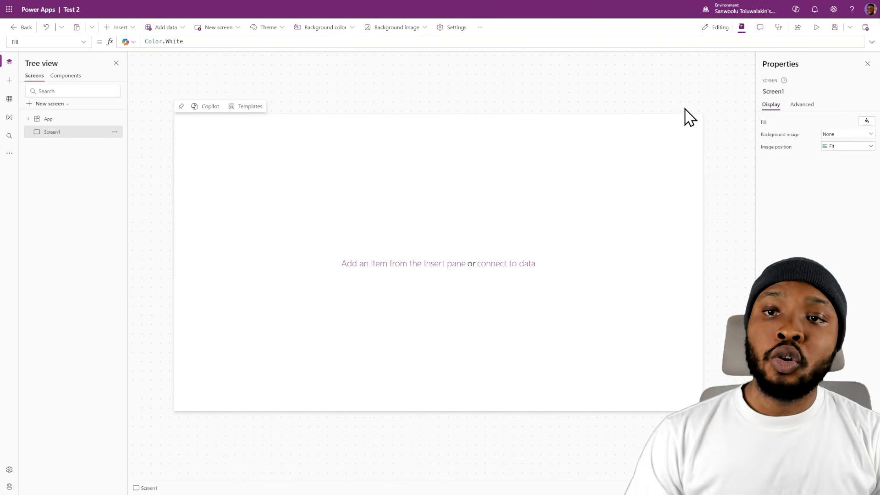
- Review the app's Display settings, including orientation, size, Scale to fit and the lock options, and close the settings
click(452, 28)
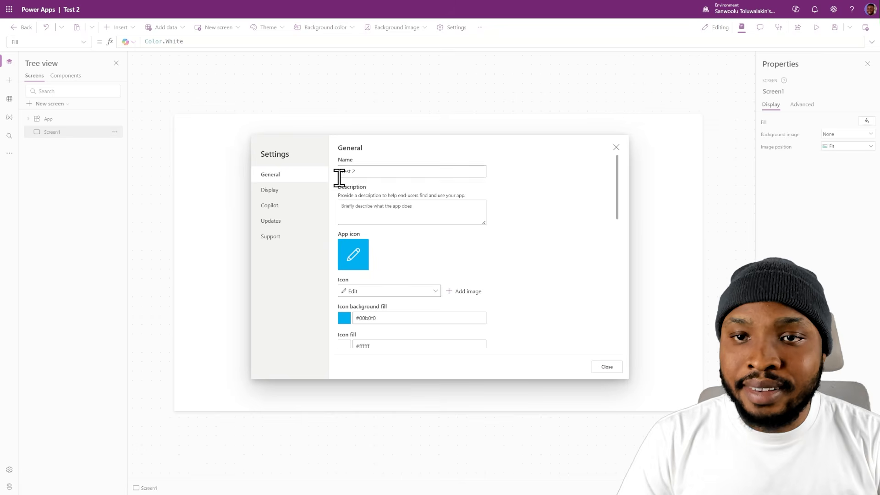
click(308, 192)
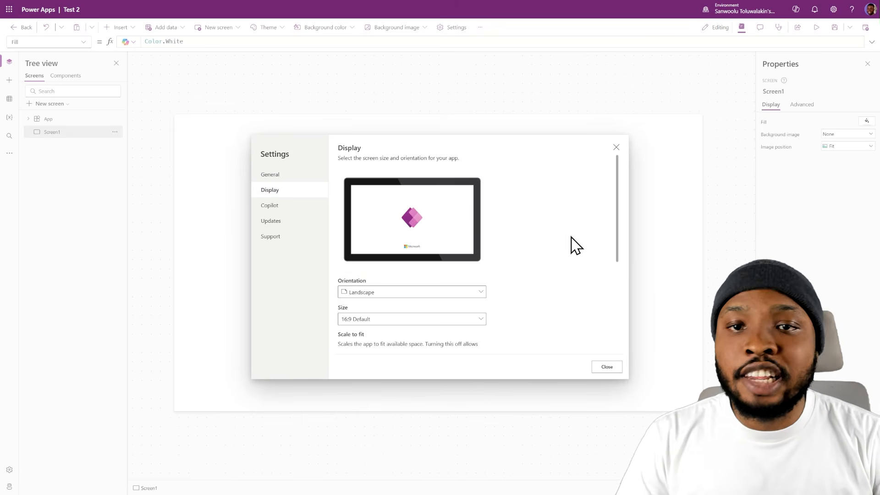
scroll(576, 239, down, 3)
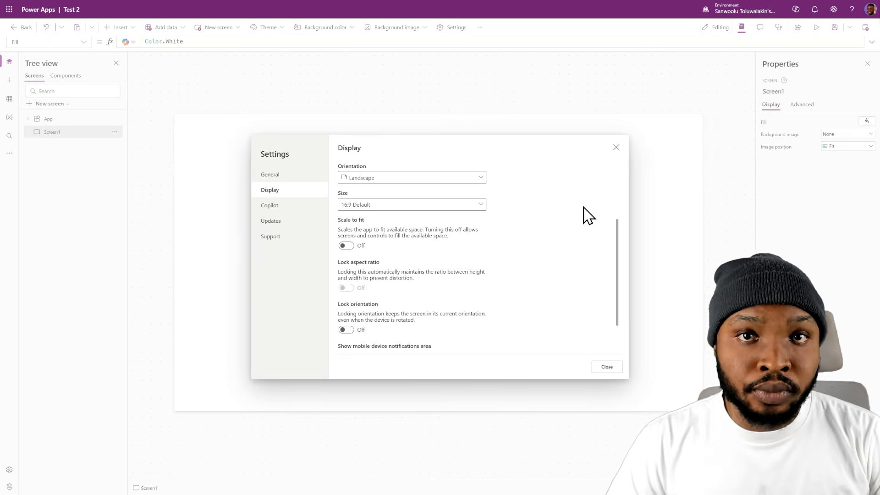
scroll(587, 219, down, 1)
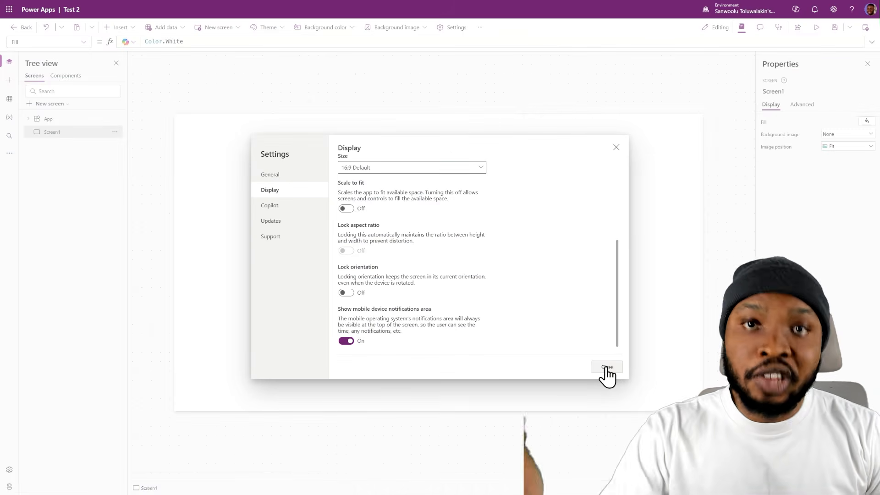
click(606, 367)
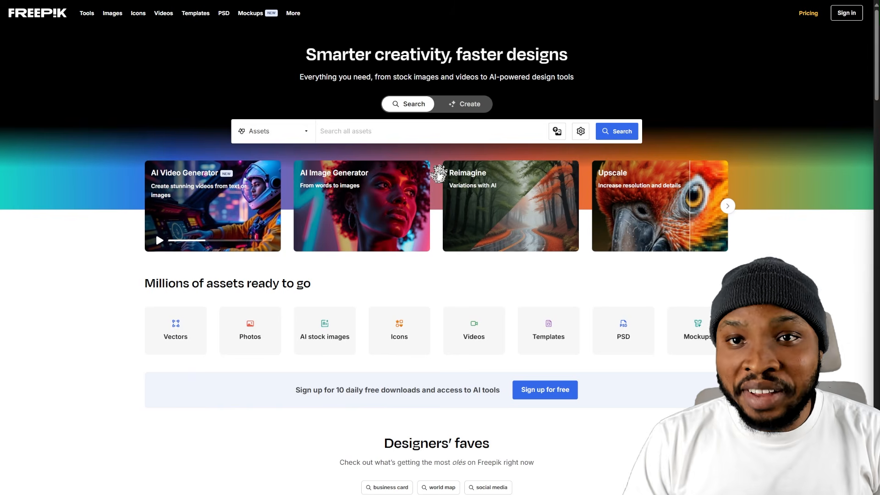
- Switch to the Freepik home page in the browser and look through its sections at full width
scroll(424, 228, down, 10)
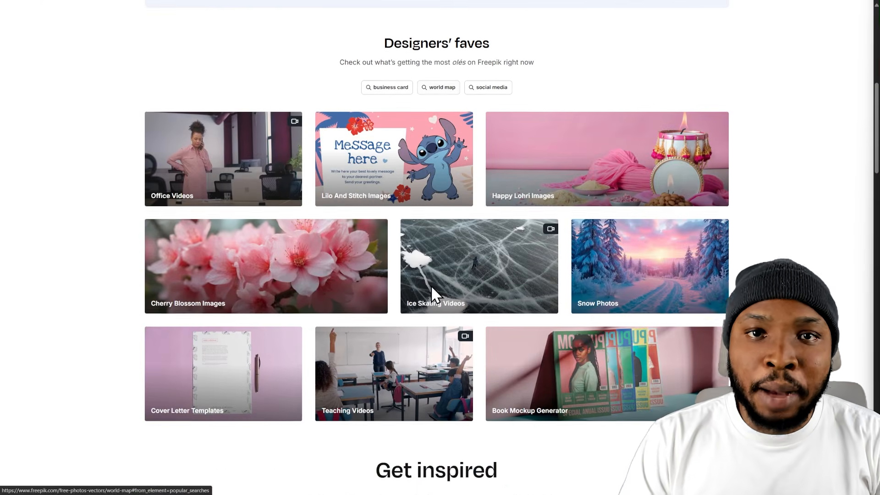
scroll(433, 293, down, 2)
scroll(432, 294, up, 12)
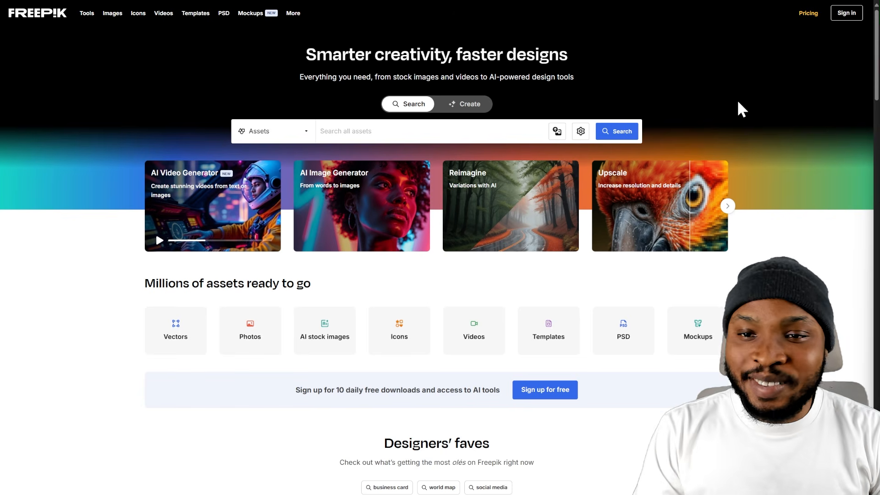
- Open the Freepik page in the developer tools' responsive view and narrow the viewport to 1095 px and below to examine the layout changes
key(ctrl+shift+i)
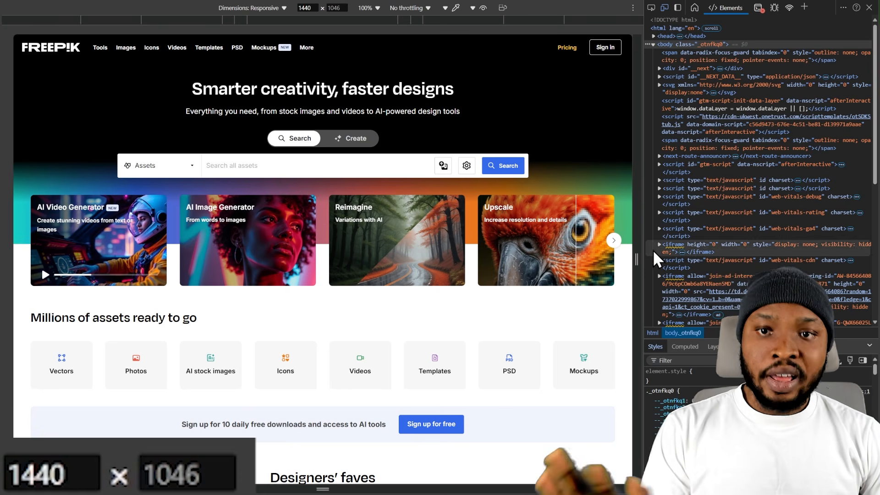
drag(636, 257, 561, 253)
click(315, 10)
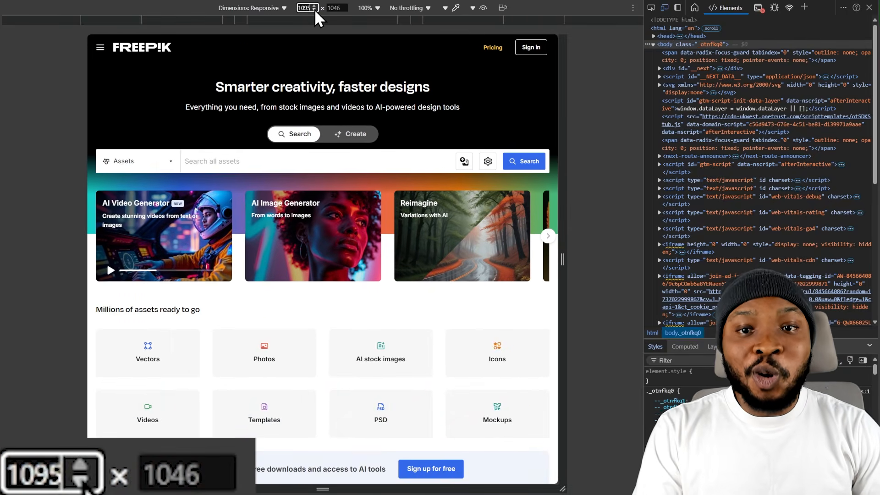
click(314, 6)
click(314, 10)
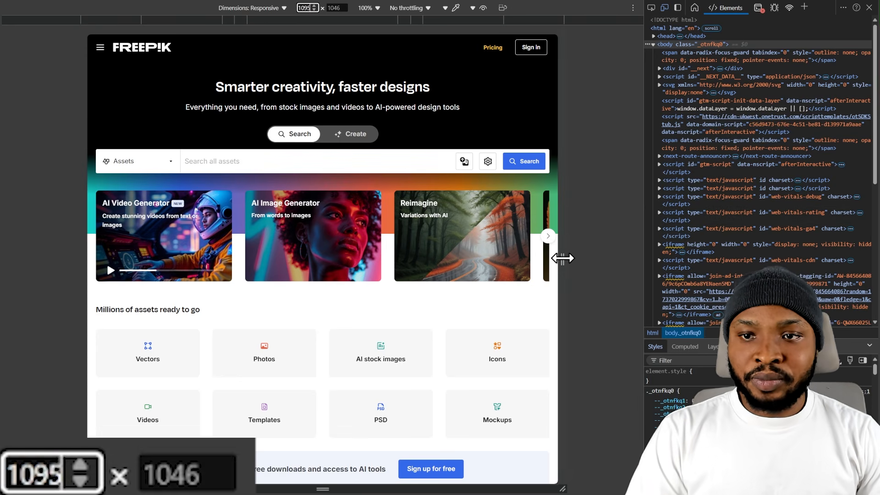
drag(563, 257, 426, 234)
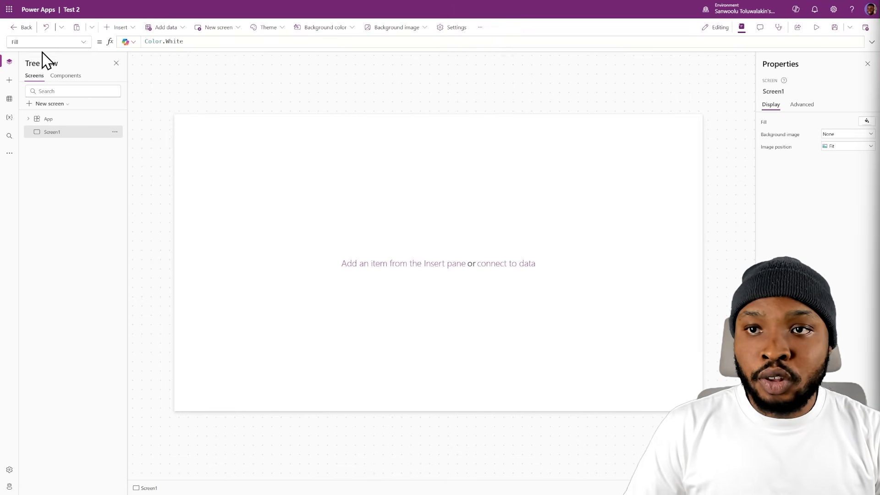
- Switch back to Power Apps and show the App object's SizeBreakpoints property formula
click(56, 121)
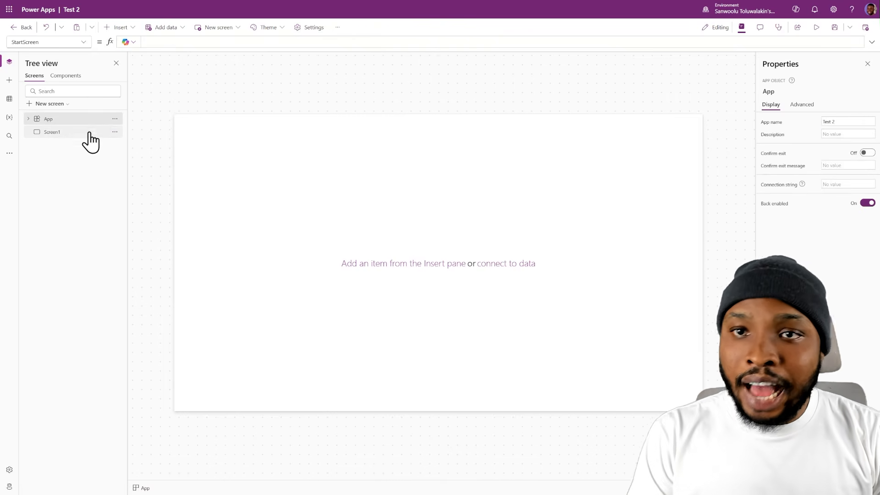
click(84, 43)
click(70, 175)
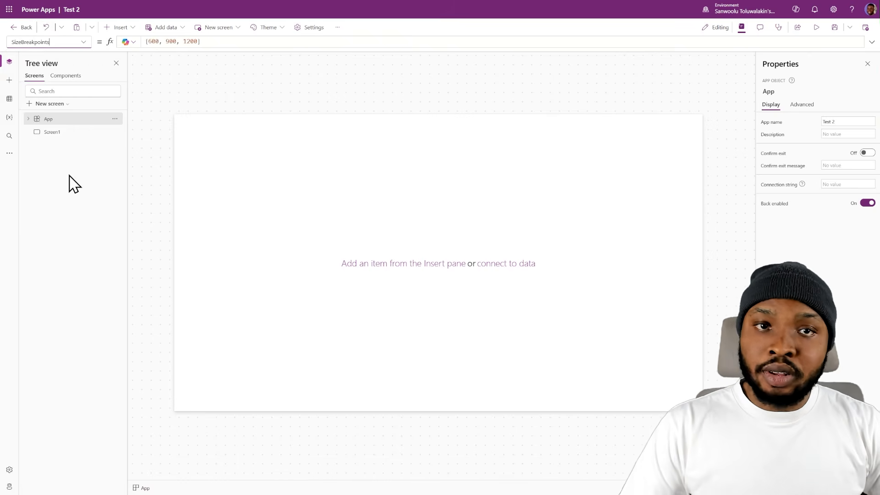
click(227, 44)
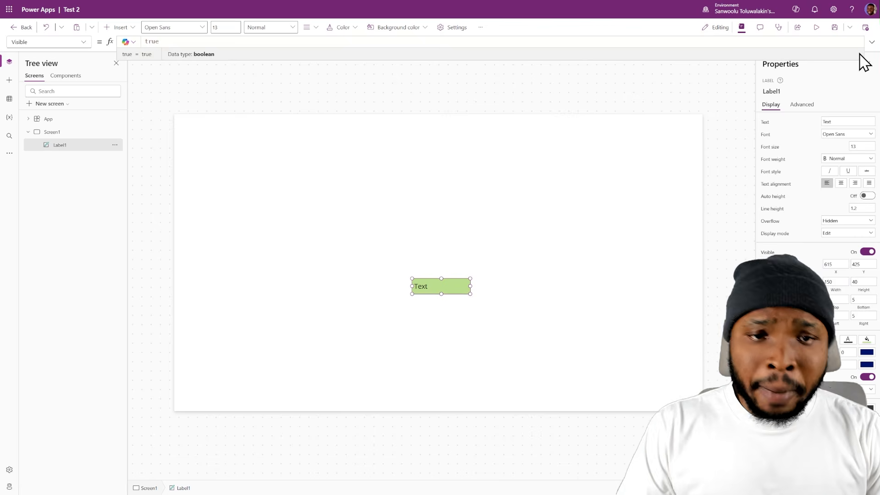
- Set Label1's Visible property to an If formula on Screen1.Width that returns false between 900 and 1200 and true for all other ranges
click(872, 42)
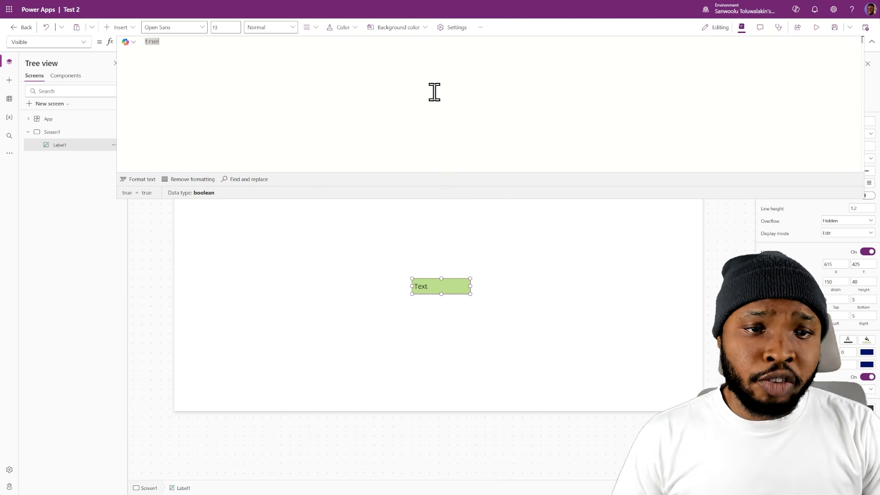
text(If(     Screen1.Width <= 600,     true,      Screen1.Width > 600 && Screen1.Width <= 900,     true,      Screen1.Width > 900 && Screen1.Width <= 1200,     false,      Screen1.Width > 1200,     true ))
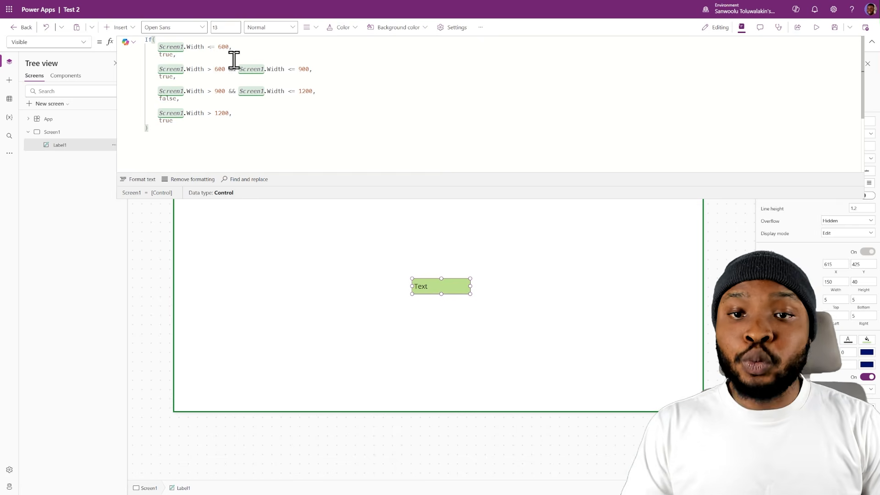
drag(158, 69, 156, 91)
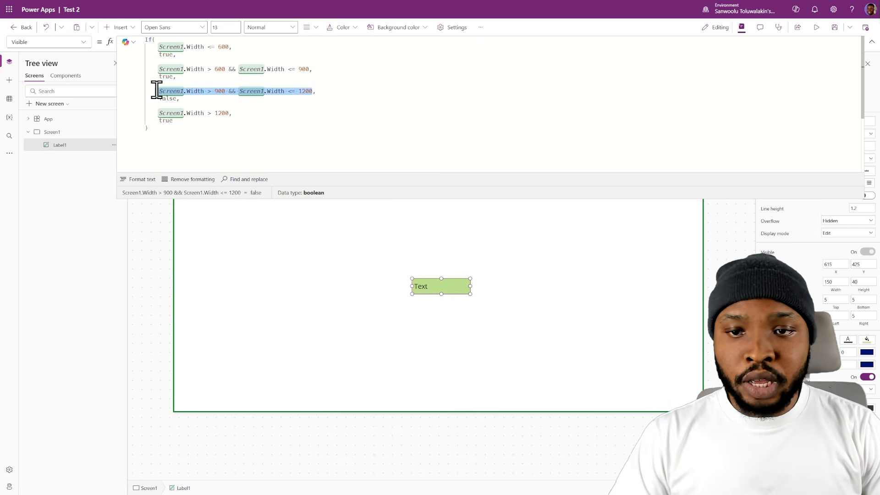
click(525, 94)
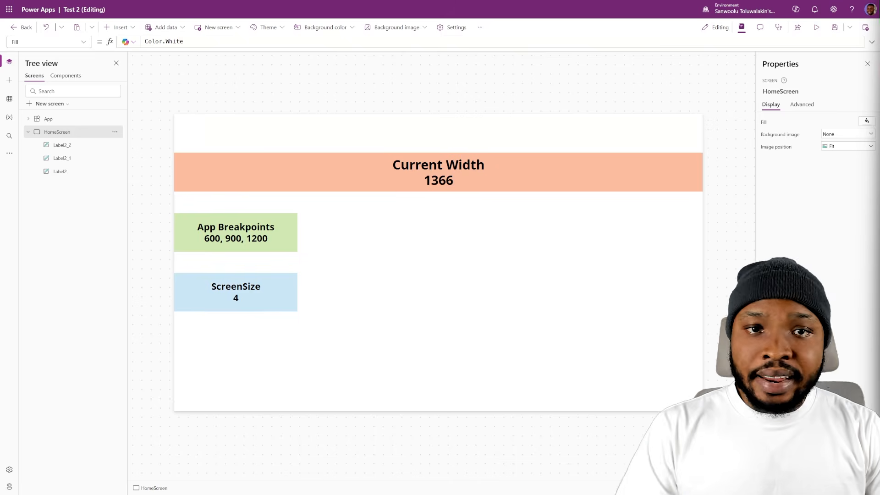
- Show the Current Width label's Text formula in the expanded formula bar, shrunk so that the label stays uncovered
click(626, 179)
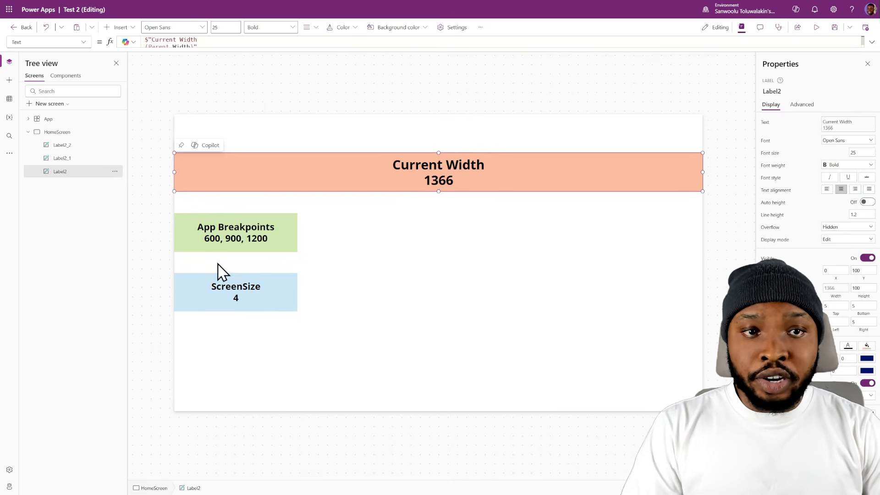
click(871, 42)
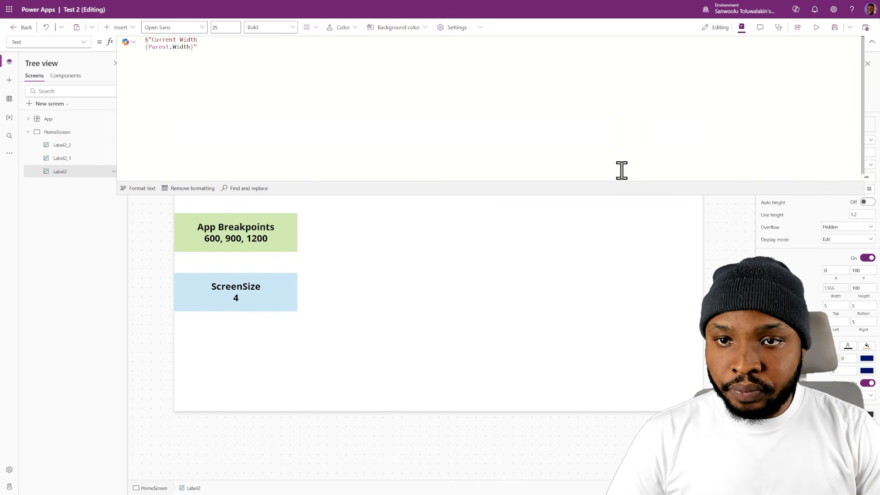
click(668, 205)
drag(667, 195, 664, 123)
click(481, 174)
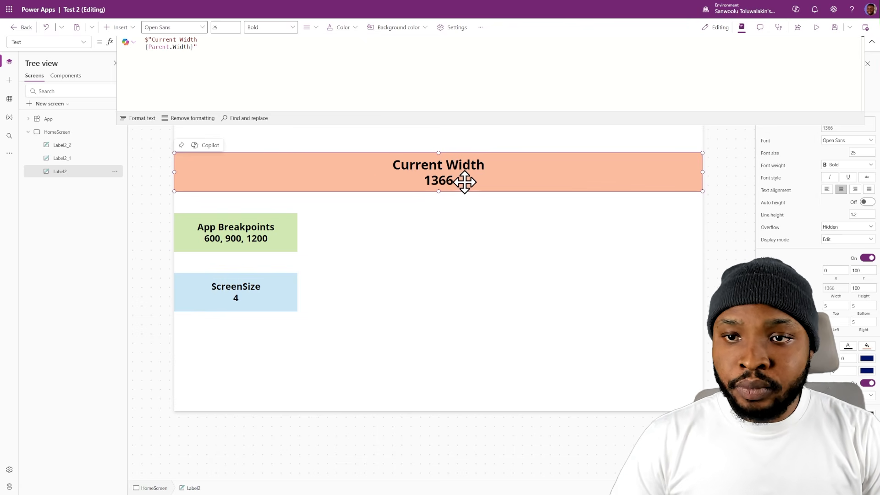
- Examine the Text formulas of the App Breakpoints and ScreenSize labels, highlighting the HomeScreen.Size reference
click(199, 237)
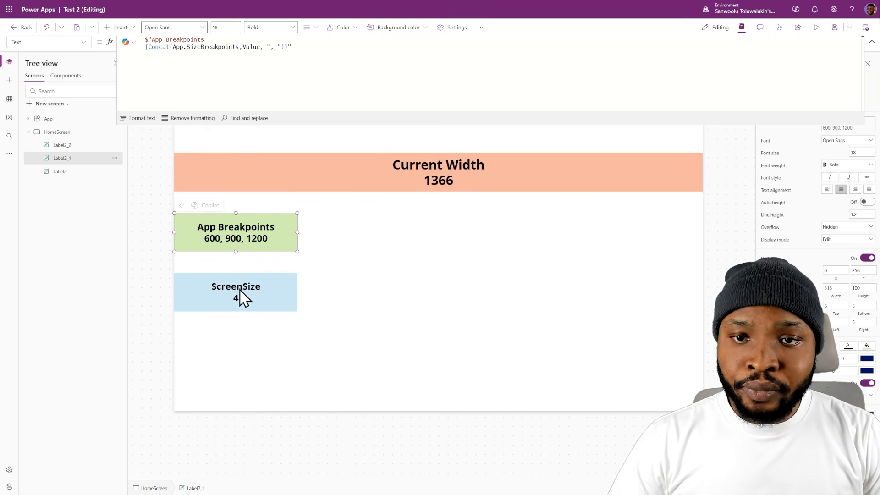
click(260, 300)
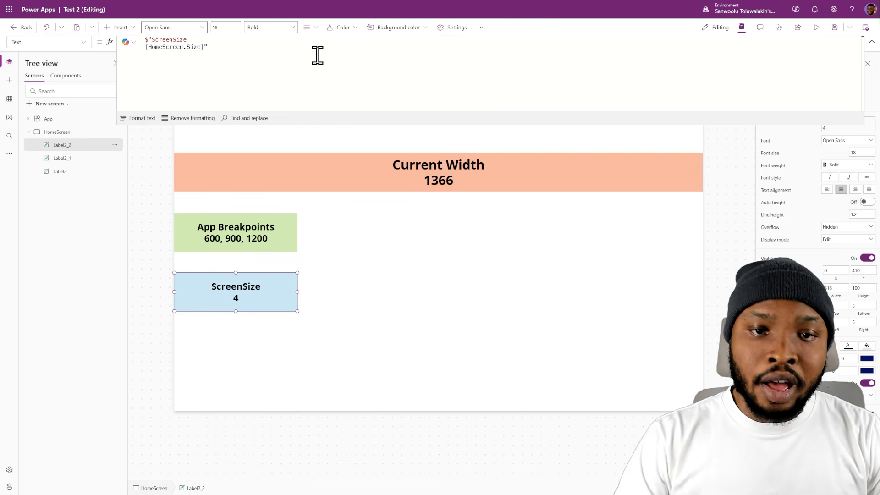
drag(148, 46, 200, 48)
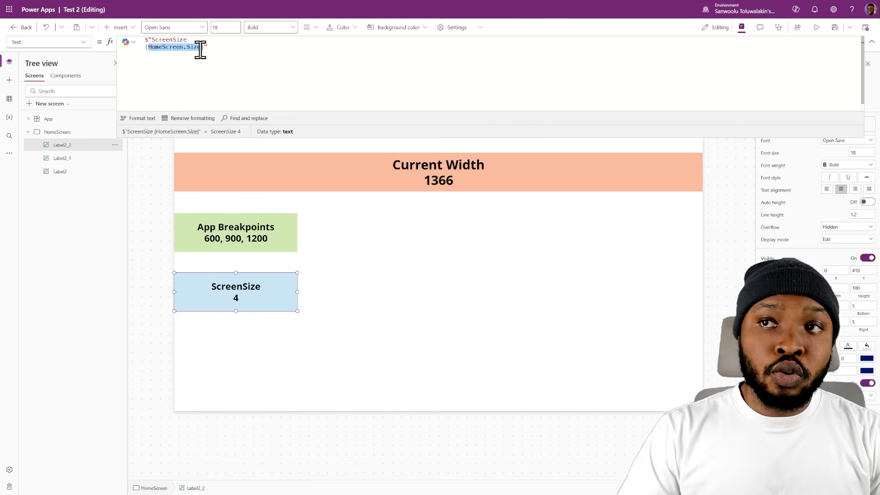
click(378, 59)
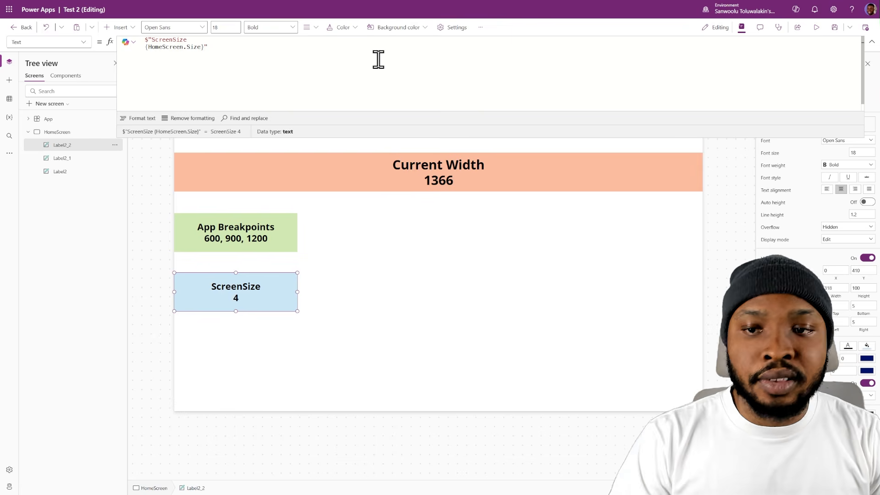
- Preview the app at full browser width and check the Current Width value
click(816, 29)
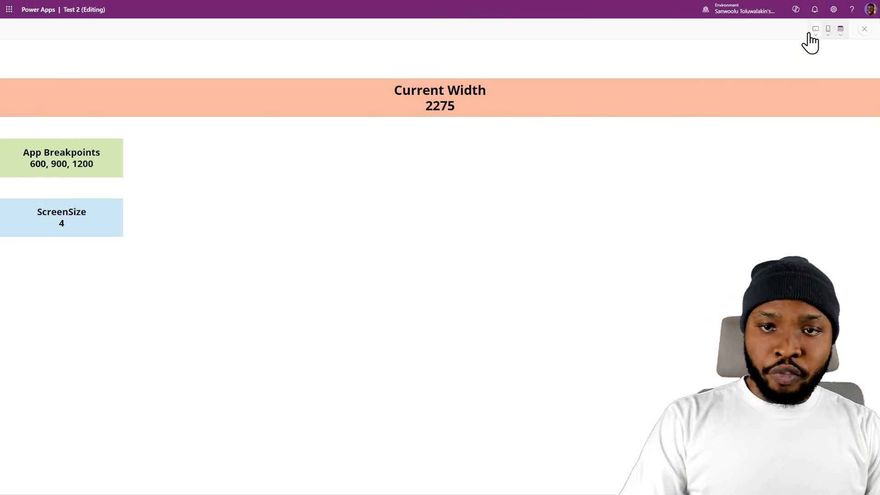
double_click(443, 108)
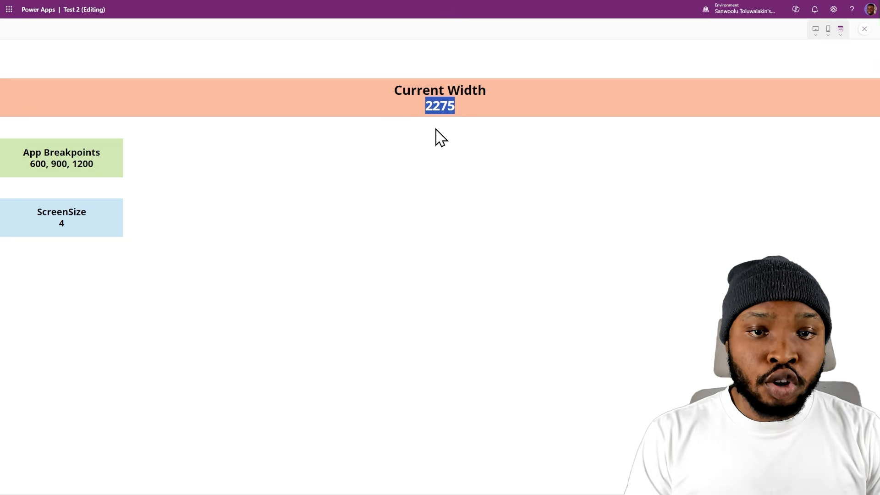
click(439, 105)
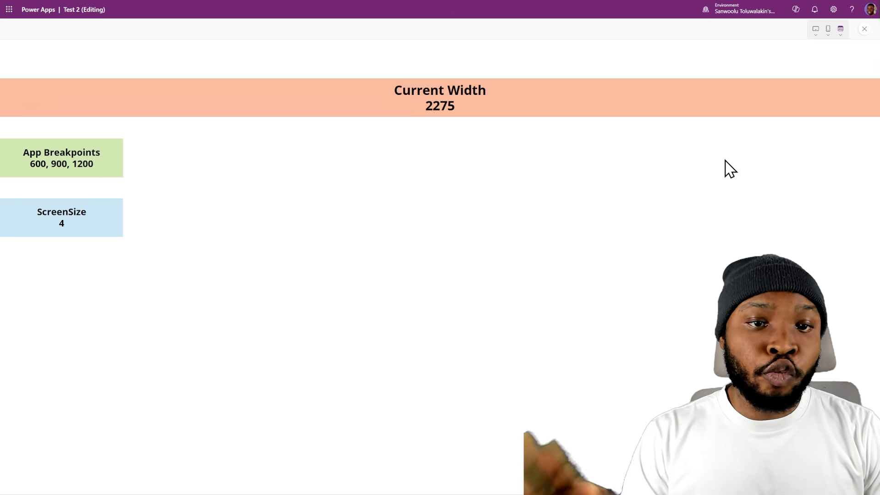
- Preview the app on a custom tablet size of 1050 × 800
click(819, 34)
click(823, 128)
text(1050)
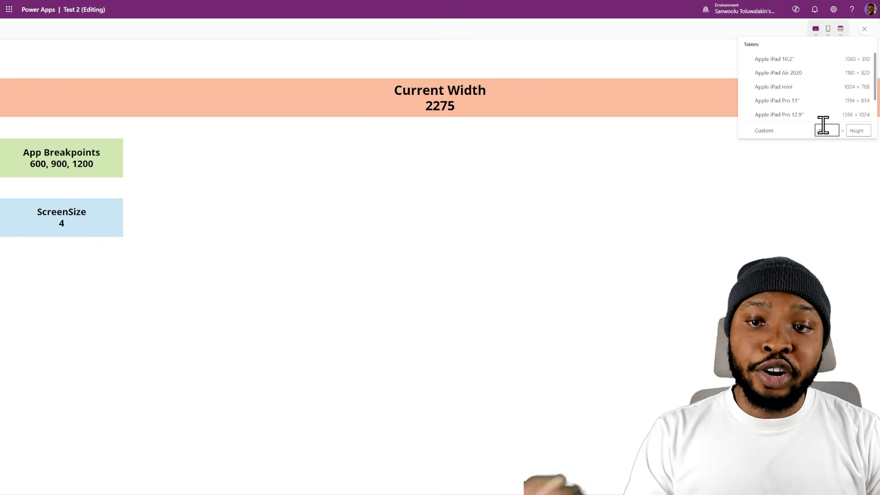
click(853, 130)
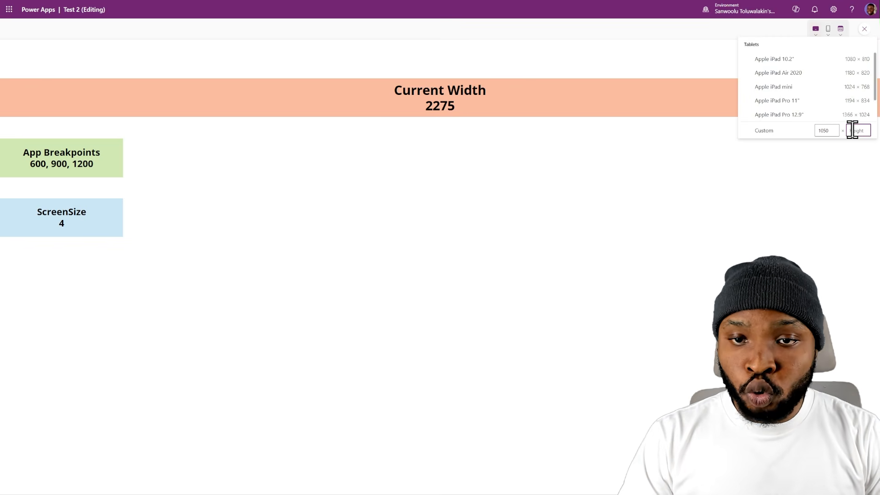
text(800)
click(797, 129)
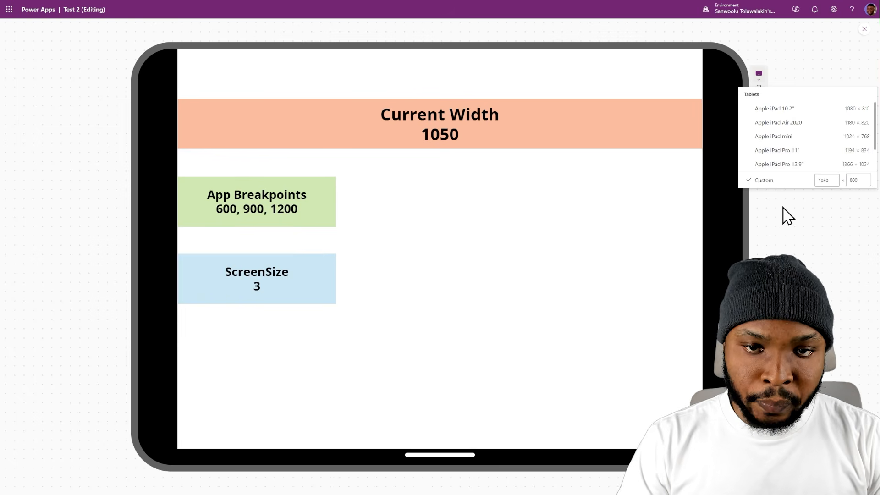
click(783, 231)
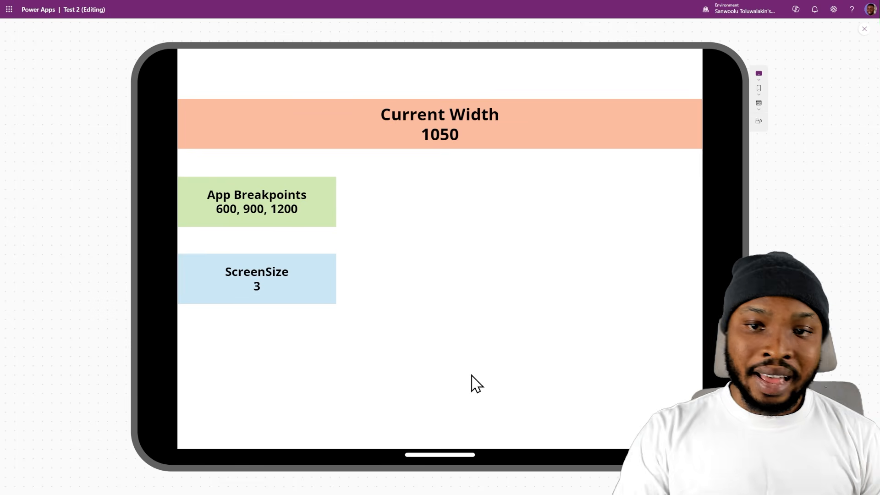
- Rotate the tablet preview to portrait orientation and switch the preview to a phone size
click(759, 80)
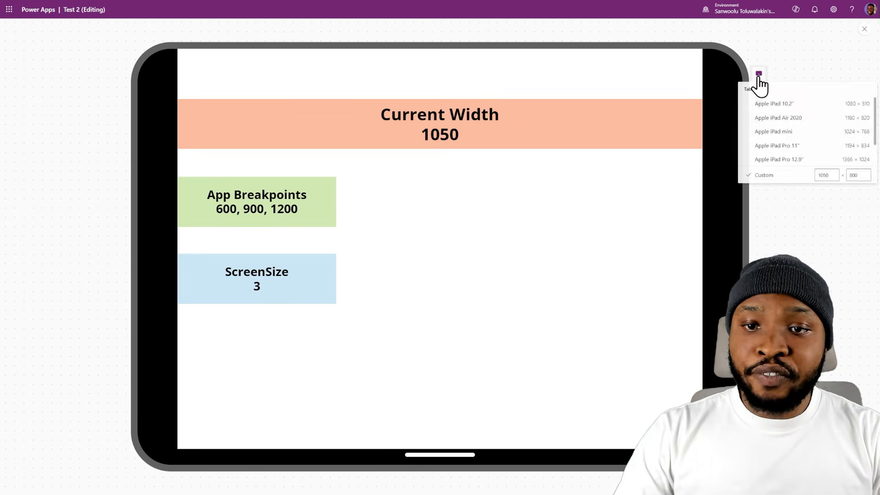
click(762, 131)
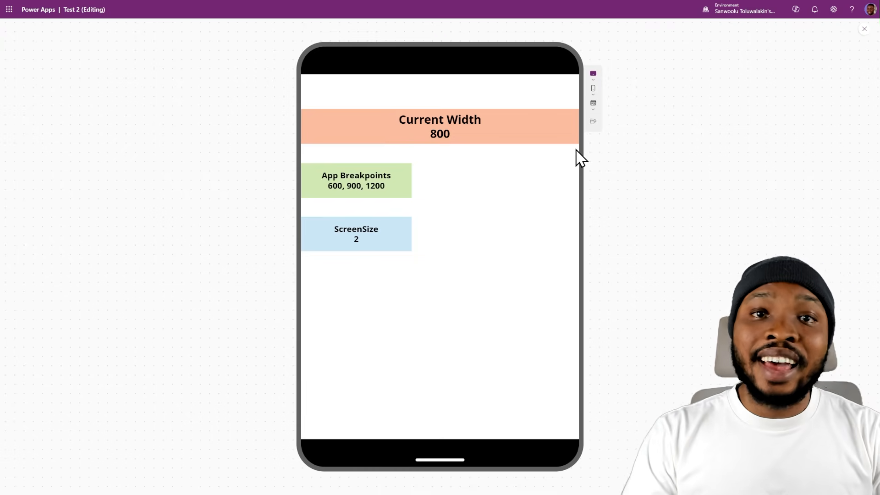
click(593, 92)
click(625, 161)
click(677, 323)
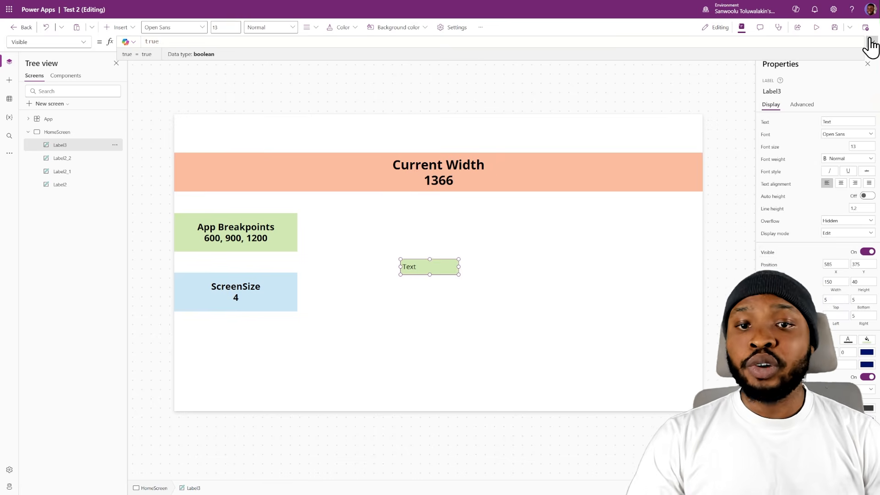
- Set the Visible formula of Label3 to HomeScreen.Size = ScreenSize.ExtraLarge
double_click(188, 41)
text(HomeScreen.Size = 4)
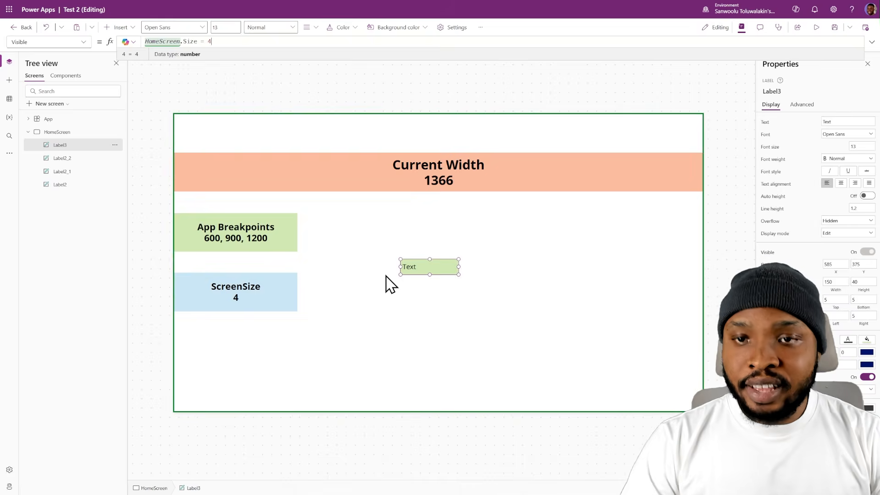
key(BackSpace)
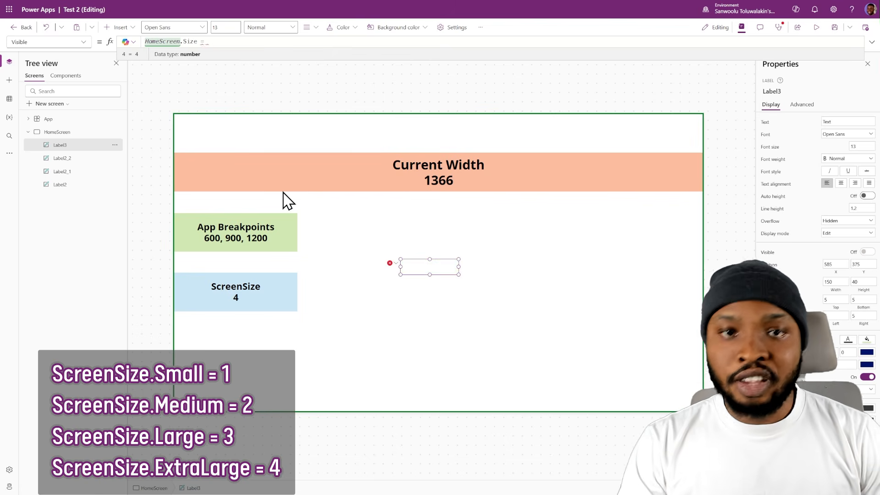
text(Scr)
key(Tab)
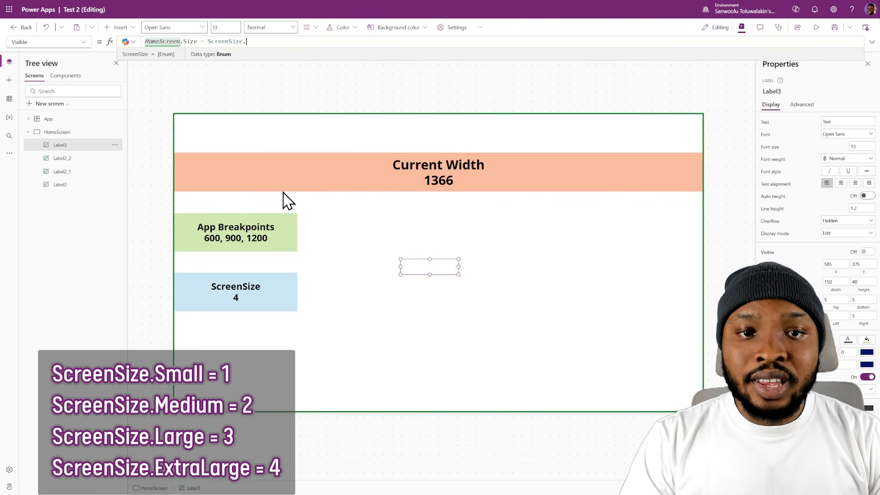
text(.)
key(Tab)
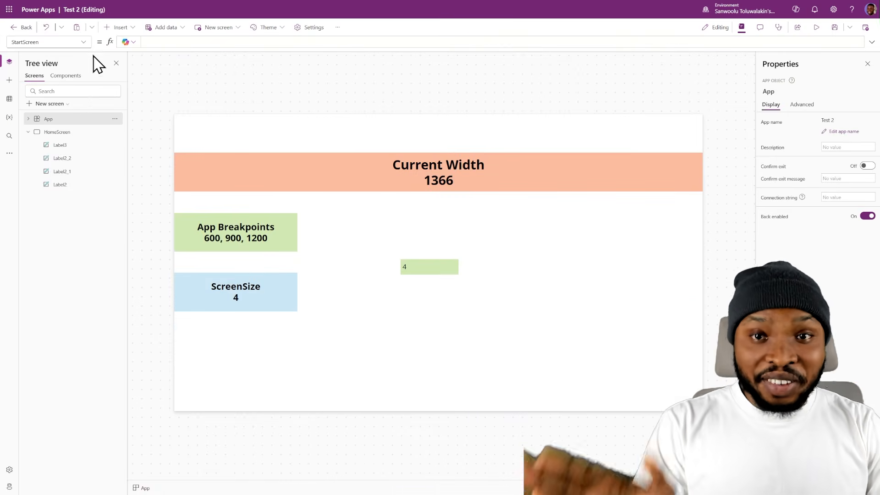
- Change the middle value of the App object's SizeBreakpoints to 800
click(81, 43)
click(33, 175)
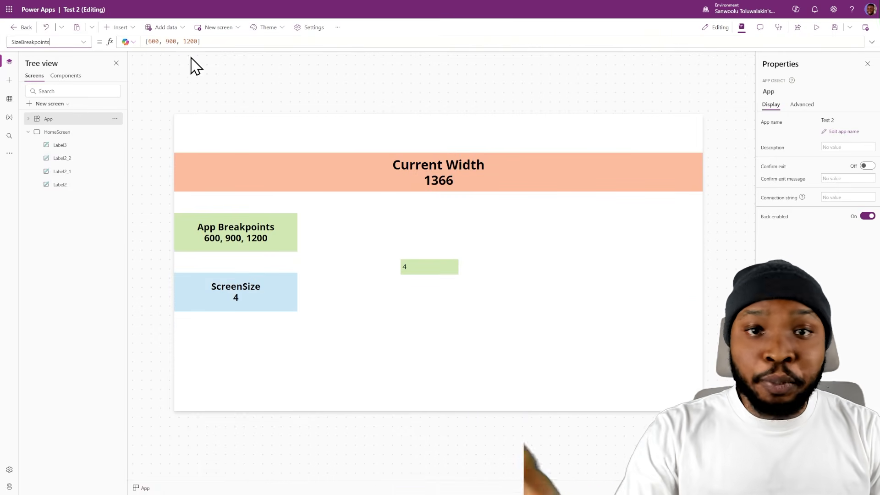
double_click(171, 41)
text(800)
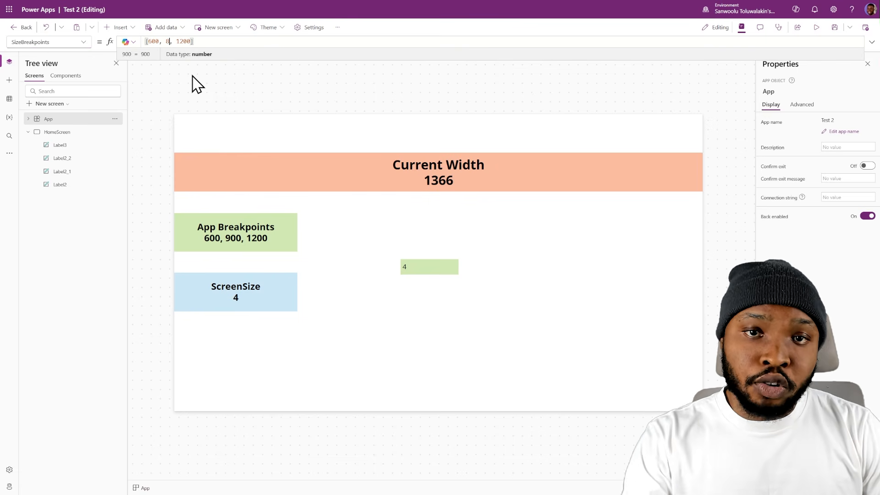
click(278, 83)
- Preview the app on a custom tablet size of 850 × 800 and check the label's visibility
click(817, 27)
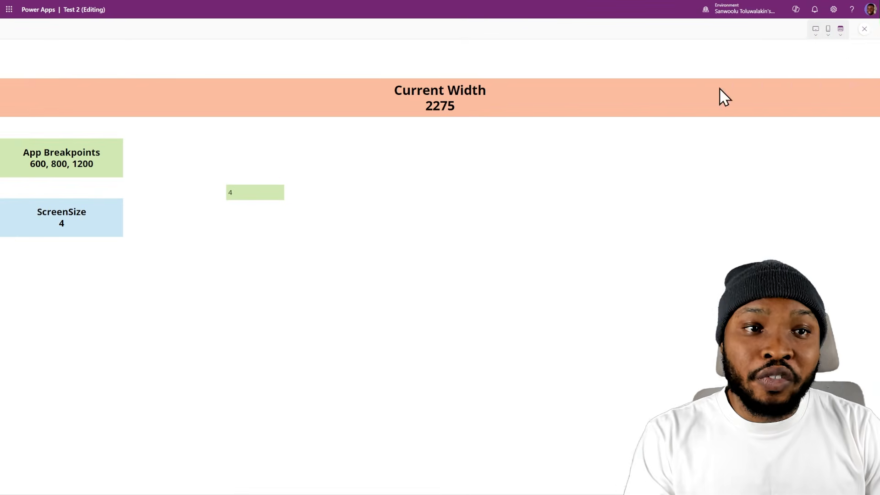
click(815, 28)
click(827, 130)
text(850)
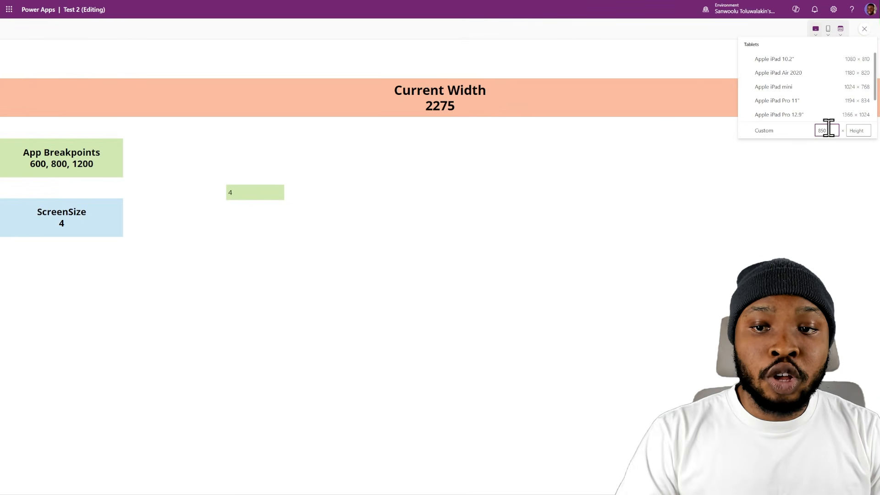
click(858, 130)
text(800)
click(782, 137)
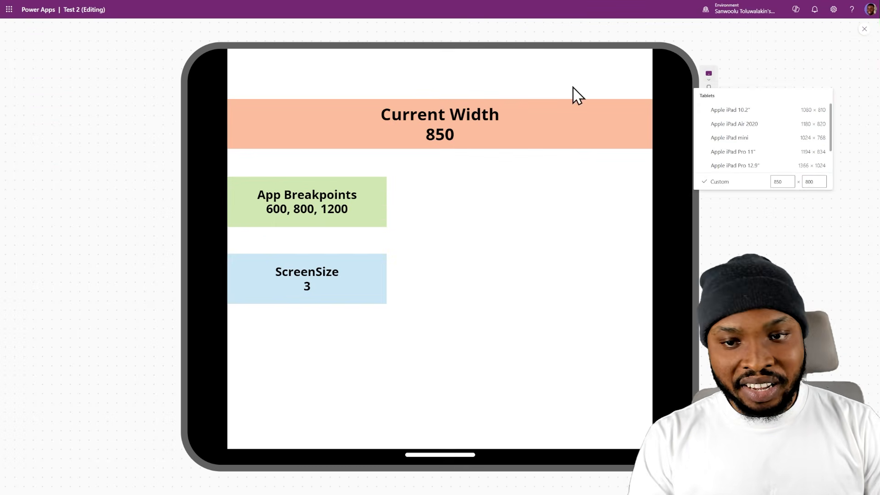
click(570, 261)
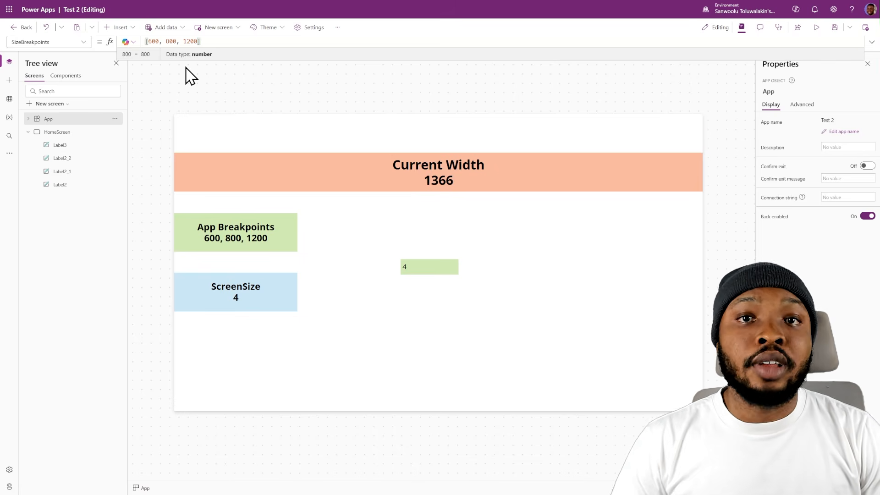
- Add a 1050 breakpoint between 800 and 1200 in the App object's SizeBreakpoints
text(1050,)
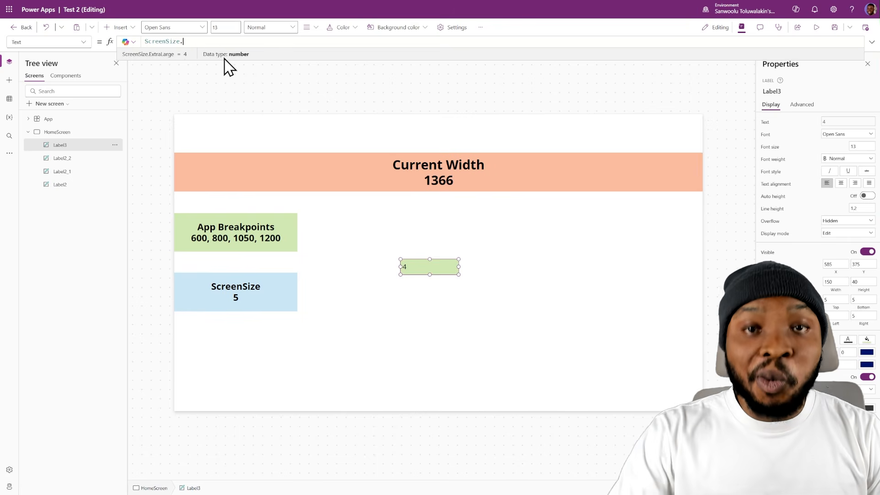
- Check the available ScreenSize options in Label3's Text formula and choose ExtraLarge
text(.)
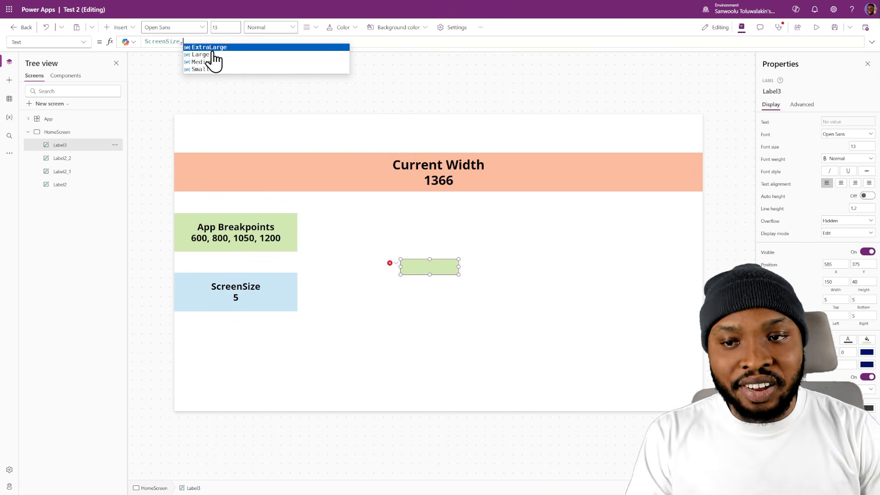
click(270, 48)
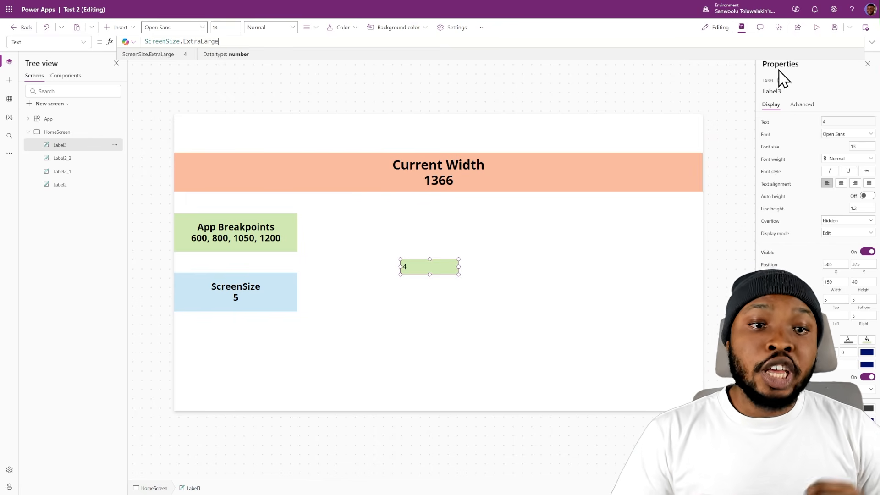
click(591, 96)
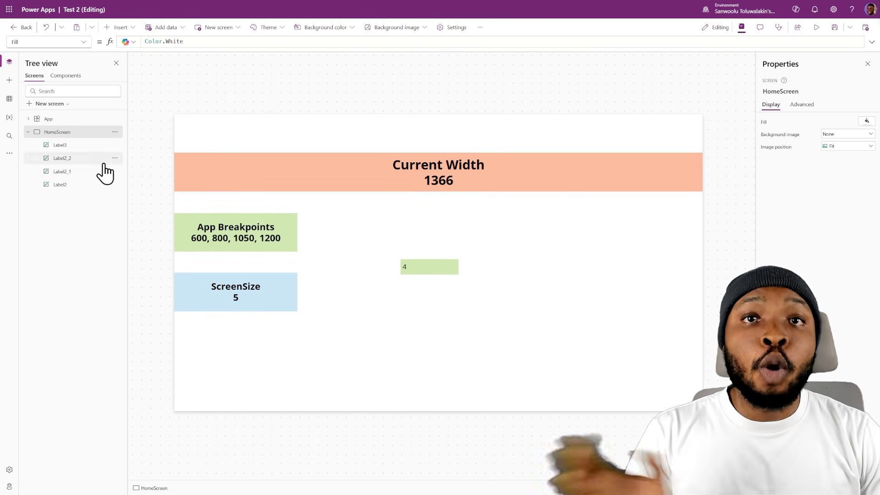
- Replace the App object's SizeBreakpoints with [576, 768, 992, 1200, 1400]
click(87, 120)
click(240, 42)
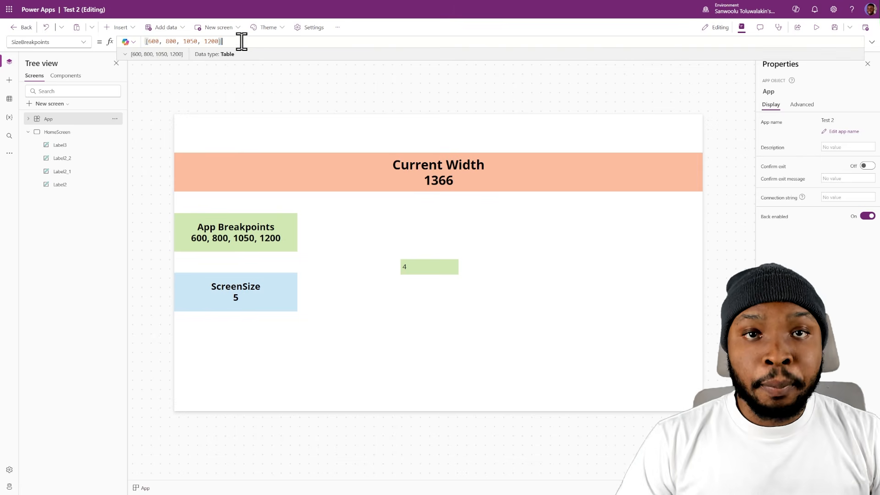
key(ctrl+a)
text([576, 768, 992, 1200, 1400])
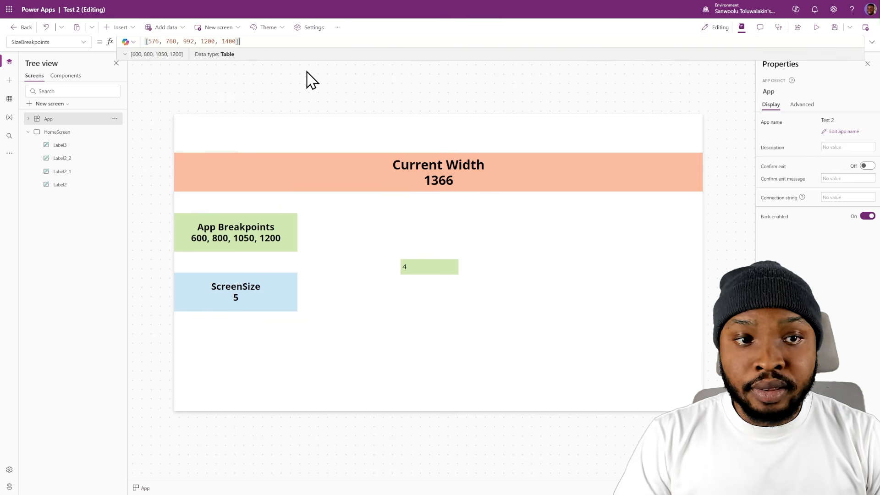
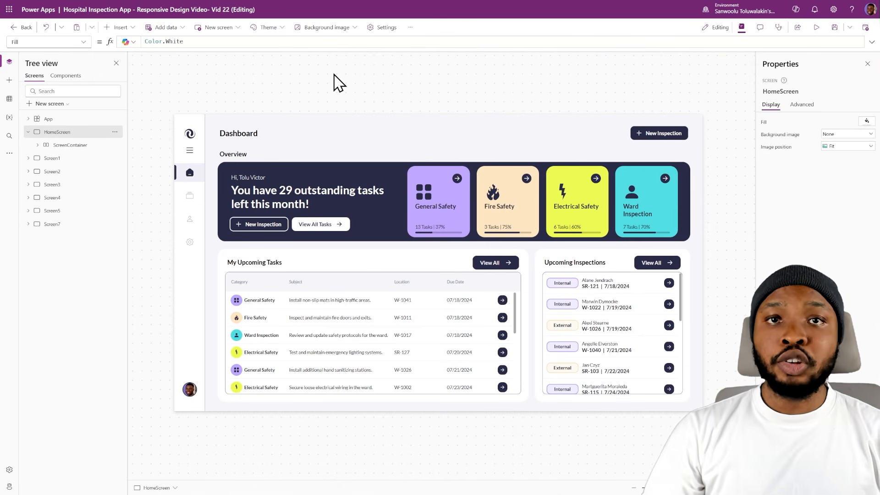
- Review the Display settings of the Hospital Inspection App and the App object's SizeBreakpoints
click(378, 28)
click(296, 190)
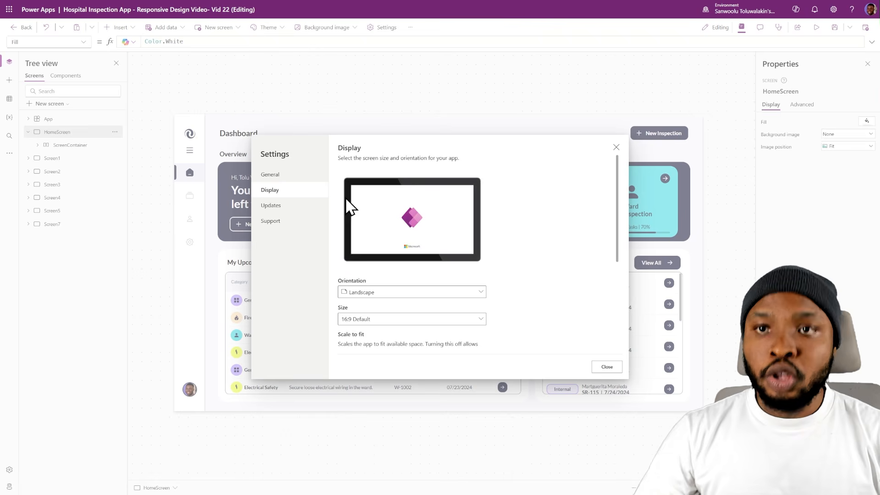
scroll(390, 290, down, 3)
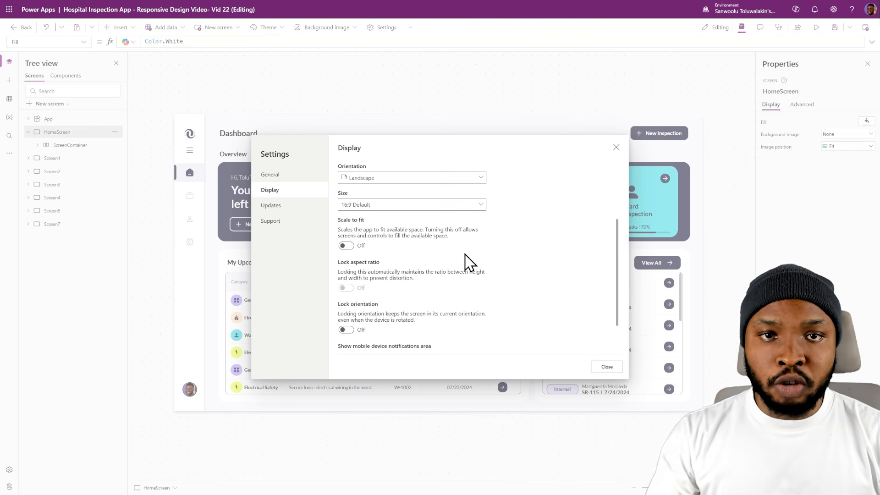
scroll(479, 259, down, 1)
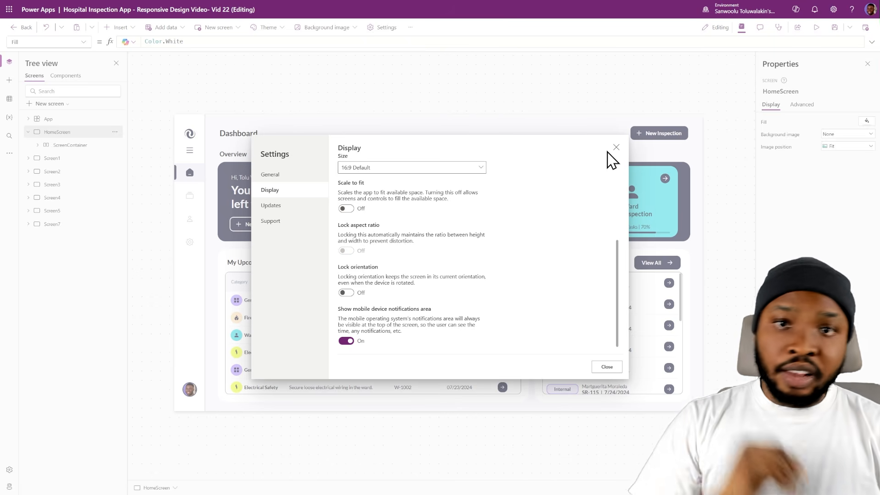
click(606, 368)
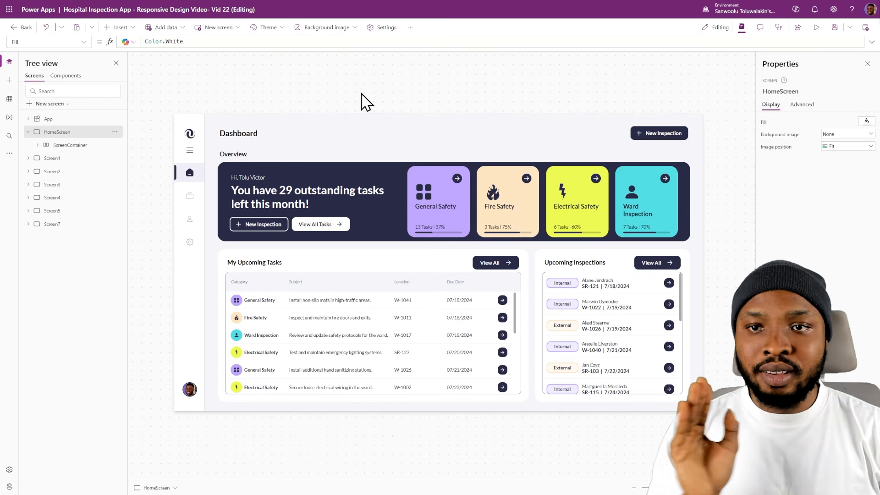
click(47, 119)
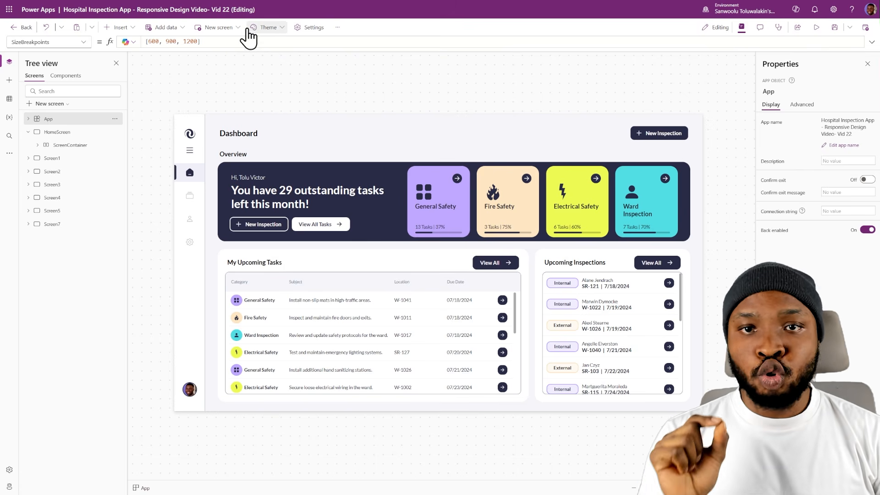
- Insert a text label on HomeScreen and set its Text formula to HomeScreen.Size
click(69, 132)
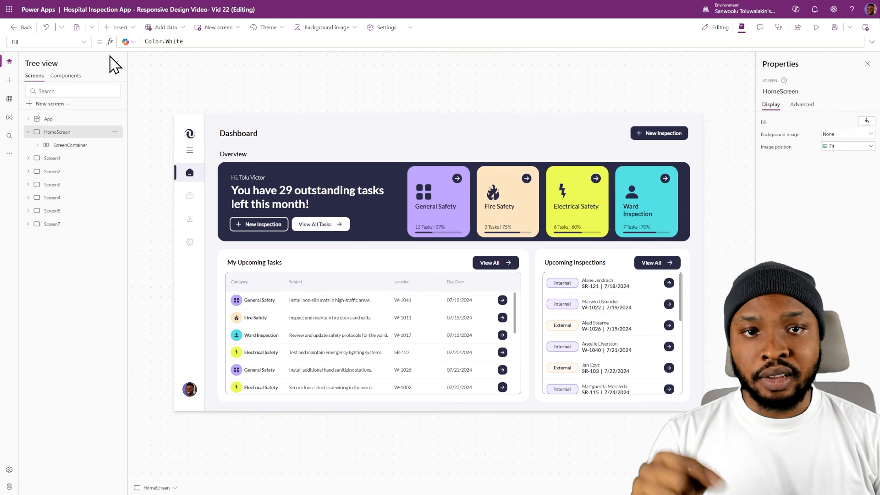
click(118, 27)
click(125, 75)
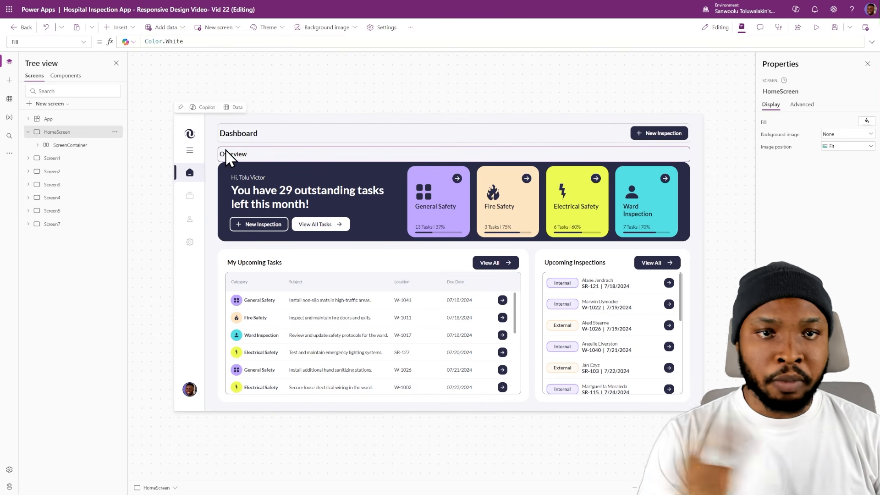
drag(248, 139, 222, 140)
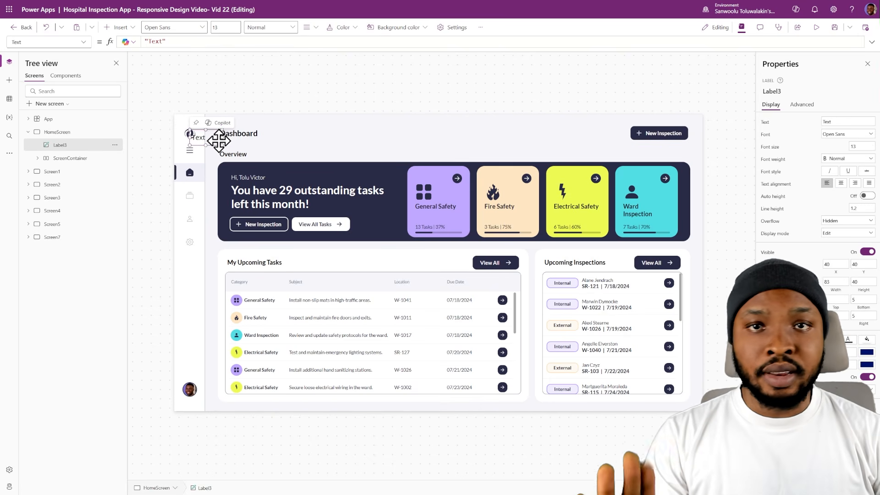
key(ctrl+a)
text(Hom)
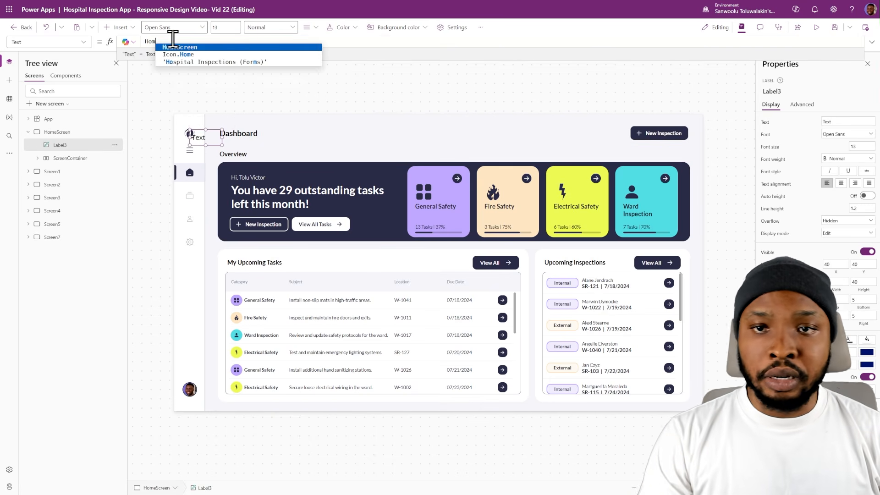
text(eScreen.S)
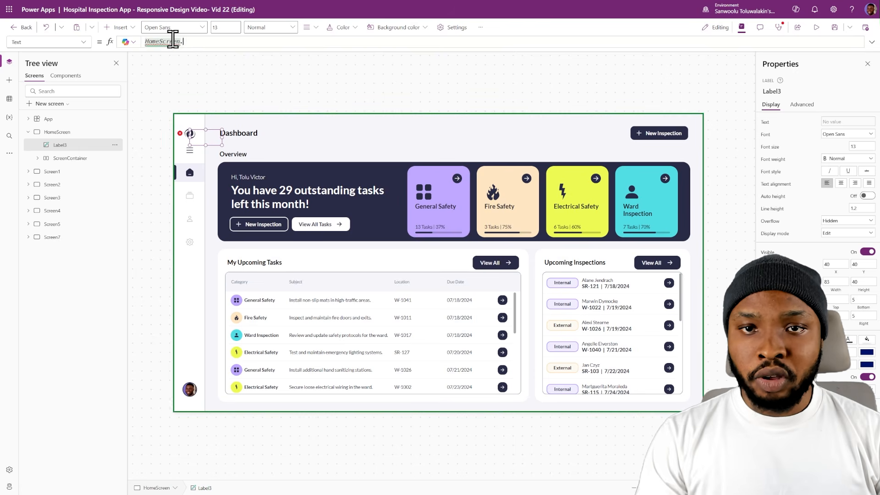
text(ize)
- Give the screen size label an orange fill and bold text, and place it at the dashboard's upper edge beyond the Dashboard title
drag(206, 138, 215, 122)
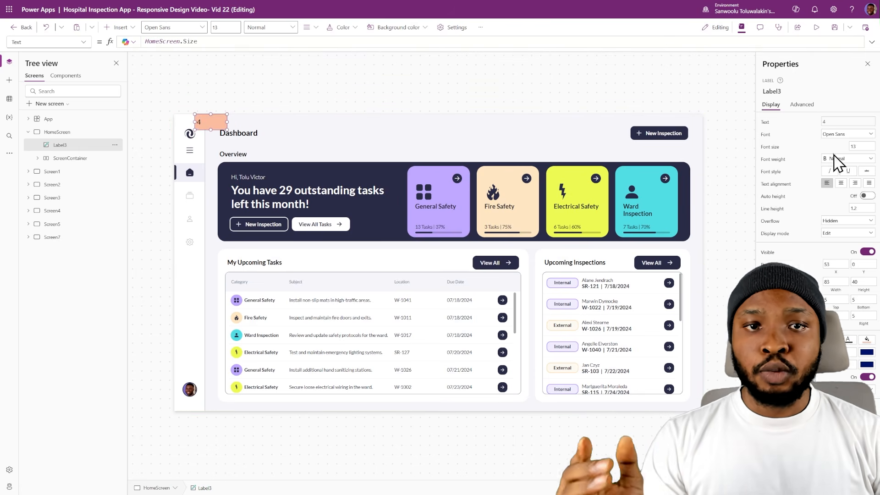
click(835, 158)
click(835, 170)
drag(216, 120, 335, 122)
click(395, 83)
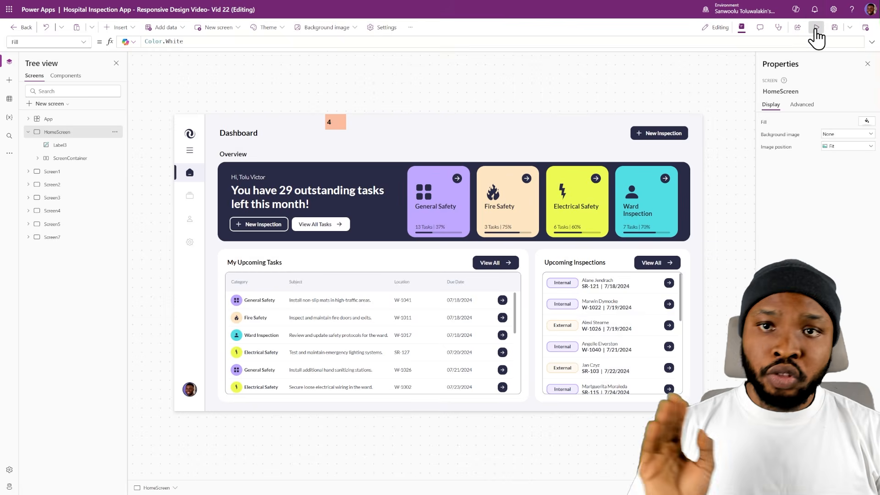
- Preview the dashboard at full browser width and on an Apple iPad Pro 11" in landscape and portrait orientation
click(816, 28)
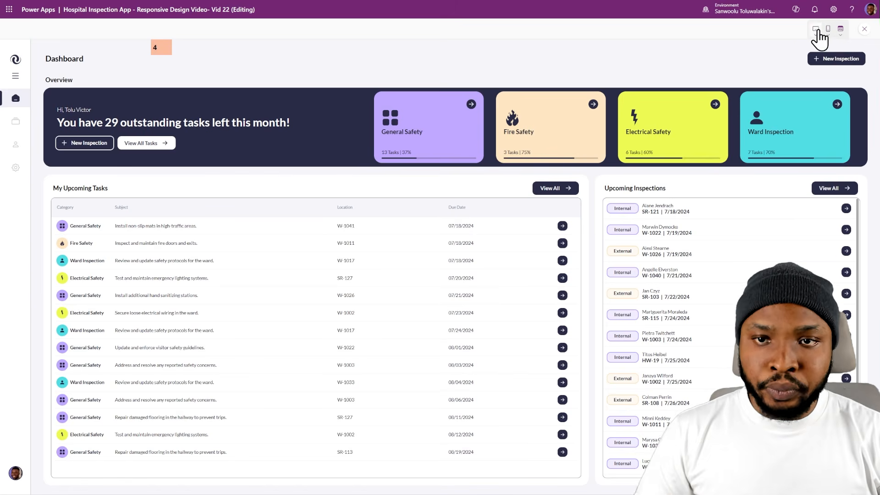
click(817, 29)
click(807, 100)
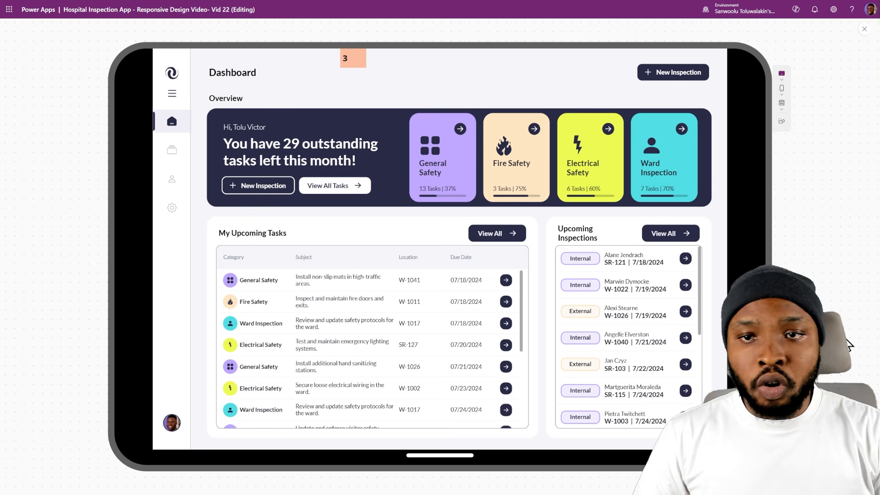
click(781, 123)
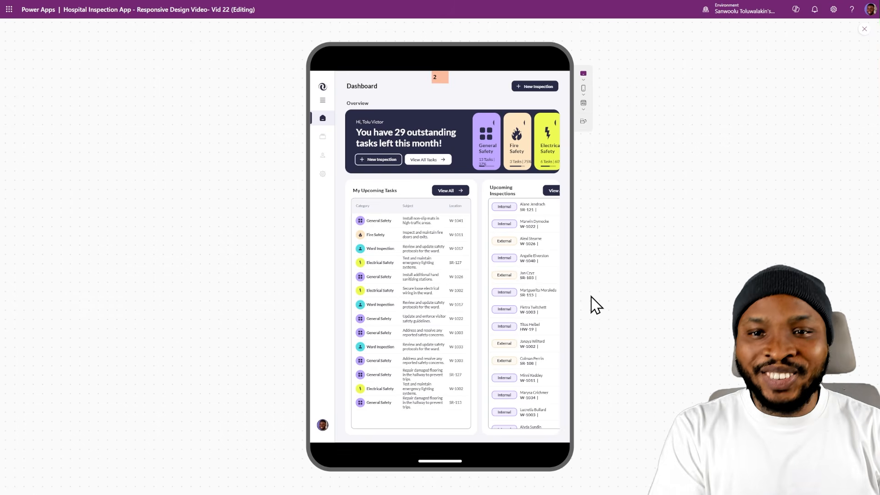
- Preview the dashboard on an Apple iPhone 14 Plus
click(583, 94)
scroll(614, 173, down, 2)
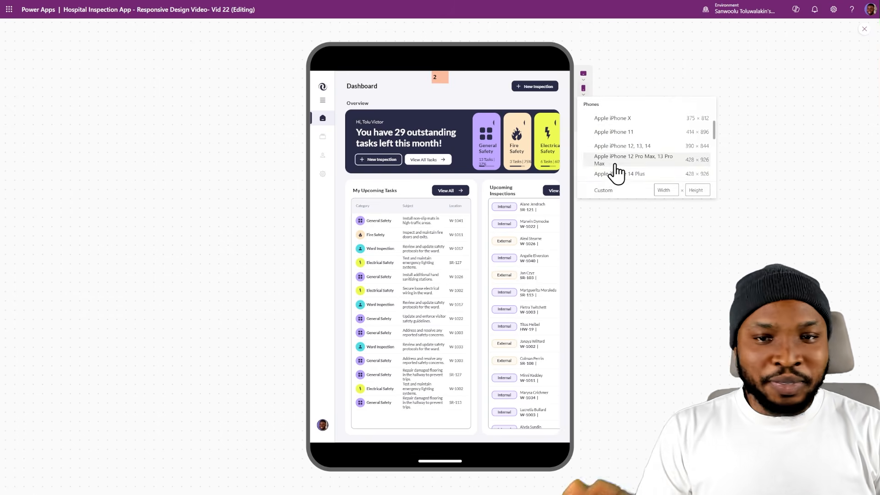
click(615, 176)
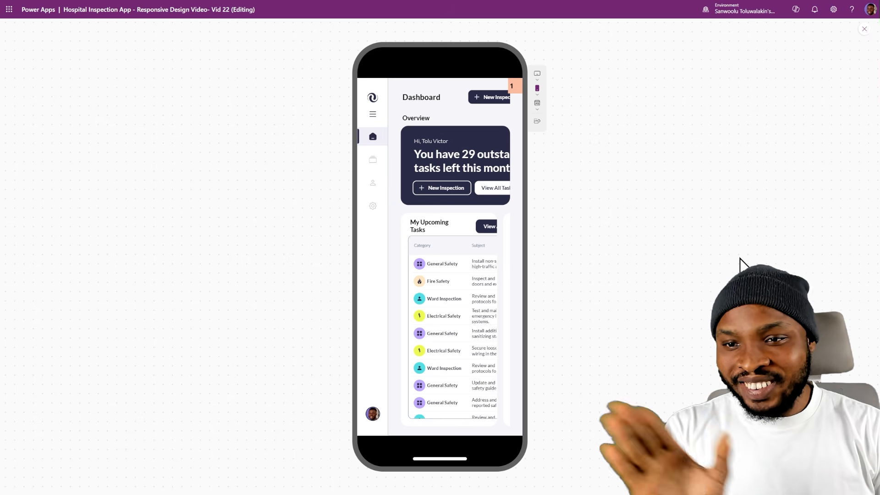
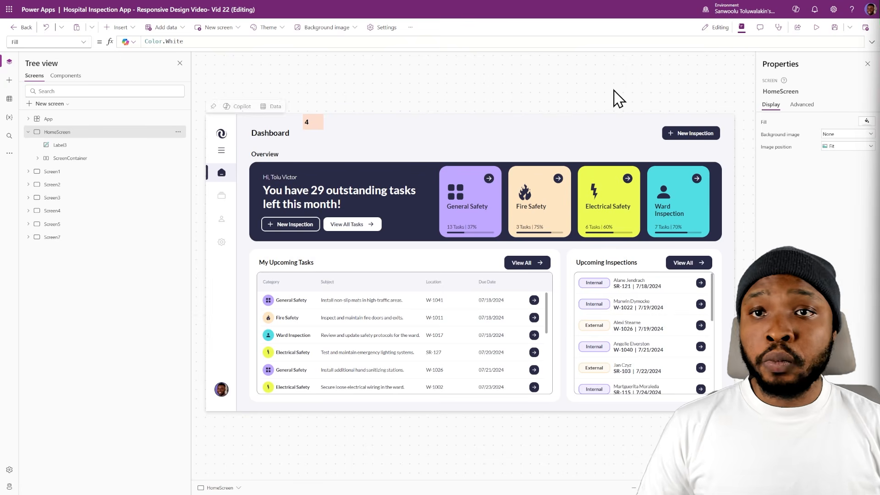
- Insert a plain container on HomeScreen and rename it BaseRoot_ ScreenContainer
click(112, 27)
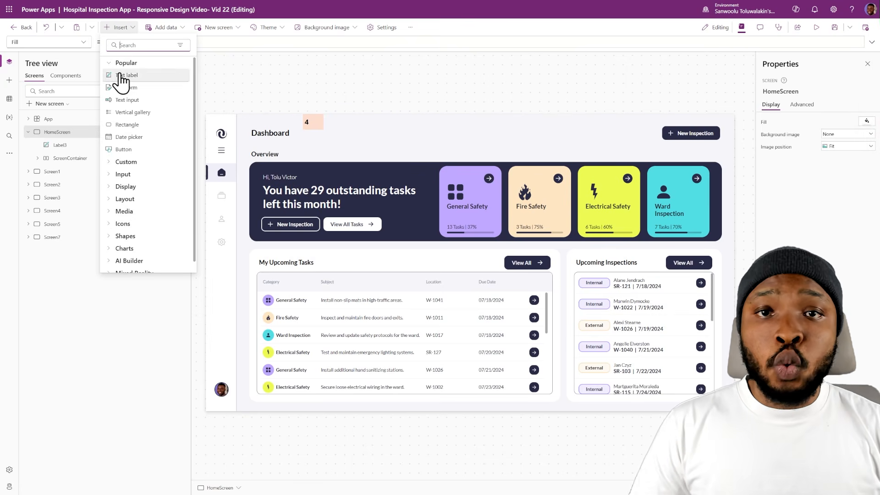
text(cont)
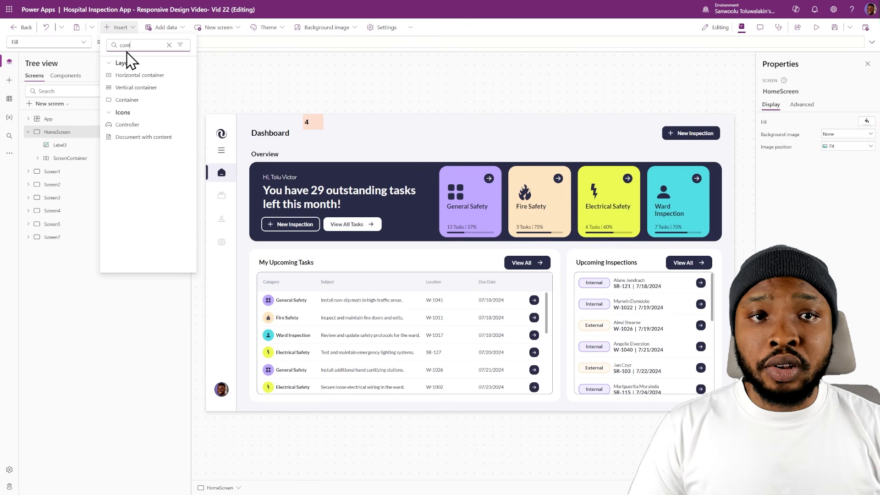
click(127, 100)
double_click(61, 145)
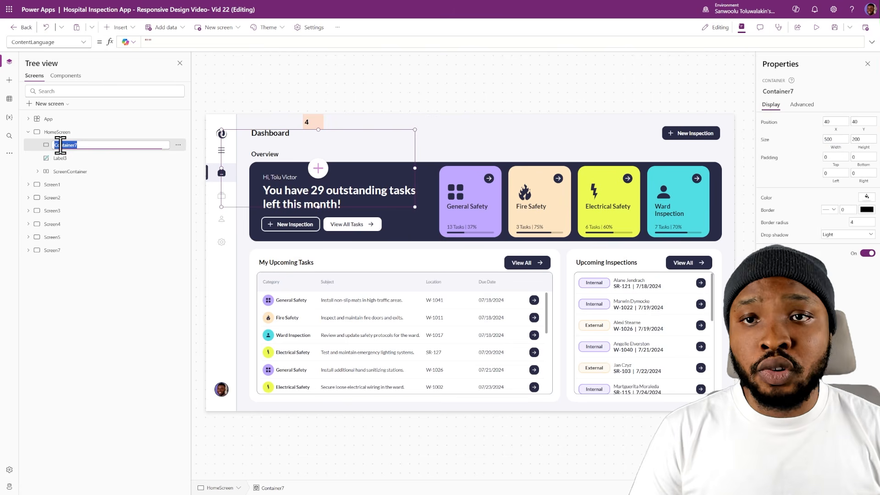
text(BaseRoot_ScreenContainer)
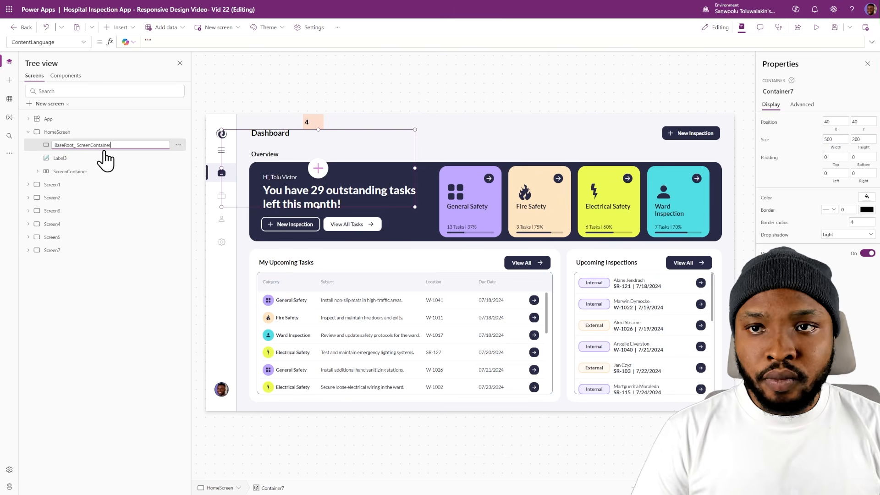
click(282, 86)
- Bring the screen size label Label3 to the front, above BaseRoot_ ScreenContainer in the layer order
right_click(83, 159)
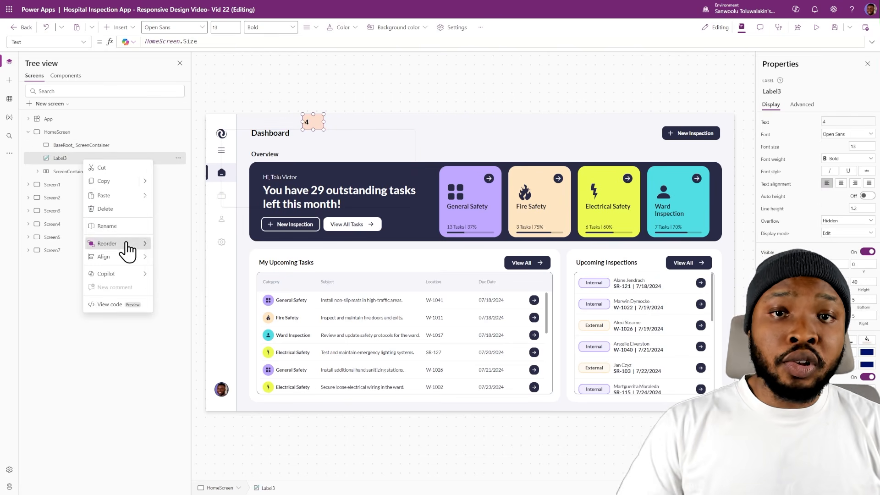
mouse_move(128, 247)
click(173, 251)
click(279, 88)
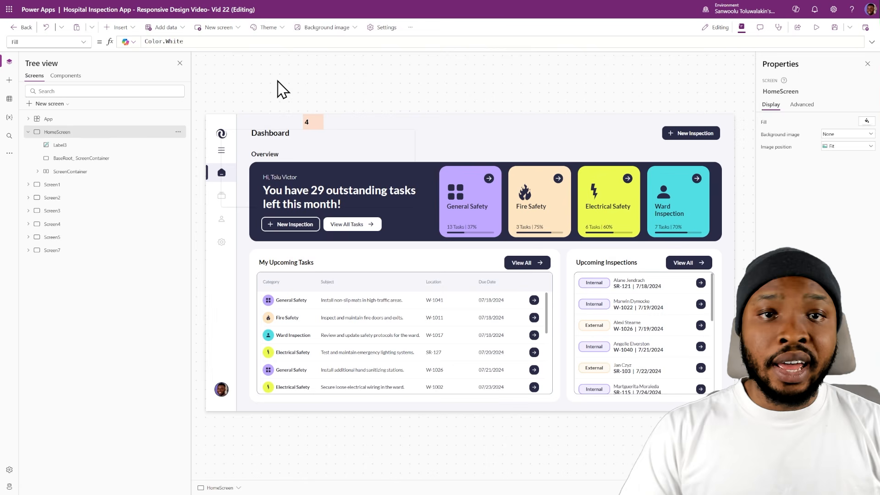
- Give BaseRoot_ ScreenContainer a border radius of 0, no drop shadow, and position X 0, Y 0
click(128, 161)
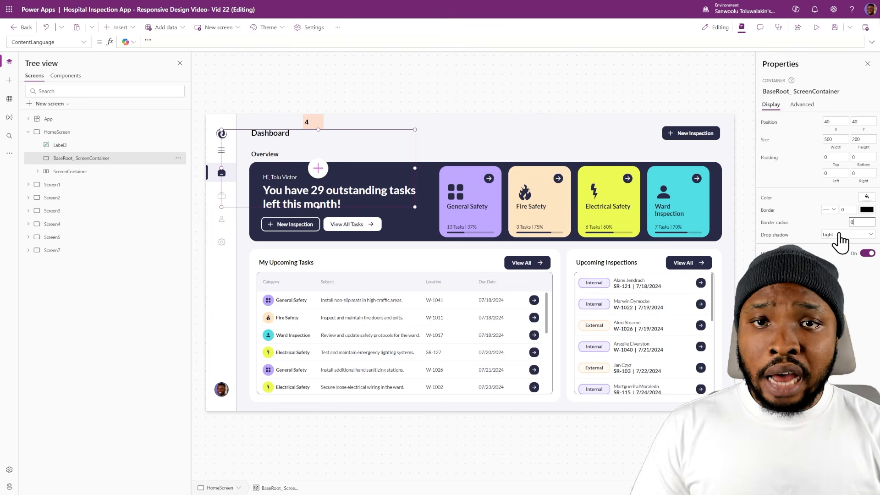
click(839, 244)
click(835, 122)
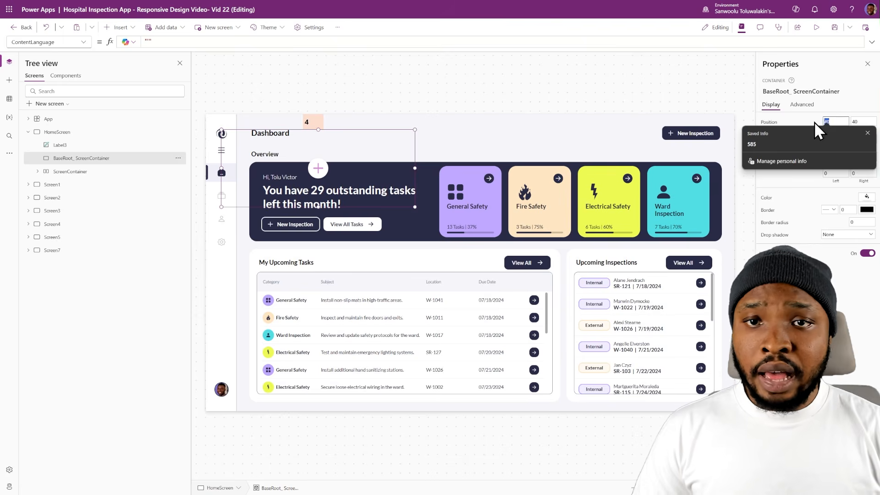
text(0)
click(865, 123)
text(0)
- Set the Width of BaseRoot_ ScreenContainer to Parent.Width and its Height to Parent.Height
click(835, 147)
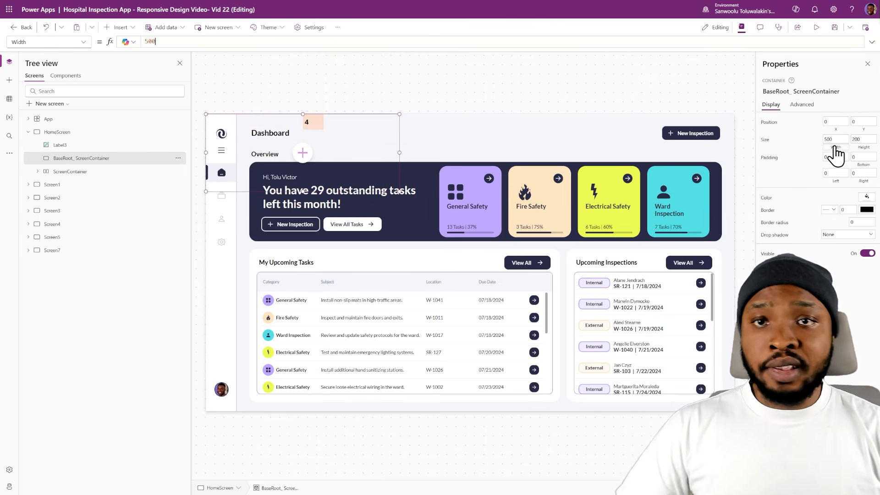
text(Parent.Width)
click(866, 147)
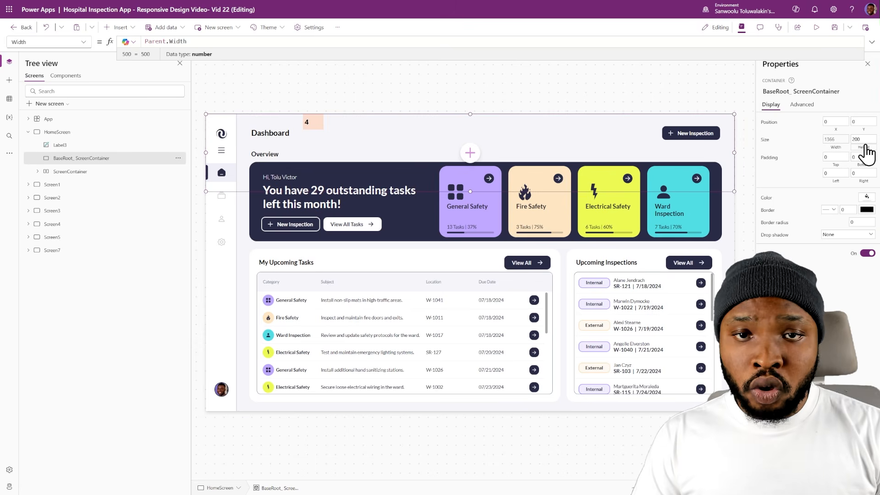
text(parent.Height)
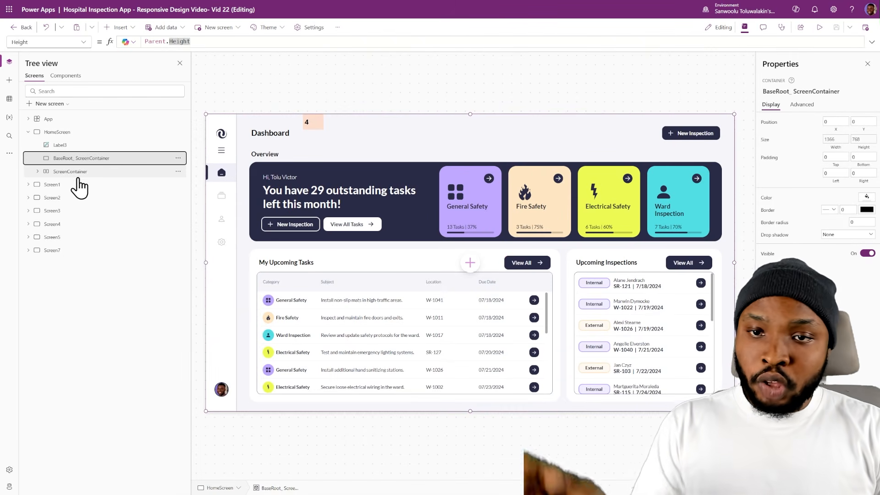
- Cut ScreenContainer and paste it inside BaseRoot_ ScreenContainer
right_click(78, 182)
click(102, 181)
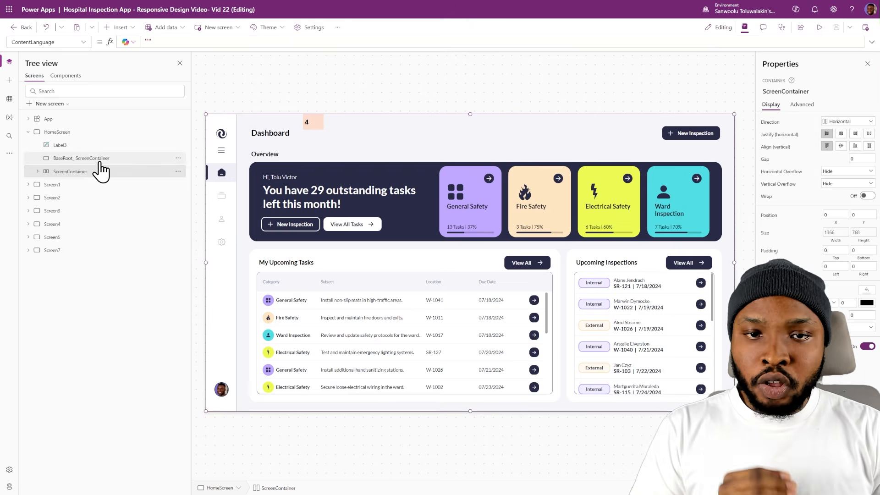
right_click(98, 161)
mouse_move(123, 198)
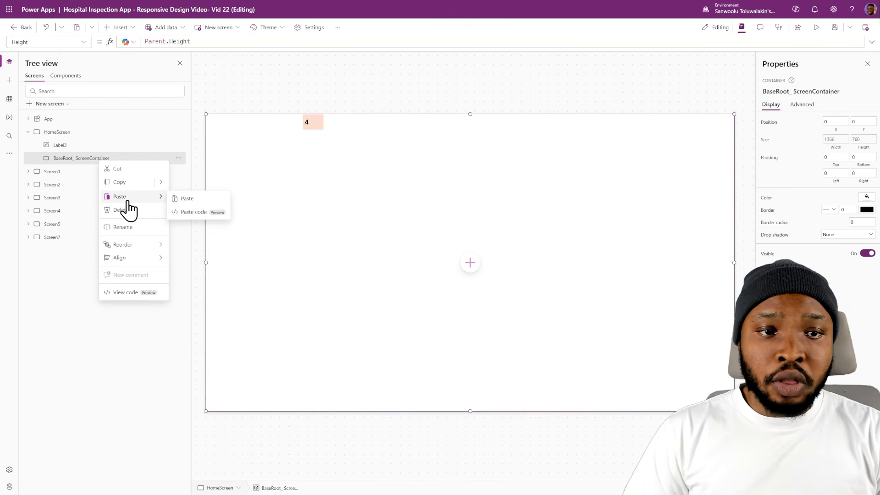
click(185, 211)
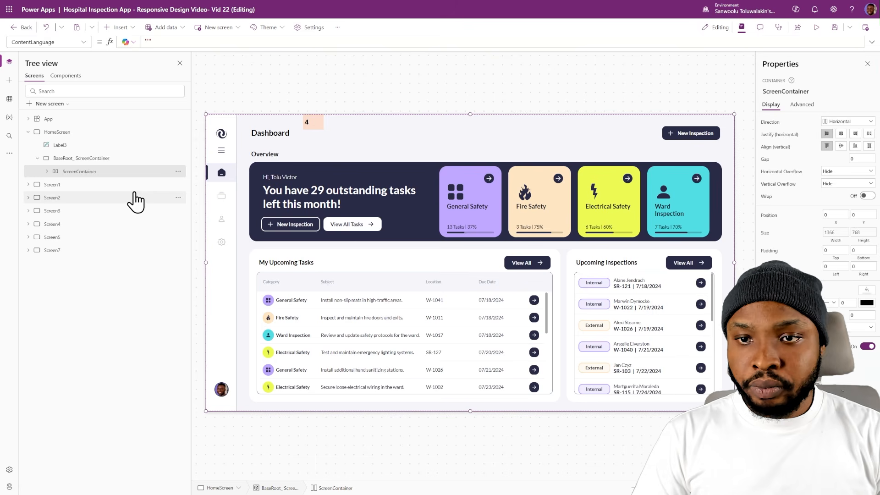
- Insert a plain container inside BaseRoot_ ScreenContainer and rename it PopupMenuContainer
click(131, 158)
click(121, 28)
text(conta)
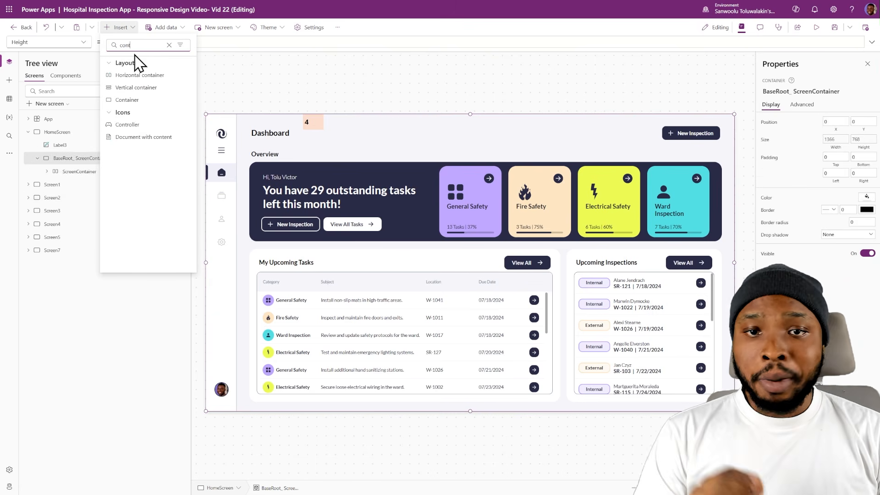
click(131, 99)
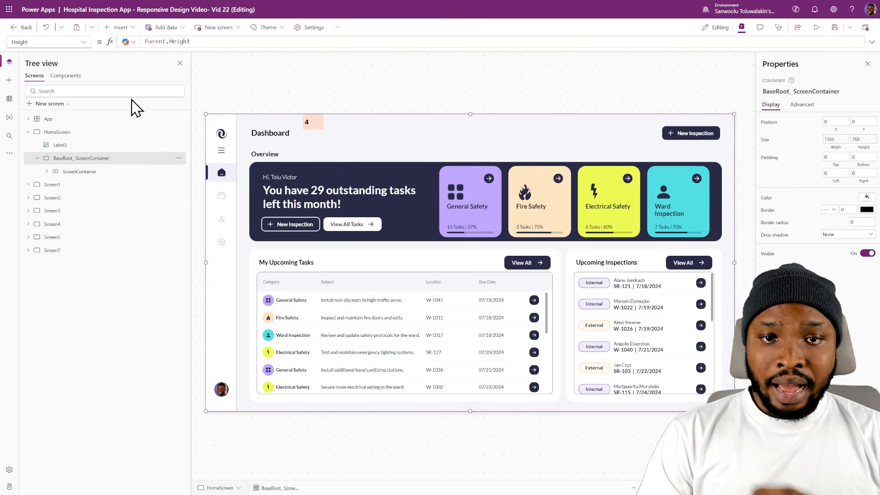
double_click(89, 172)
text(PopupMenuContainer)
click(143, 158)
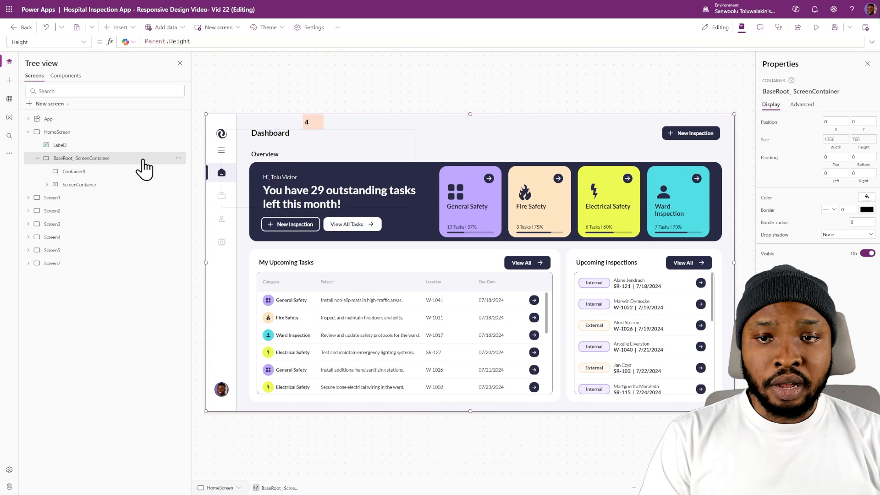
- Position PopupMenuContainer at X 0, Y 0 and size it to Parent.Width by Parent.Height
click(85, 171)
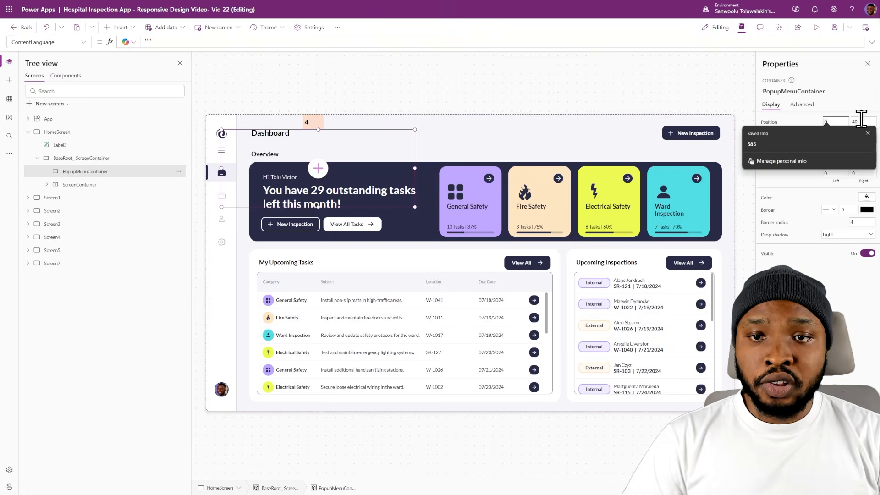
click(819, 111)
double_click(846, 141)
click(835, 147)
text(Parent.Width)
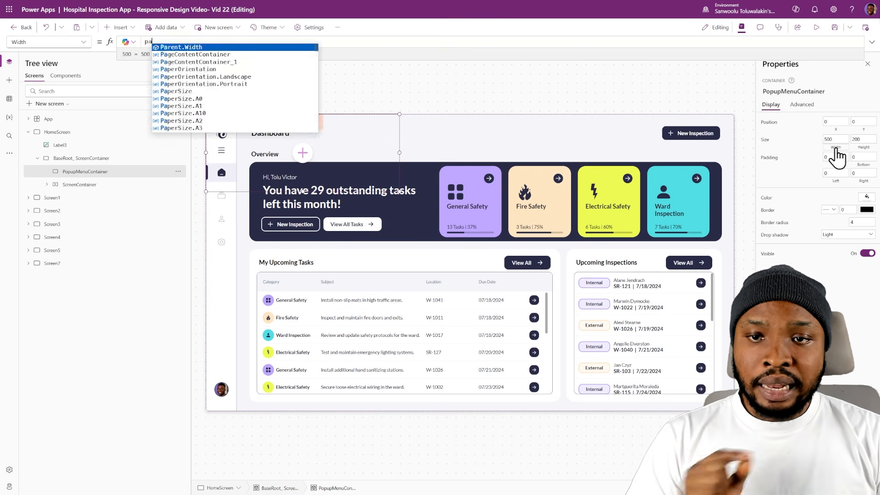
key(Tab)
click(864, 148)
text(Parent.Height)
key(Tab)
- Give PopupMenuContainer a border radius of 0 and set its drop shadow to None
double_click(853, 223)
text(0)
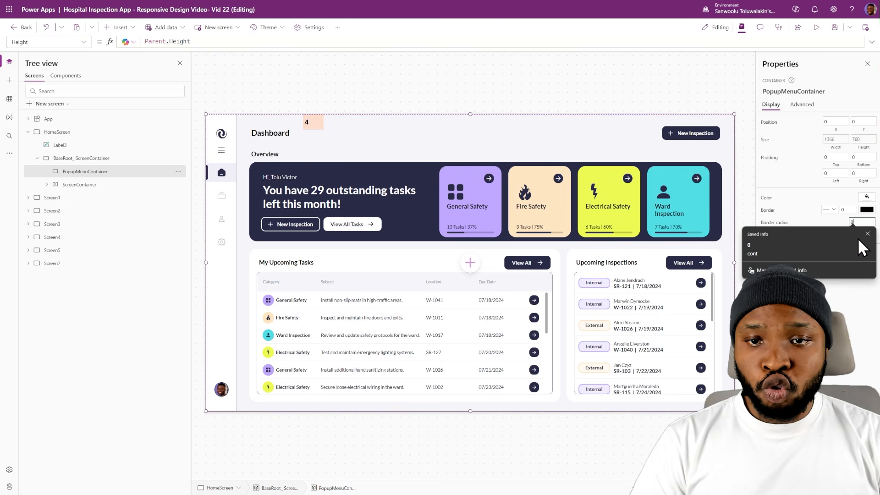
click(834, 210)
click(842, 237)
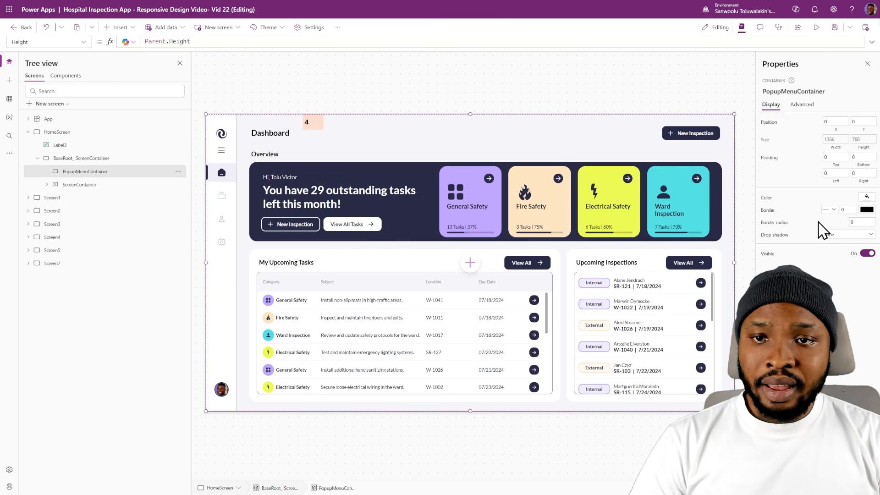
- Copy SideNavigation_Collapsible_1 from MenuContainer and paste the copy into PopupMenuContainer
click(47, 184)
click(56, 197)
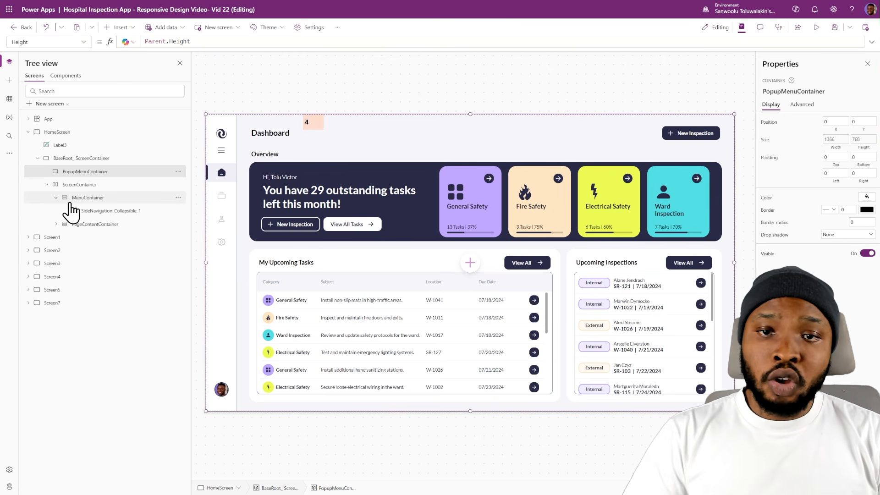
click(92, 212)
right_click(107, 212)
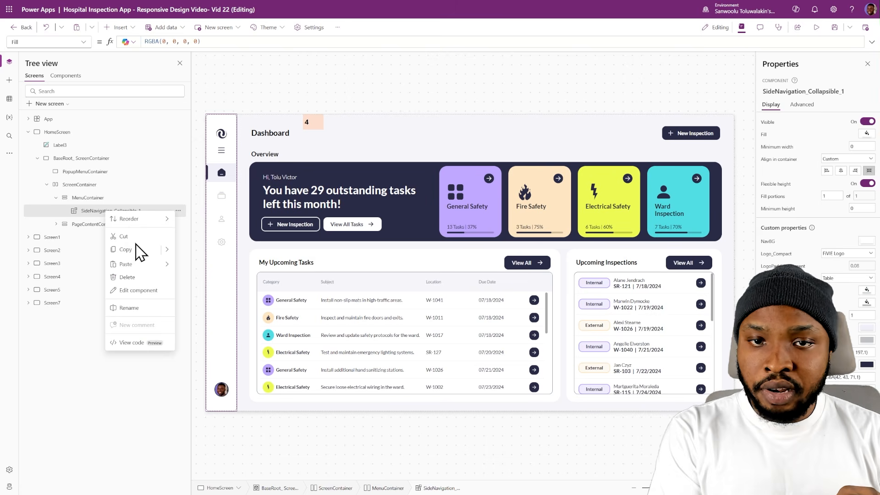
key(Escape)
click(91, 171)
right_click(95, 173)
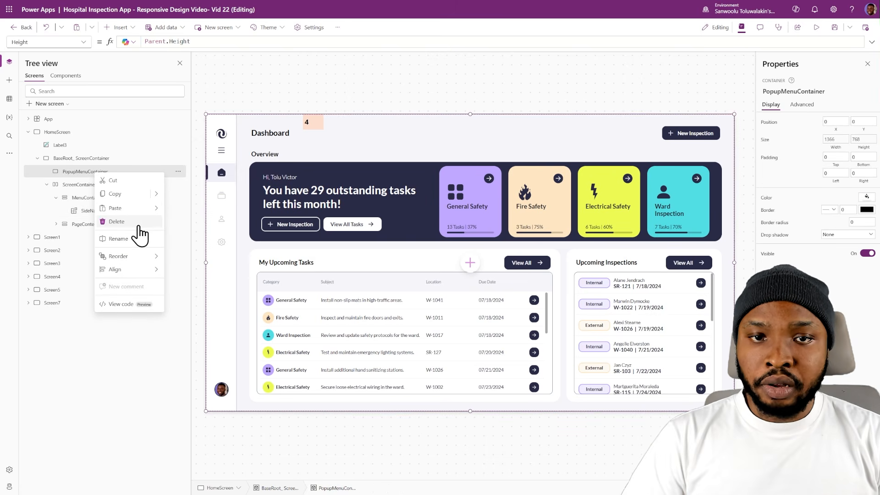
mouse_move(156, 208)
click(186, 214)
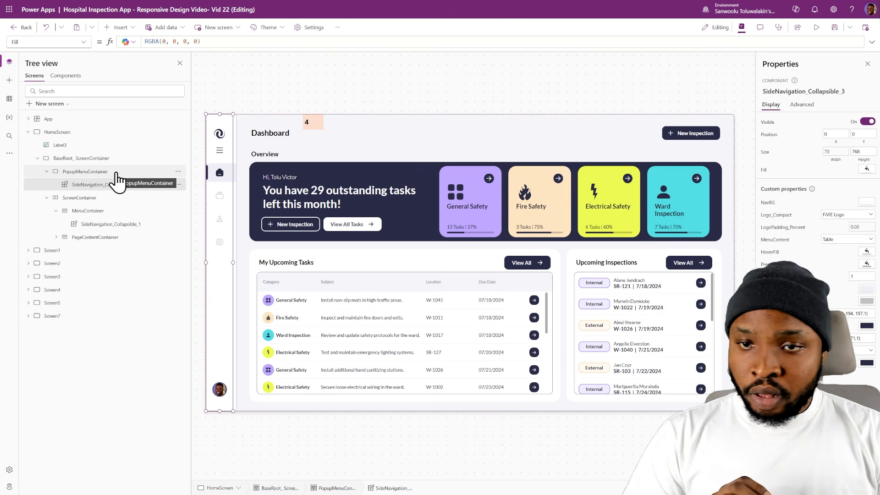
- Turn off the visibility of ScreenContainer so only the popup menu content displays
click(46, 197)
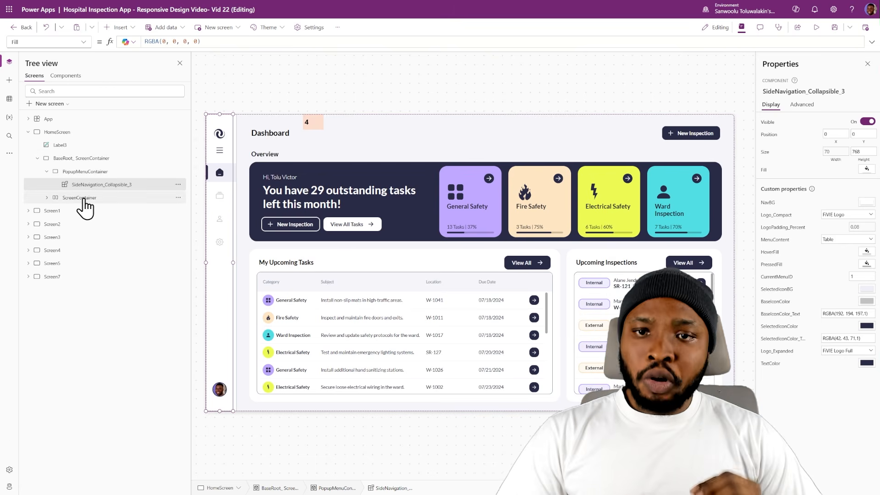
click(84, 200)
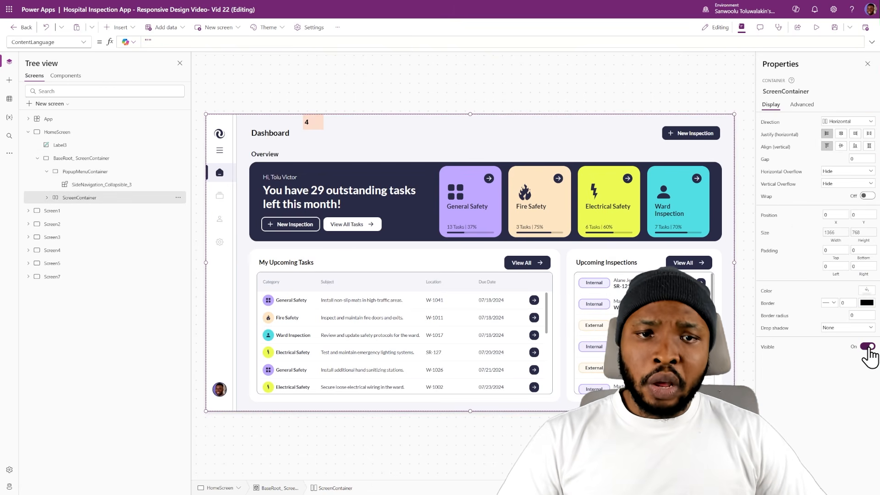
click(867, 347)
click(427, 76)
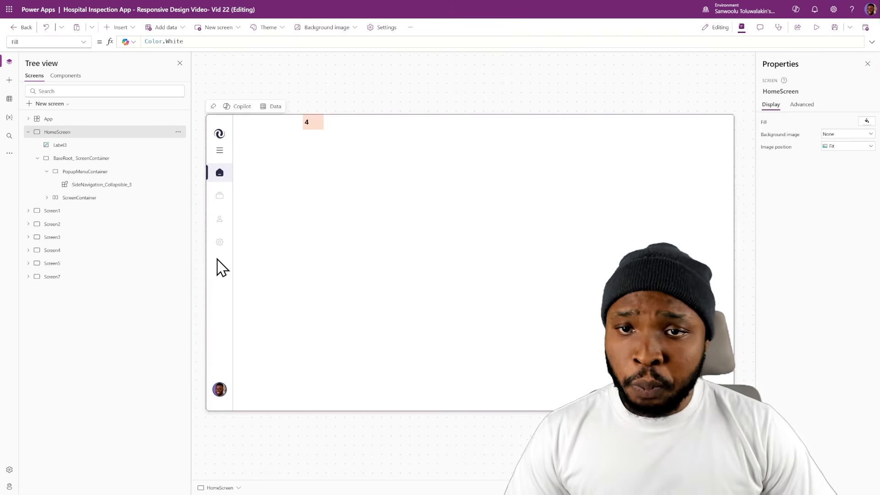
- Set the Height of the side navigation in PopupMenuContainer to Parent.Height
click(218, 266)
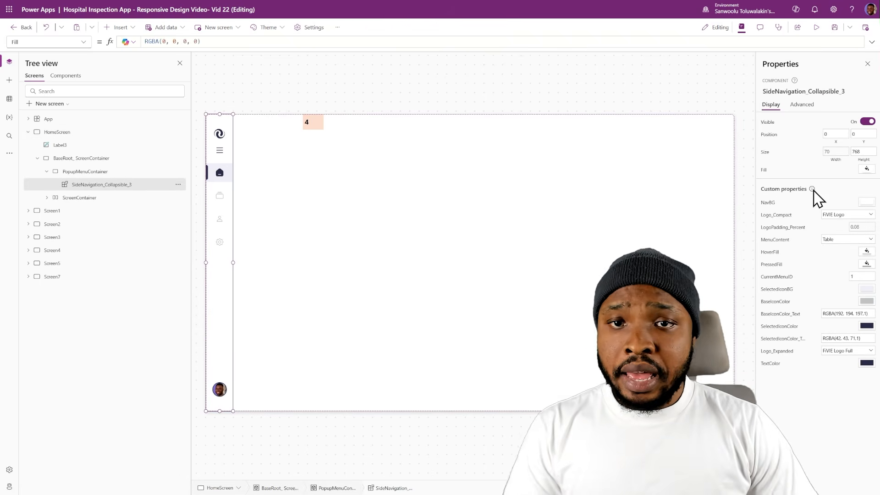
click(858, 160)
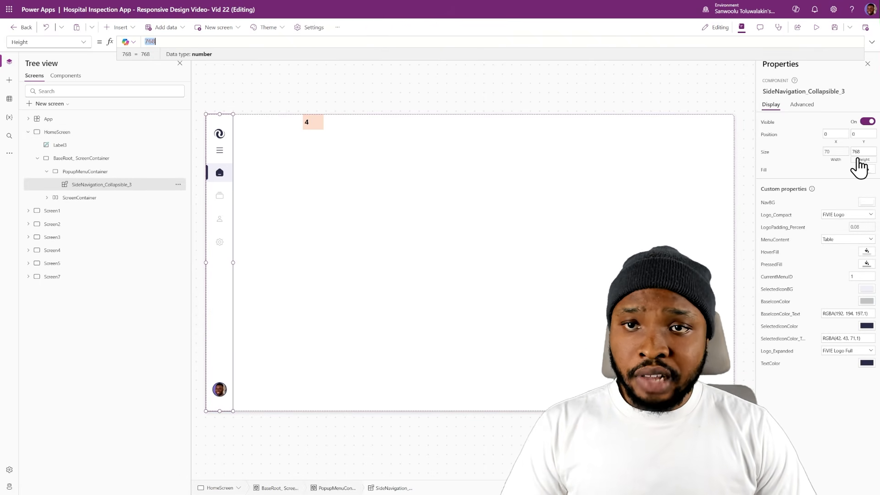
text(pa)
key(Tab)
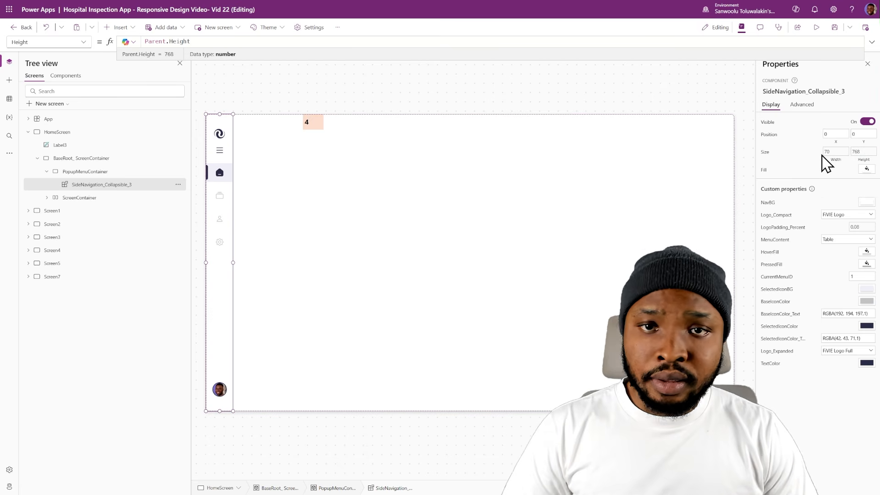
- Change the expanded value in the Width formula of SideNavigation_Collapsible_3 to Parent.Width * 80%
click(836, 152)
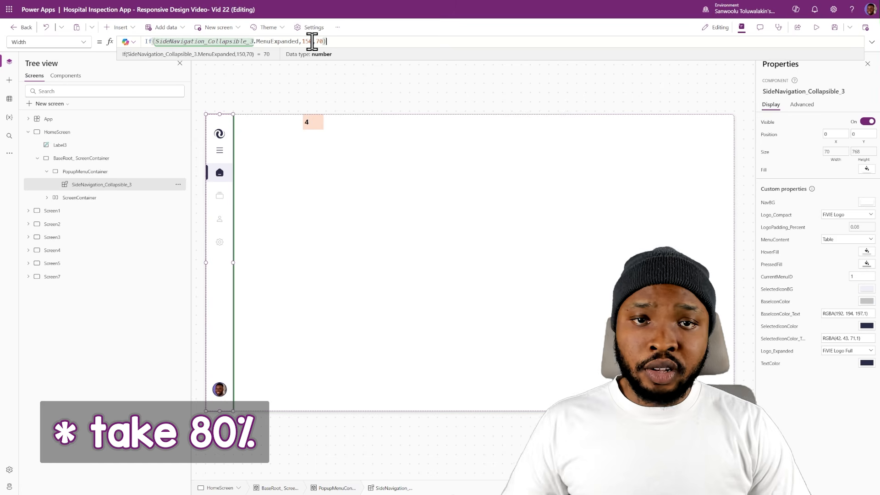
drag(312, 41, 302, 42)
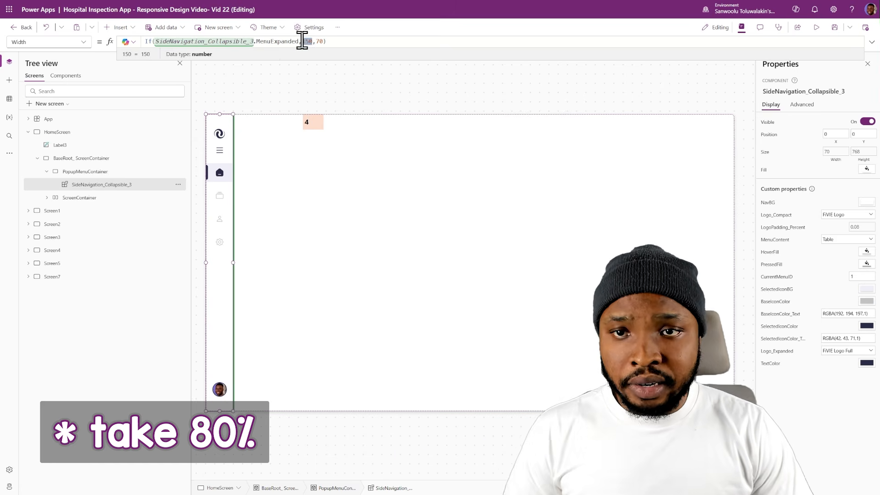
text(Parent.Width * )
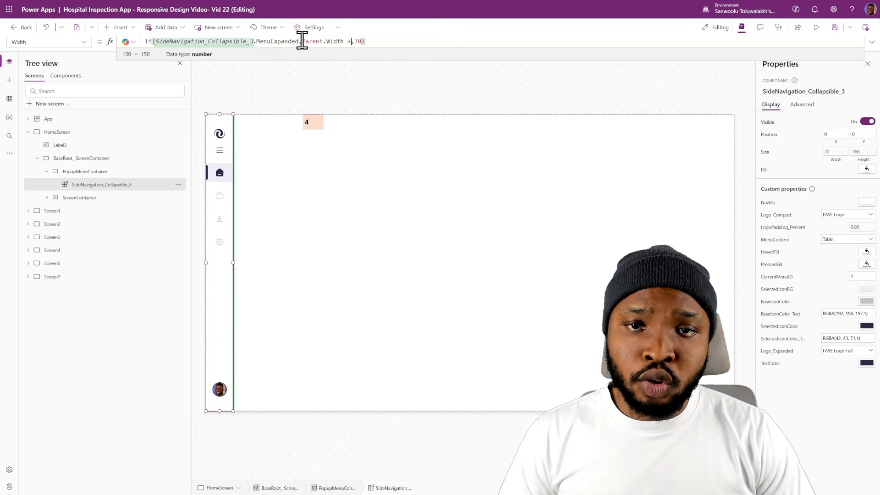
text(80%)
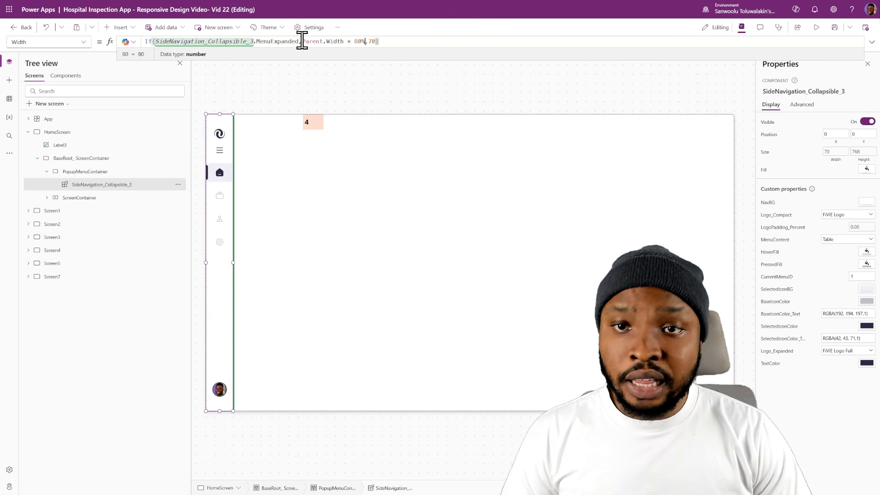
- Toggle the popup side navigation's hamburger menu to check its expanded and collapsed widths
click(220, 151)
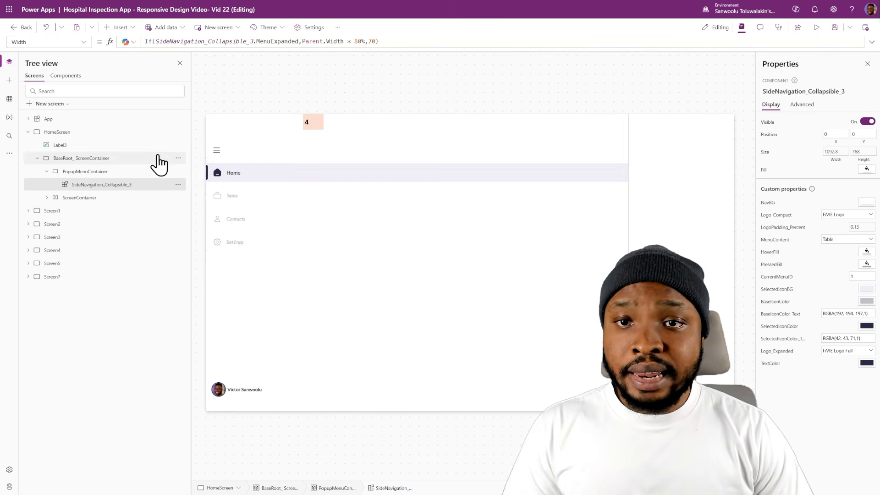
alt+click(218, 150)
click(316, 105)
alt+click(219, 150)
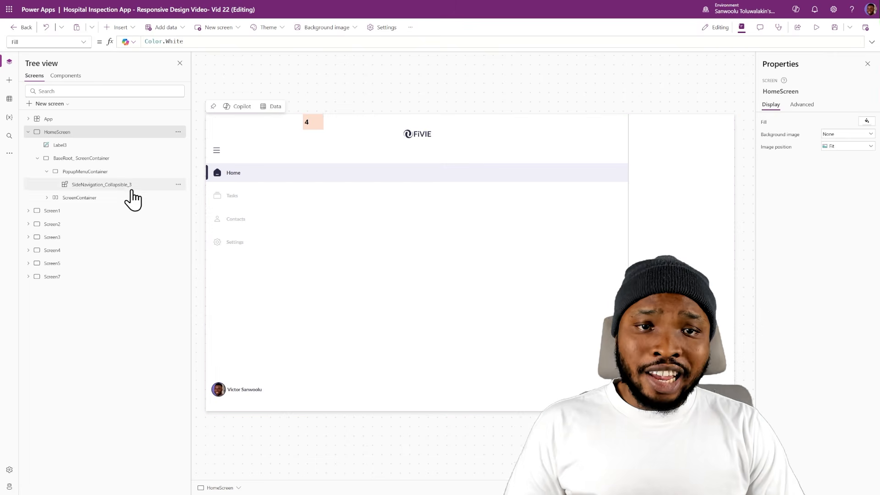
- Insert a button into PopupMenuContainer and reorder SideNavigation_Collapsible_3 so it sits in front of the button
click(101, 185)
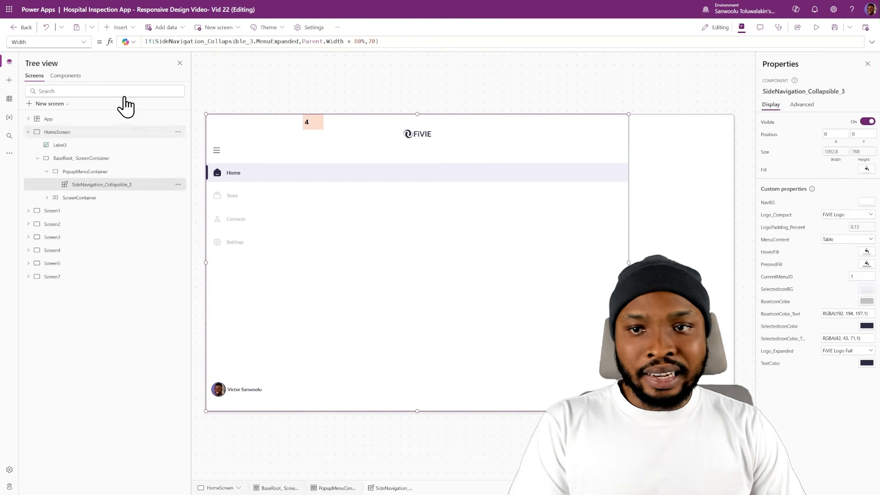
click(121, 27)
text(butt)
click(123, 75)
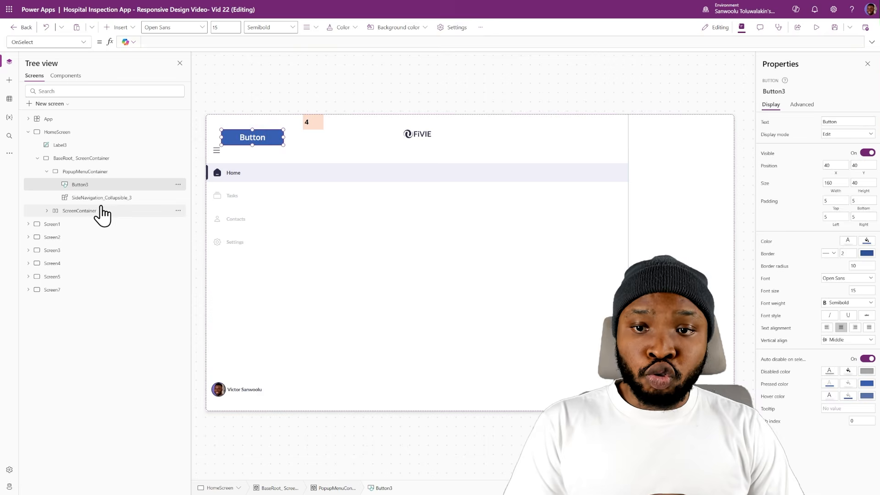
right_click(108, 198)
mouse_move(138, 292)
click(193, 303)
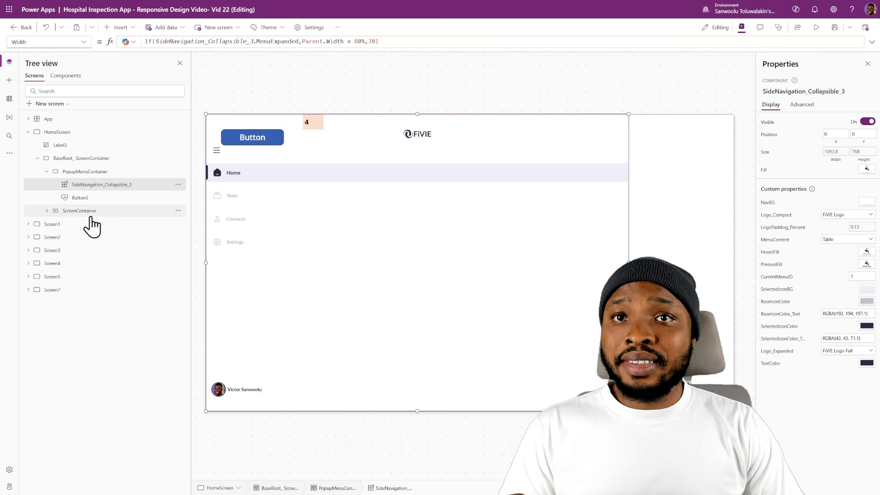
- Position Button3 at X 0, Y 0 and set its Width to Parent.Width and its Height to Parent.Height
click(84, 198)
click(823, 166)
click(835, 192)
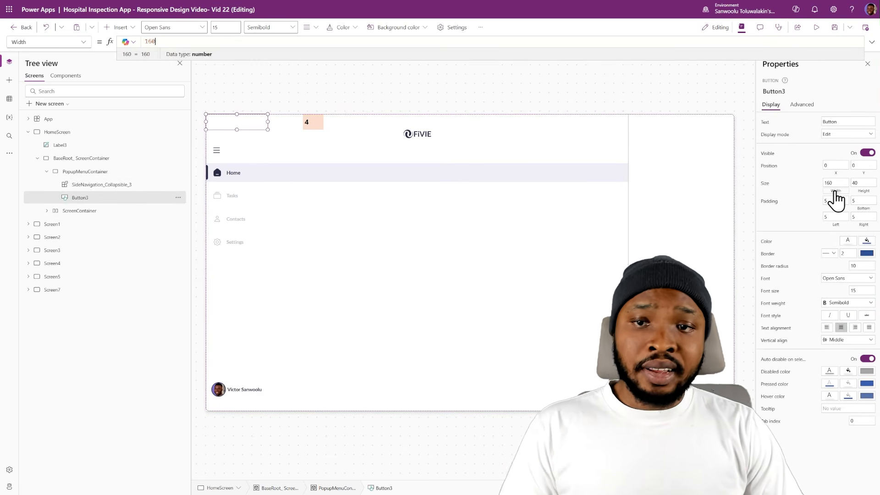
text(parent.Width)
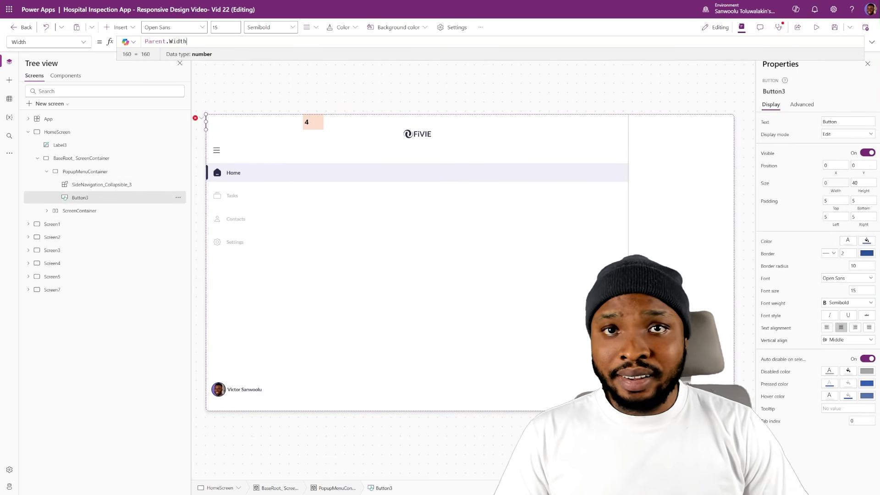
key(ctrl+a)
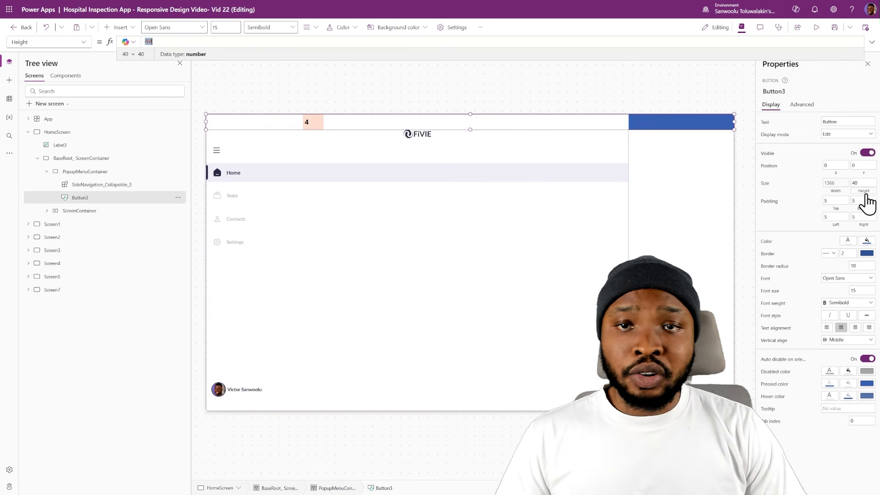
text(parent.Height)
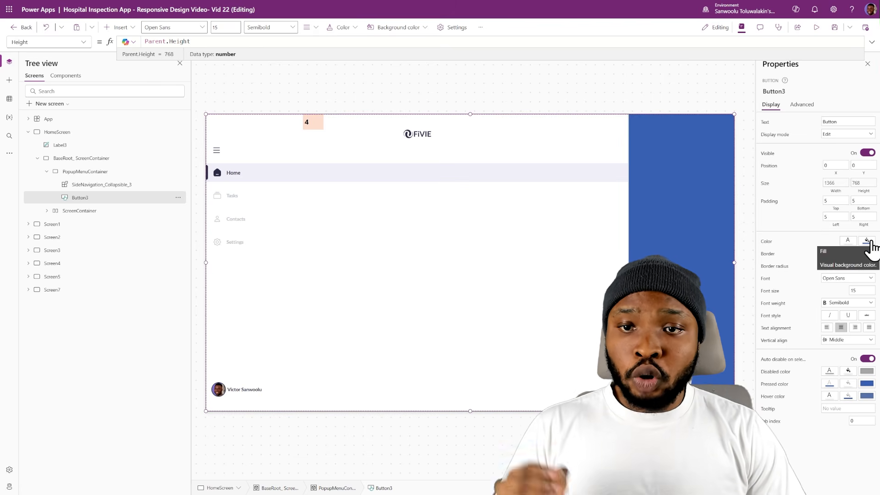
- Set the Fill of Button3 to the semi-transparent black RGBA(0, 0, 0, 0.3)
click(83, 42)
click(36, 201)
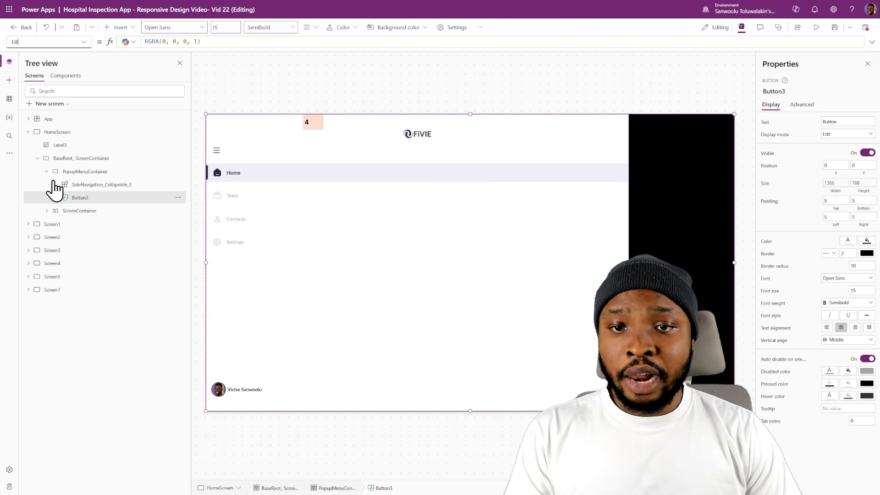
key(BackSpace)
text(0.3)
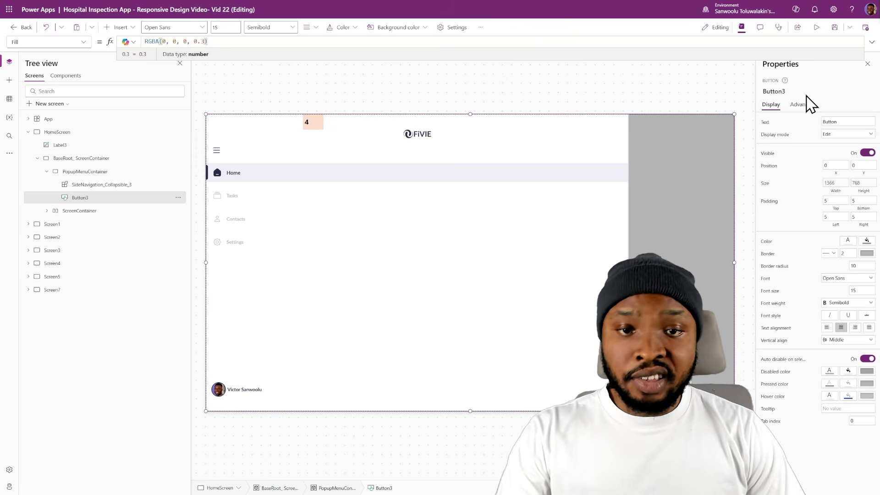
- Replace Button3's HoverFill formula and set its PressedFill to Self.Fill
click(802, 104)
click(791, 121)
text(hov)
click(805, 217)
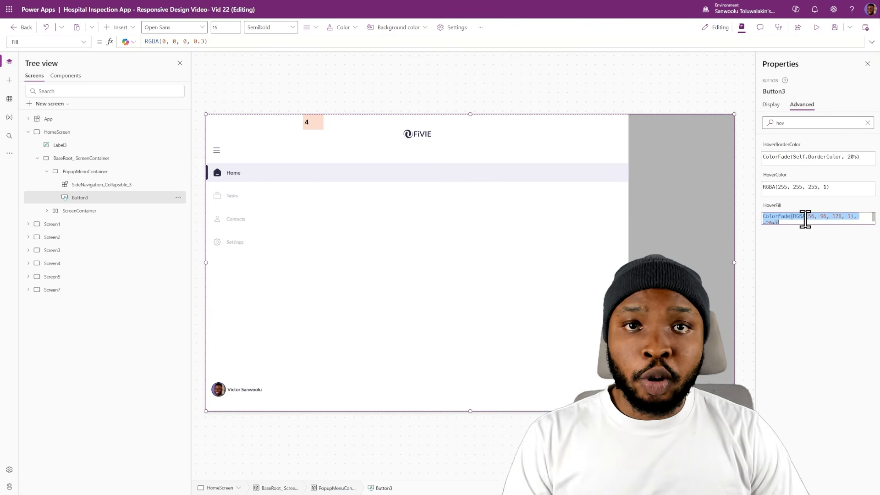
double_click(796, 122)
text(pres)
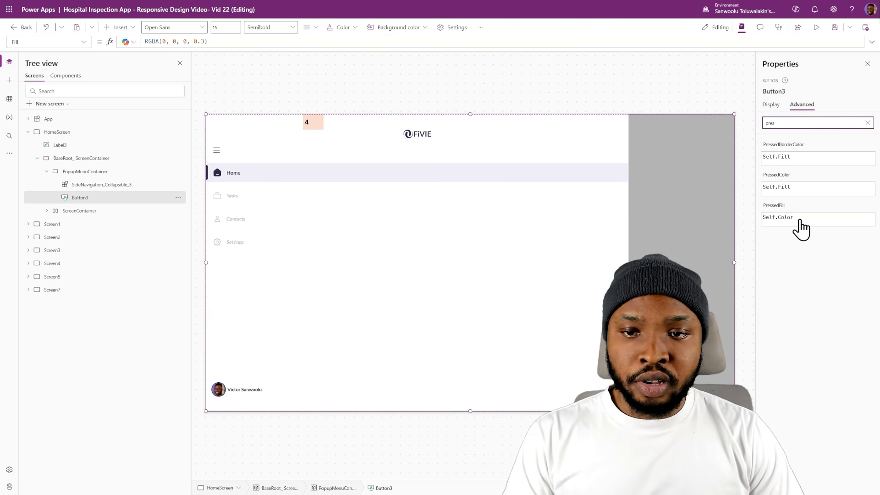
click(772, 105)
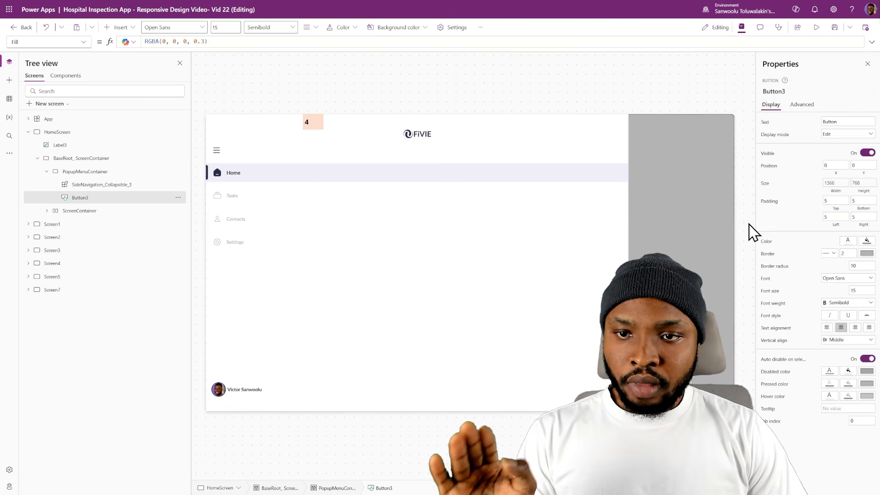
- Copy the OnSelect formula of the hamburger button inside the SideNavigation_Collapsible component
click(711, 242)
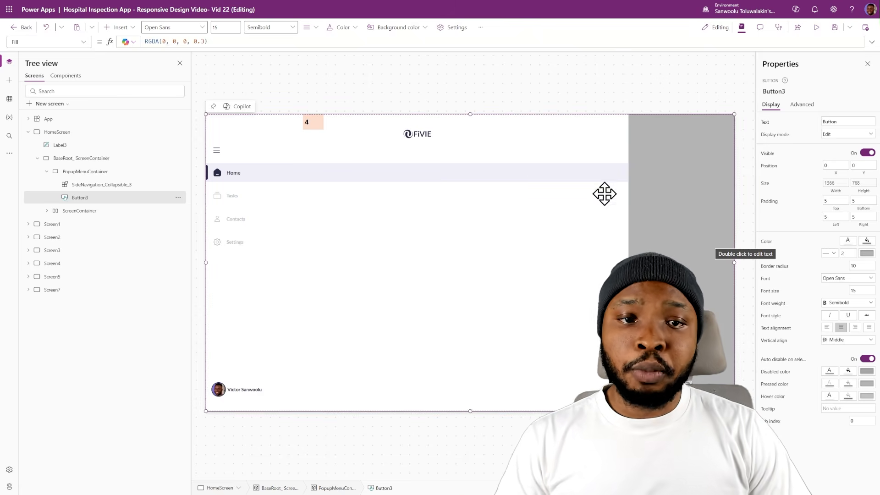
click(65, 75)
click(452, 151)
triple_click(282, 42)
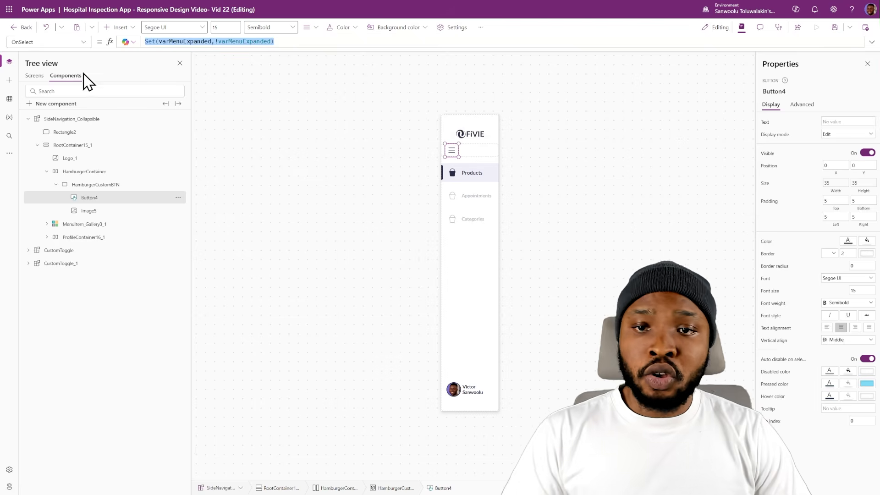
- Set the OnSelect of Button3 on HomeScreen to Set(varMenuExpanded,!varMenuExpanded)
click(34, 76)
click(802, 105)
click(788, 124)
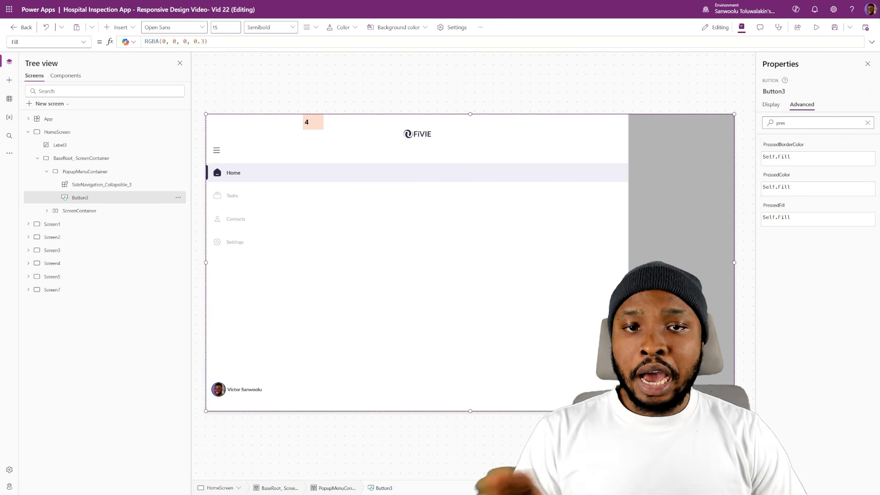
click(868, 123)
click(776, 154)
click(205, 43)
key(ctrl+a)
text(Set(varMenuExpanded,!varMenuExpanded))
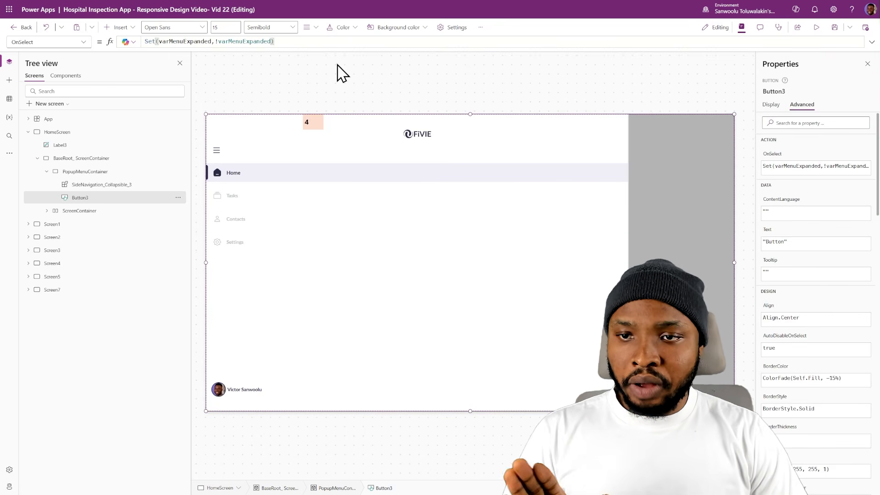
- Test collapsing and expanding the popup menu with both the grey overlay button and the hamburger icon
click(570, 91)
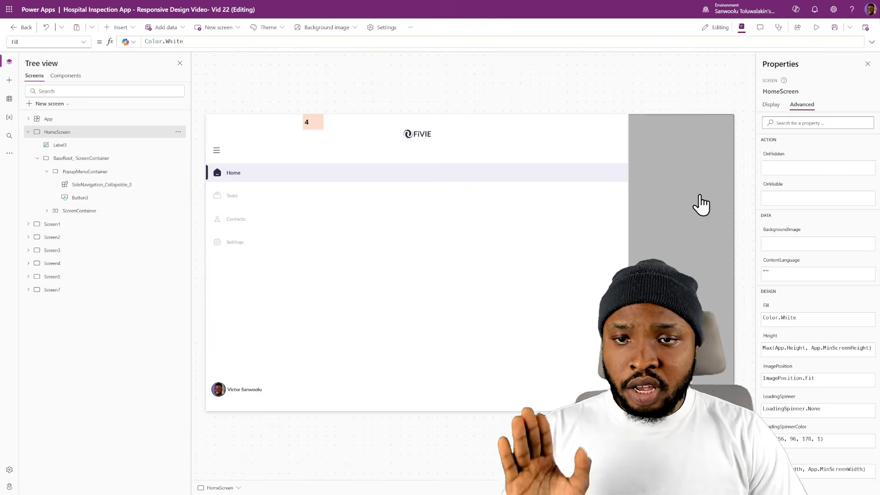
alt+click(701, 204)
alt+click(218, 154)
alt+click(692, 181)
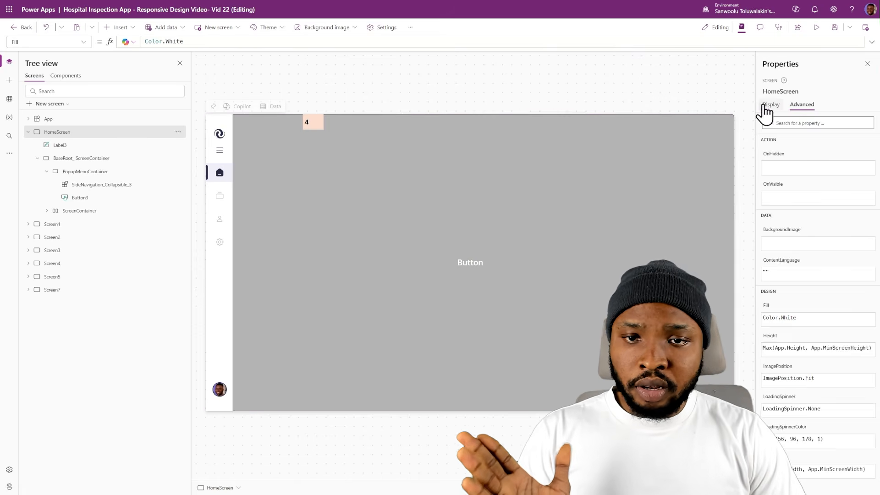
- Clear the text of the grey overlay button in PopupMenuContainer
click(614, 202)
text(0)
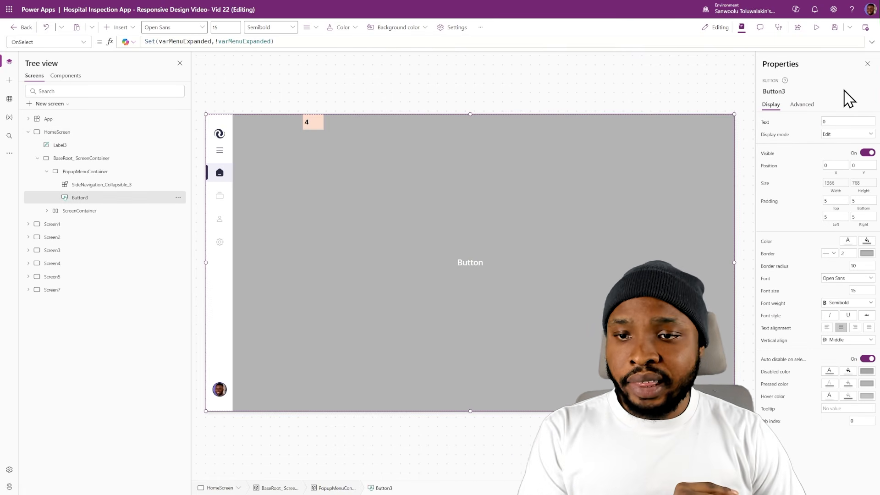
drag(833, 120, 808, 122)
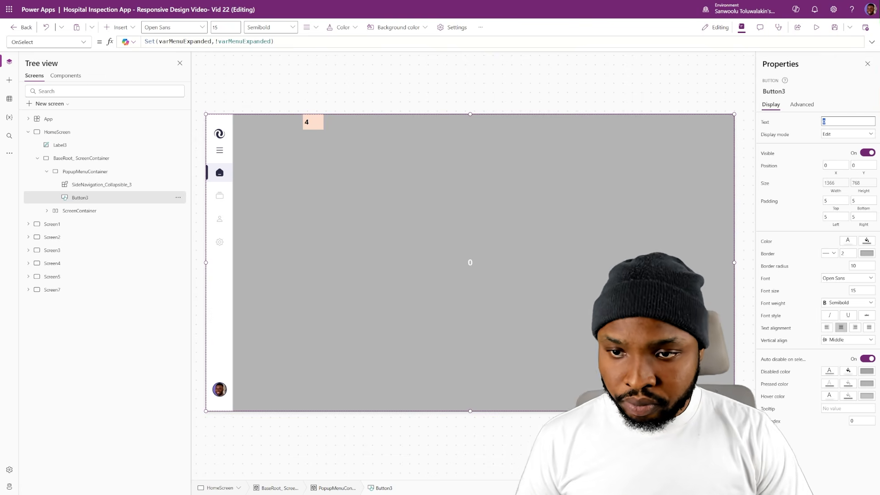
key(BackSpace)
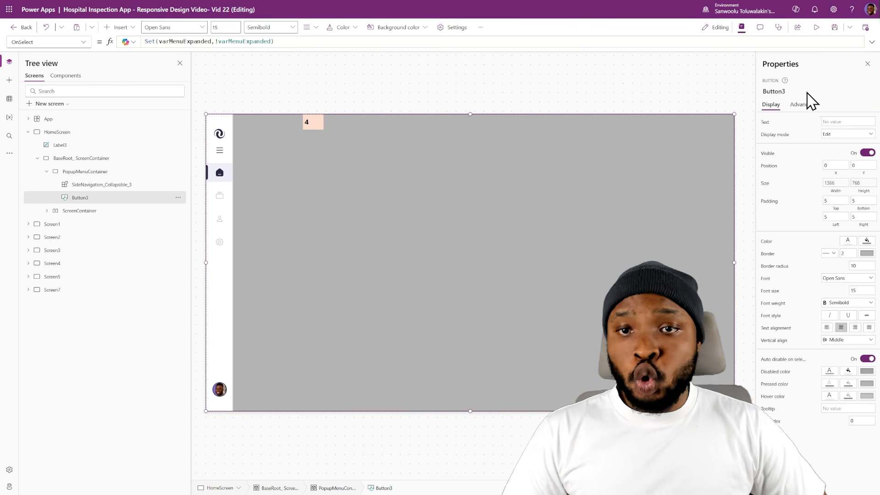
alt+click(220, 150)
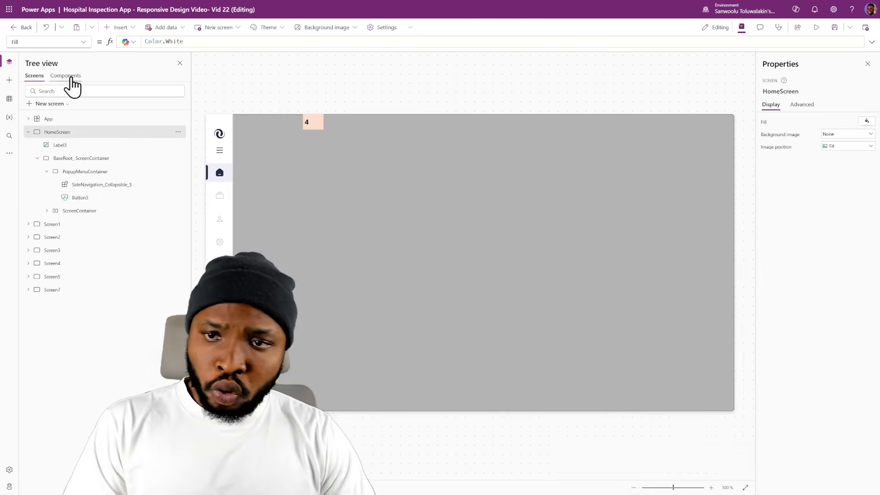
- Create an input custom property named AppSize with the Number data type on the SideNavigation_Collapsible component
click(65, 76)
click(793, 208)
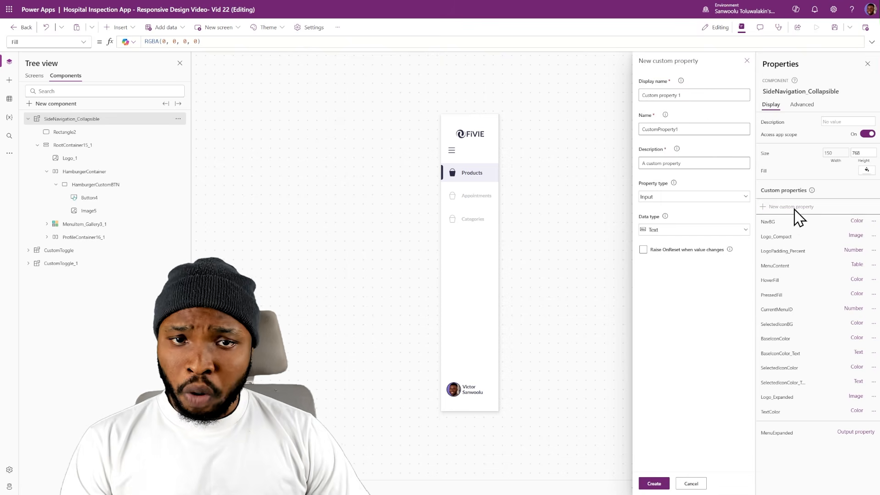
triple_click(689, 96)
text(AppSize)
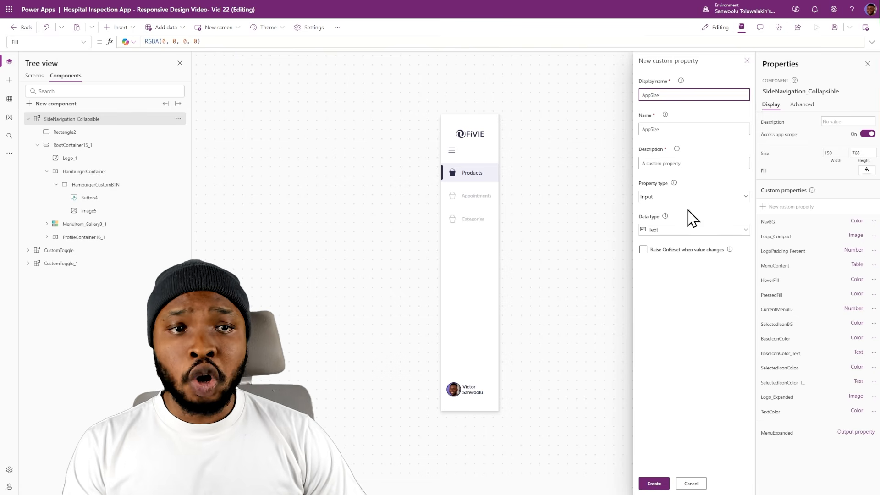
click(688, 231)
click(666, 265)
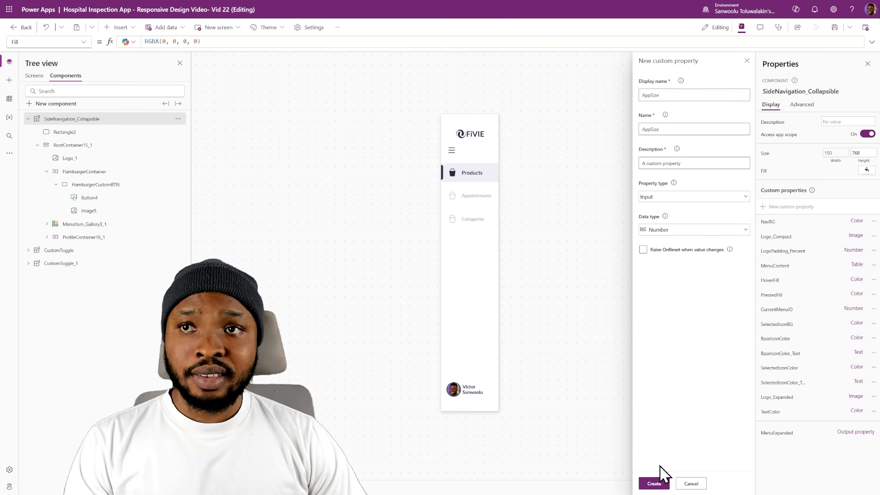
click(654, 482)
- Set the Visible property of Logo_1 in the component to SideNavigation_Collapsible.AppSize >=3
click(472, 134)
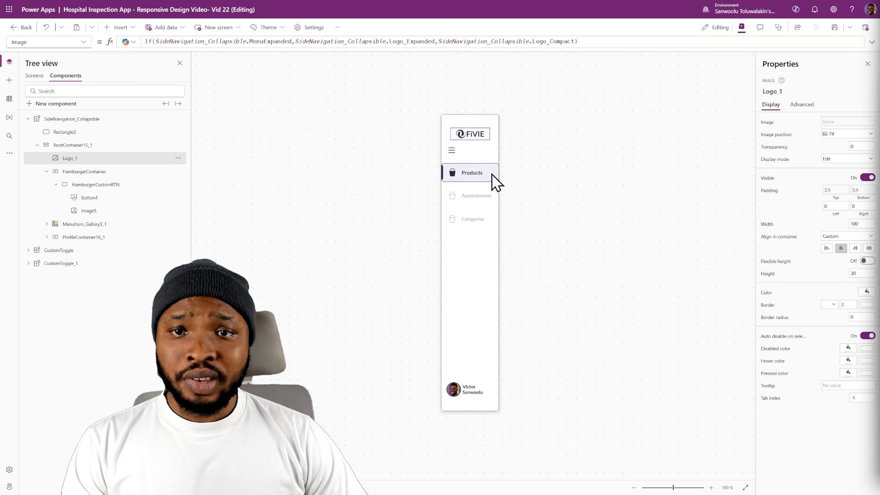
click(767, 179)
key(ctrl+a)
text(SideNavigation_Collapsible.AppSize >=3)
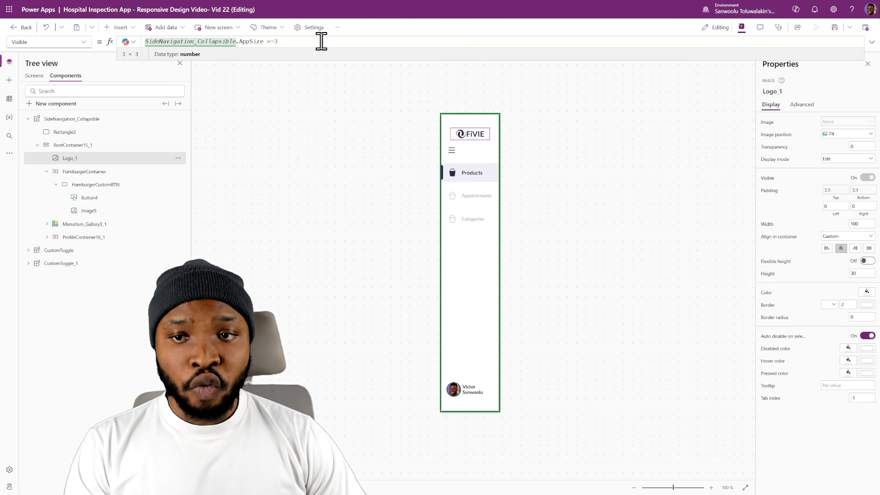
- Set Label5's font size with a Switch on AppSize: for 4 and 3, 10 if the current menu item, else 9; 11.5 for other sizes
click(476, 173)
click(96, 290)
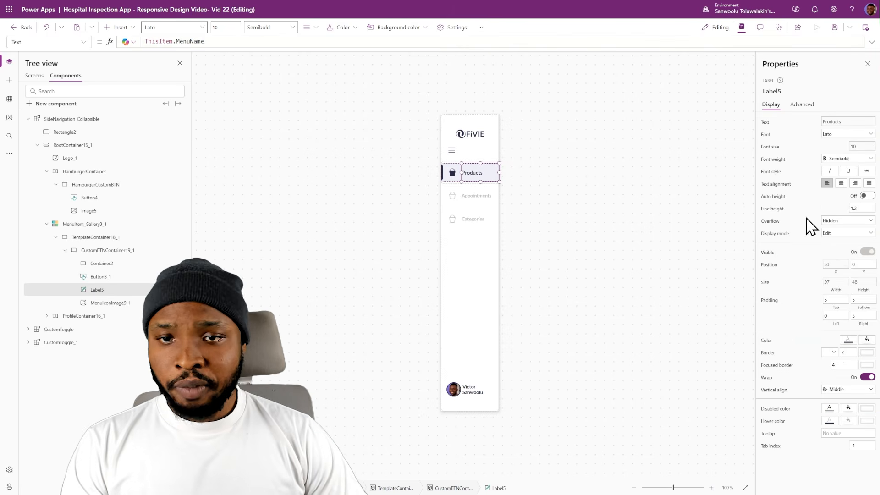
click(848, 149)
drag(688, 102, 651, 149)
click(532, 96)
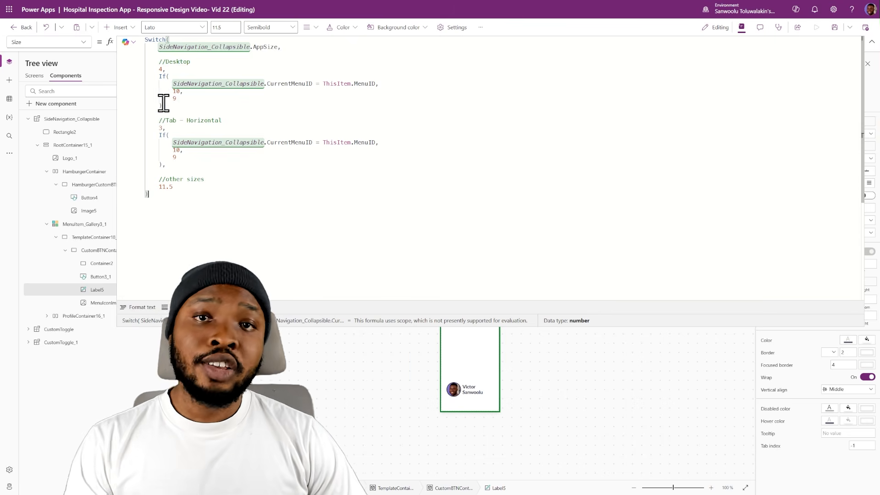
drag(164, 105, 159, 78)
drag(163, 159, 159, 133)
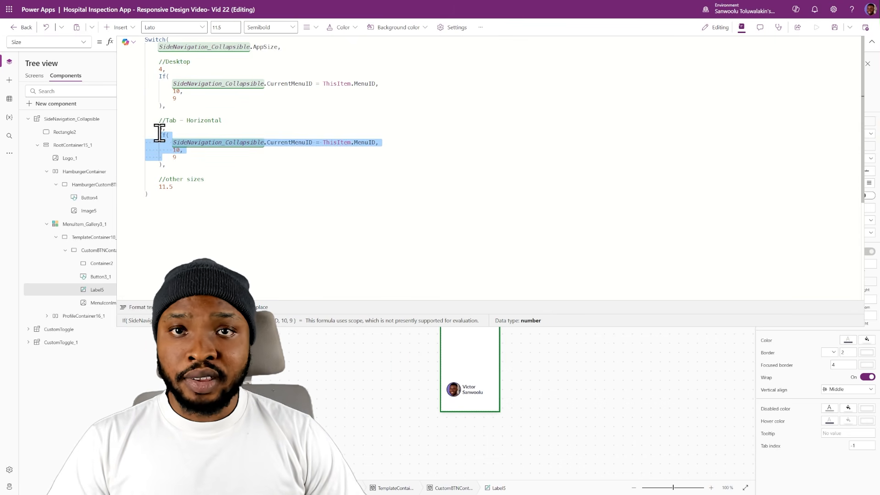
click(303, 171)
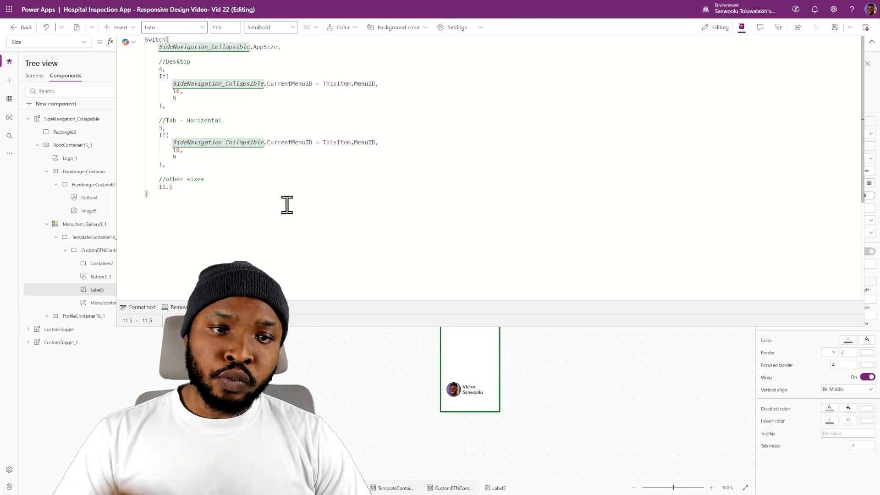
click(872, 46)
- Set the profile name label's font size with a Switch on SideNavigation_Collapsible.AppSize: 9 for sizes 4 and 3, 11.5 for other sizes
click(472, 393)
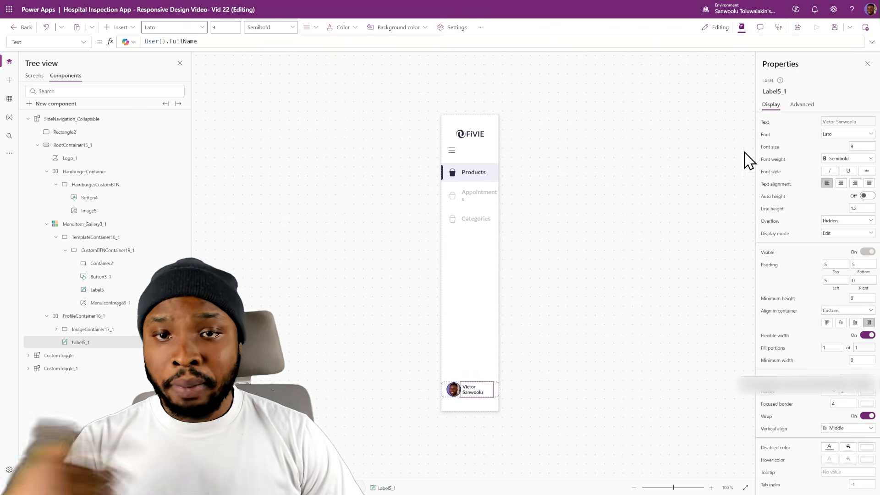
click(770, 146)
click(872, 42)
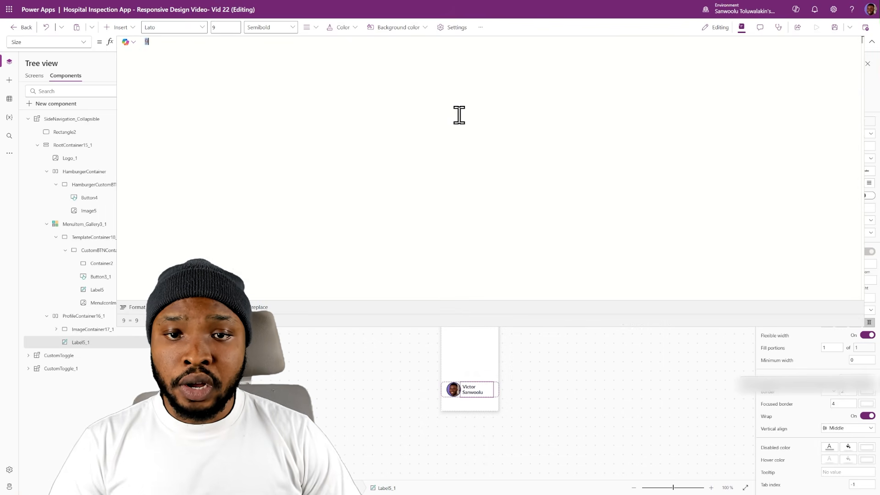
text(Switch(     SideNavigation_Collapsible.AppSize,      //Desktop     4,     9,      //Tab - horizontal     3,     9,      //others     11.5 ))
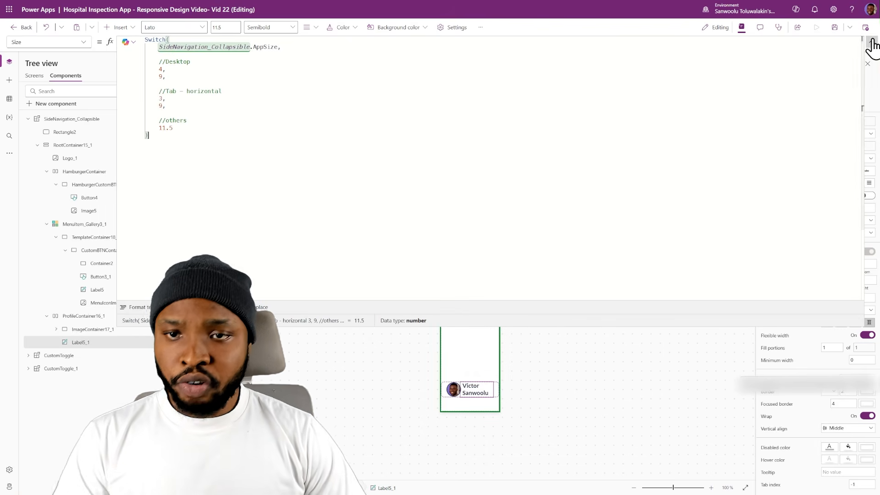
click(871, 42)
- Set the default value of the SideNavigation_Collapsible component's AppSize property to 4
click(697, 212)
drag(158, 42, 124, 38)
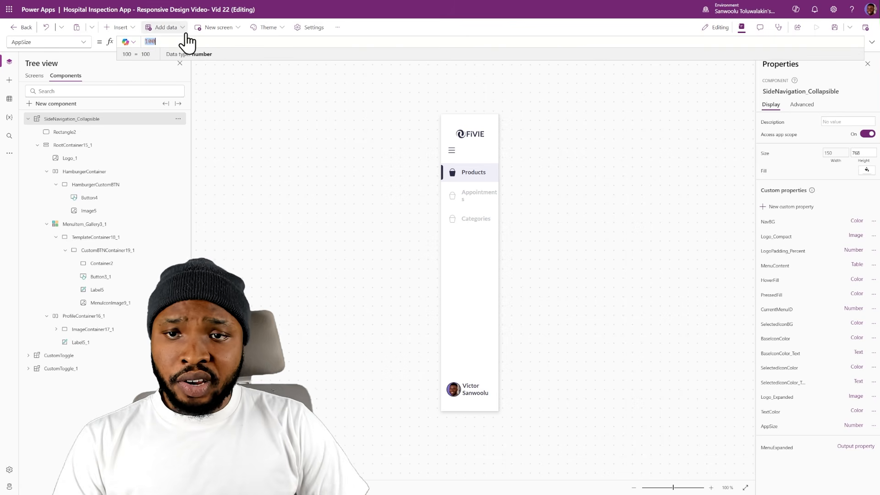
text(4)
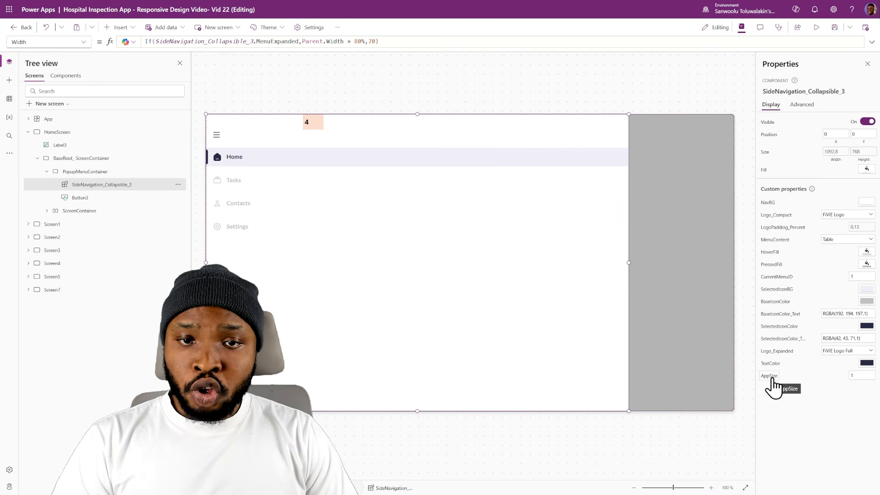
- Set AppSize to HomeScreen.Size on both HomeScreen navigation instances, SideNavigation_Collapsible_3 in PopupMenuContainer and SideNavigation_Collapsible_1 in MenuContainer
click(771, 378)
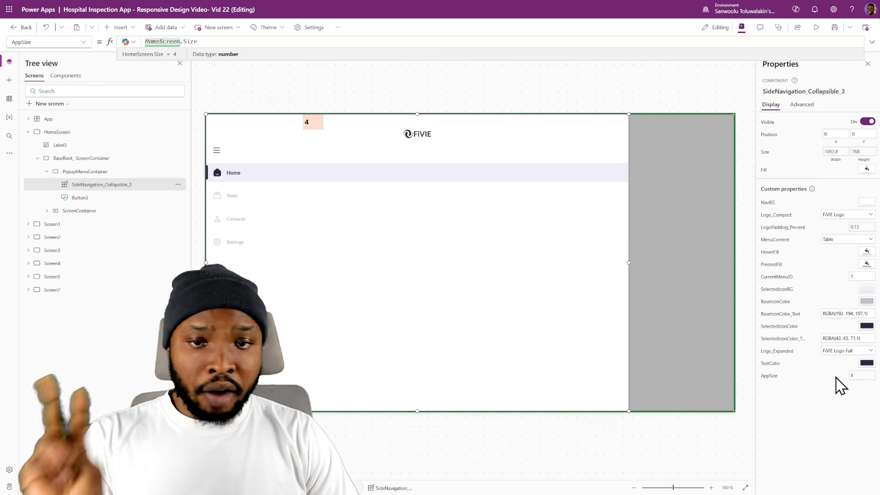
click(47, 211)
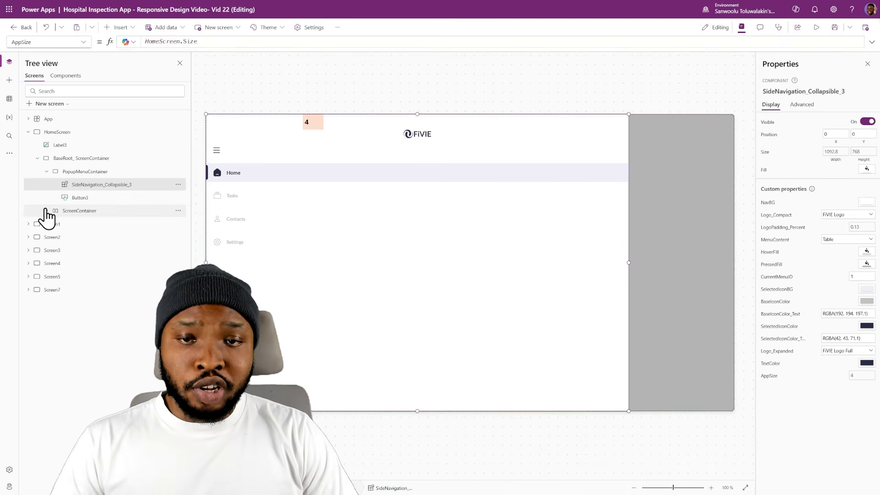
click(92, 237)
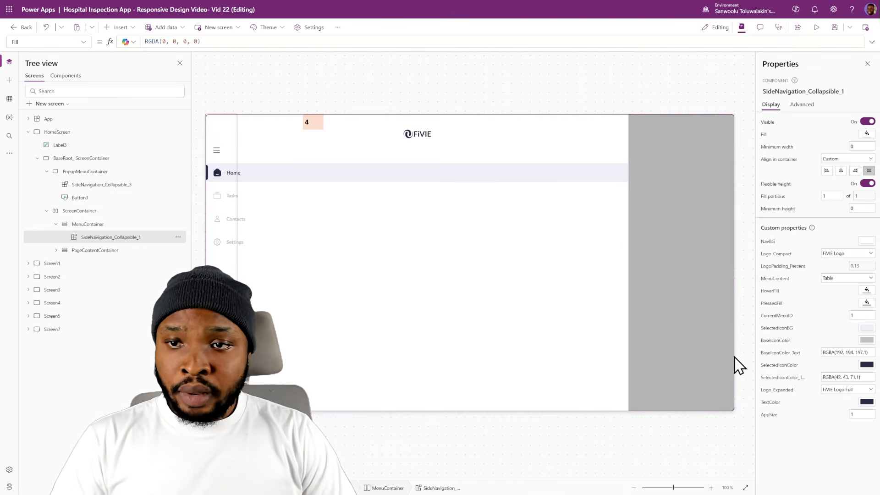
click(771, 415)
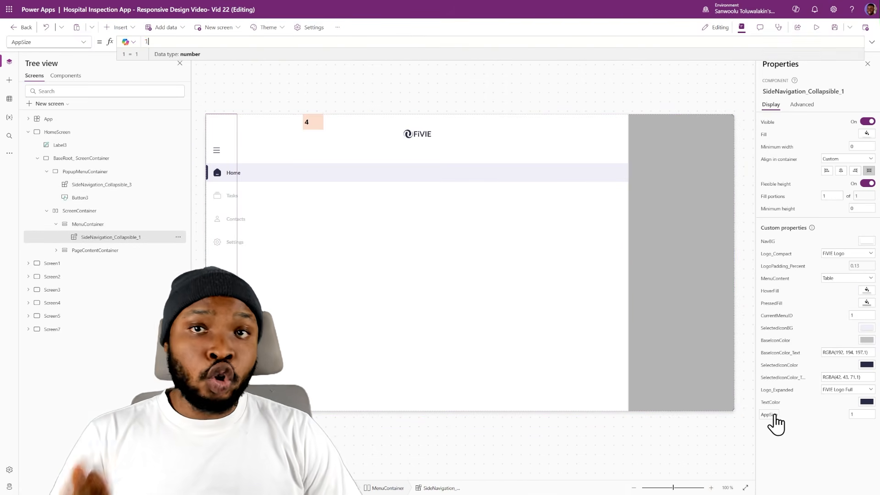
click(494, 103)
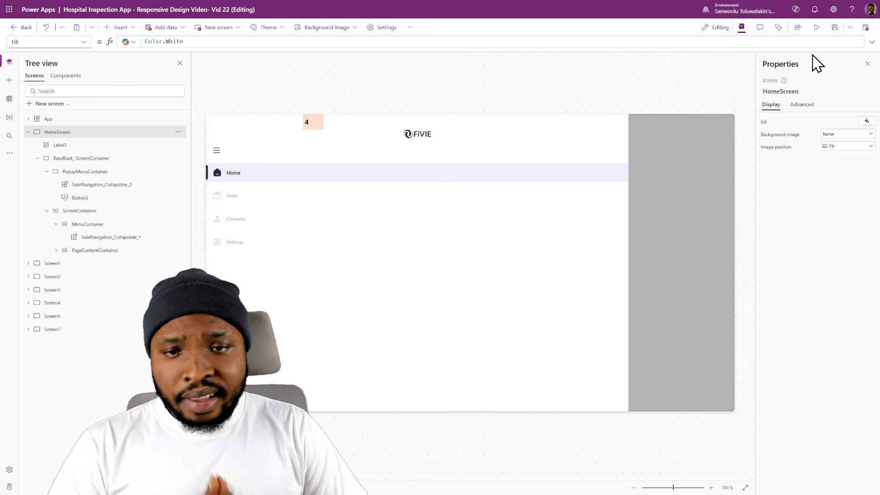
- Preview the popup navigation at phone size, on the Apple iPad mini in portrait and landscape, and at window size
click(817, 28)
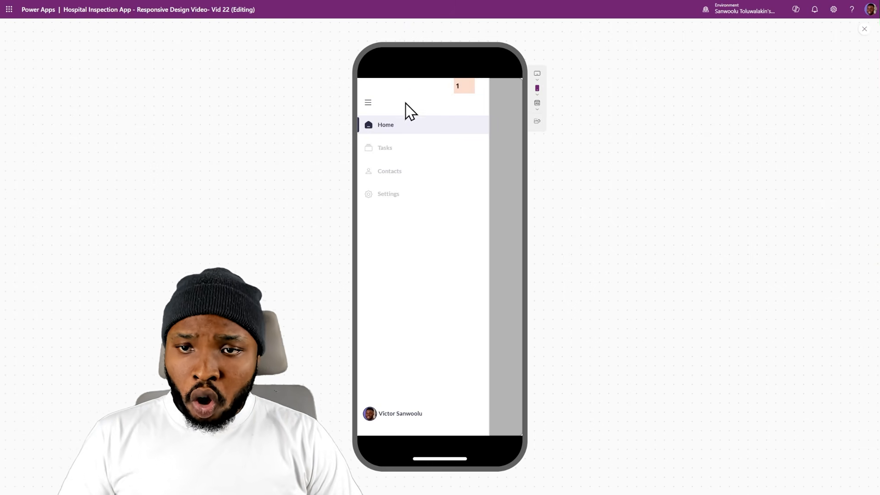
click(536, 89)
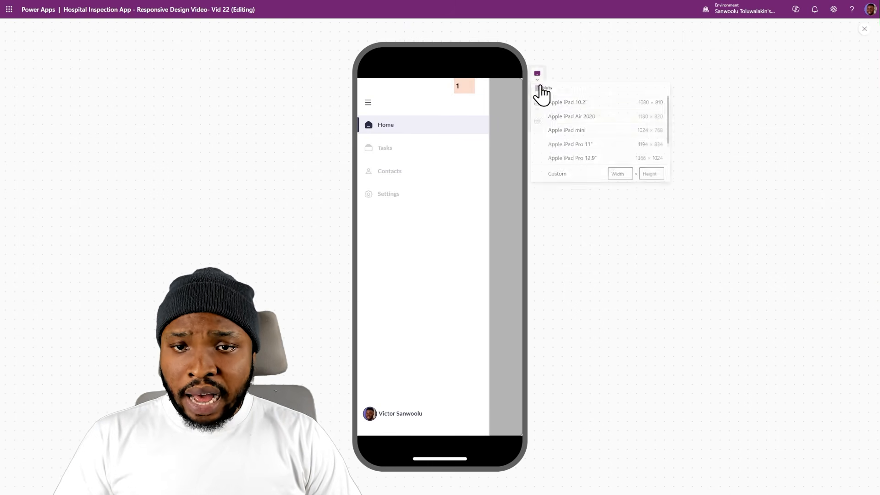
click(565, 131)
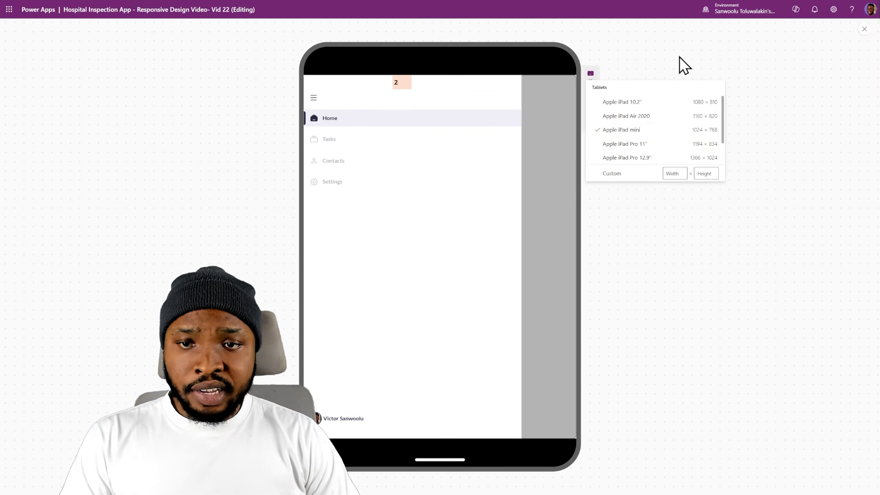
click(589, 122)
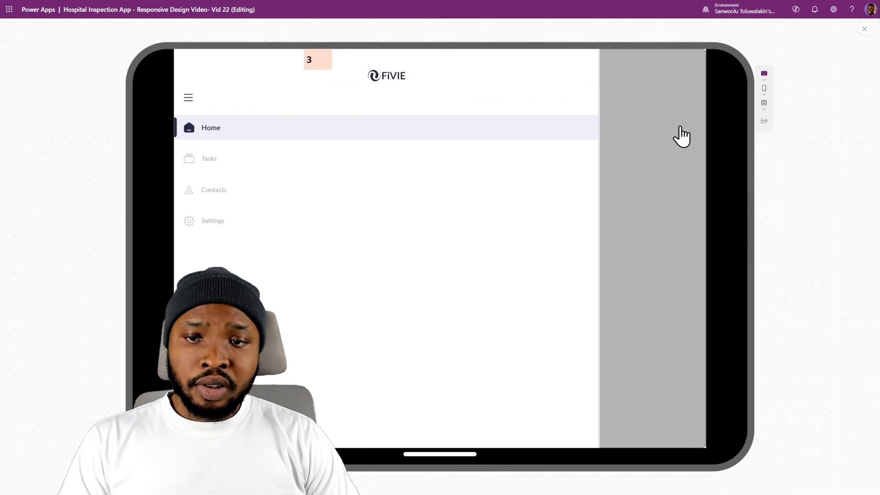
click(762, 106)
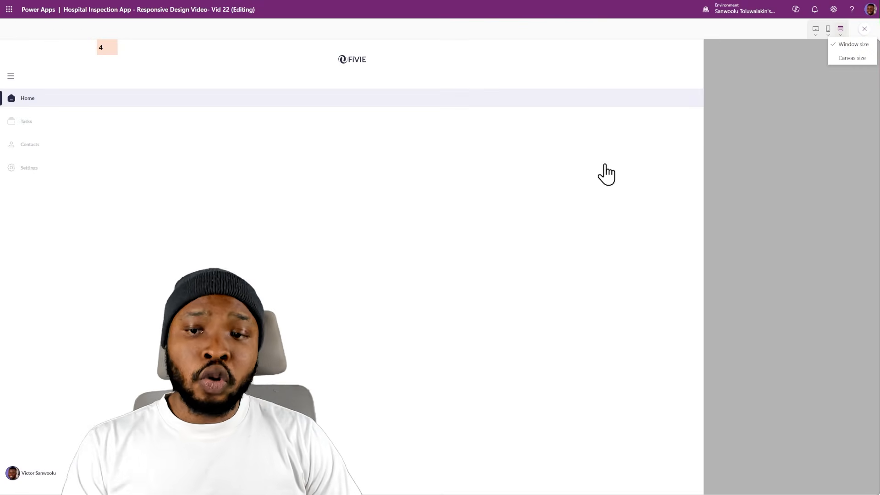
key(Escape)
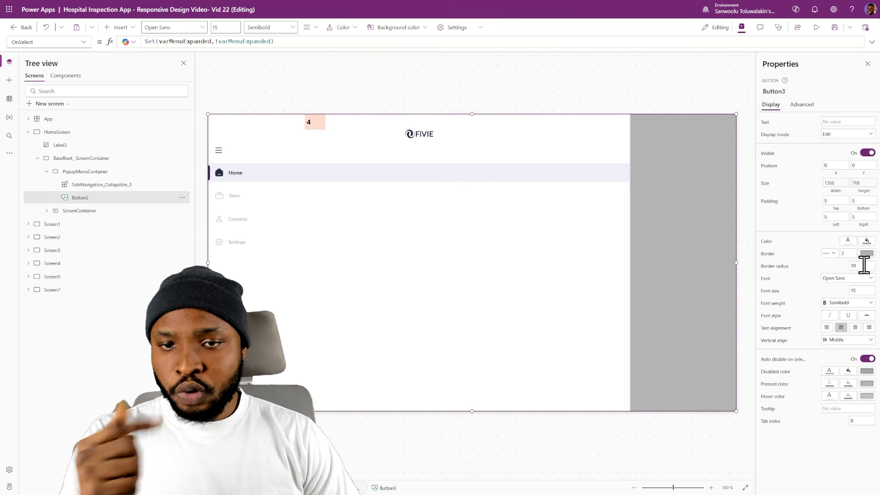
- Set the border radius of the grey overlay button in PopupMenuContainer to 0
click(864, 265)
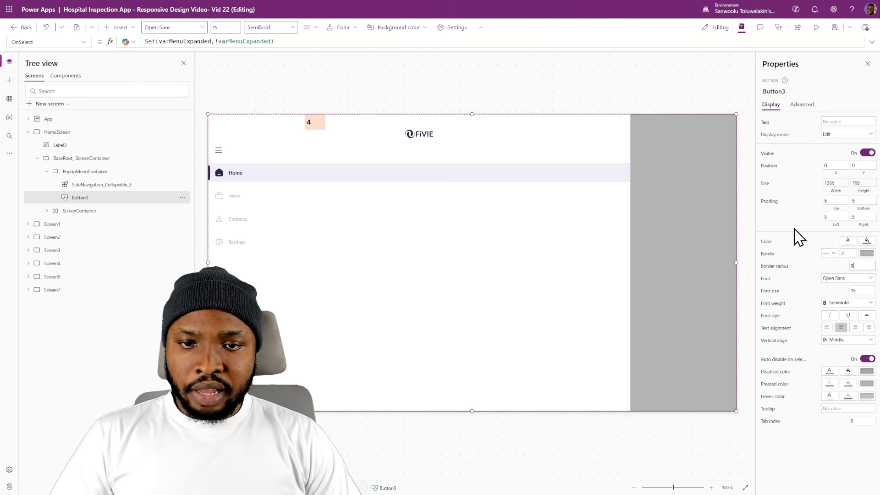
click(730, 108)
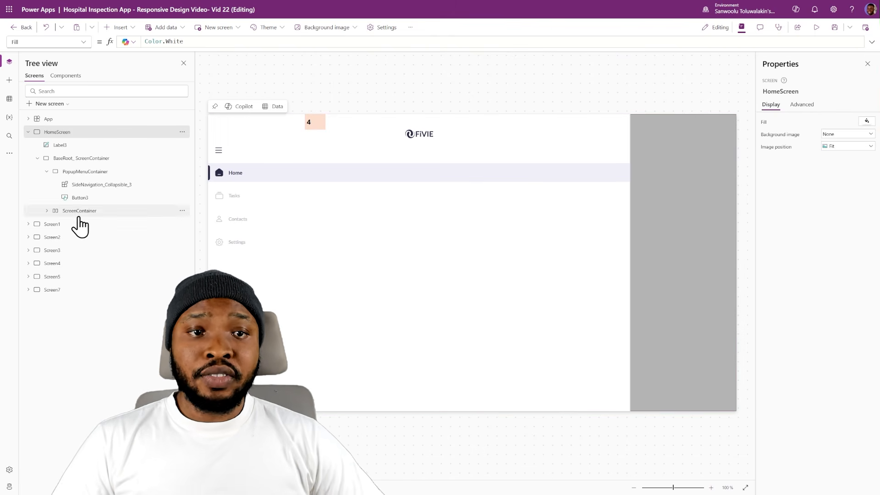
- Set PopupMenuContainer's Visible property to HomeScreen.Size <= 2 && varMenuExpanded
click(81, 173)
click(46, 171)
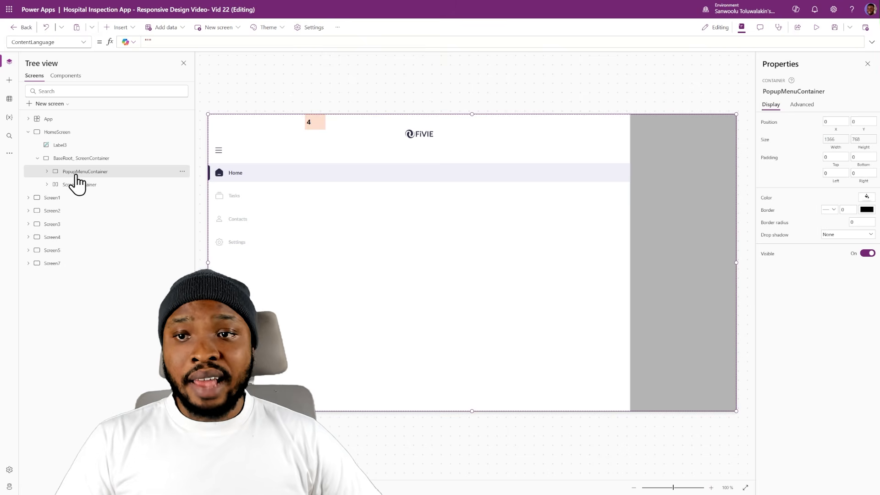
click(767, 253)
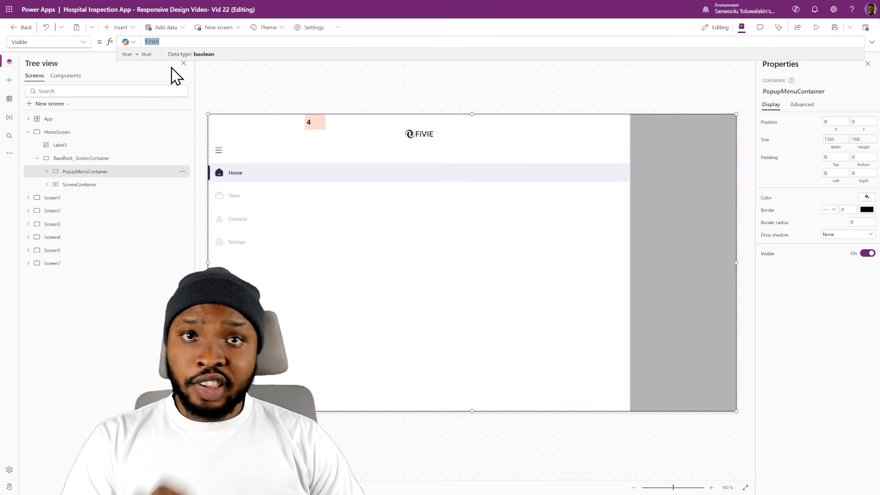
text(HomeScreen.Size <= 2 && varMenuExpanded)
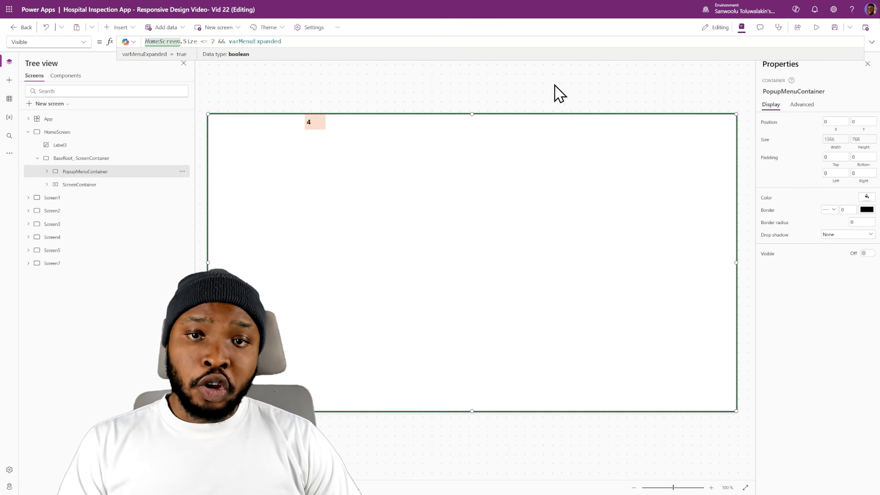
- Turn on ScreenContainer's visibility and set MenuContainer's Visible property to HomeScreen.Size >= 3
click(78, 184)
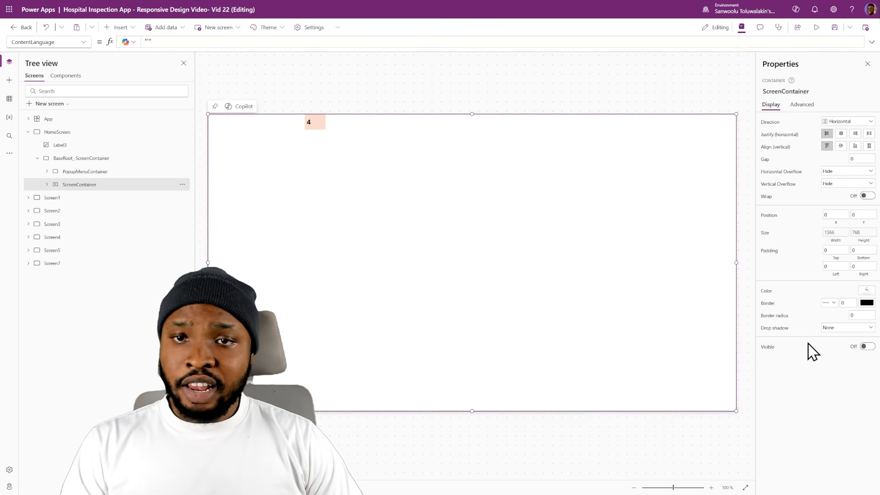
click(866, 347)
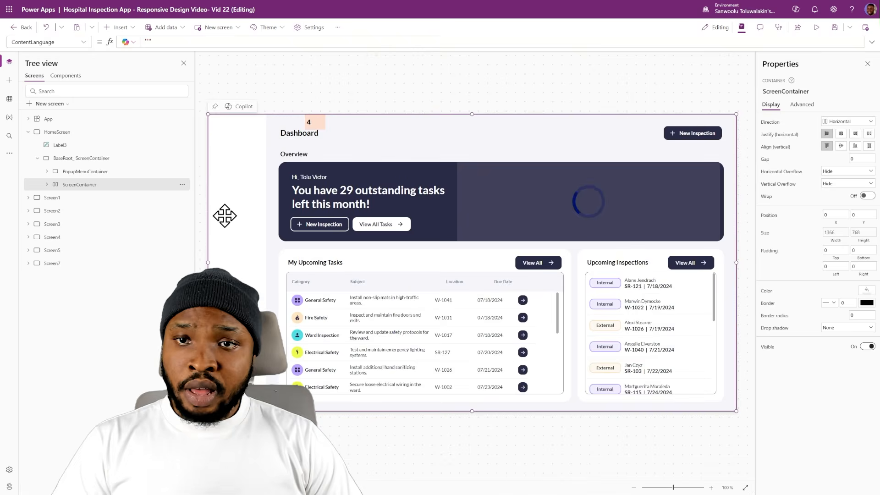
click(248, 260)
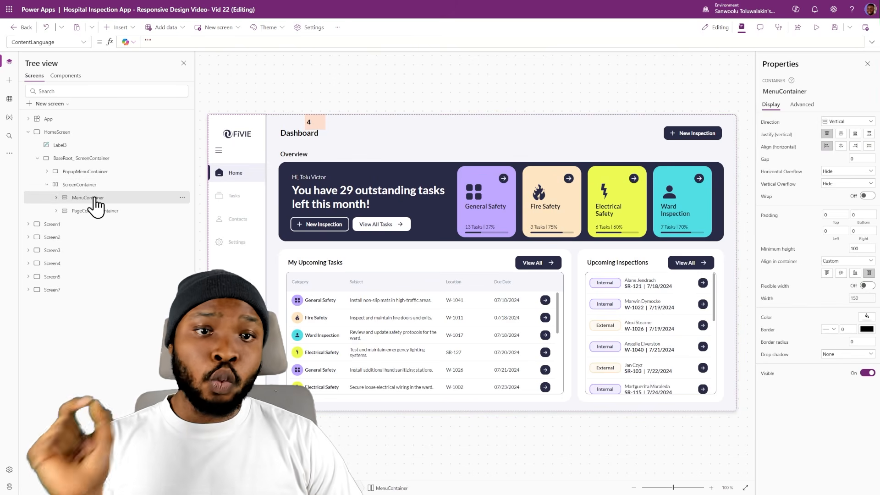
click(773, 374)
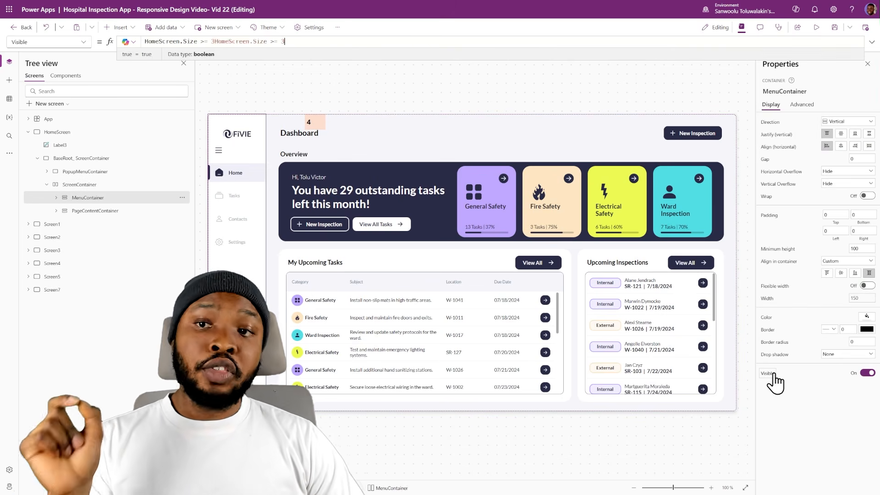
text(HomeScreen.Size >= 3)
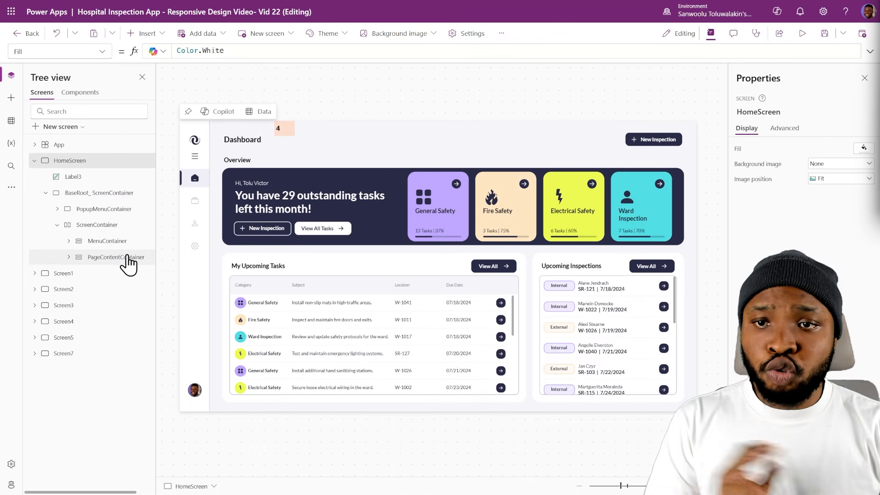
- Insert a vertical container into PageContentContainer and name it scrollablecontent_Container
click(129, 262)
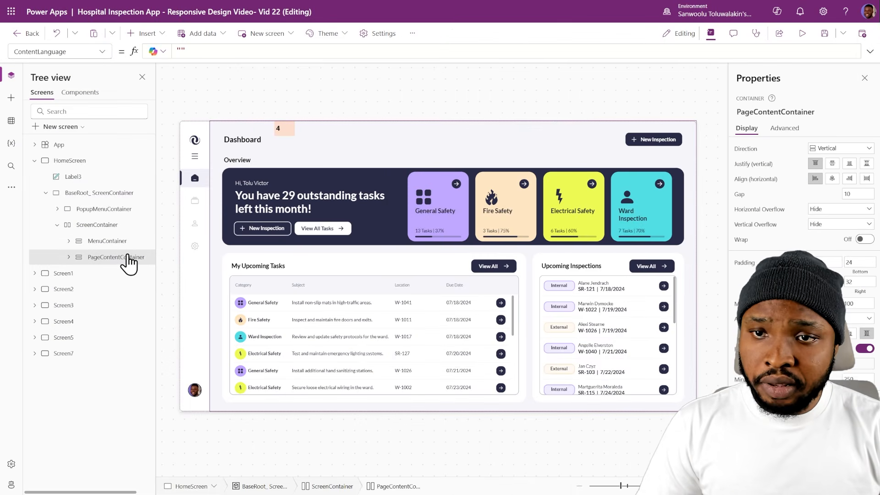
click(68, 258)
click(145, 34)
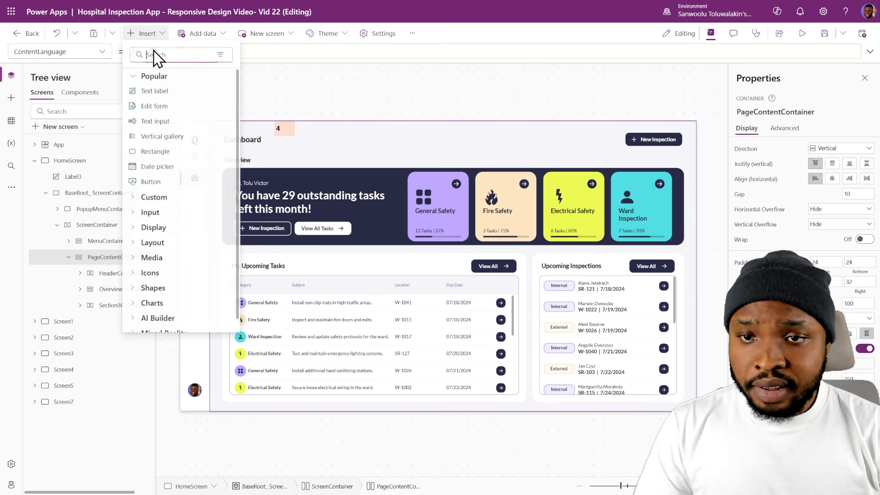
text(vert)
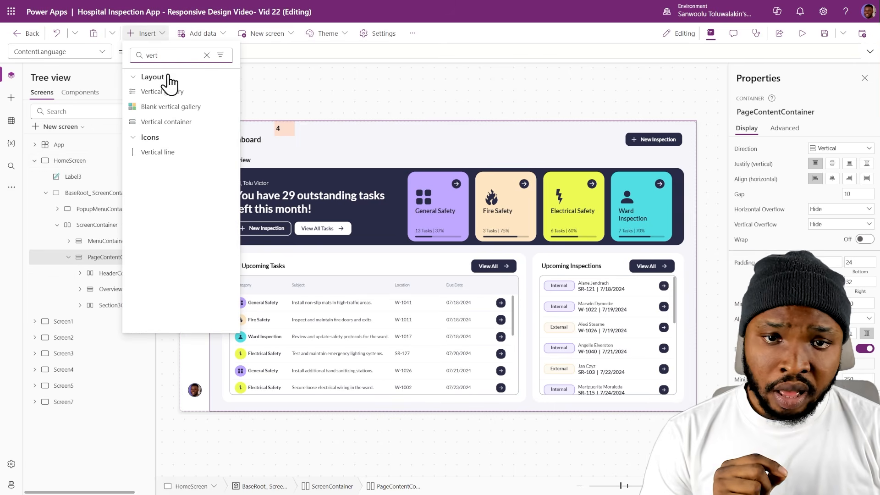
click(159, 122)
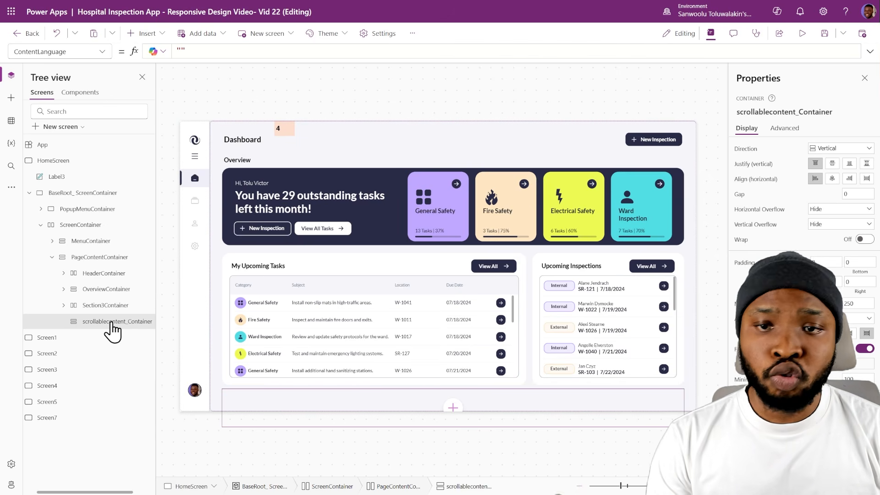
- Reorder scrollablecontent_Container to be the first item inside PageContentContainer
right_click(112, 326)
mouse_move(142, 334)
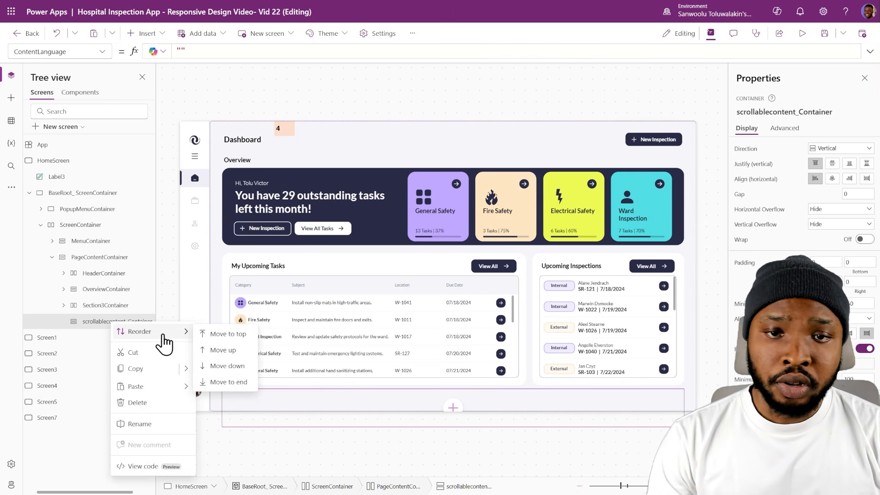
click(236, 338)
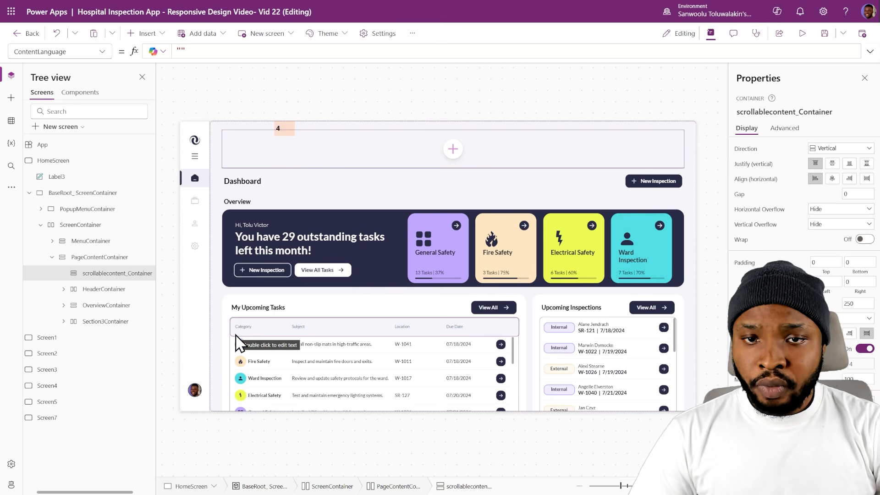
- Move HeaderContainer, OverviewContainer and Section3Container together into scrollablecontent_Container
click(118, 290)
ctrl+click(113, 305)
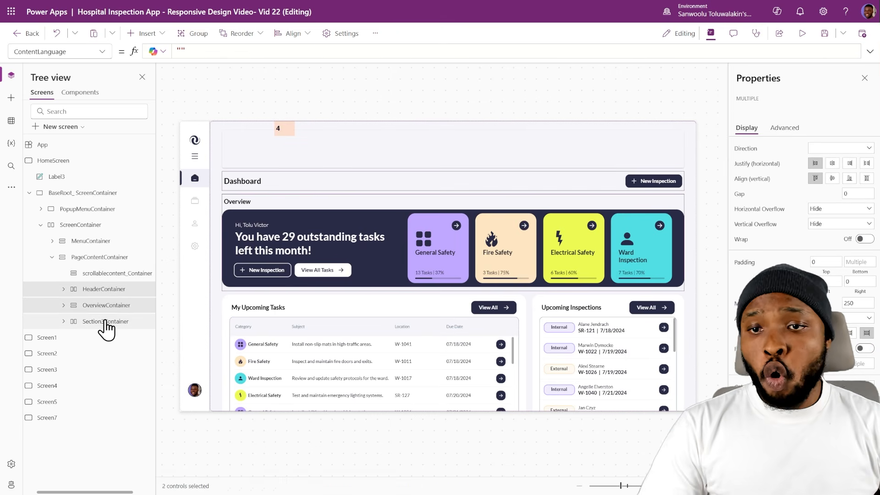
ctrl+click(105, 323)
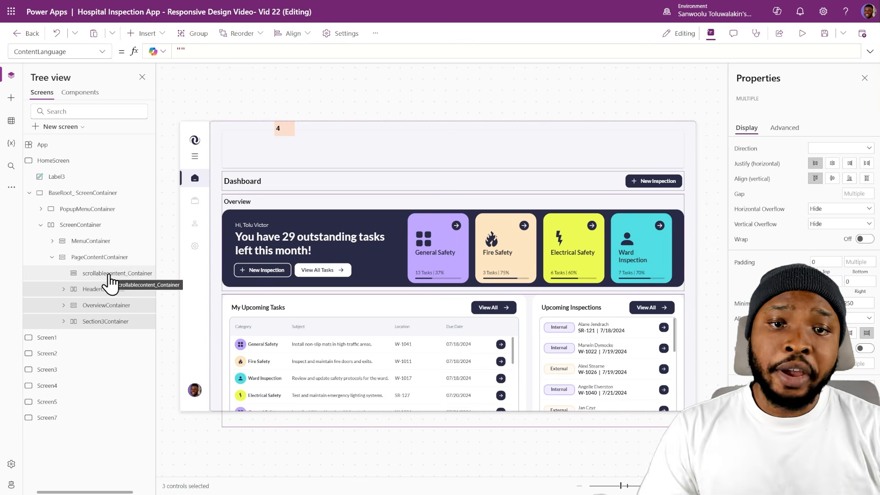
key(ctrl+x)
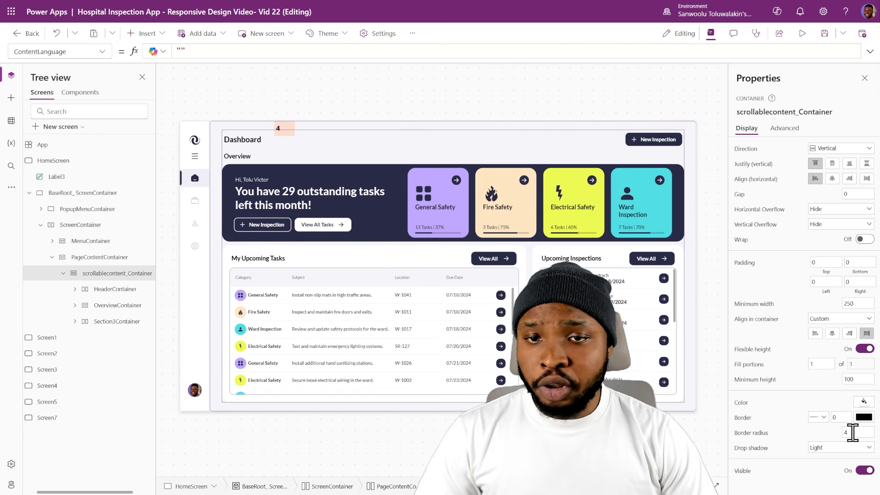
- Set scrollablecontent_Container's border radius to 0 and its drop shadow to None
drag(852, 432, 792, 428)
click(848, 448)
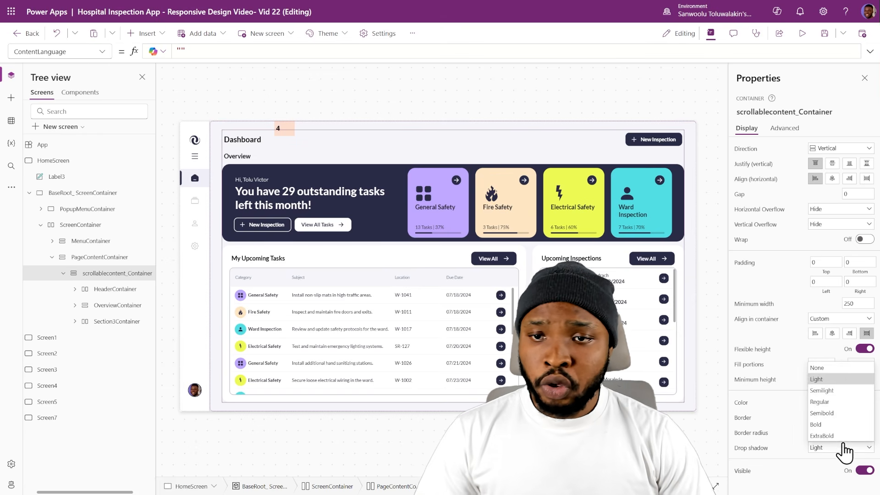
click(826, 368)
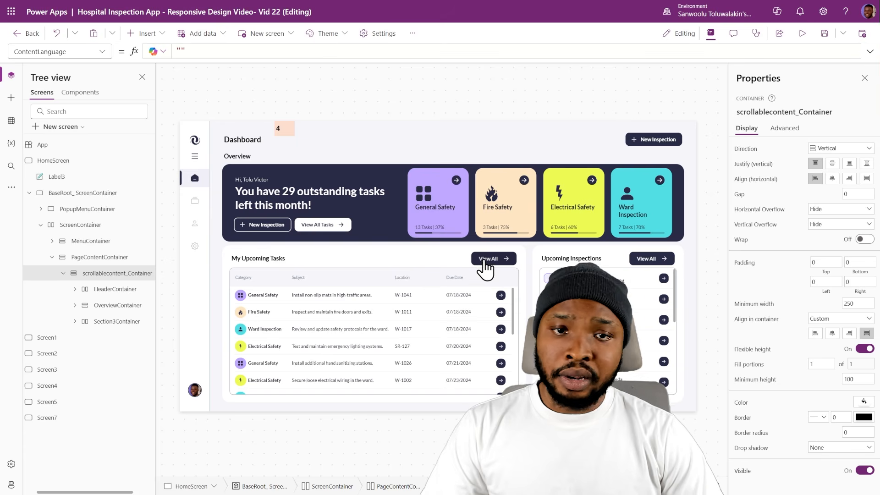
- Set PageContentContainer's left and right padding to 0
click(105, 257)
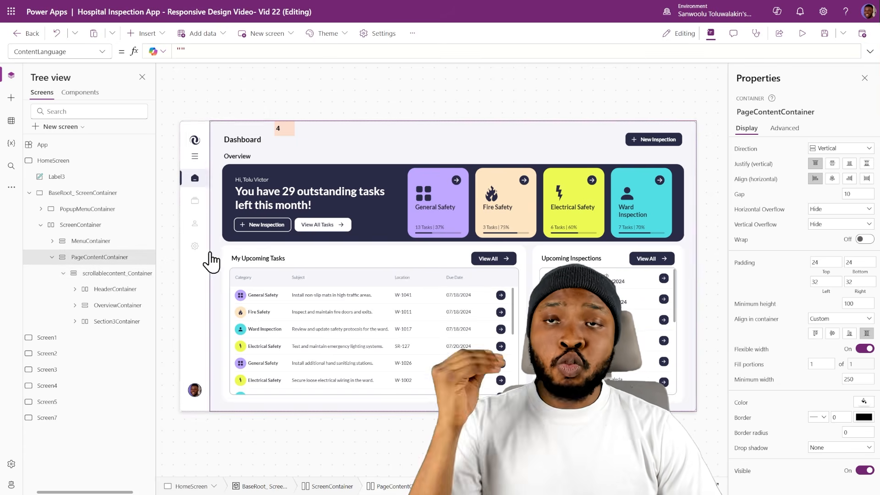
click(829, 276)
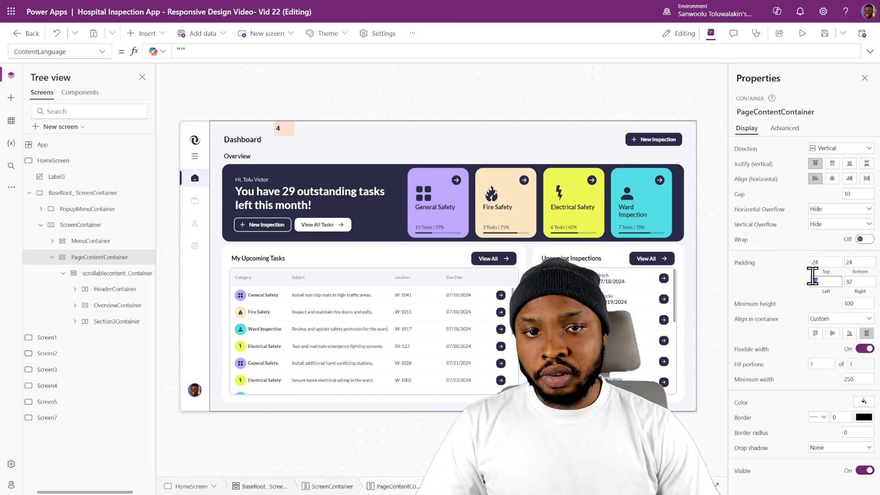
key(BackSpace)
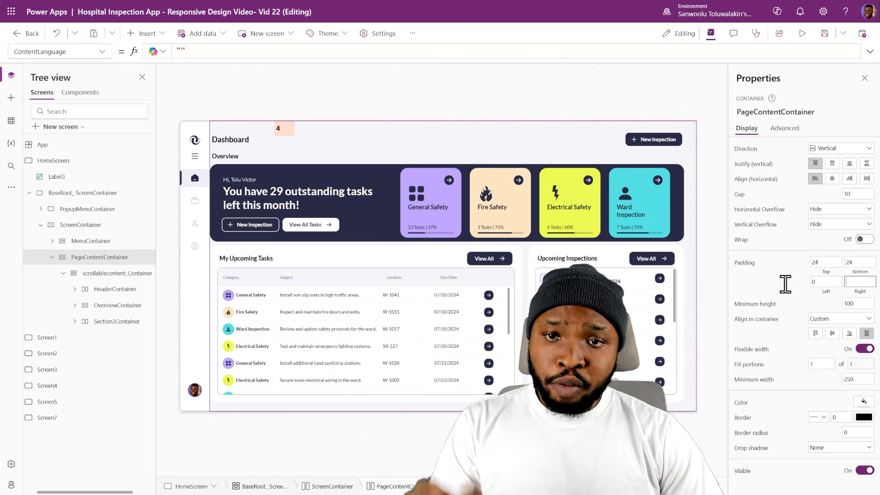
click(781, 281)
- Set PaddingLeft of HeaderContainer, OverviewContainer and Section3Container together to If(HomeScreen.Size >= 3, 32, 24)
click(117, 273)
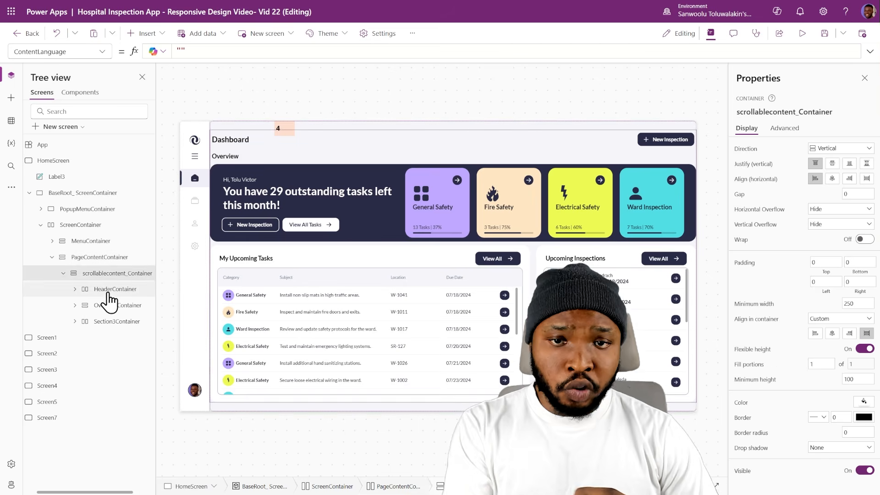
click(114, 290)
shift+click(117, 306)
shift+click(114, 322)
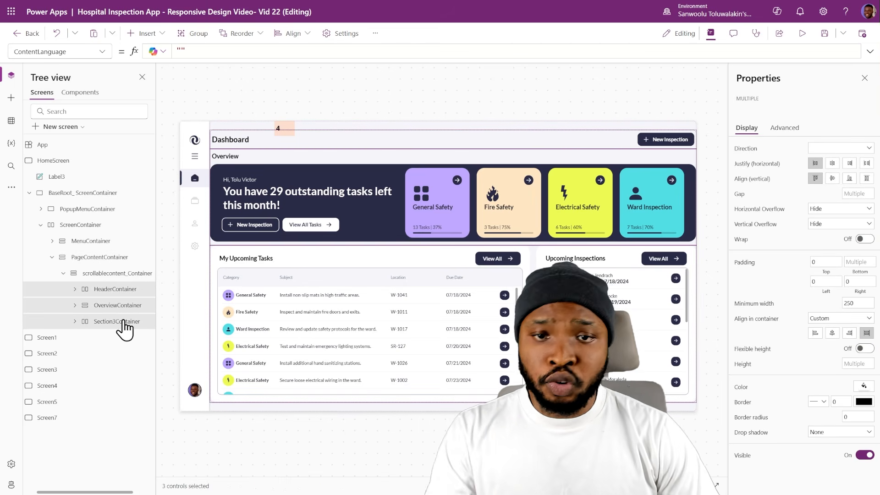
click(825, 281)
click(312, 50)
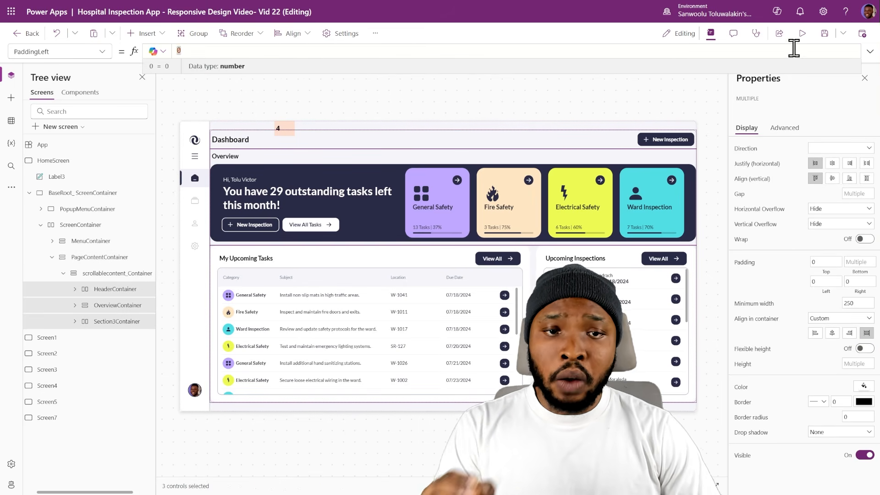
key(ctrl+v)
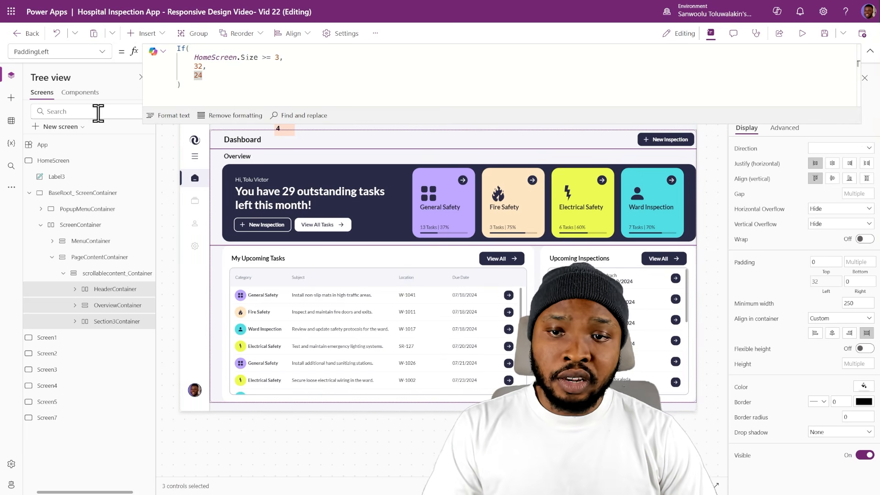
- Apply the formula If(HomeScreen.Size >= 3, 32, 24) to PaddingRight of the same three containers
click(860, 291)
click(325, 66)
key(ctrl+a)
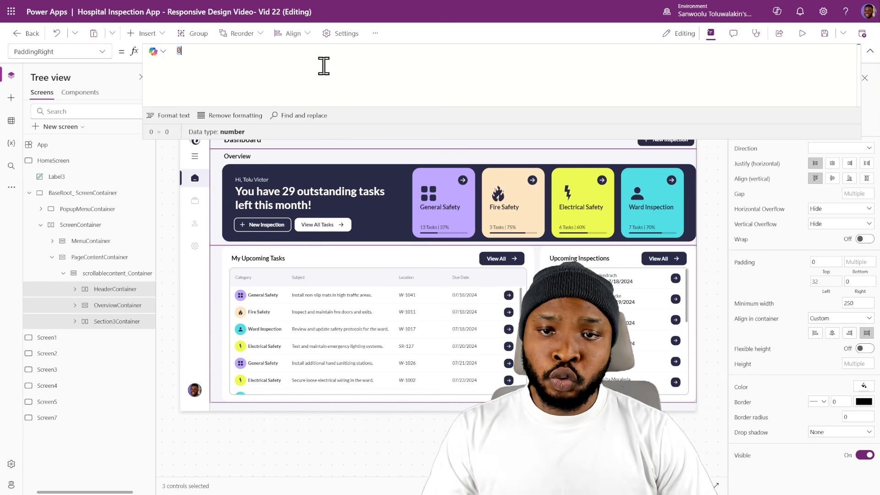
key(ctrl+v)
- Set PageContentContainer's top padding to 0, and give HeaderContainer a top padding of 24 and a height of 74
click(111, 259)
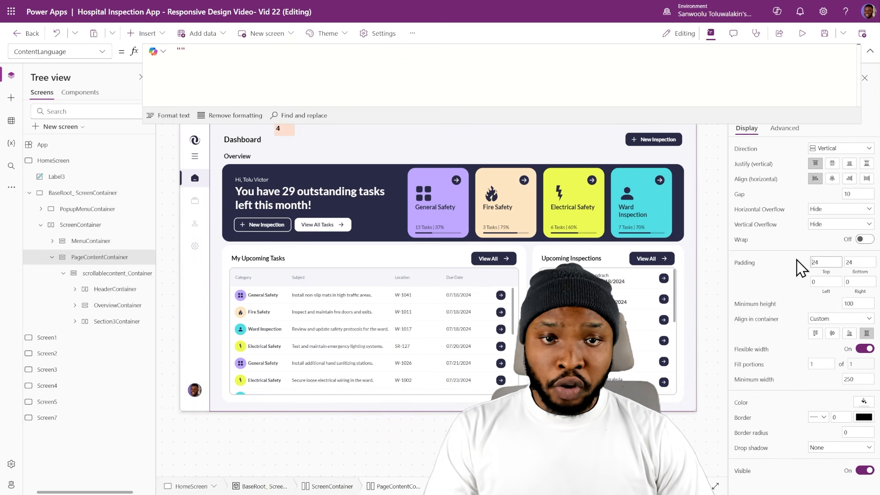
scroll(334, 321, down, 1)
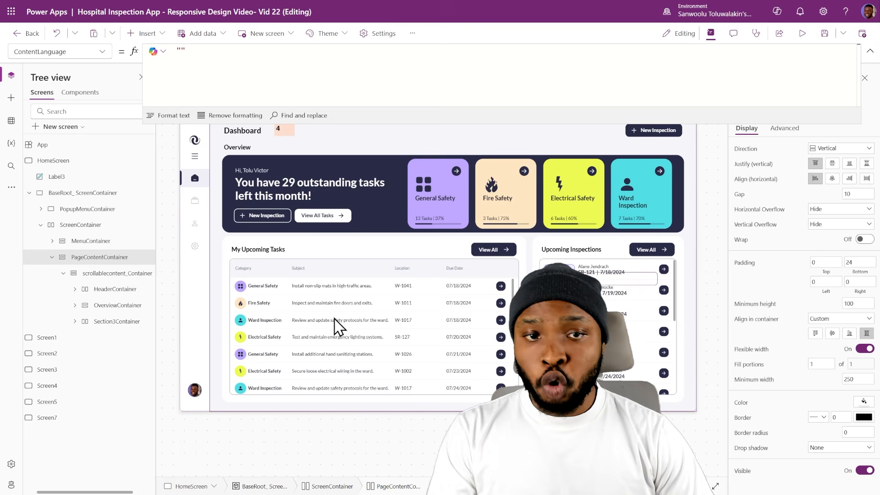
click(102, 290)
click(829, 262)
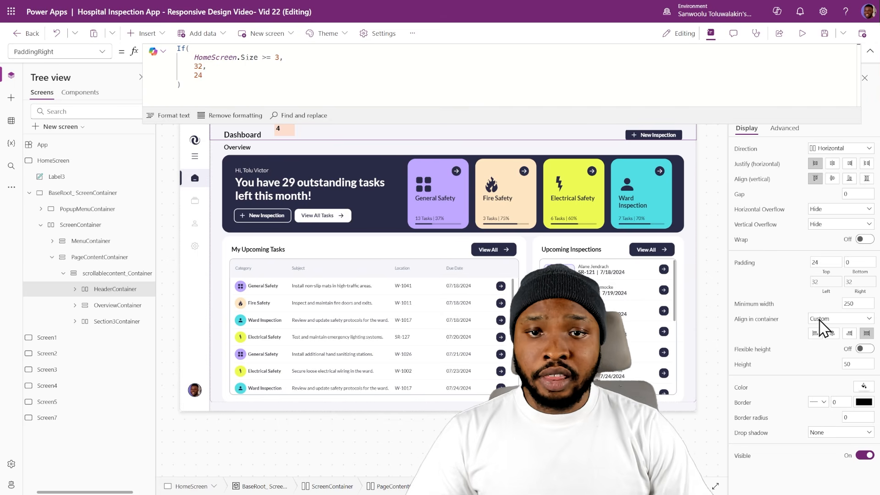
click(853, 364)
text(74)
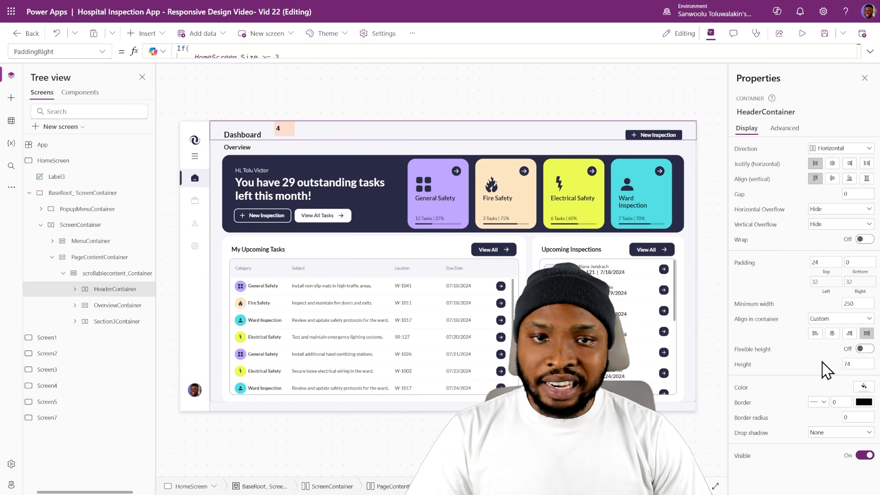
- Give scrollablecontent_Container a gap of 10 and vertical overflow Scroll, and set PageContentContainer's gap to 0
click(120, 275)
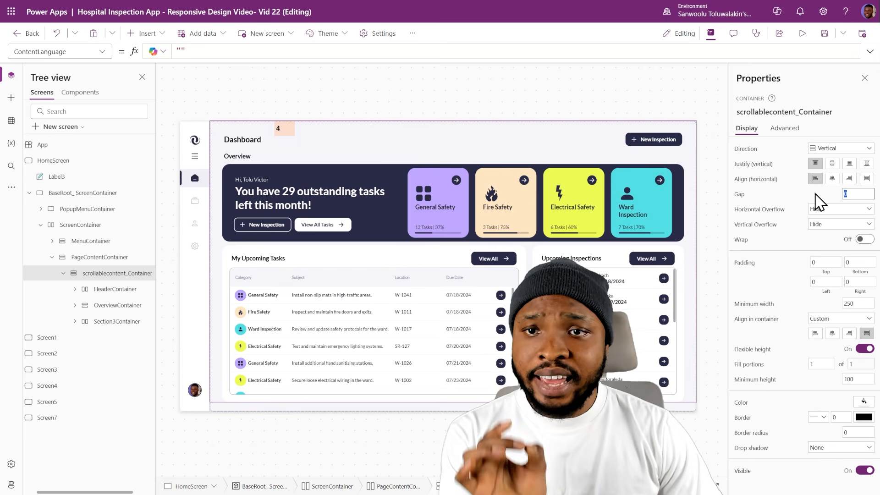
click(815, 225)
click(815, 255)
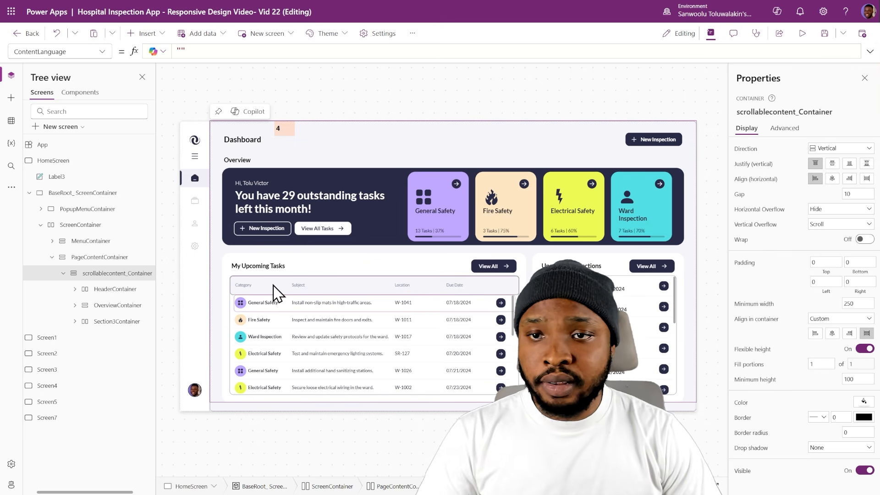
click(123, 258)
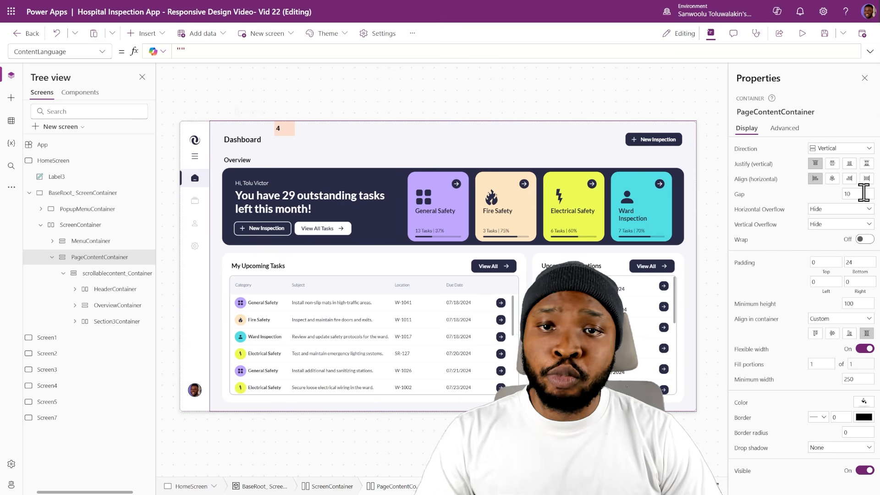
text(0)
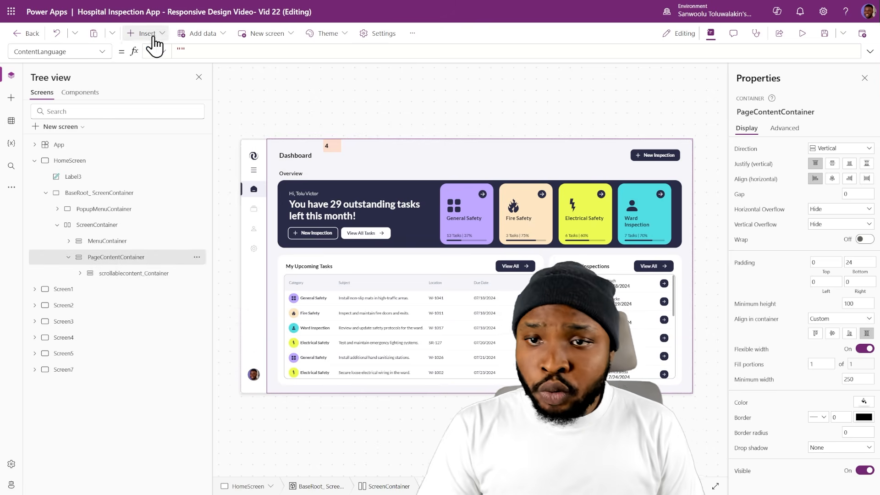
- Insert a horizontal container named staticHeaderContainer into PageContentContainer, placed before scrollablecontent_Container
click(146, 34)
text(cont)
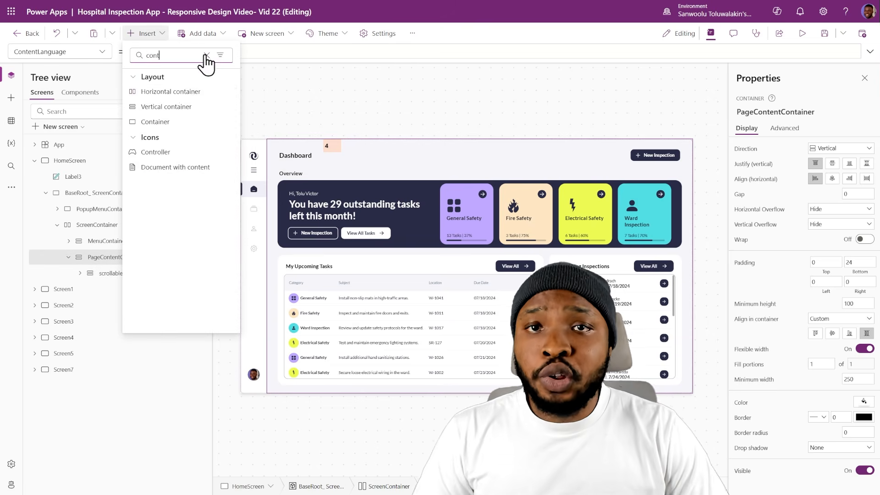
click(184, 89)
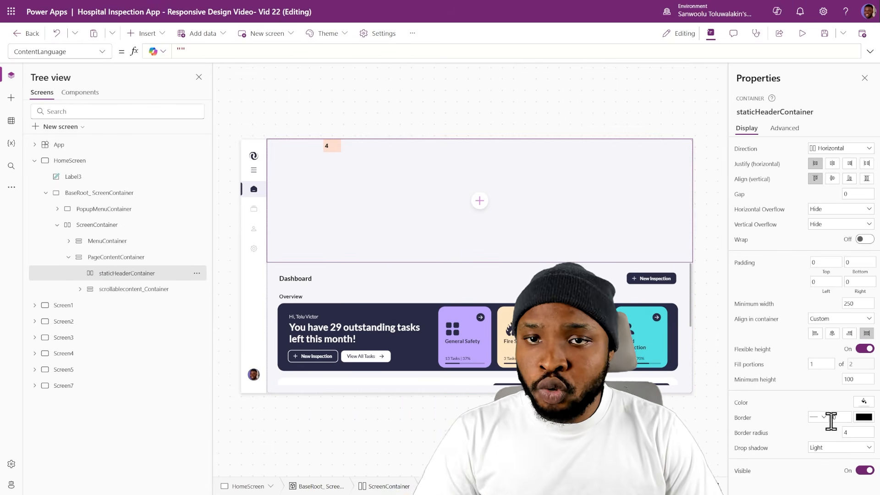
- Set staticHeaderContainer's drop shadow to None and border radius to 0, and fix its height at 75 without flexible height
click(831, 449)
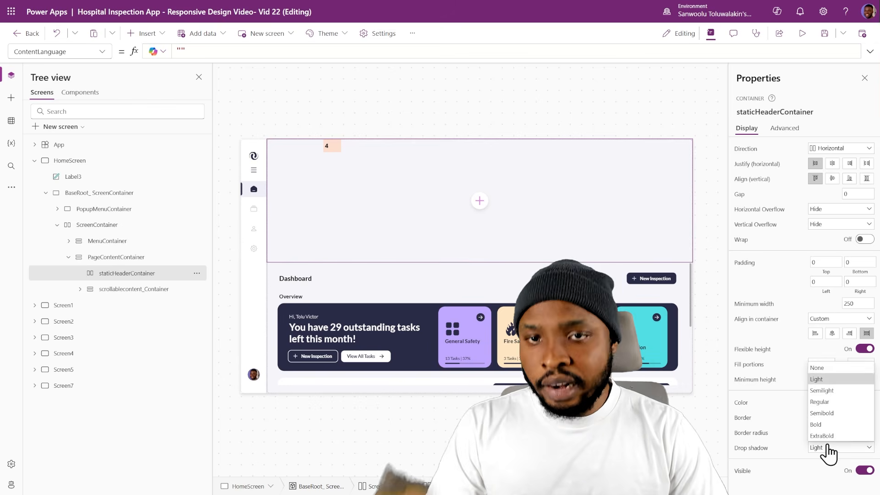
click(825, 368)
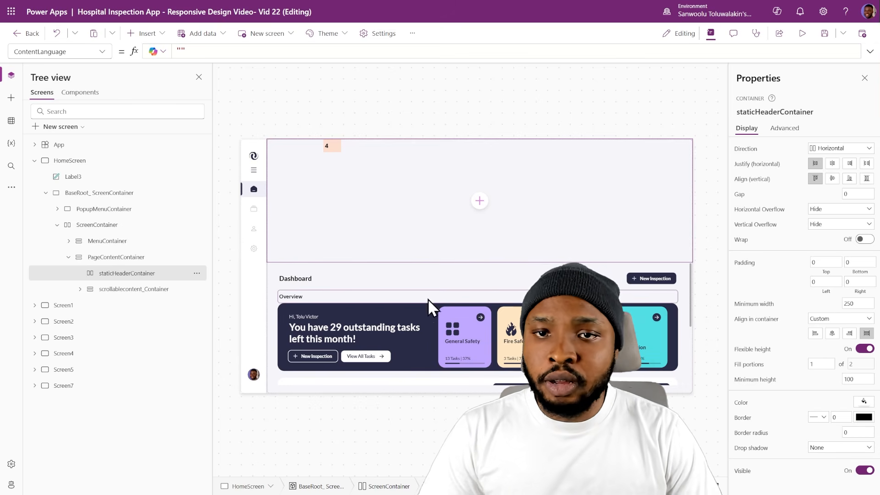
click(868, 350)
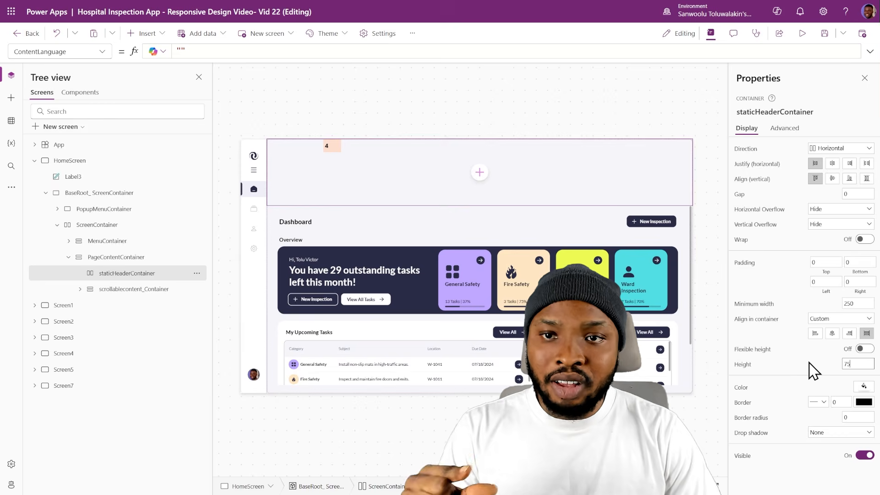
key(Return)
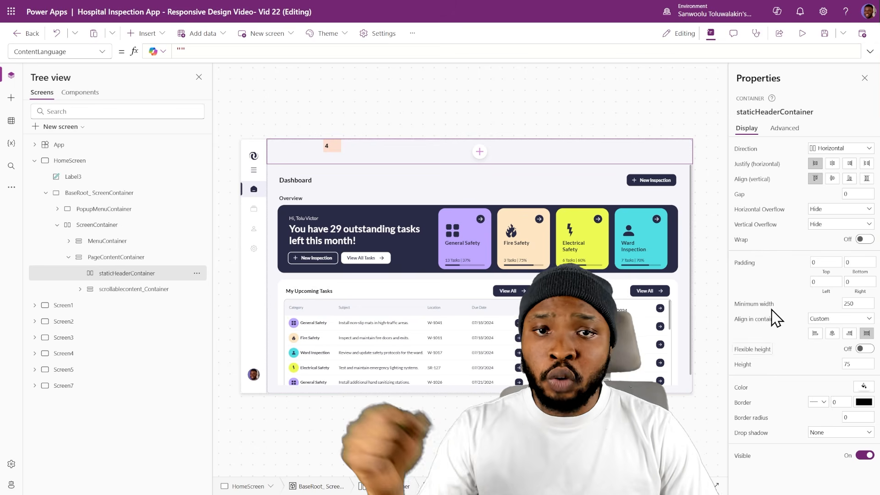
- Set staticHeaderContainer's left and right padding to If(HomeScreen.Size >= 3, 32, 24) and its top padding to 5
click(827, 285)
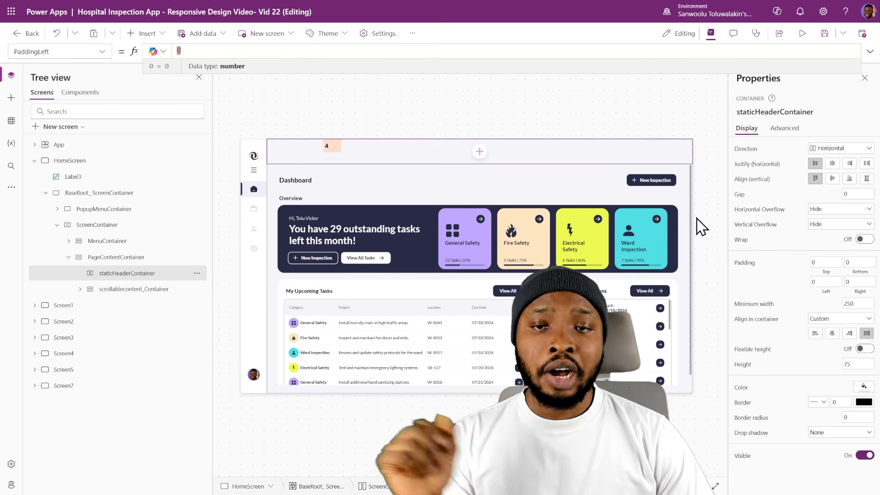
key(super+v)
scroll(293, 156, down, 1)
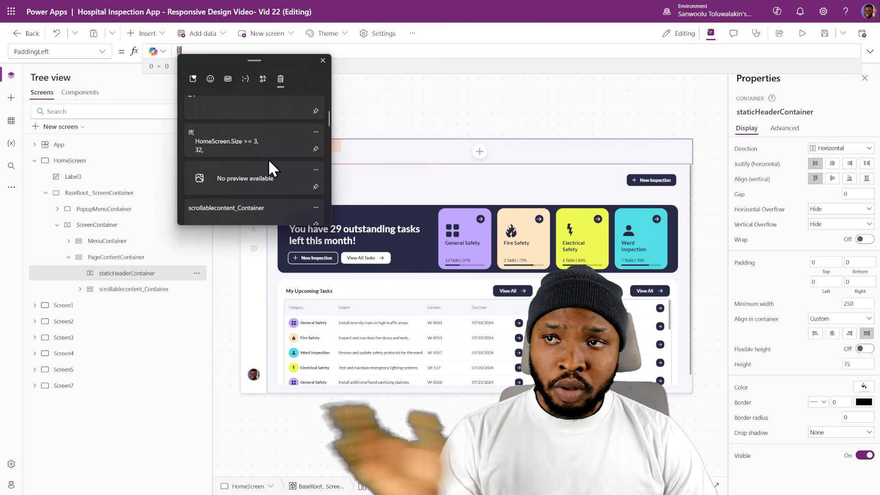
click(249, 140)
click(870, 55)
key(ctrl+a)
key(ctrl+c)
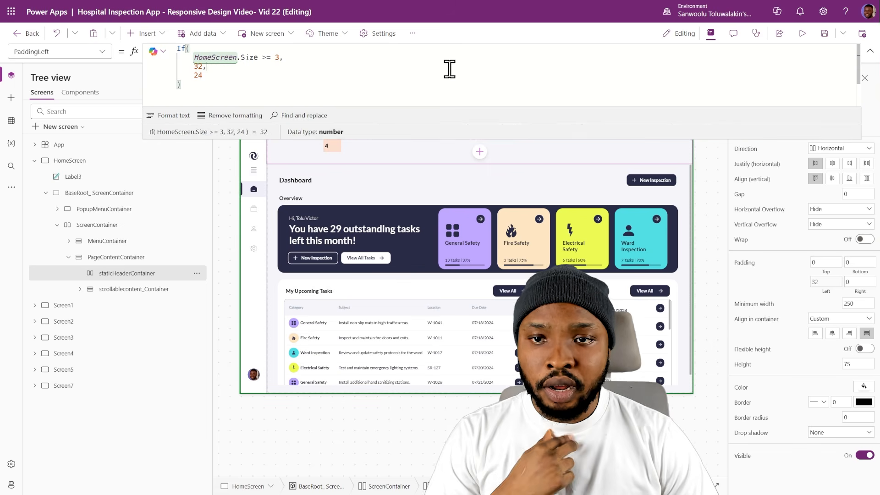
click(827, 282)
key(Tab)
key(ctrl+v)
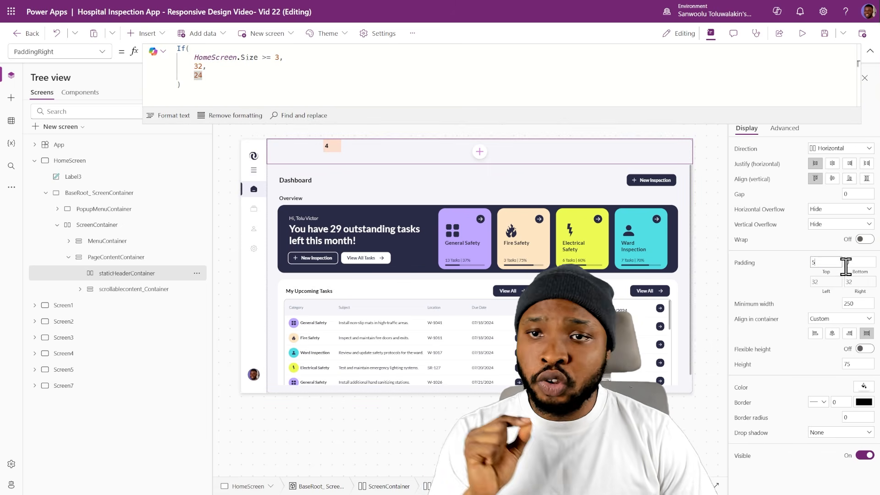
click(847, 262)
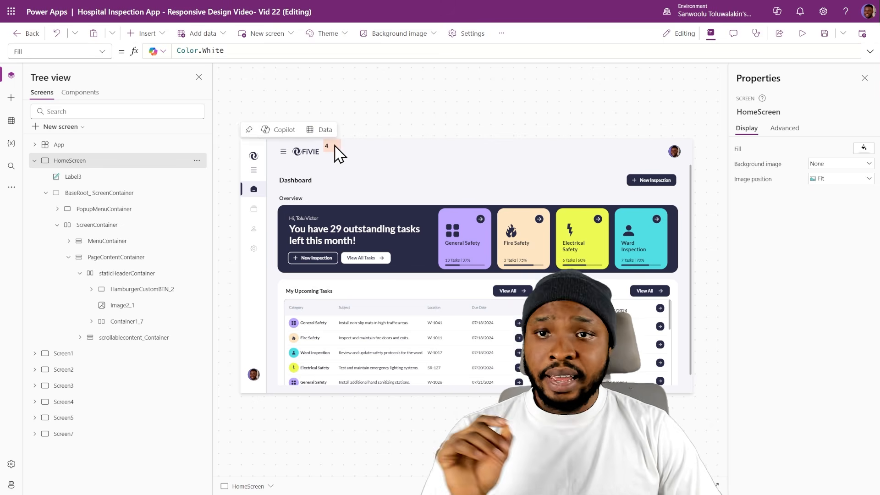
- Move the screen-size label Label3 slightly away from the FiVIE logo in the static header
click(335, 146)
drag(334, 143, 345, 146)
click(339, 121)
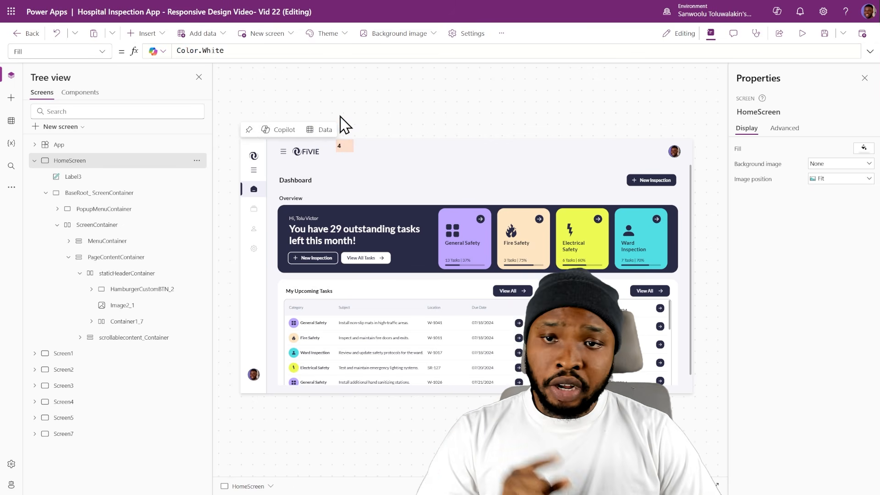
- Examine the static header's hamburger button, its OnSelect formula and its parent container HamburgerCustomBTN_2
click(284, 152)
click(307, 151)
click(618, 101)
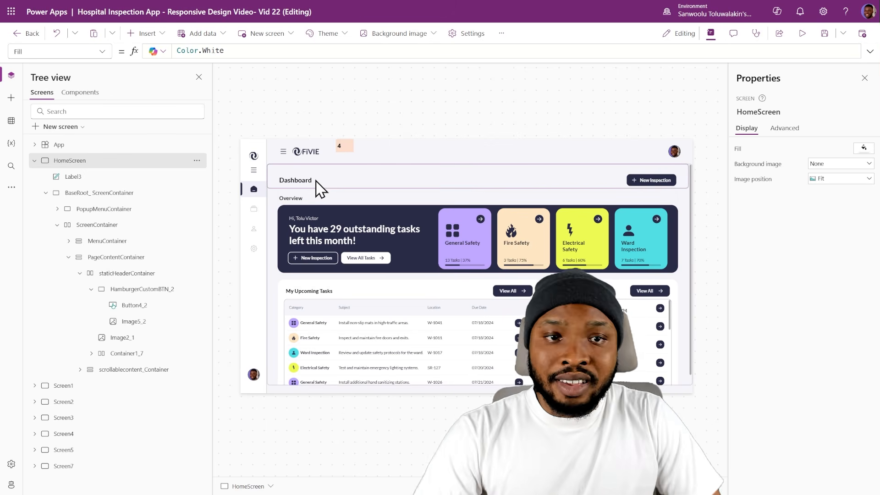
click(285, 152)
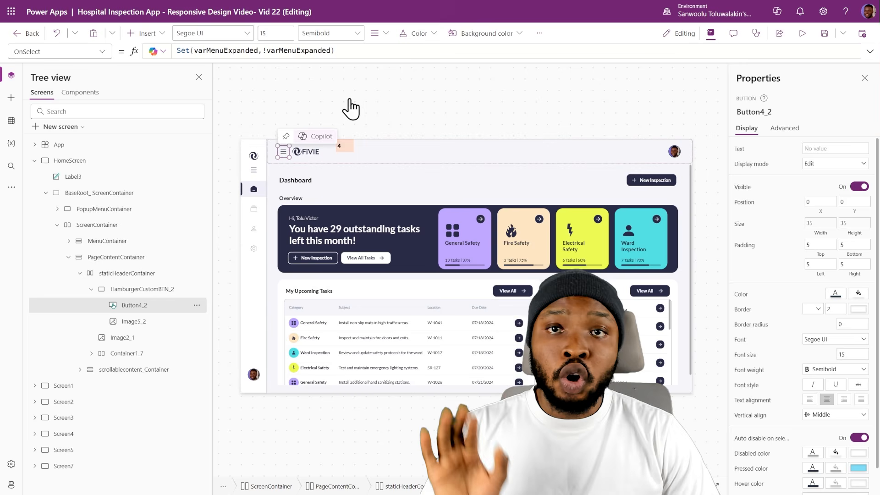
click(350, 50)
key(ctrl+a)
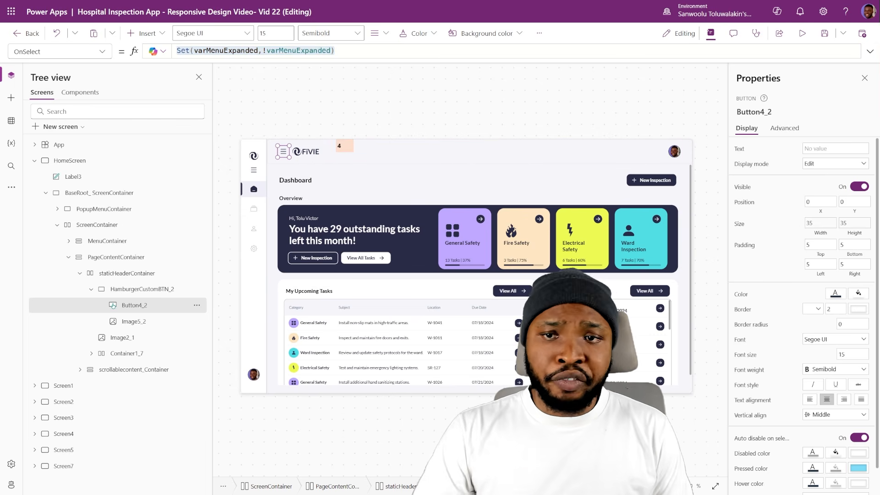
click(116, 290)
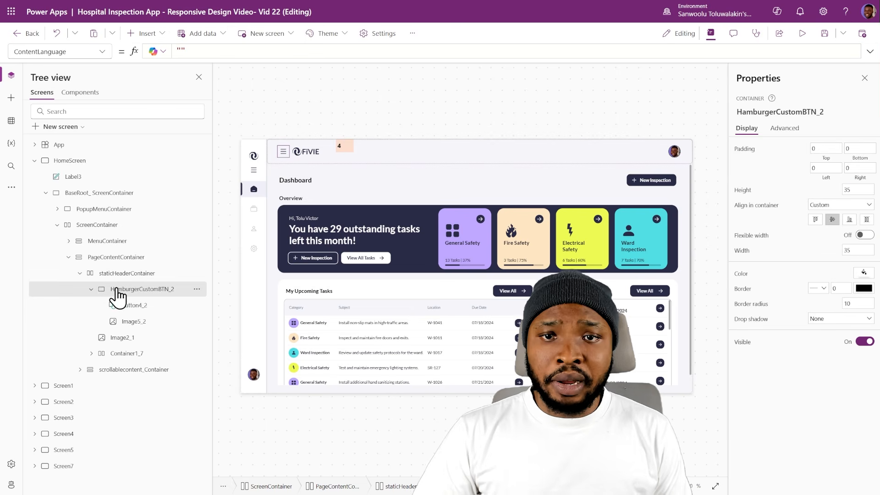
click(93, 289)
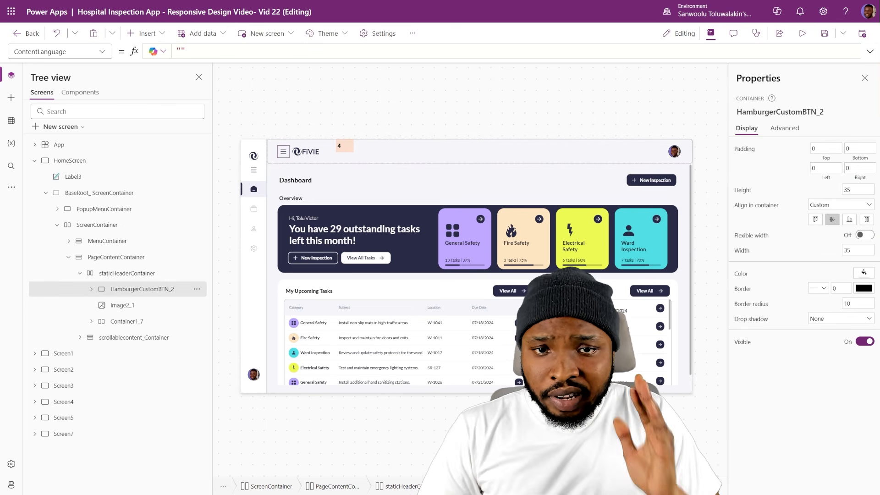
- Insert a rectangle into PageContentContainer and reorder it to sit between staticHeaderContainer and scrollablecontent_Container
click(80, 274)
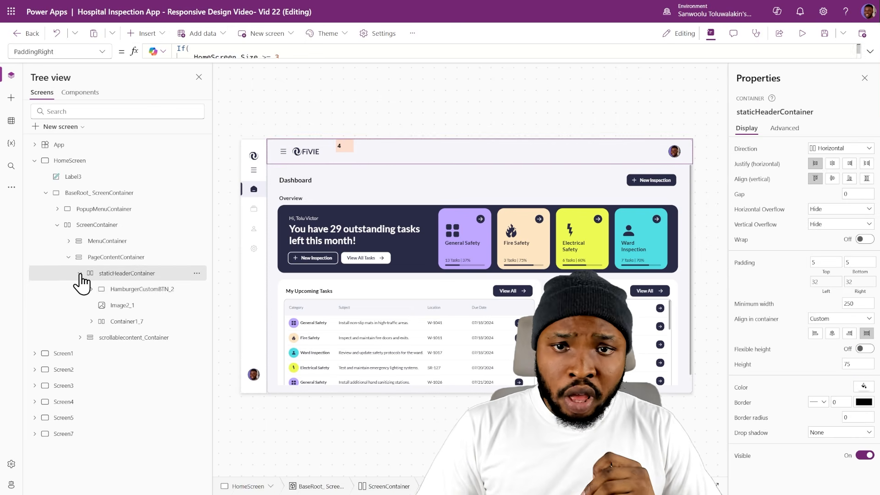
click(80, 273)
click(117, 258)
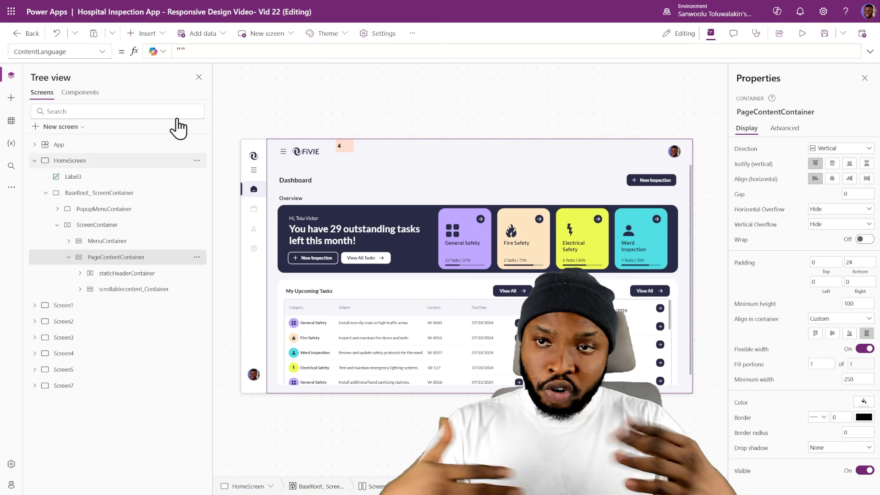
click(147, 33)
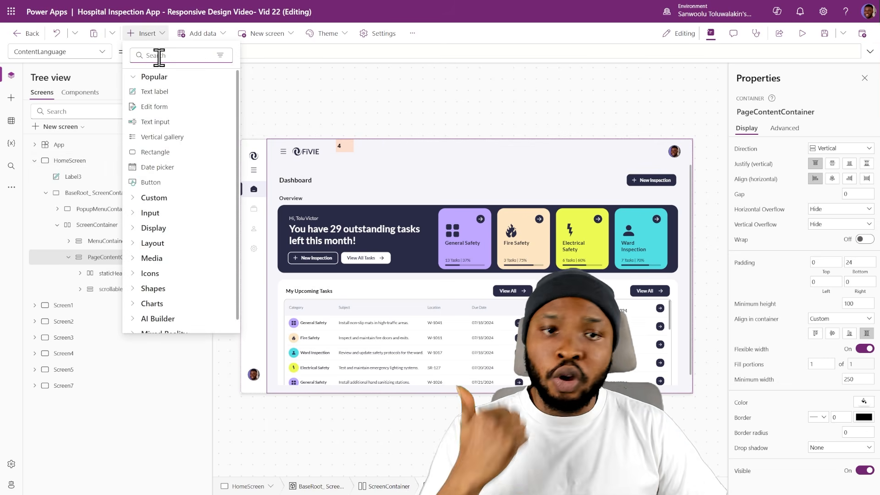
text(rectangle)
click(154, 91)
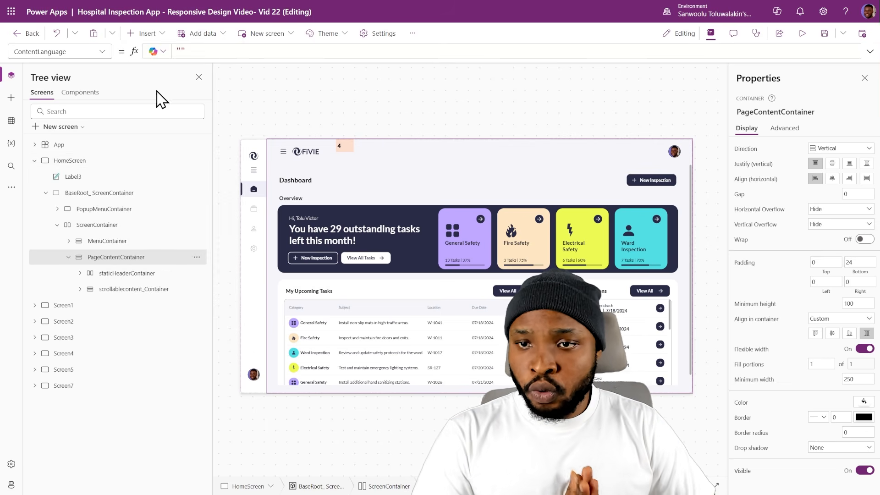
right_click(147, 306)
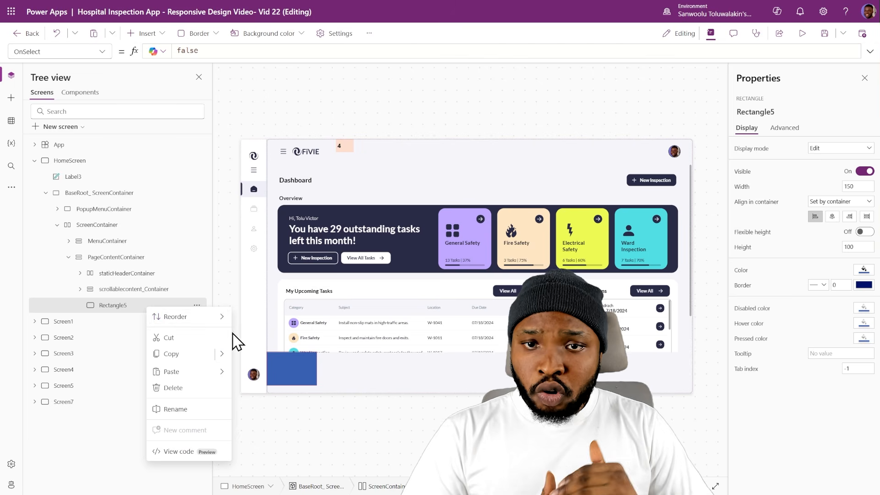
mouse_move(216, 317)
click(257, 335)
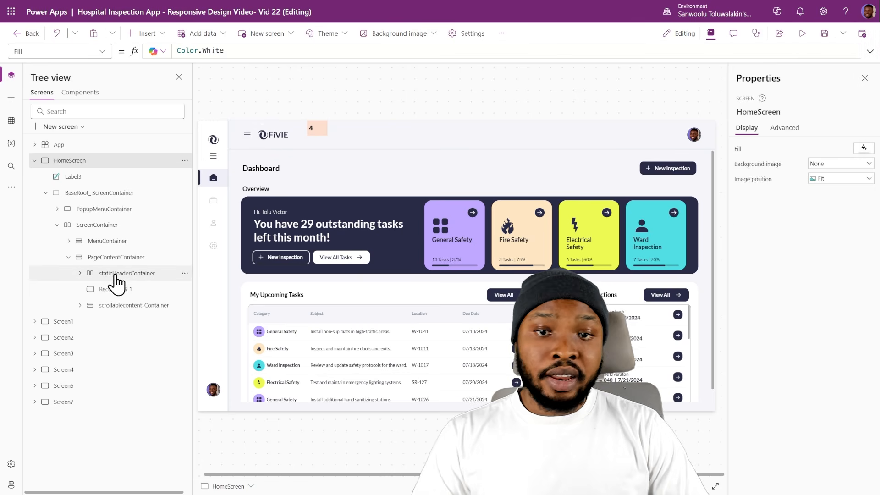
- Paste the copied visibility formula into the Visible property of both staticHeaderContainer and the divider rectangle Rectangle3_1
click(115, 274)
ctrl+click(122, 290)
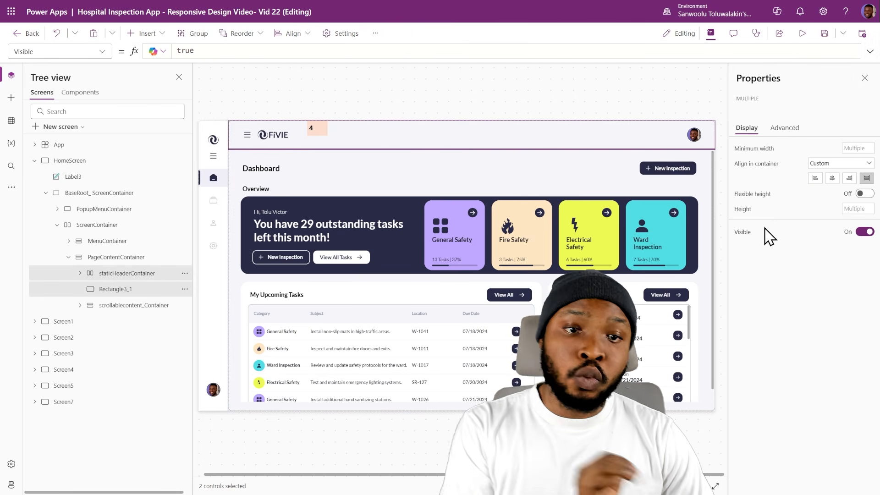
click(743, 232)
key(ctrl+a)
key(ctrl+v)
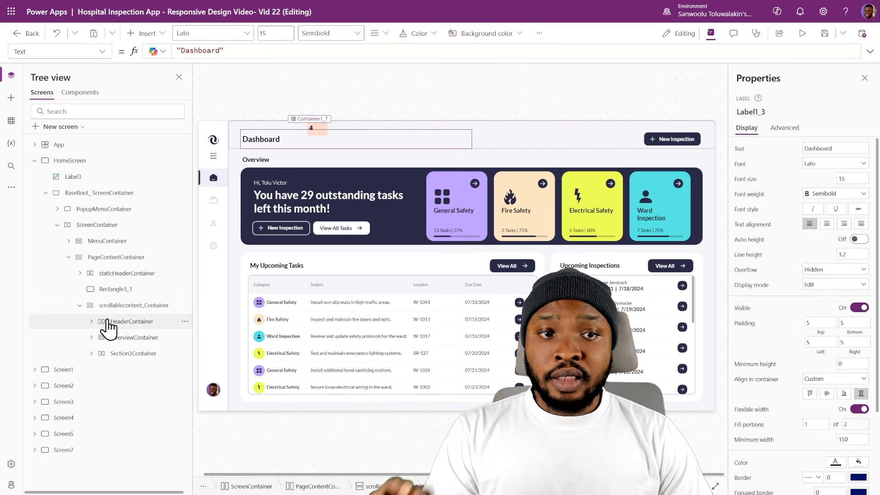
- Set the Visible property of HeaderContainer inside scrollablecontent_Container to HomeScreen.Size >= 3
click(107, 321)
click(746, 457)
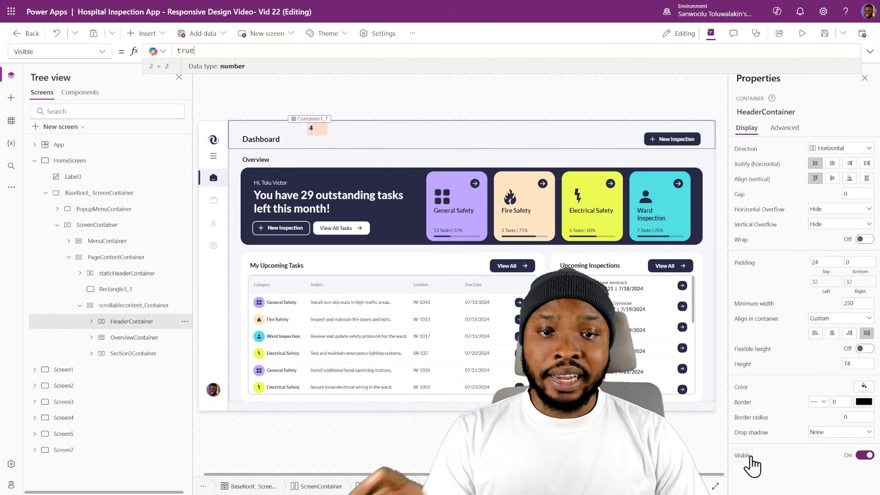
key(ctrl+a)
key(ctrl+v)
key(ctrl+a)
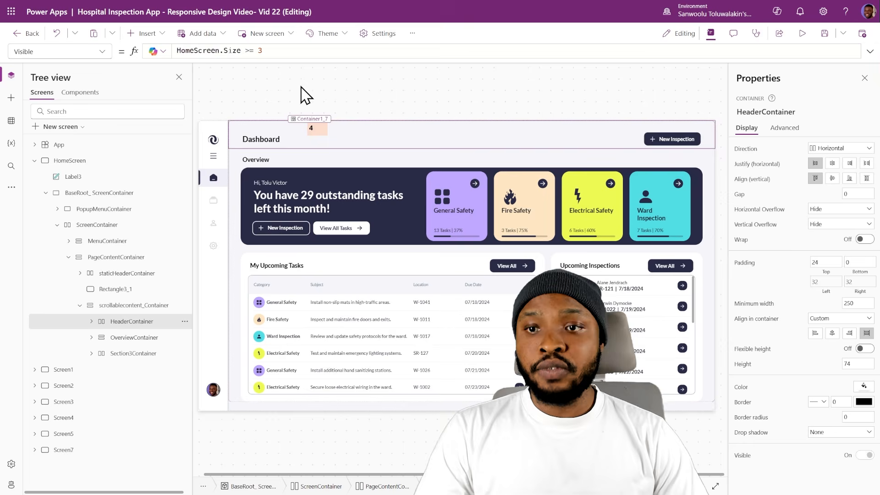
click(544, 90)
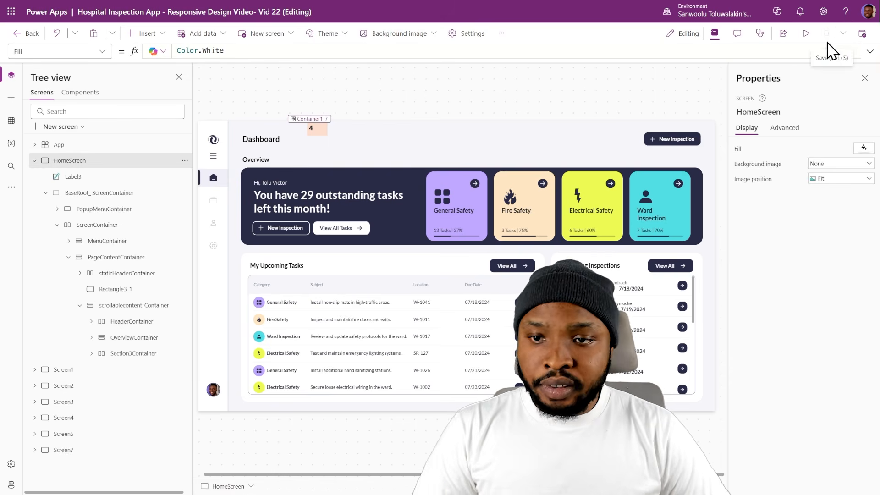
- Preview the app on a phone and on a portrait Apple iPad Pro 11", opening and closing the hamburger menu on each
click(806, 33)
click(371, 107)
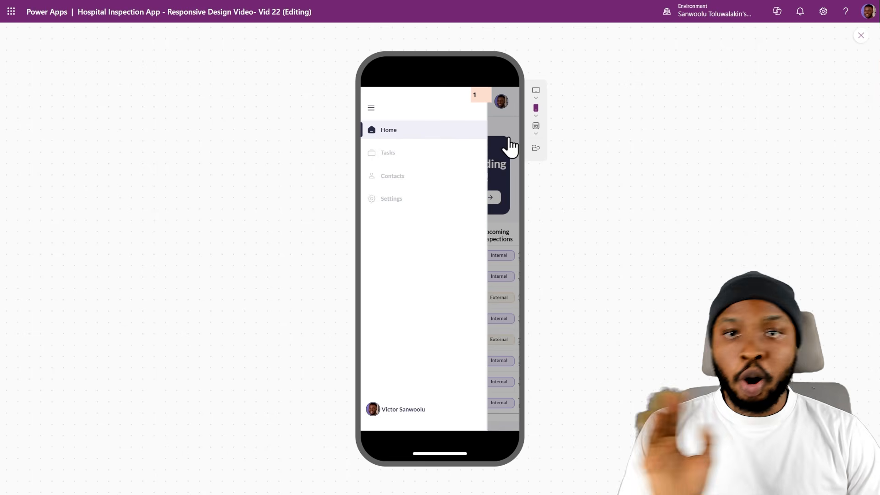
click(489, 118)
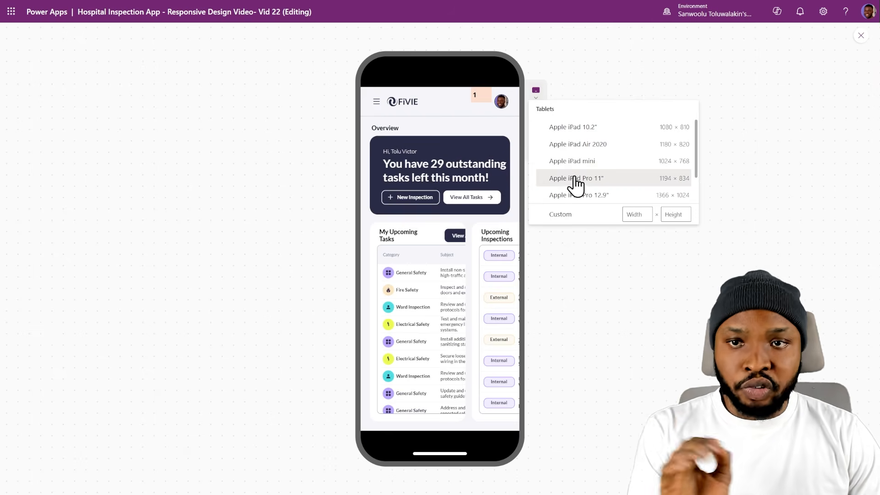
click(574, 176)
click(320, 89)
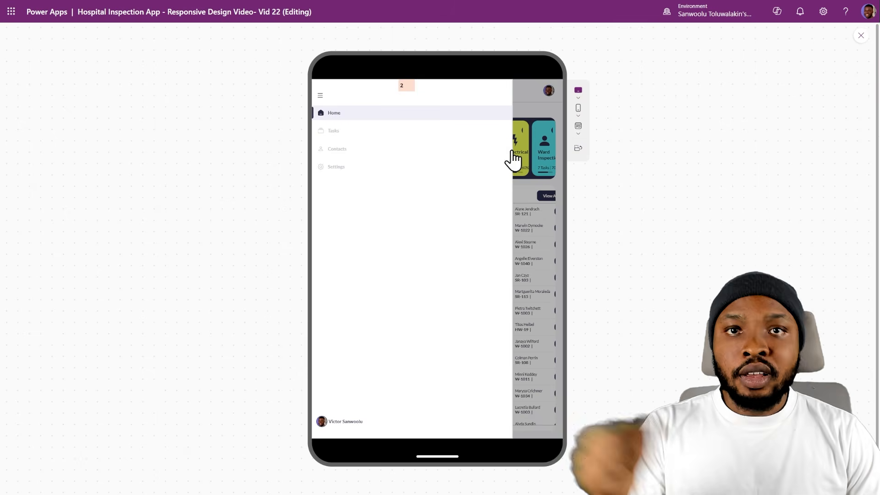
click(537, 104)
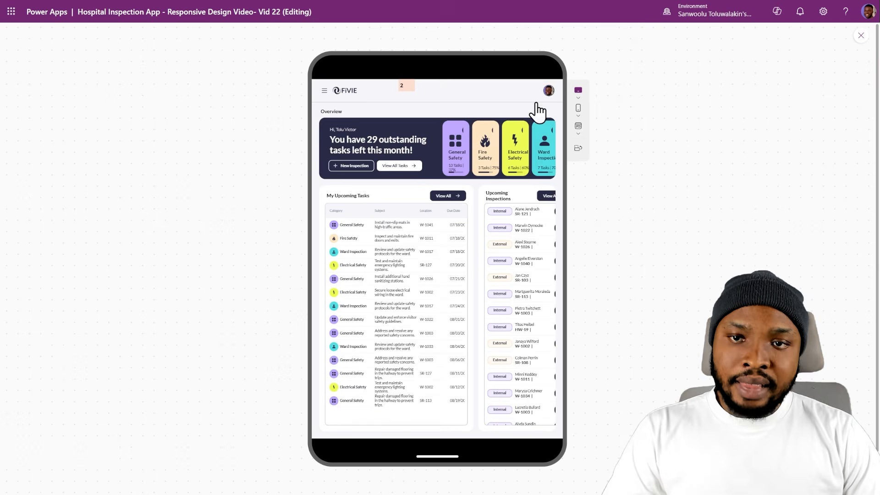
- Preview the dashboard in landscape tablet and web browser sizes, expanding and collapsing the side navigation in each
click(580, 150)
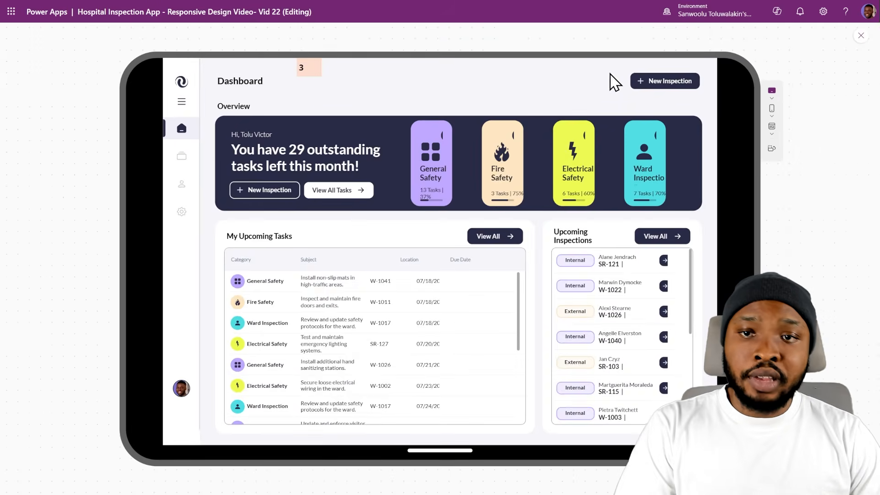
click(178, 101)
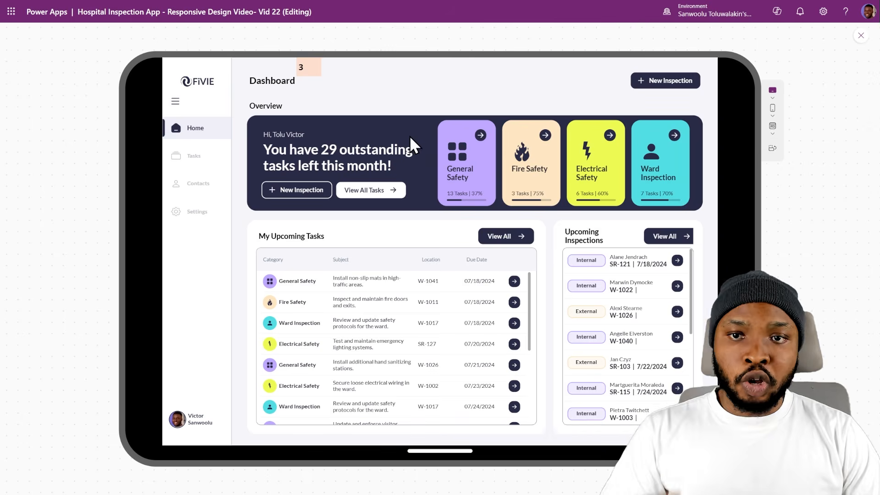
click(178, 102)
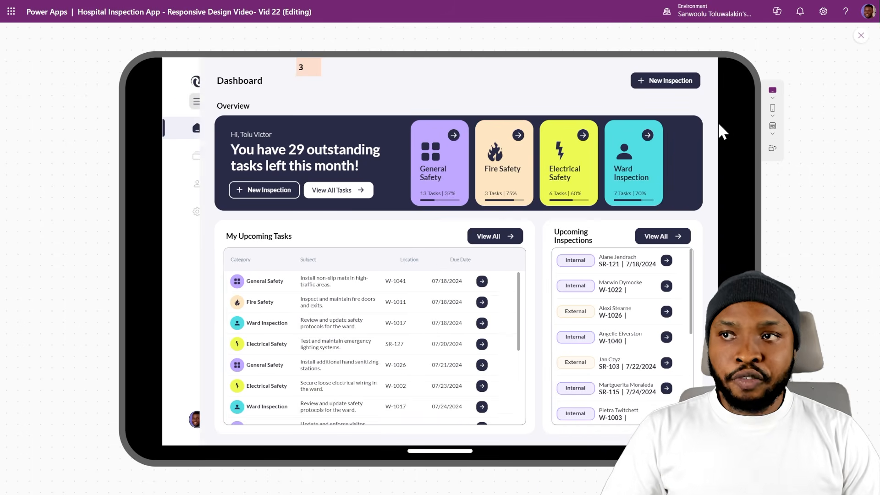
click(773, 127)
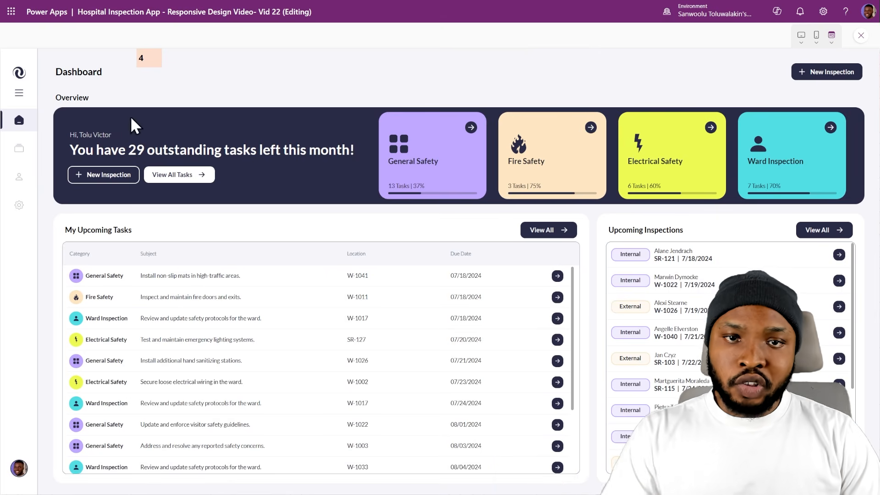
click(13, 94)
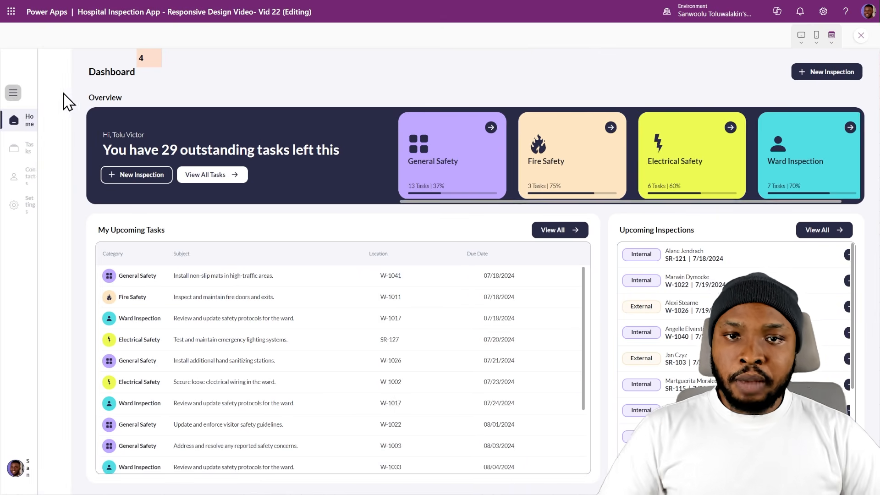
click(14, 93)
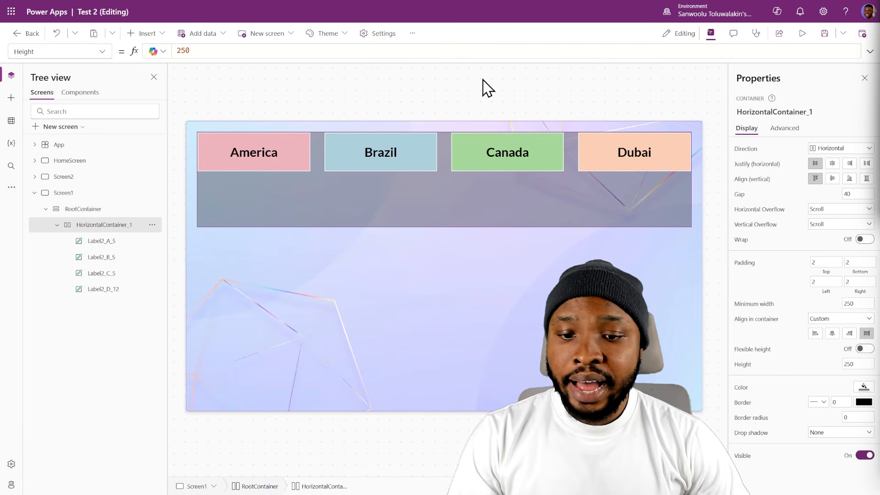
- Switch to the Test 2 app and examine Screen1's RootContainer, HorizontalContainer_1 and the size settings of its four country labels
click(487, 87)
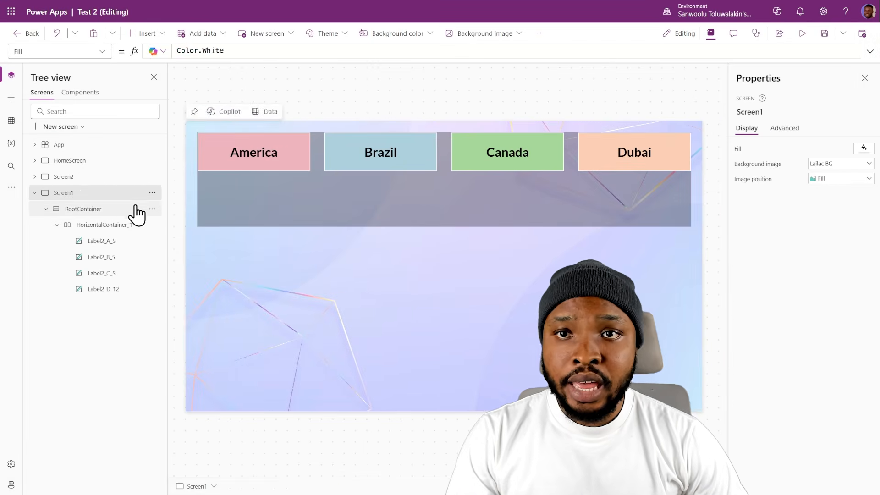
click(102, 215)
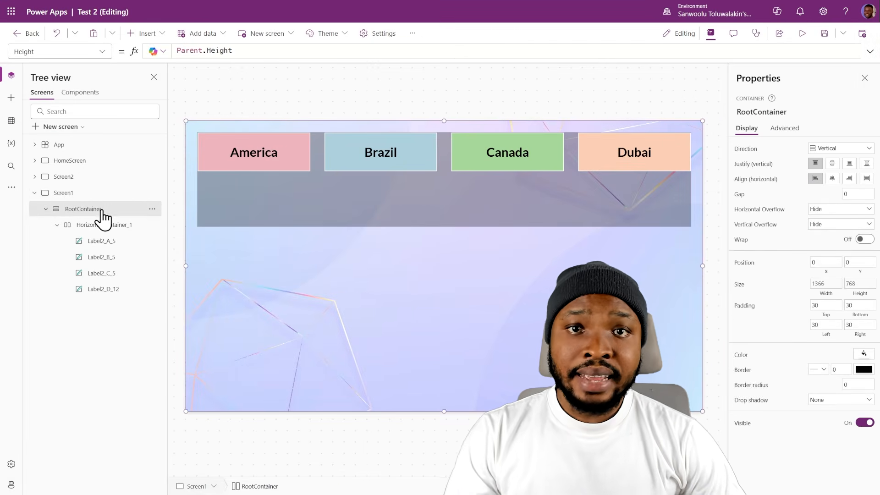
click(106, 227)
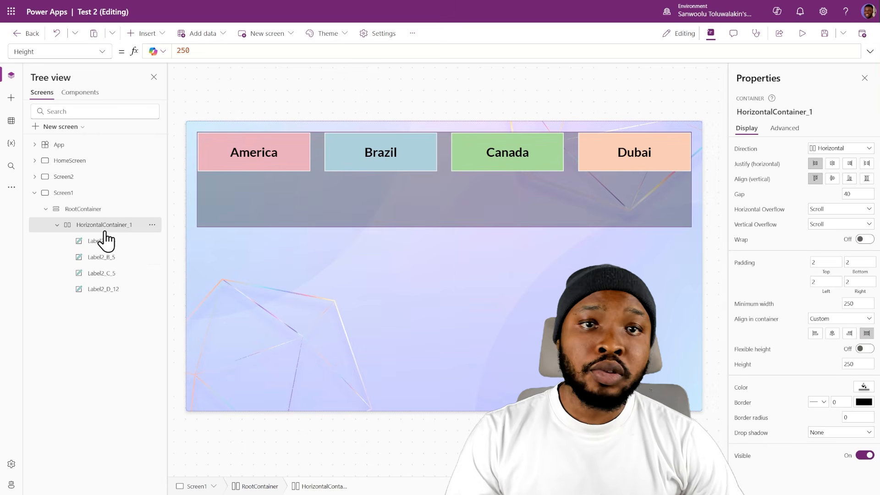
click(109, 260)
key(ctrl+a)
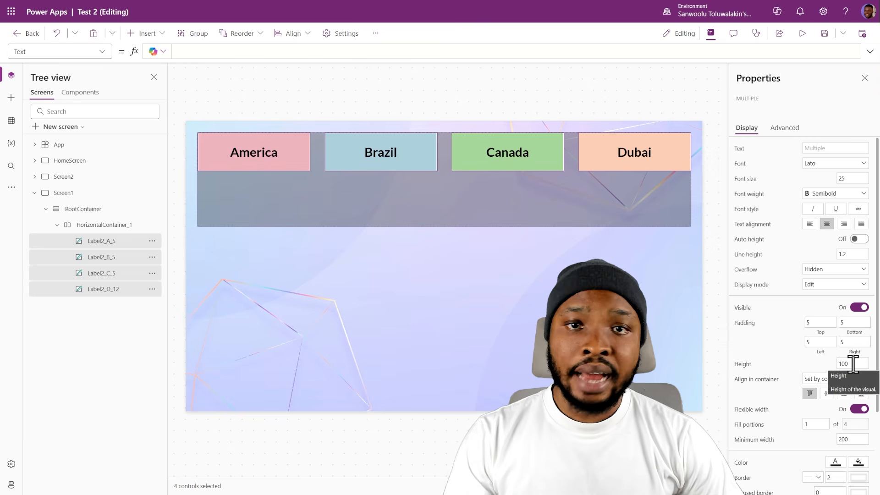
scroll(771, 416, down, 3)
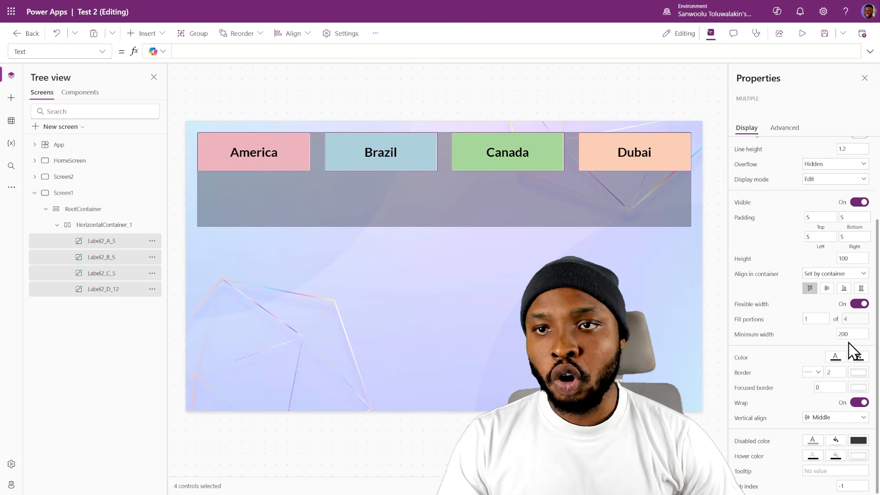
click(526, 203)
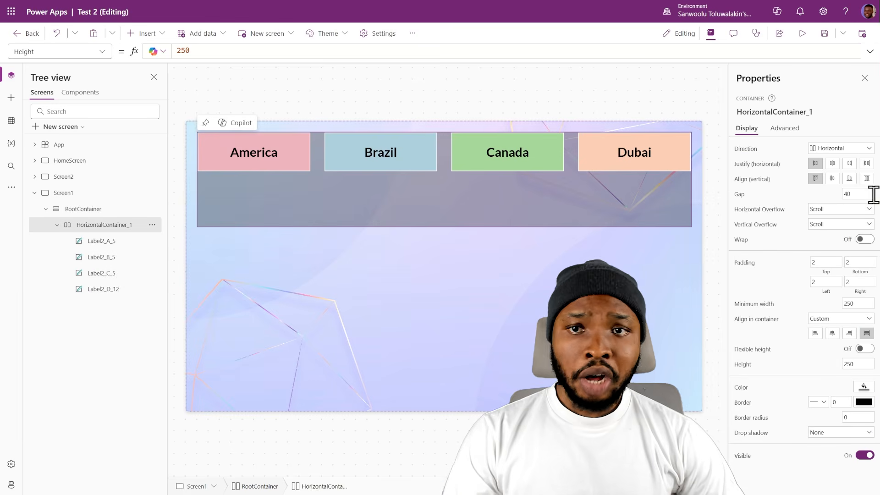
- Preview Screen1 on a phone and an Apple iPad Pro 11" to check the horizontal scrolling of the country labels
click(803, 37)
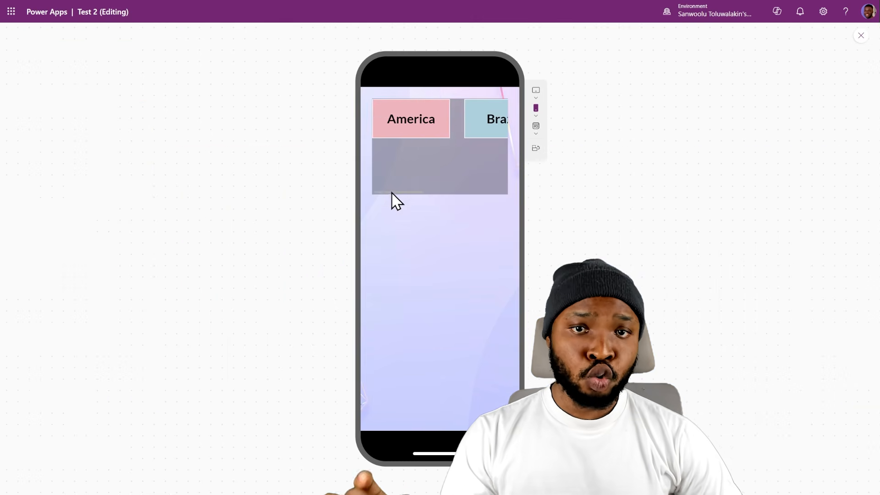
drag(391, 191, 451, 195)
click(536, 90)
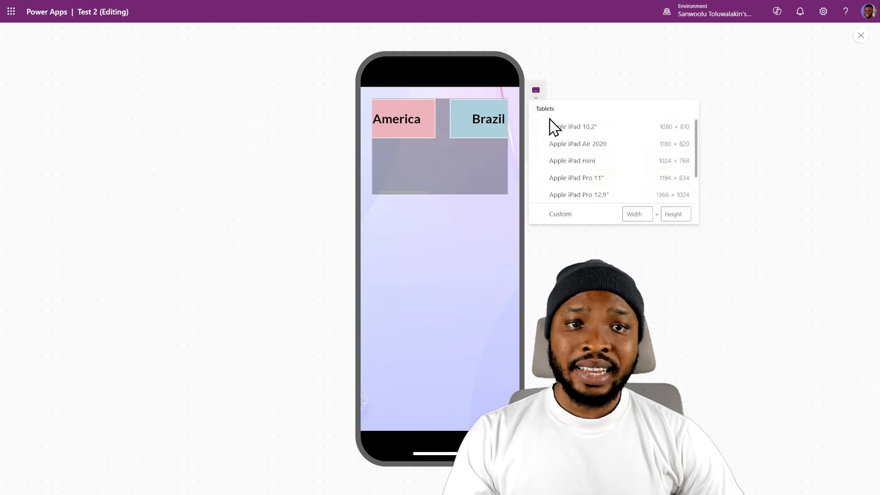
click(581, 180)
drag(444, 165, 359, 169)
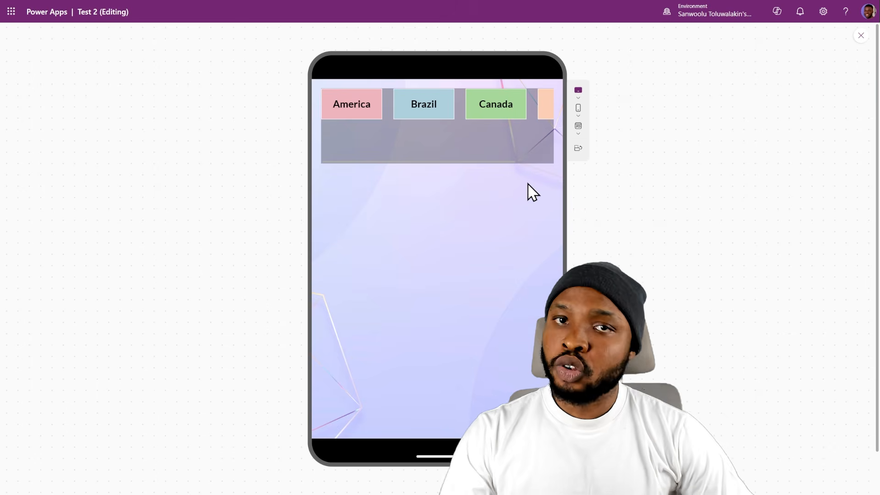
click(860, 37)
- Turn on Wrap for HorizontalContainer_1 and preview the wrapped labels on tablet and Apple iPhone 11 sizes, scrolling through them vertically
click(423, 196)
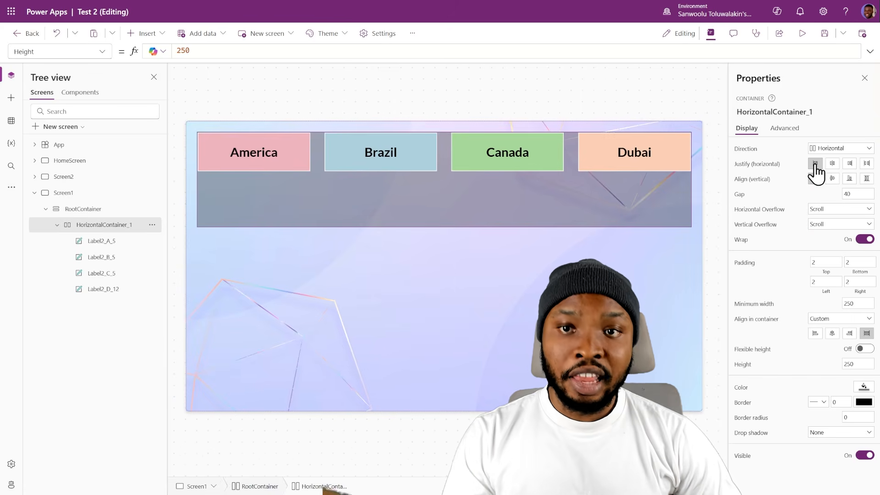
key(F5)
click(578, 110)
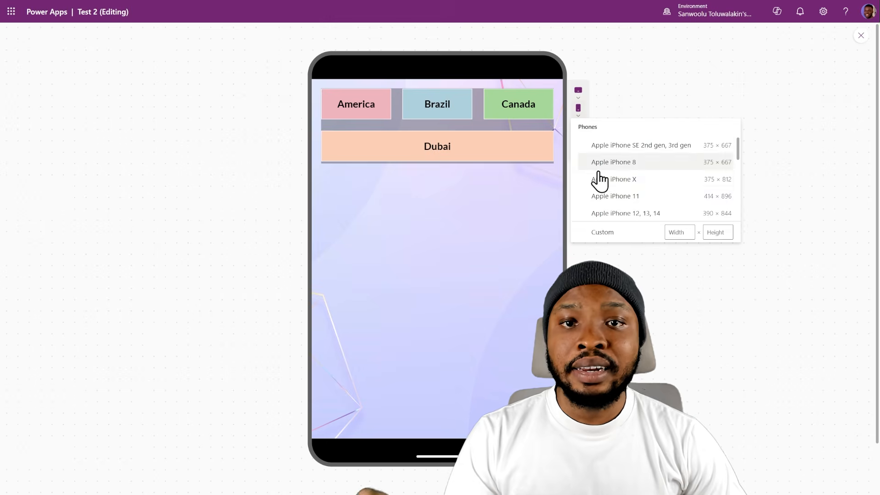
click(625, 198)
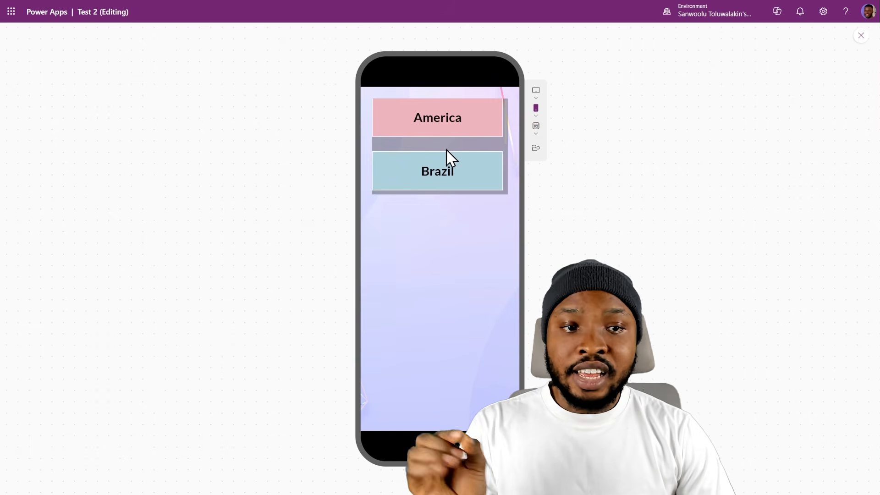
scroll(446, 151, down, 3)
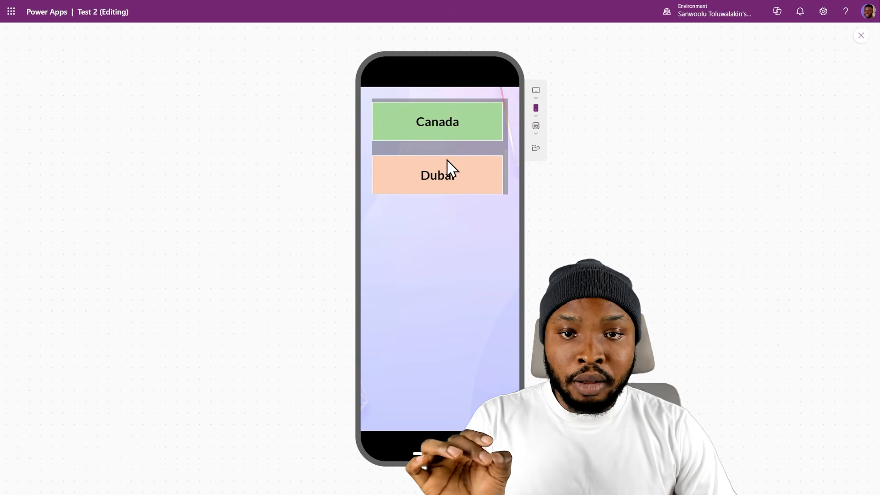
scroll(479, 142, up, 3)
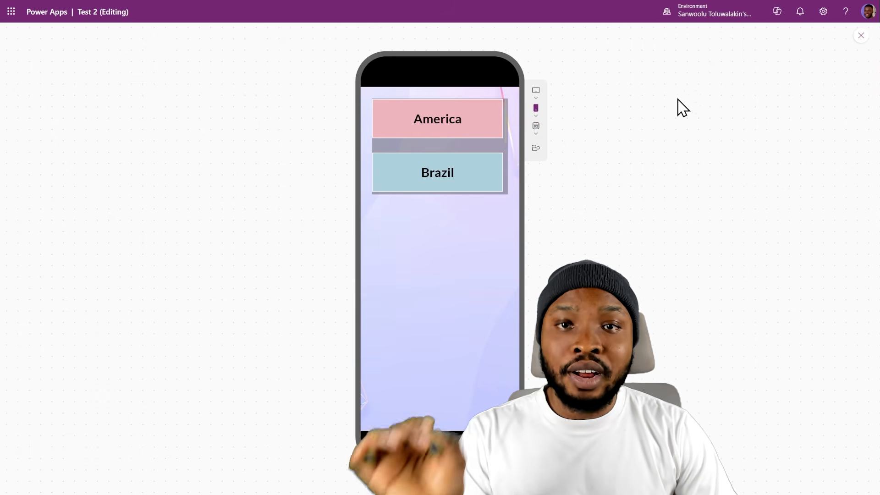
- Set the four labels' minimum width with an If on Screen1.Size: 200 at >= 3, (inner parent width - LayoutGap)/2 at 2, inner parent width at 1
click(861, 37)
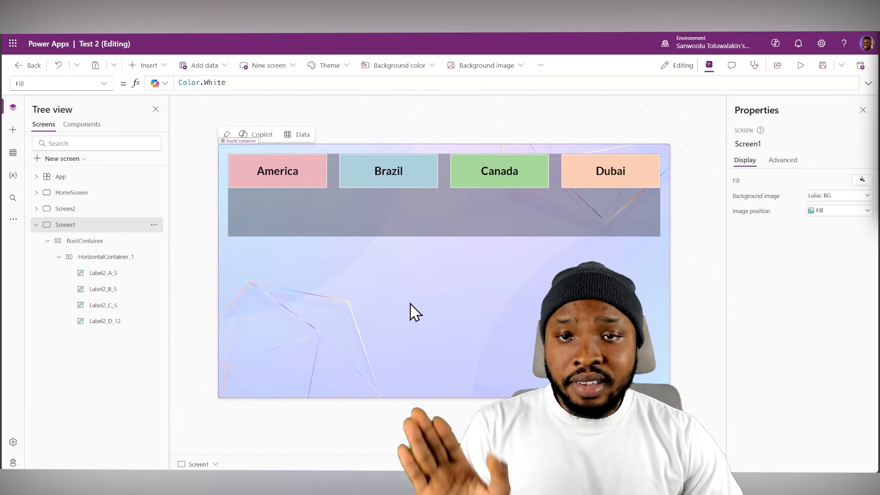
click(106, 273)
ctrl+click(106, 290)
ctrl+click(106, 305)
ctrl+click(107, 321)
scroll(773, 333, down, 3)
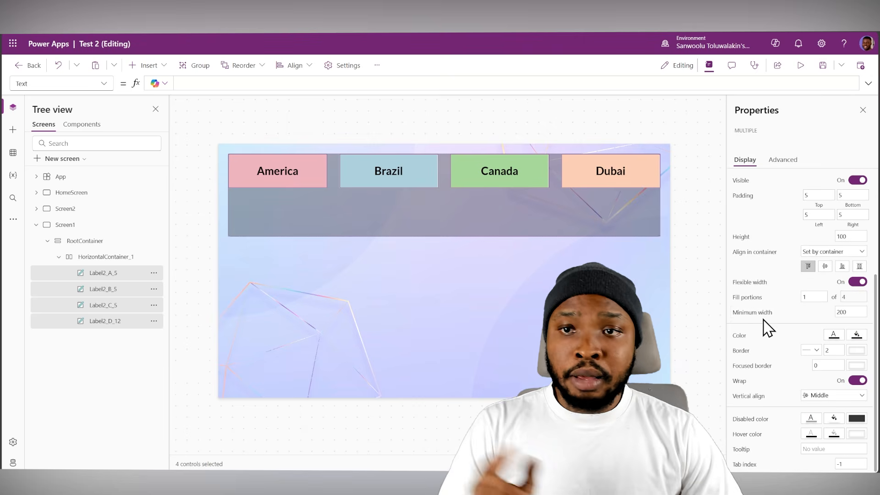
click(761, 312)
click(869, 83)
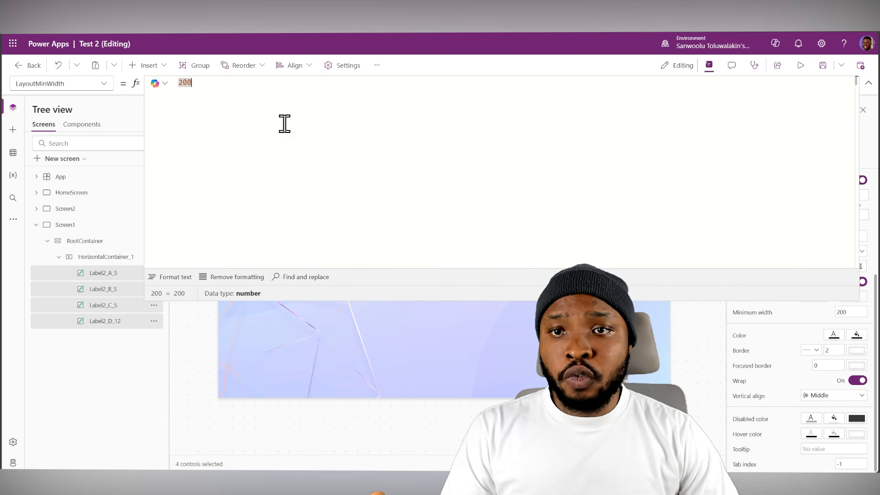
text(If(     Screen1.Size >= 3,     200,      Screen1.Size = 2,     (Parent.Width - Parent.PaddingLeft - Parent.PaddingRight - (Parent.LayoutGap * 1))/2,      Screen1.Size = 1,     Parent.Width - Parent.PaddingLeft - Parent.PaddingRight ))
- Examine the minimum width formula's Size >= 3 branch and the Parent.Width, padding, LayoutGap and division terms of its Size = 2 branch
drag(214, 98, 197, 92)
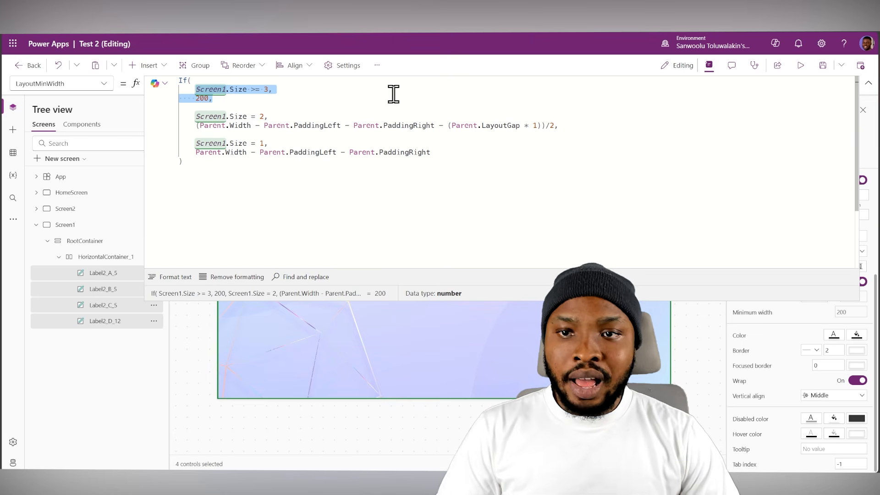
click(393, 94)
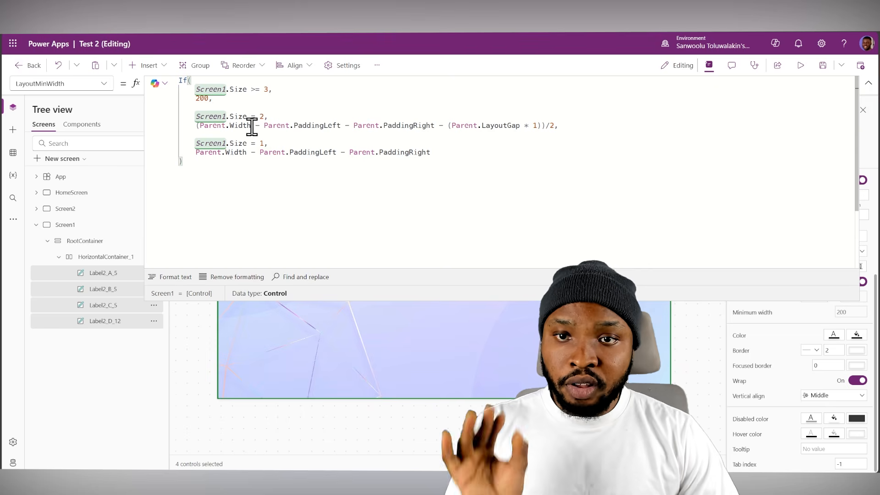
drag(252, 126, 201, 127)
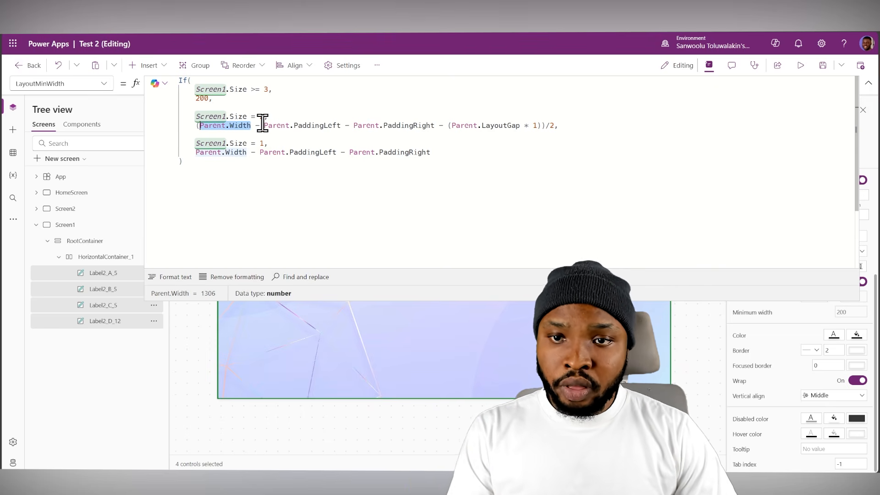
drag(264, 125, 435, 123)
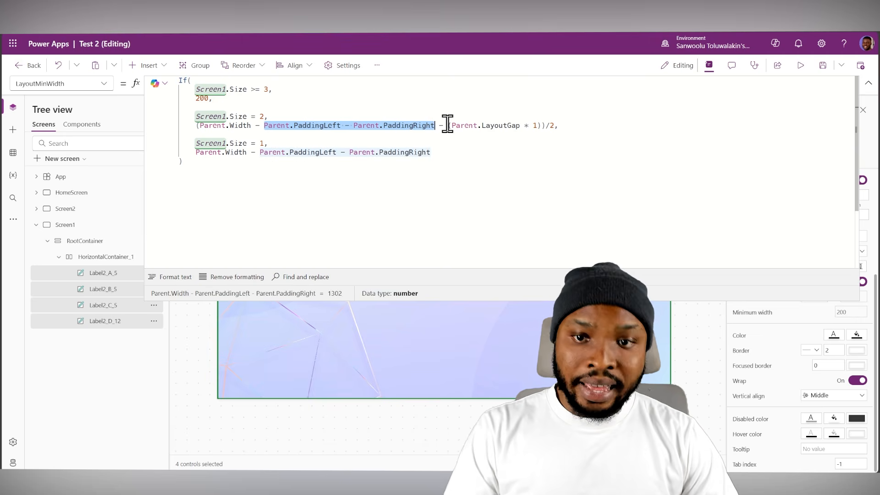
drag(448, 125, 545, 125)
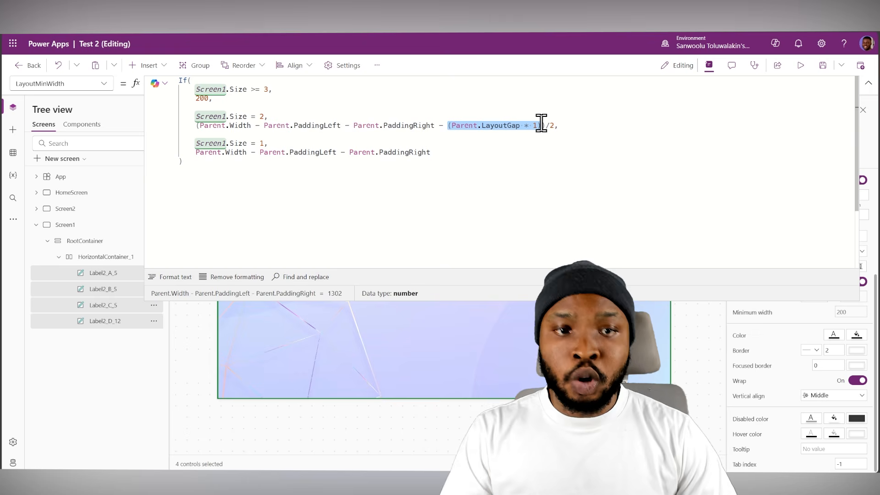
click(542, 124)
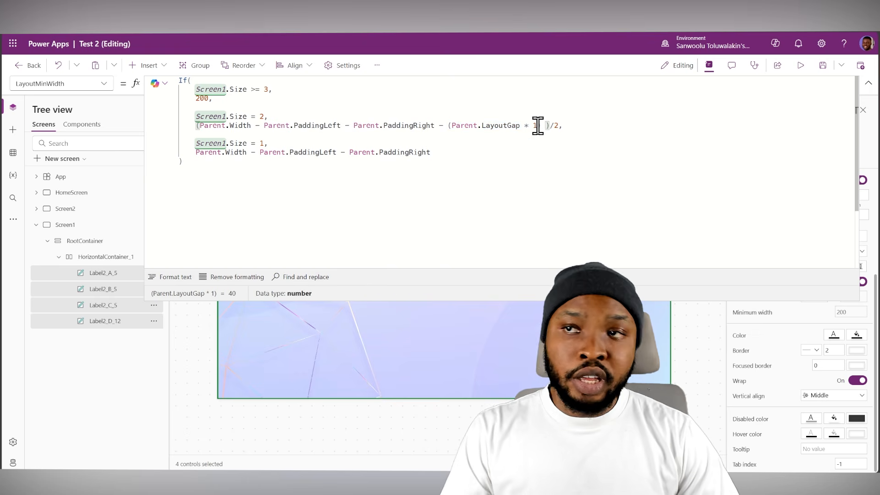
drag(541, 125, 445, 125)
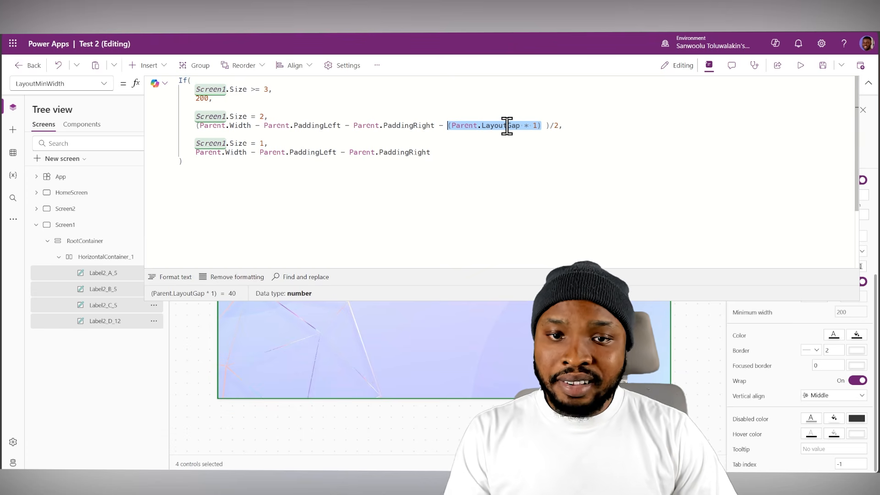
click(544, 128)
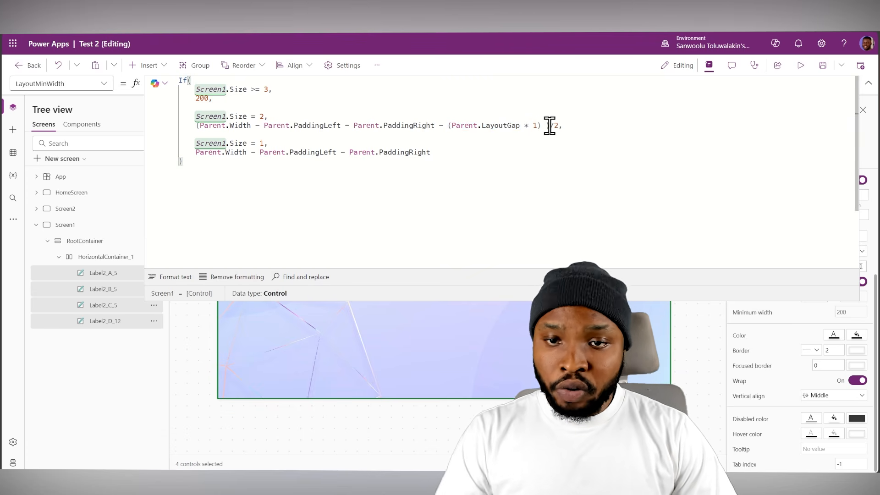
key(Right)
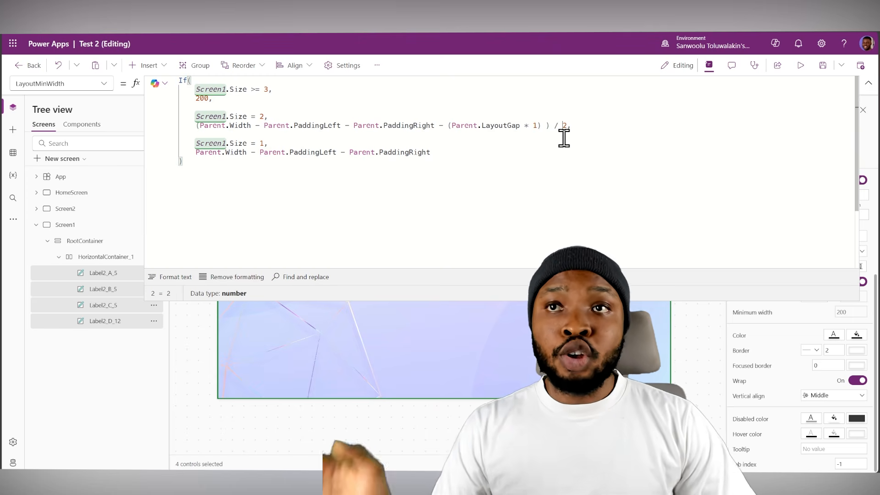
click(606, 135)
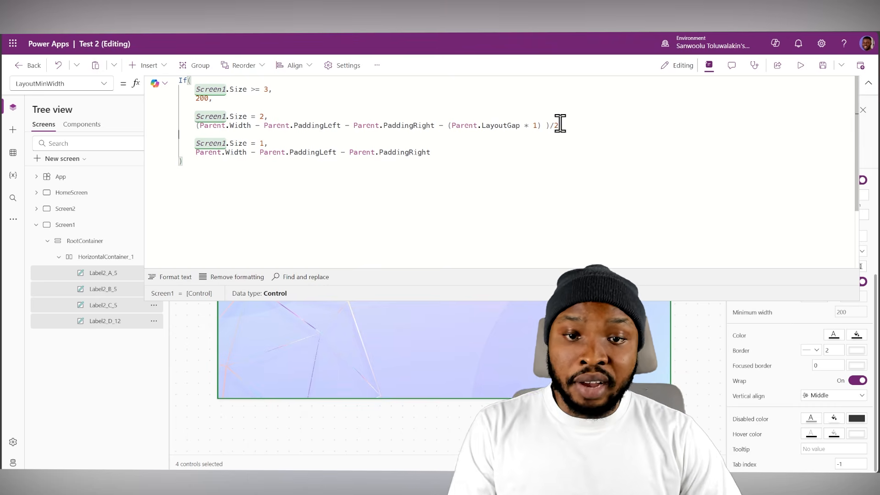
- Replace the Size = 1 expression with a copy of the Size = 2 one, trimmed to Parent.Width - Parent.PaddingLeft - Parent.PaddingRight
drag(561, 124, 195, 125)
key(ctrl+c)
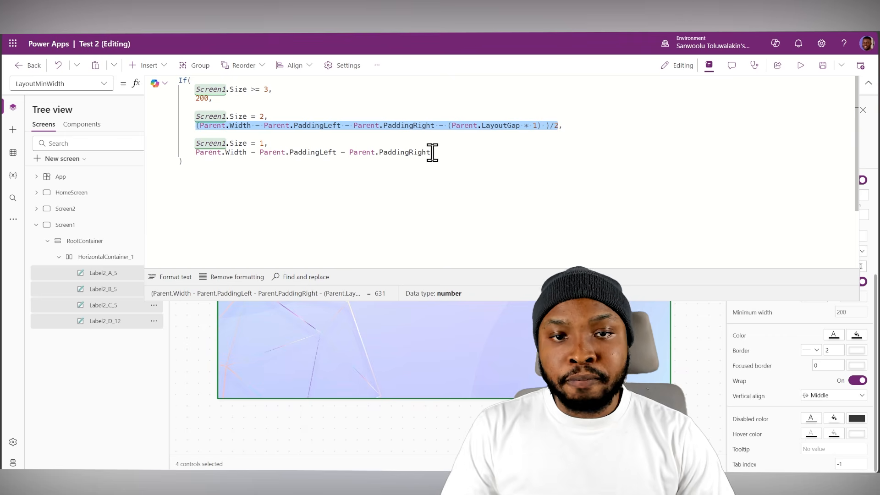
drag(431, 153, 197, 152)
key(ctrl+v)
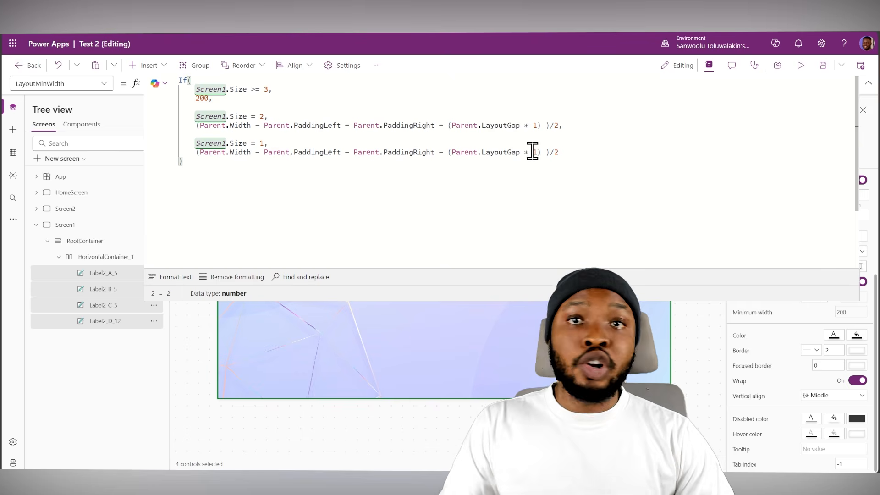
drag(575, 150, 432, 153)
key(BackSpace)
click(200, 152)
key(BackSpace)
key(BackSpace)
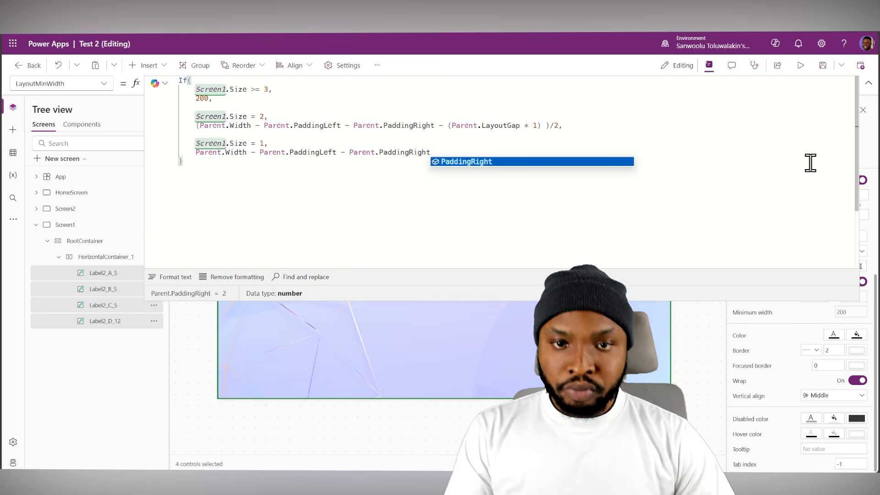
click(763, 159)
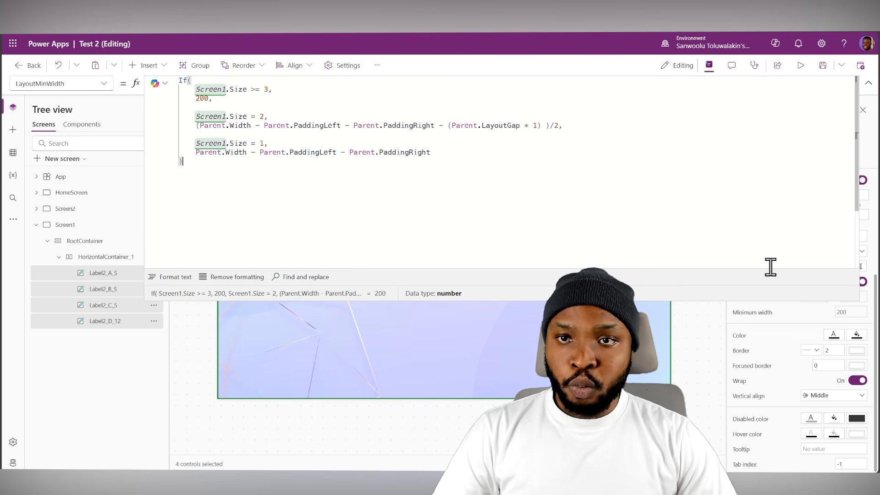
- Collapse the minimum-width formula and look at the four country labels in HorizontalContainer_1 one by one
click(868, 87)
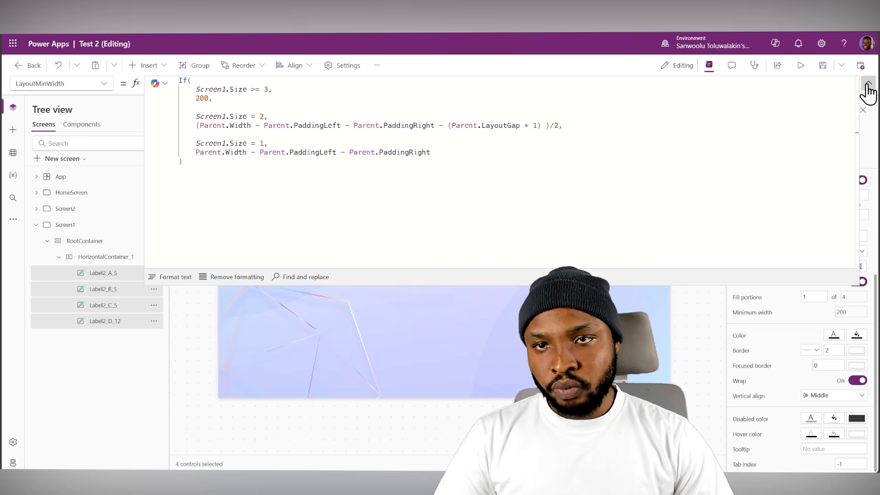
click(868, 88)
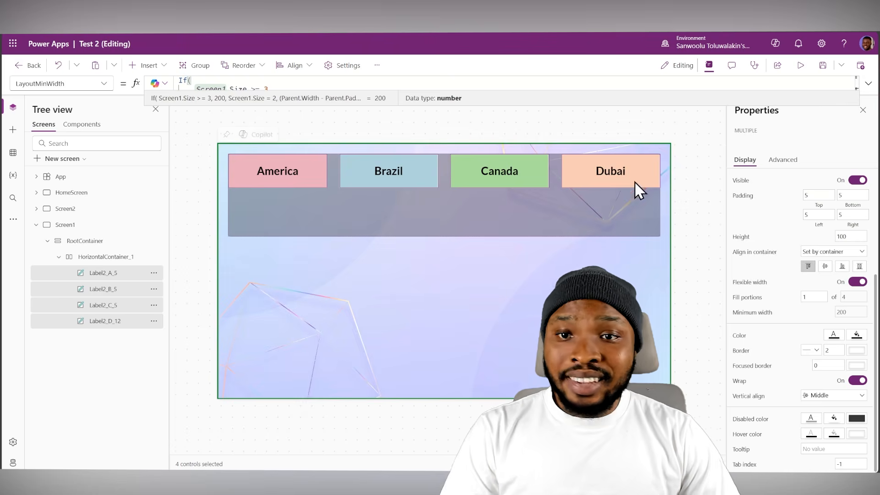
click(99, 275)
click(107, 290)
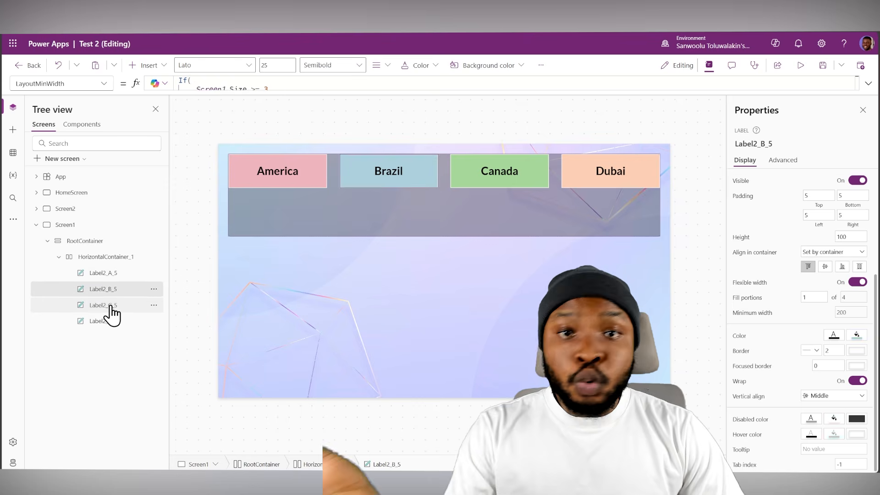
click(111, 306)
click(112, 322)
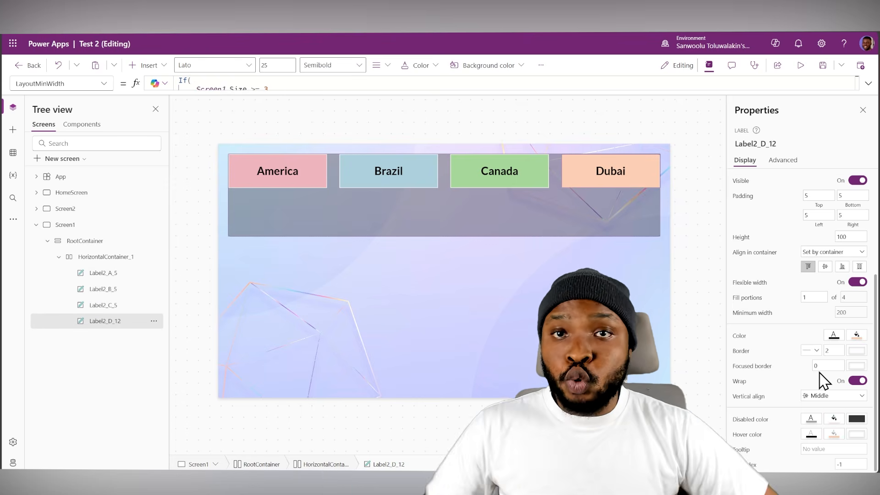
- Select all four country labels together and check the height they share
ctrl+click(104, 306)
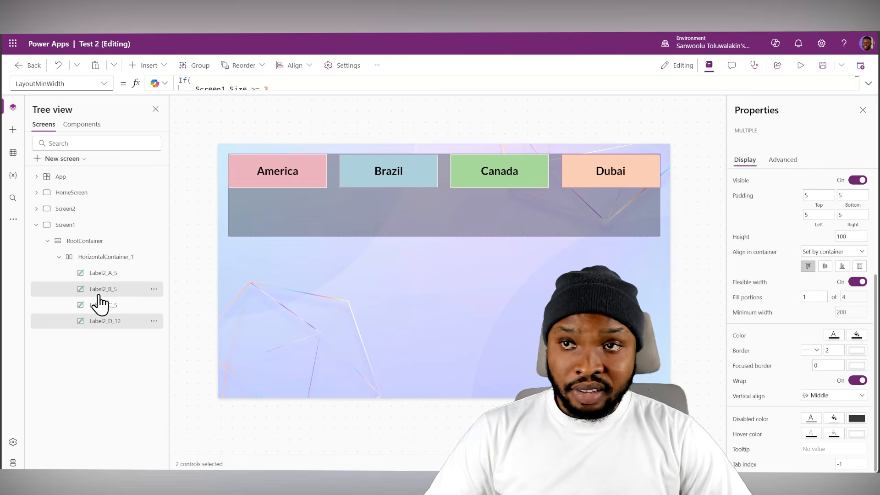
ctrl+click(99, 290)
ctrl+click(100, 274)
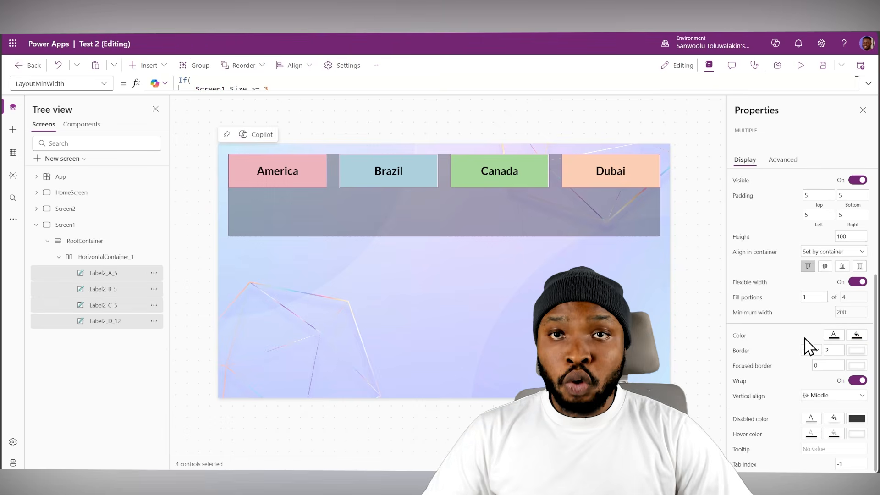
click(851, 236)
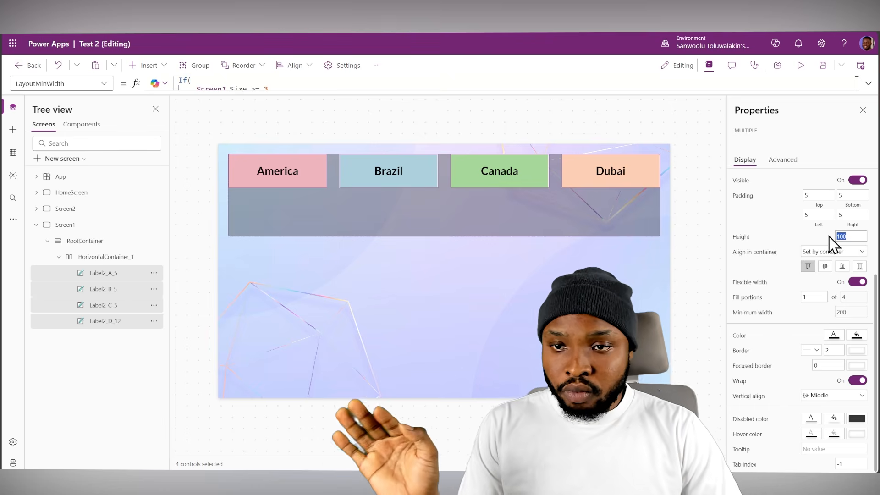
click(816, 235)
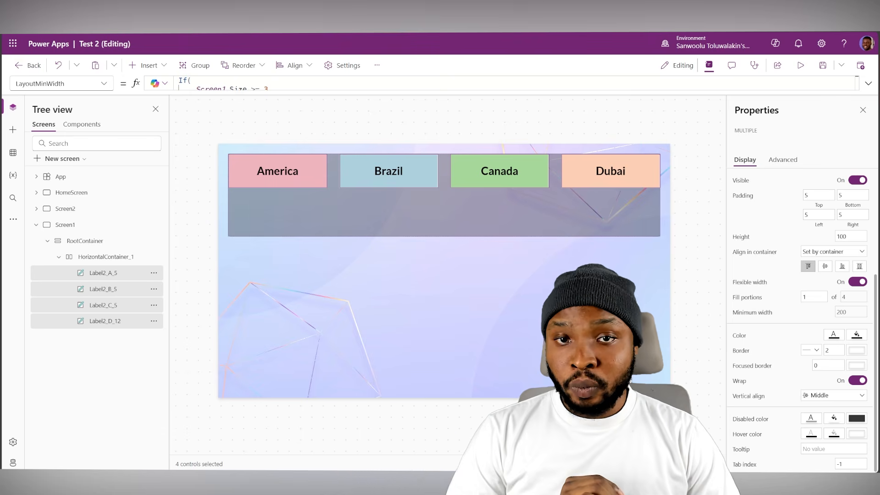
- Check HorizontalContainer_1's height and make sure its vertical overflow is set to Scroll
click(347, 217)
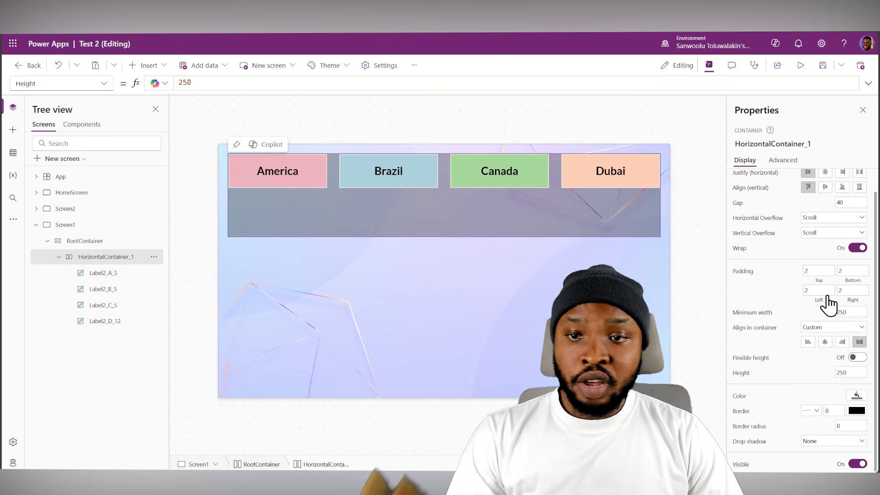
scroll(833, 394, up, 1)
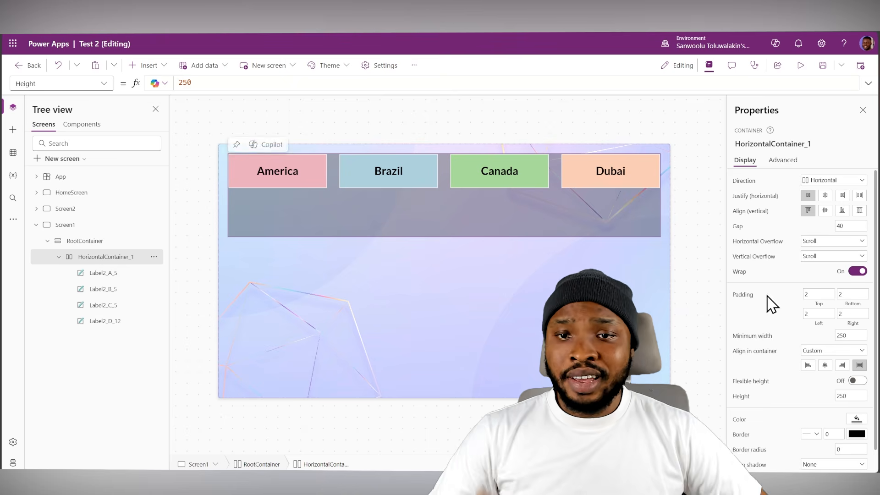
click(849, 395)
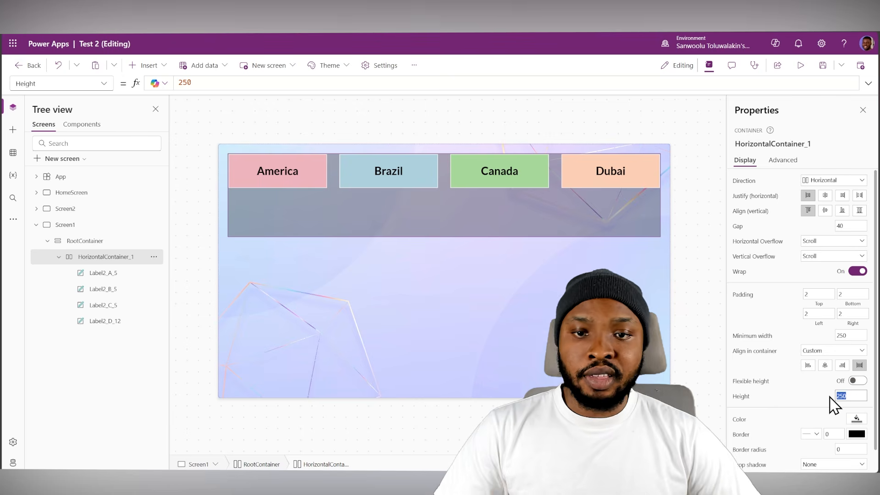
click(817, 260)
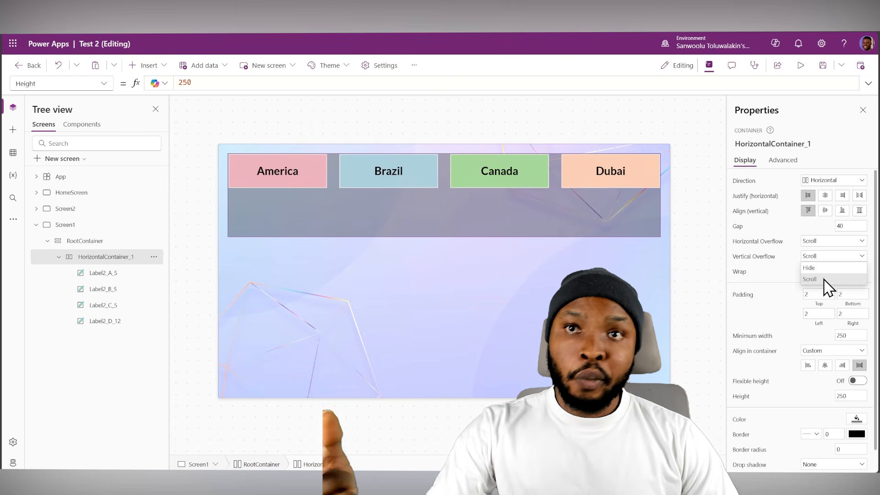
click(824, 280)
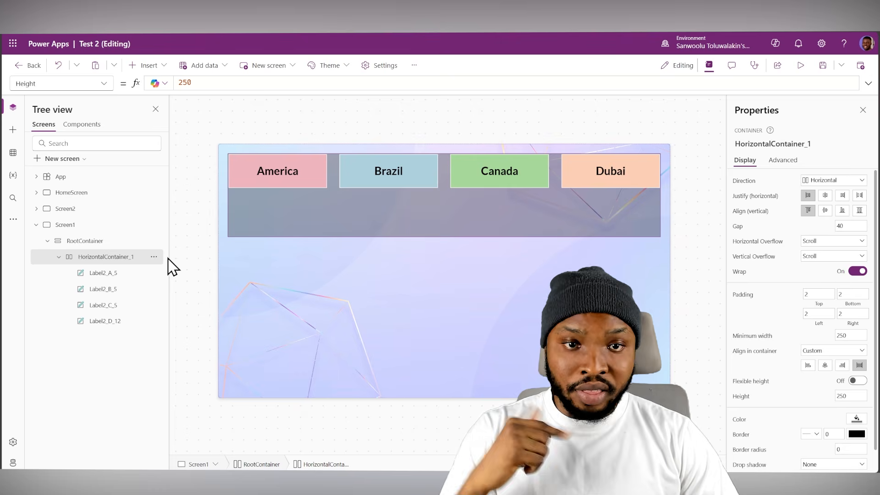
- Set HorizontalContainer_1's Height to an If formula on HomeScreen.Size 1 and 2, summing label heights, layout gaps and padding, with 250 as fallback
scroll(831, 334, down, 1)
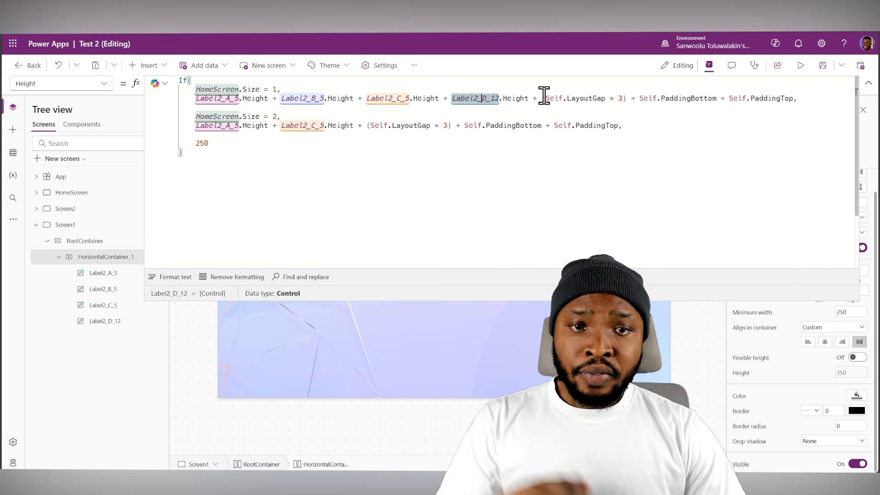
drag(638, 98, 791, 95)
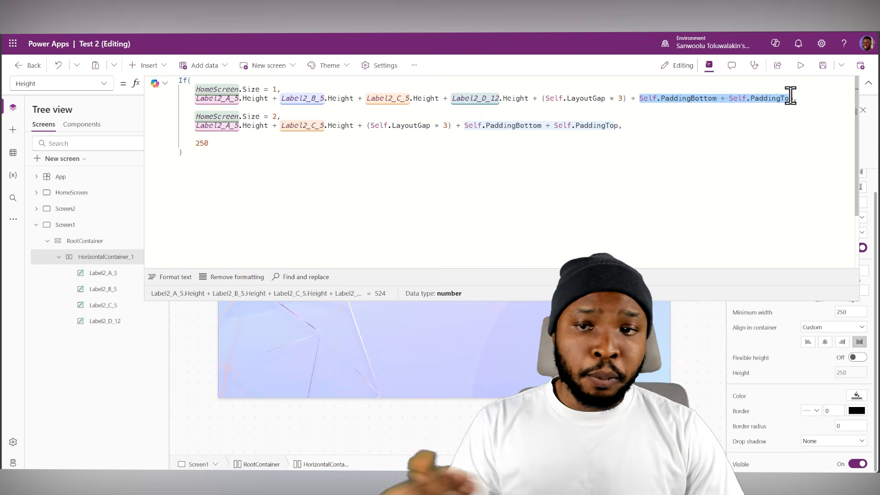
click(791, 94)
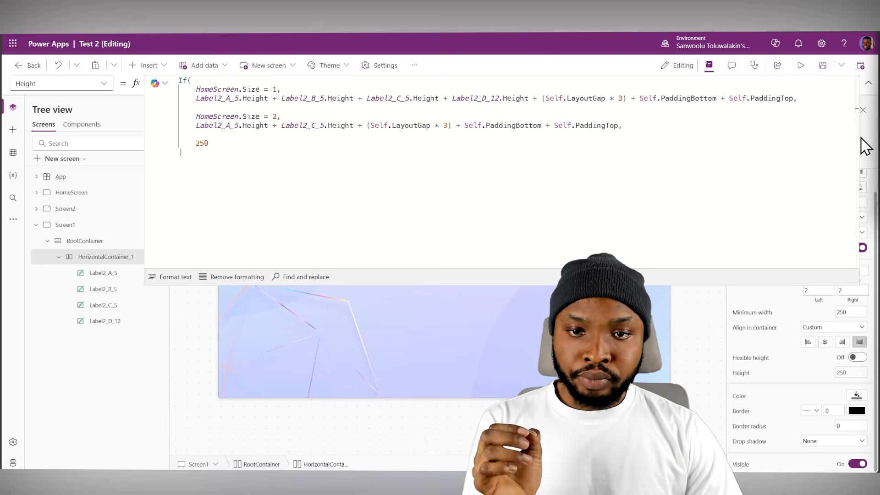
- Change the LayoutGap multiplier in the size 2 branch of the Height formula to 1 and collapse the formula
click(446, 125)
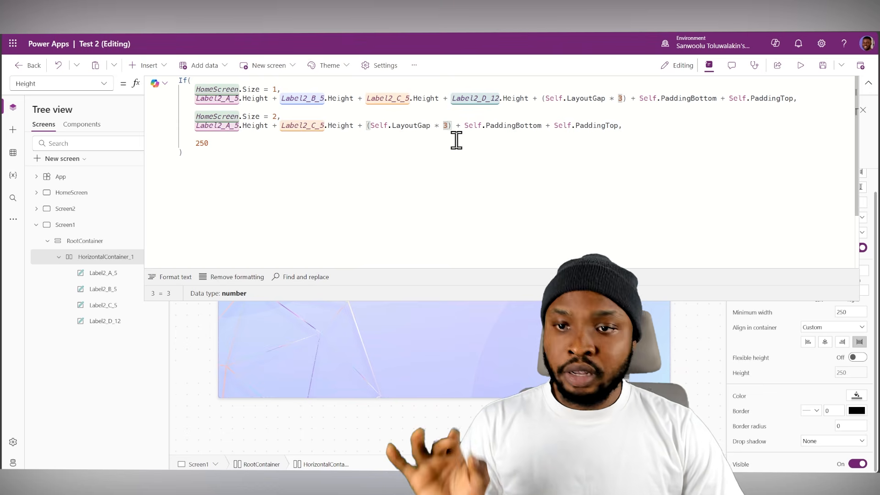
key(BackSpace)
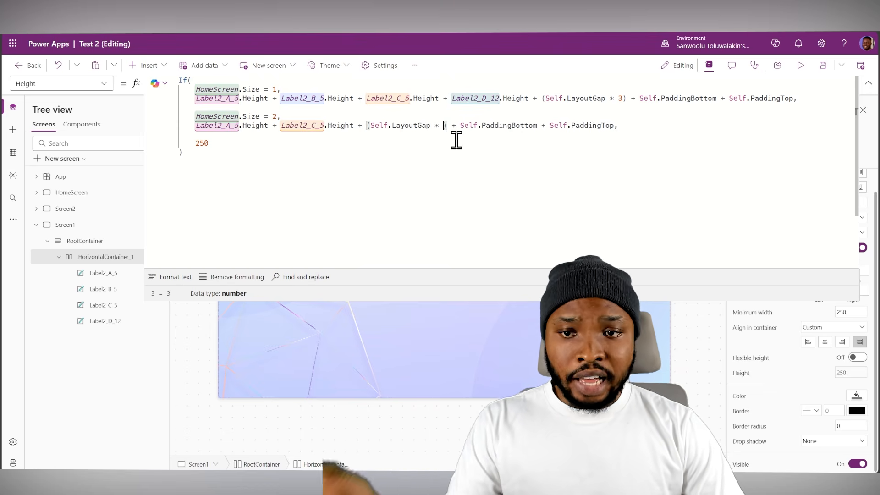
text(1)
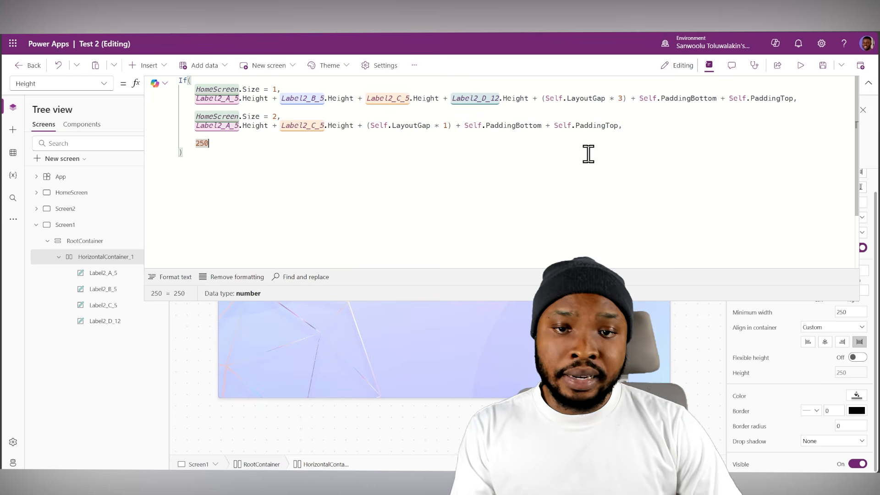
double_click(196, 143)
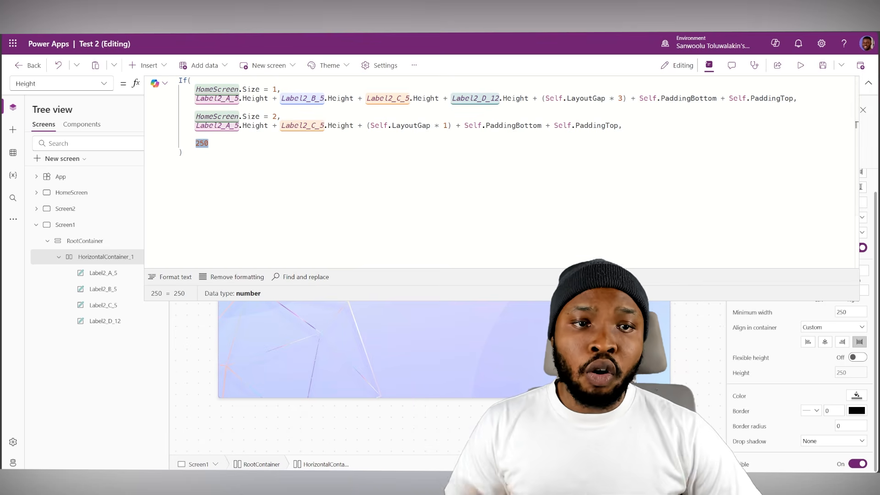
click(518, 220)
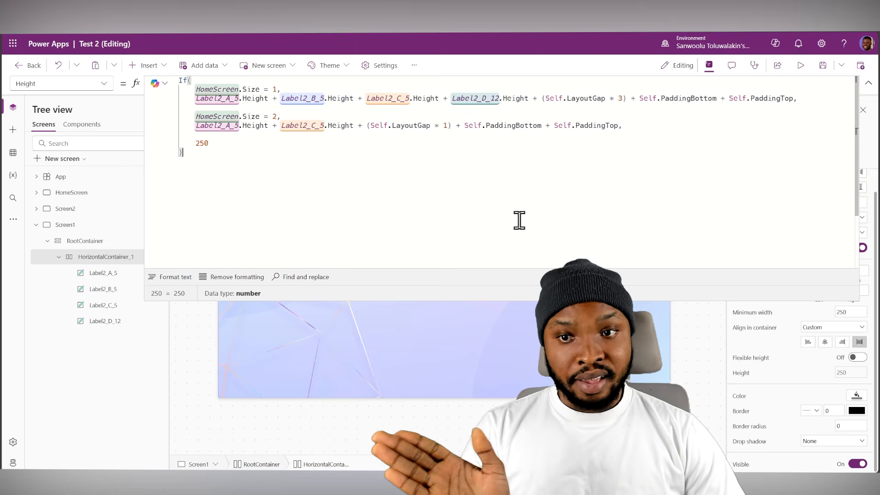
click(866, 84)
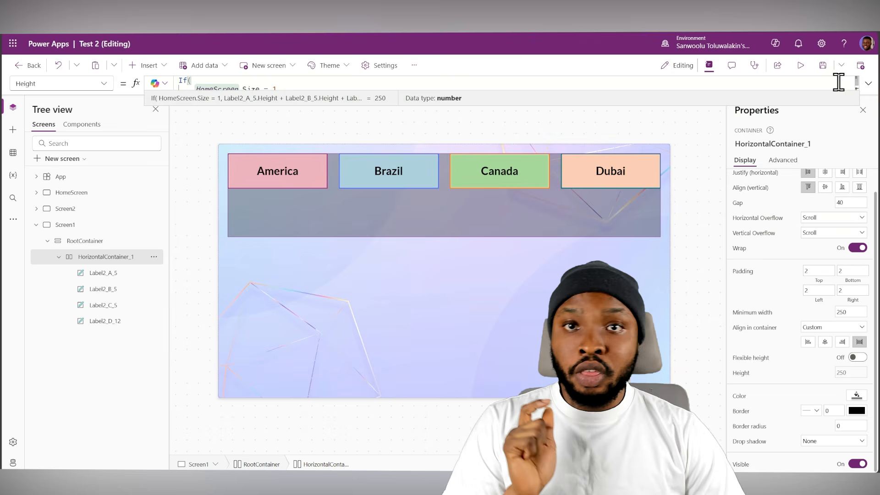
- Preview the app on a phone and on a tablet in portrait and landscape to check how the labels wrap
click(800, 70)
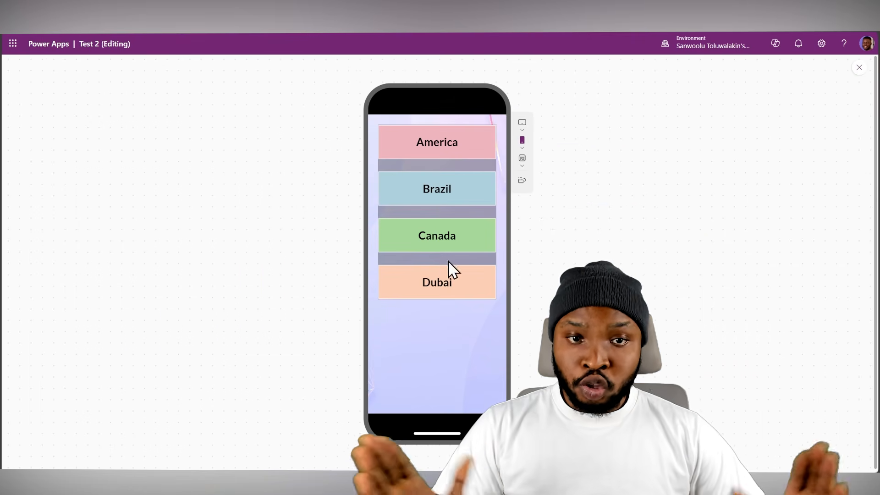
click(522, 123)
click(567, 211)
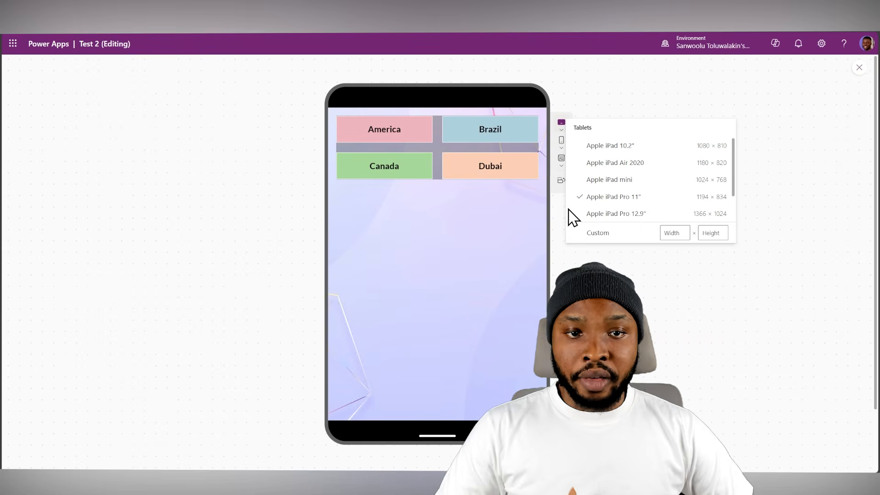
click(610, 102)
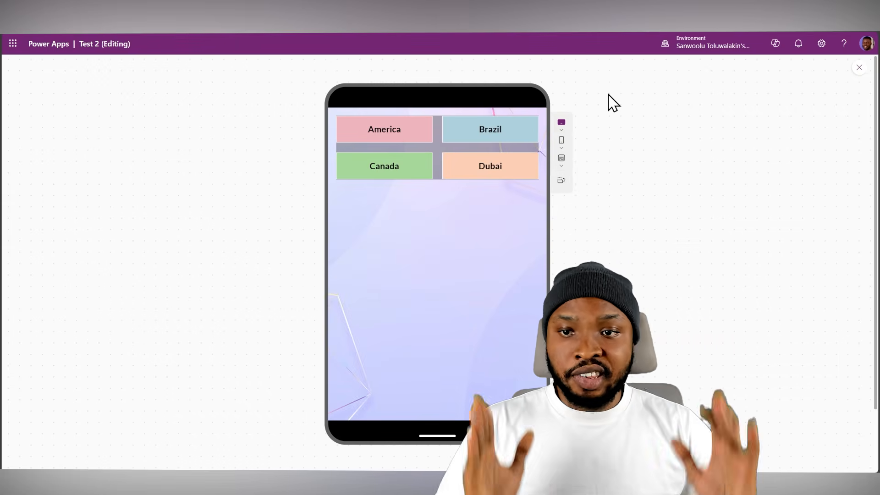
click(561, 179)
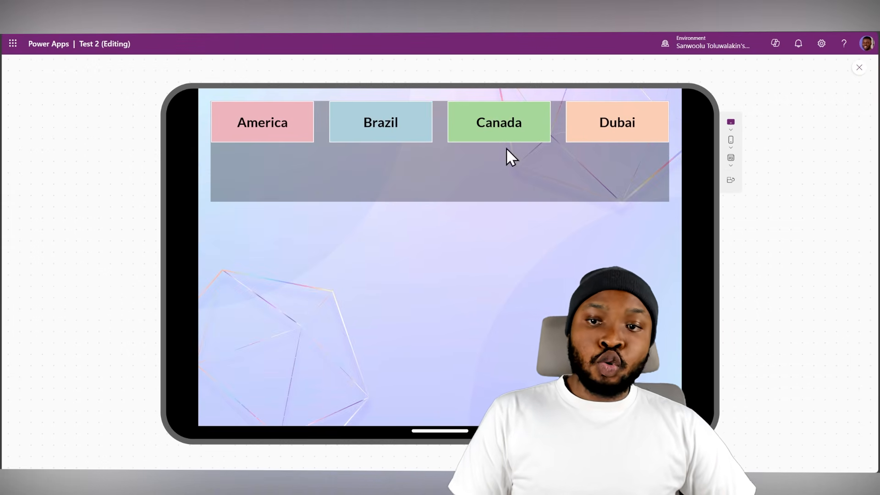
click(731, 165)
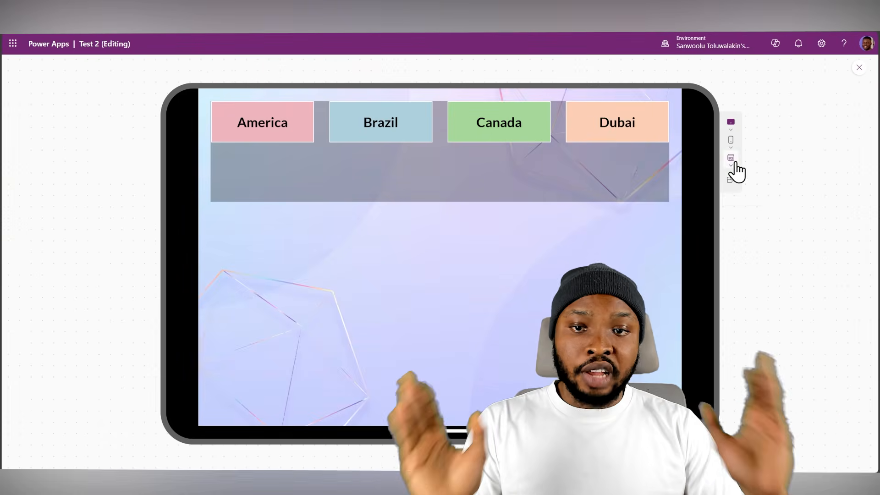
click(748, 179)
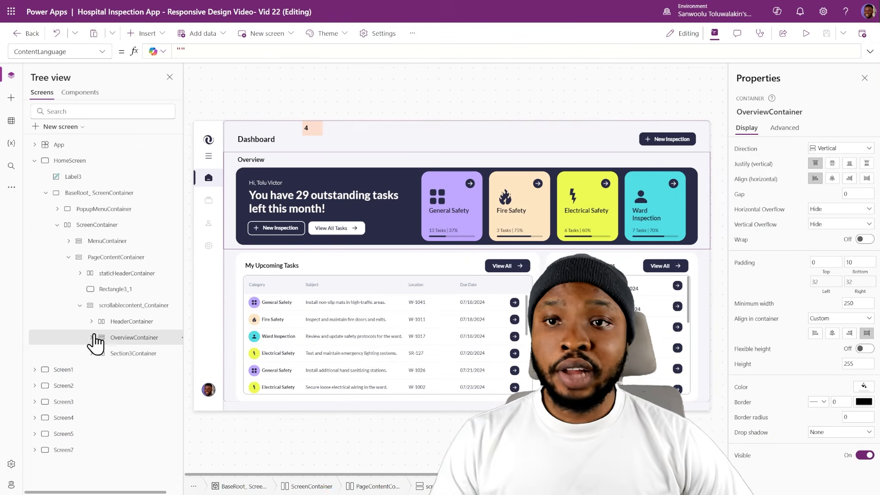
- In the Hospital Inspection App, expand OverviewContainer and examine Container_Line1's height, its Overview label and Container_Line2
drag(182, 329, 200, 328)
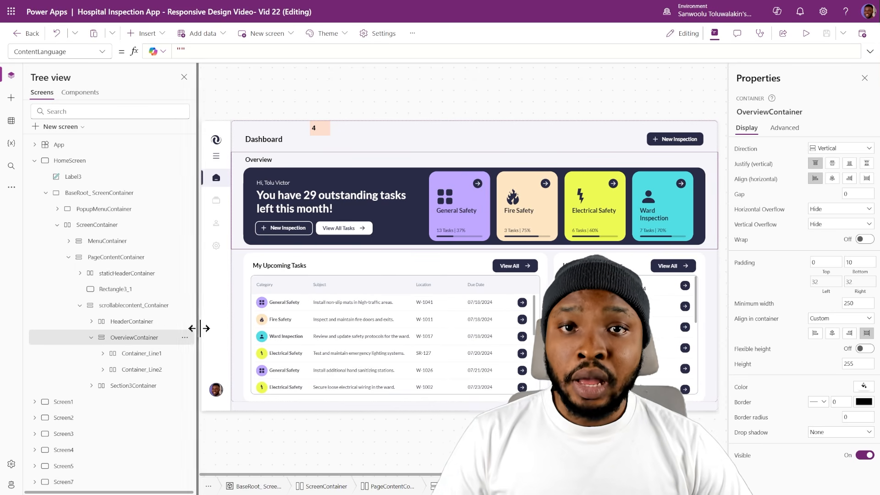
click(142, 354)
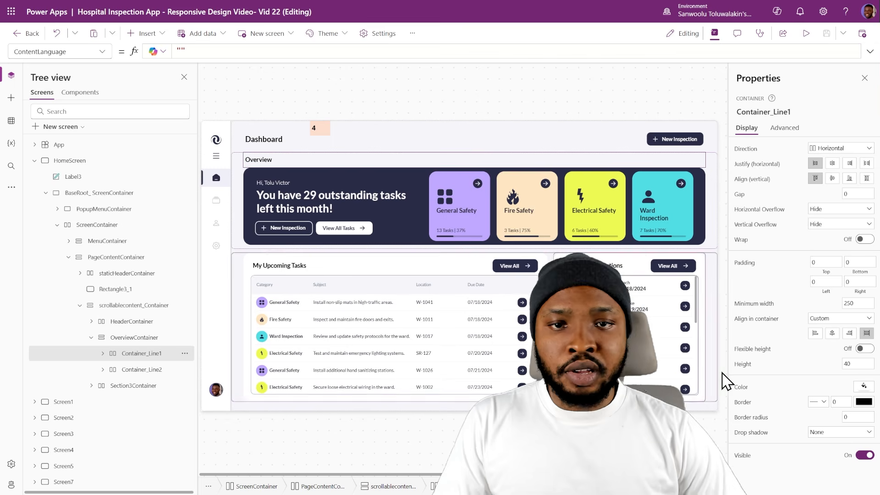
click(851, 364)
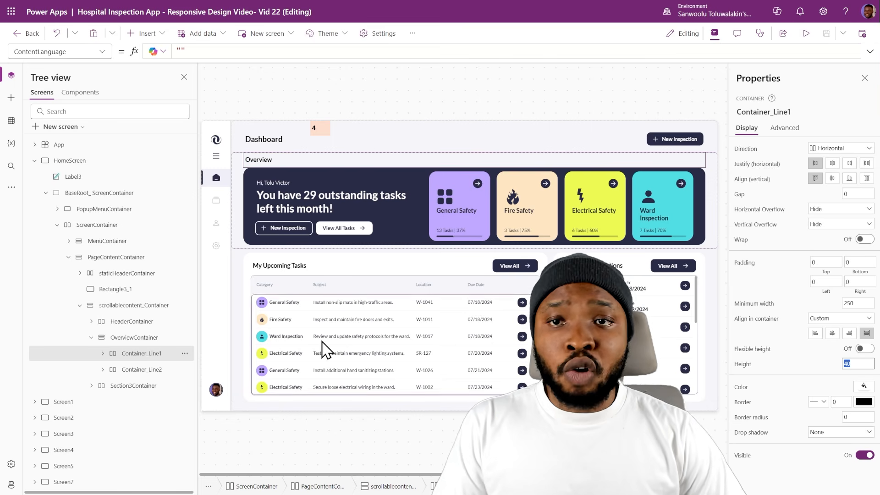
click(103, 354)
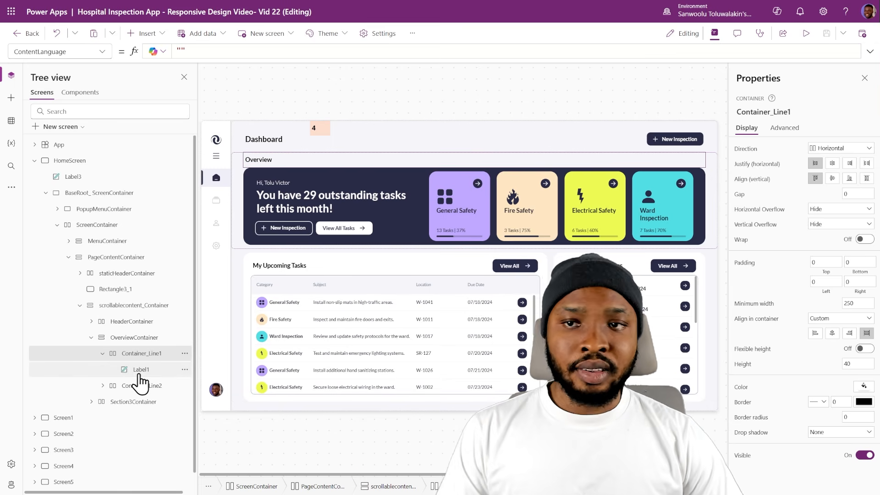
click(139, 373)
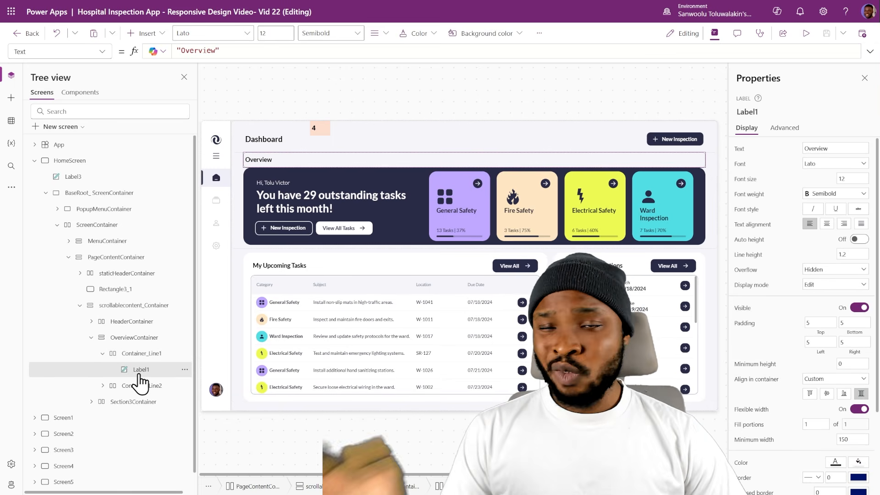
click(103, 354)
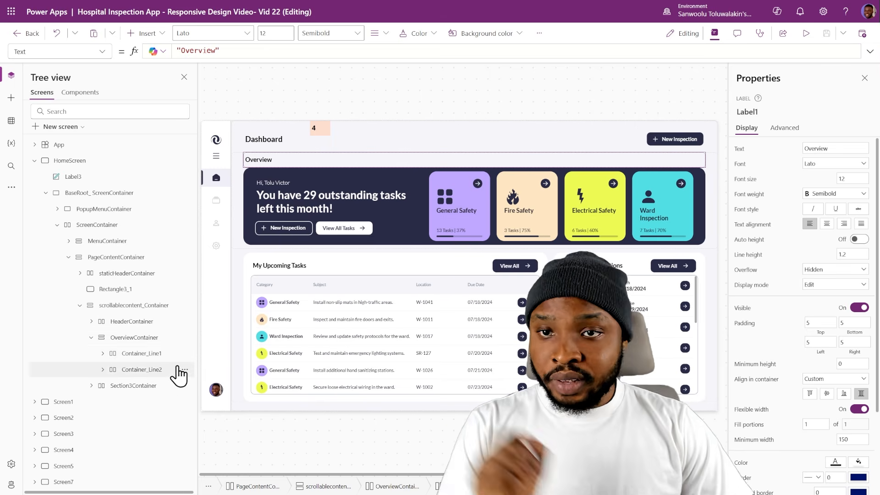
click(143, 371)
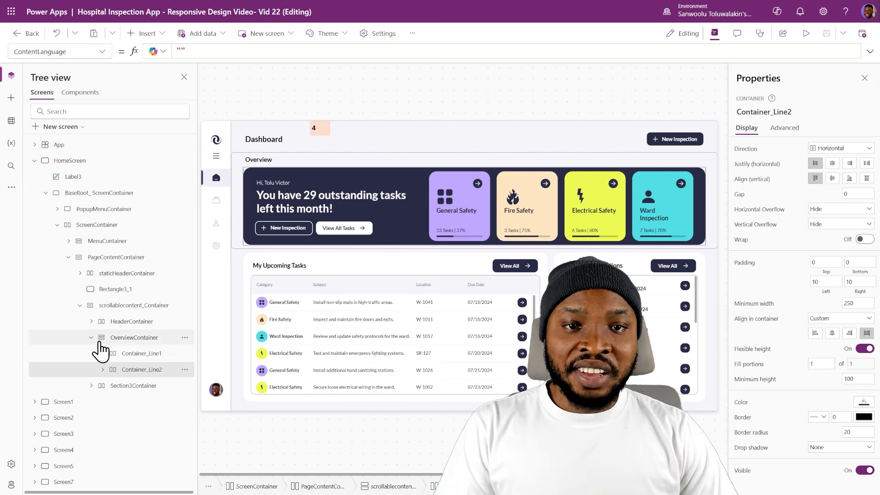
- Expand Container_Line2, review leftContainer4 and rightGallery1 inside it, and turn on wrapping for Container_Line2
click(102, 369)
scroll(138, 358, down, 1)
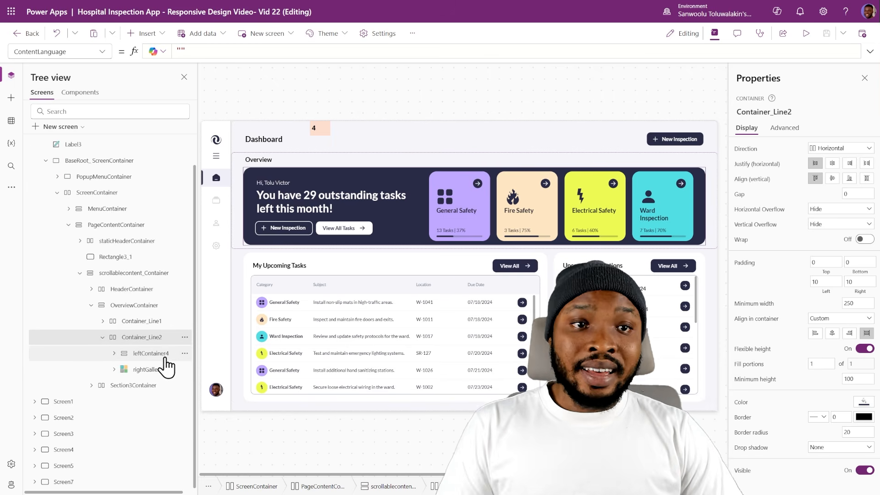
click(145, 358)
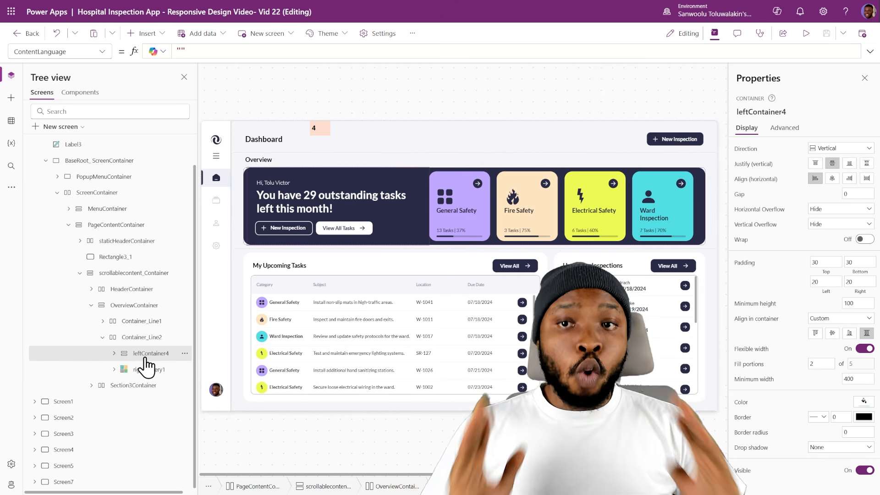
click(151, 370)
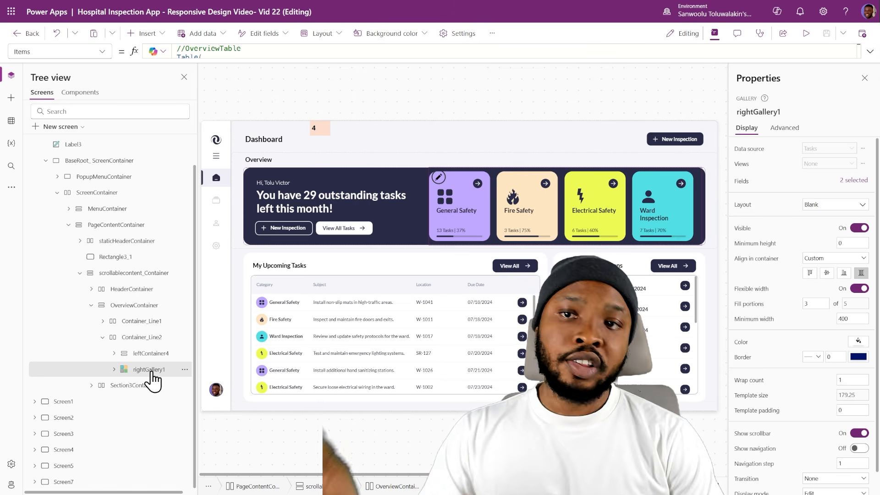
click(147, 338)
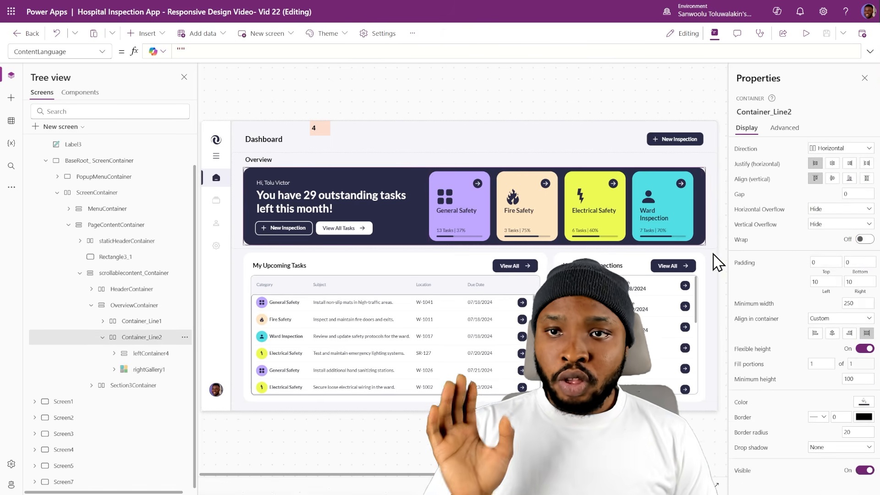
click(863, 239)
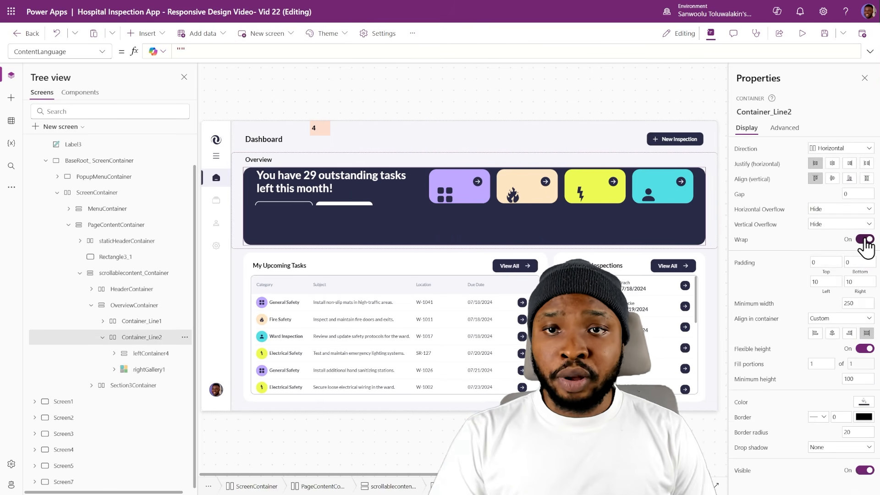
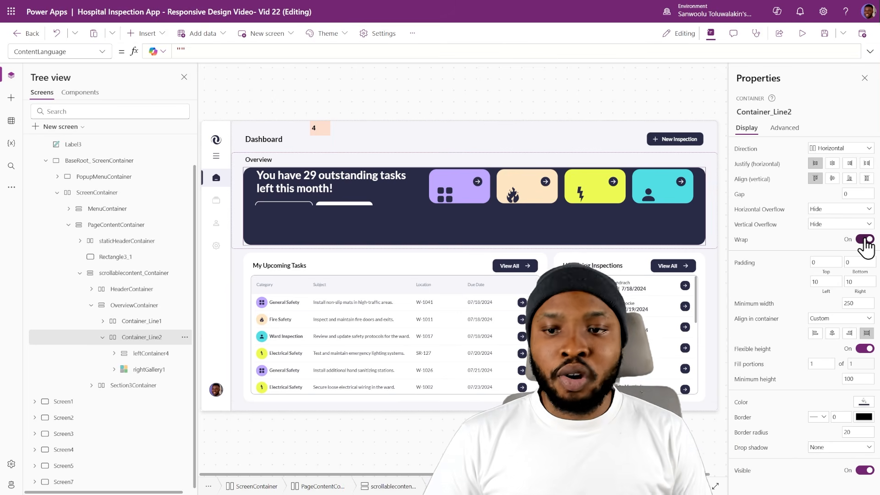
- Give leftContainer4 and rightGallery1 a minimum height of 215 and a minimum width of If(HomeScreen.Size > 2, 400, Parent.Width - Parent.PaddingLeft - Parent.PaddingRight)
click(139, 369)
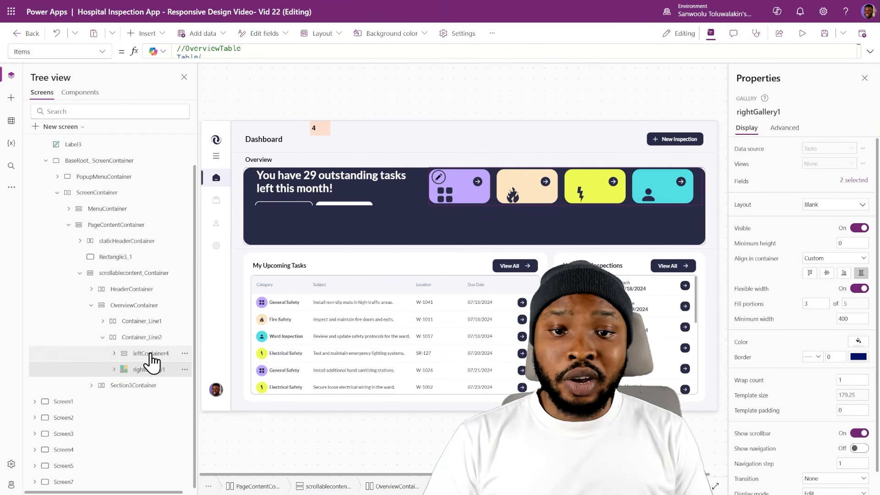
ctrl+click(149, 353)
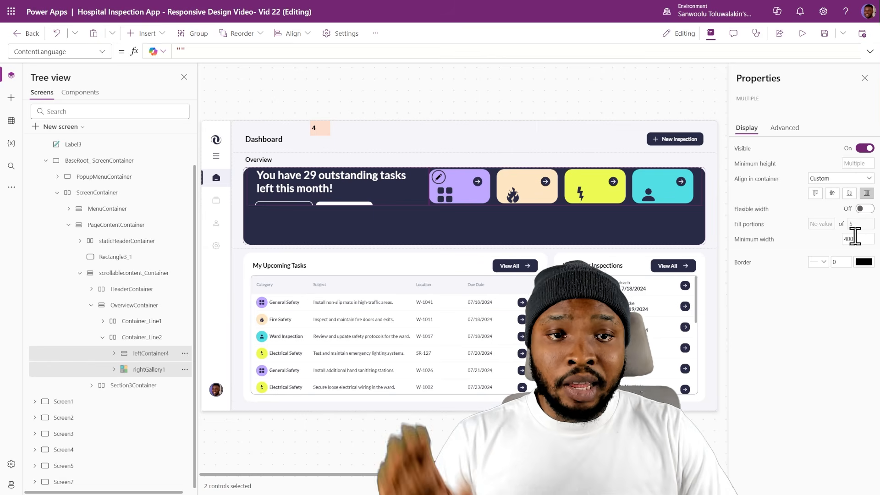
click(857, 164)
text(215)
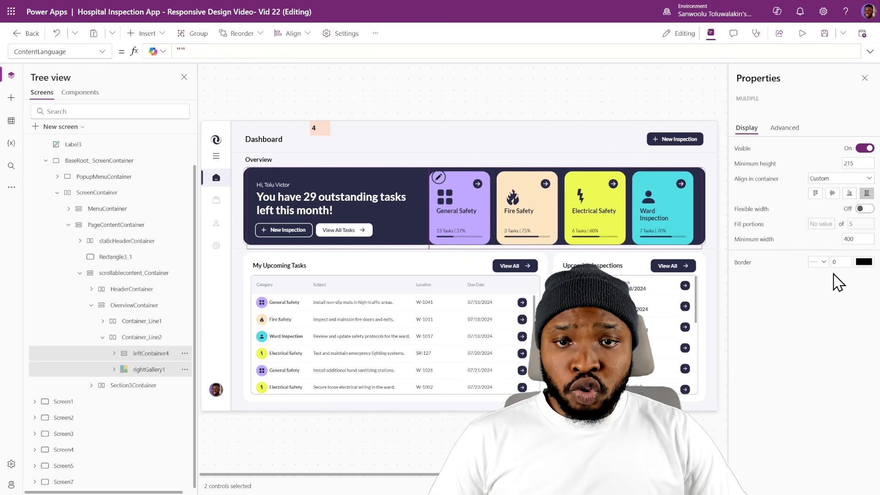
click(757, 243)
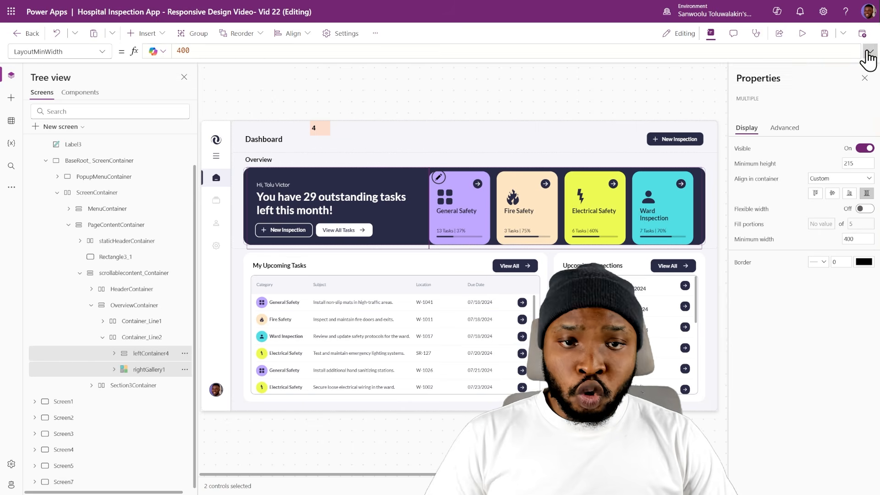
click(870, 52)
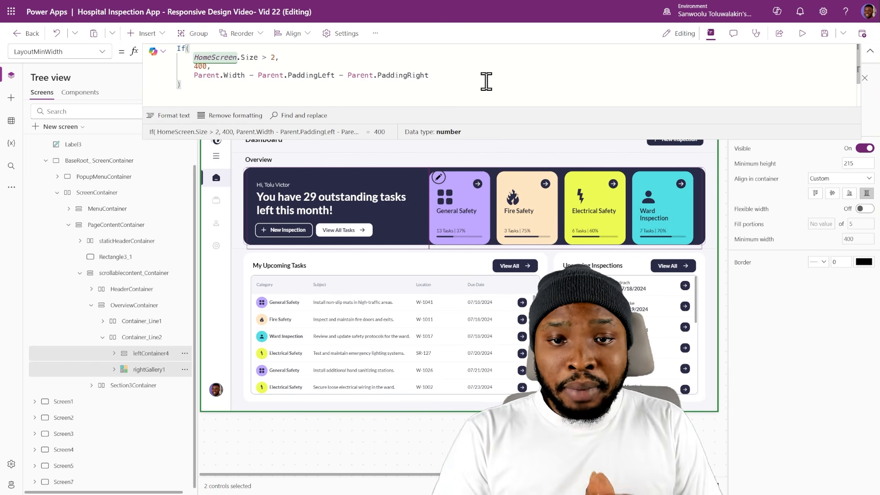
- Set leftContainer4's minimum height to Label1_1.Height + Label1_2.Height + Container5.Height + Self.PaddingTop + Self.PaddingBottom and review those child controls
click(146, 354)
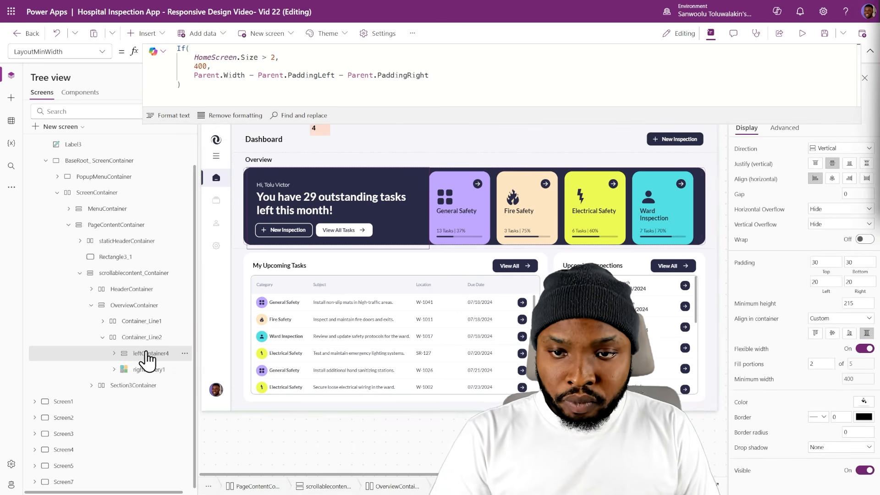
click(755, 304)
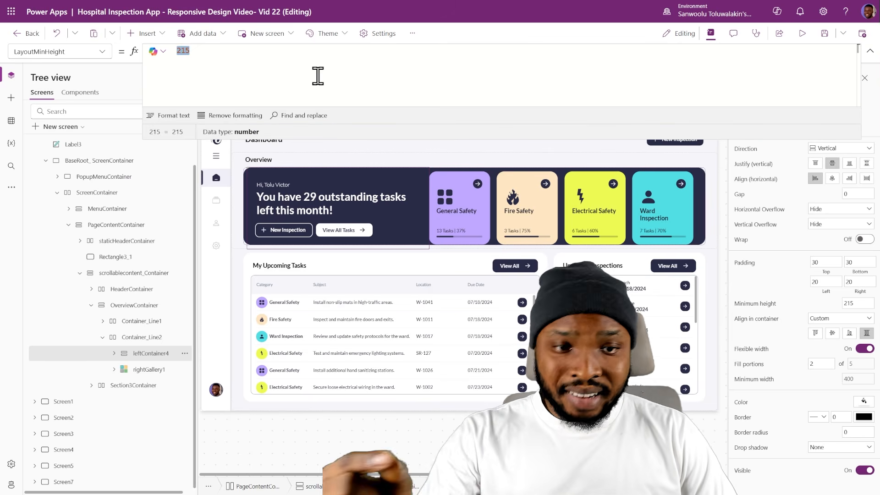
text(Label1_1.Height + Label1_2.Height + Container5.Height + Self.PaddingTop + Self.PaddingBottom)
click(114, 353)
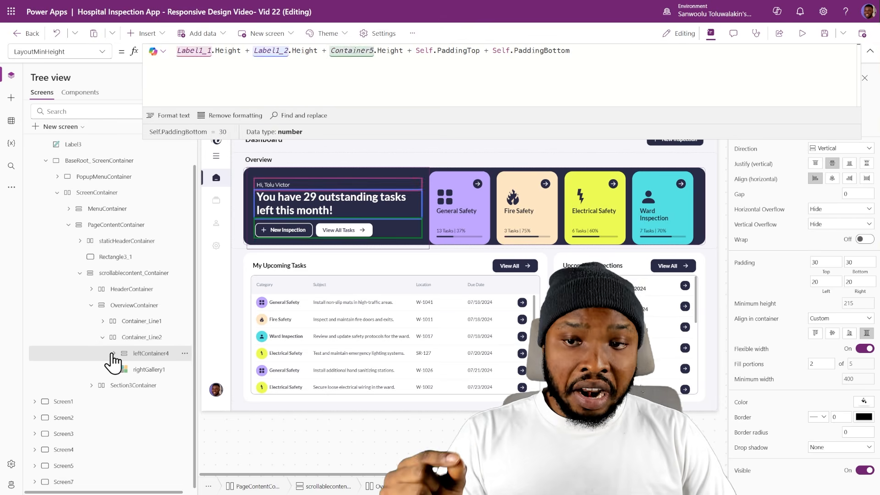
click(155, 371)
click(155, 386)
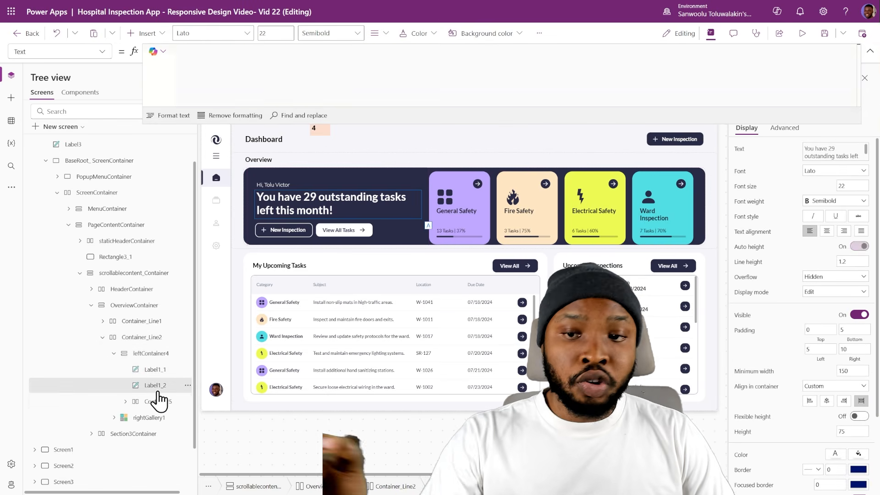
click(156, 402)
click(154, 357)
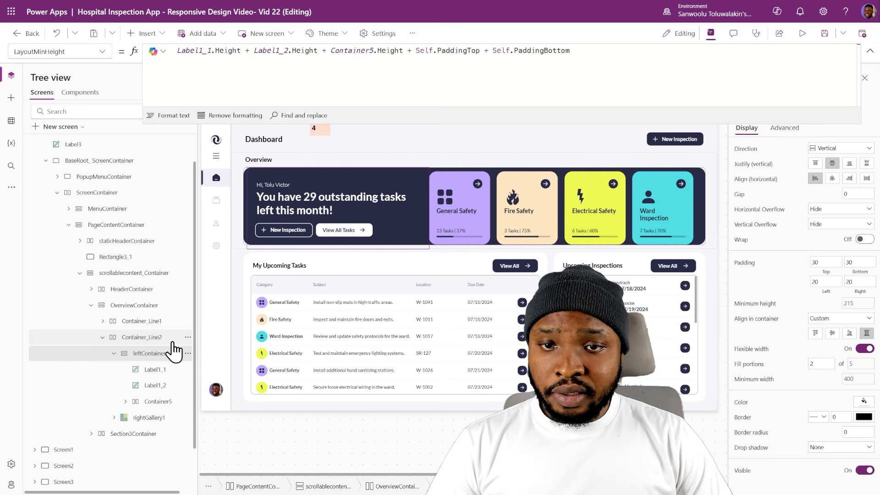
click(114, 353)
- Set Container_Line2's minimum height to 450 and OverviewContainer's height to 500
click(157, 338)
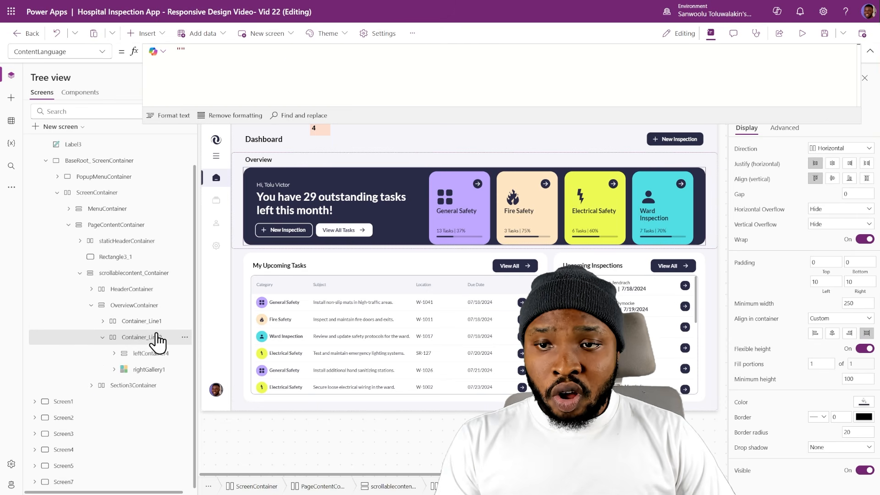
double_click(857, 378)
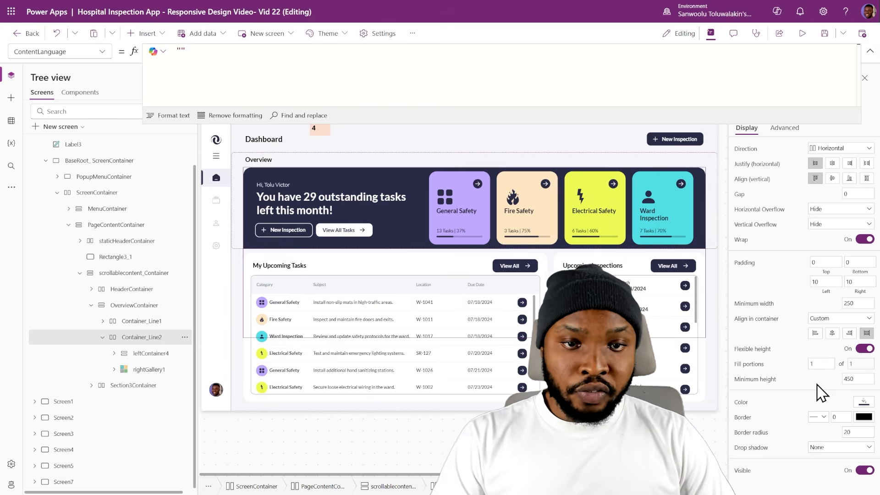
click(140, 306)
double_click(853, 364)
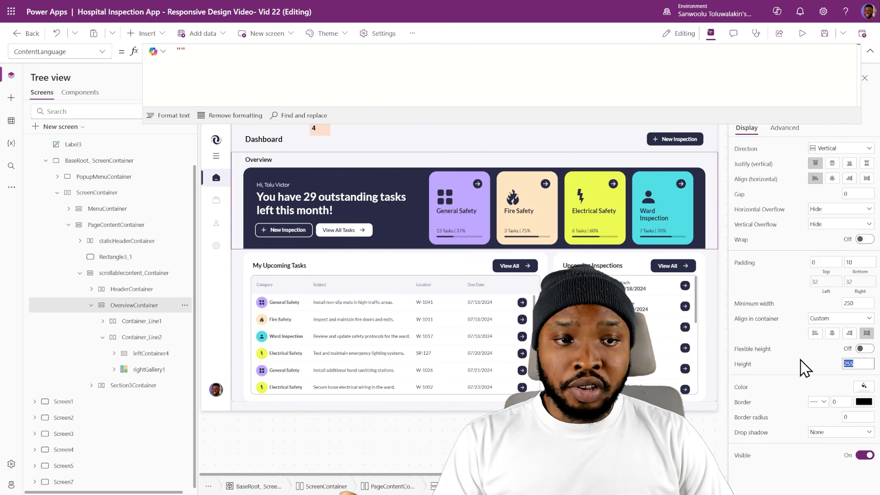
text(500)
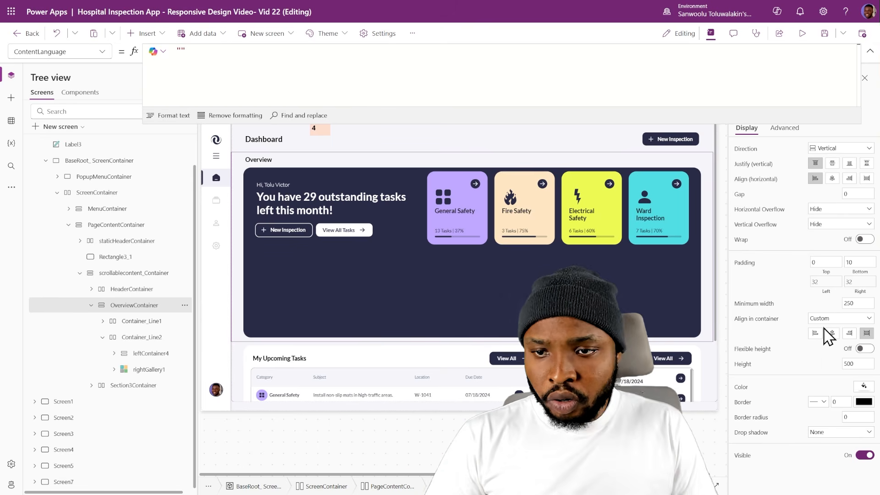
click(870, 51)
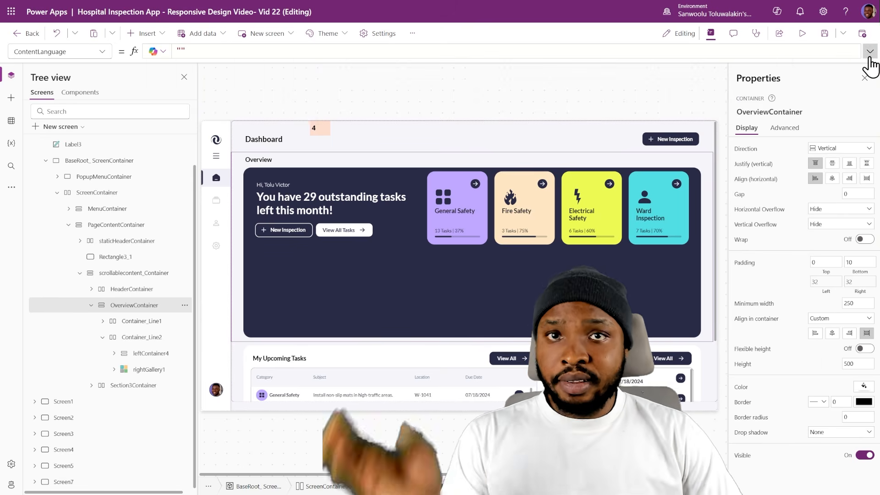
- Preview the app on an Apple iPhone 14 Plus to check how the overview section wraps
click(802, 34)
click(830, 35)
scroll(790, 115, down, 2)
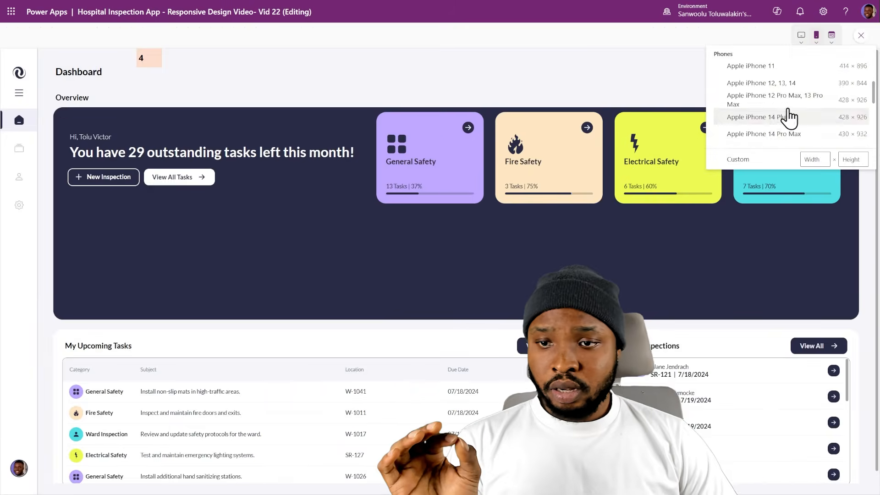
click(789, 116)
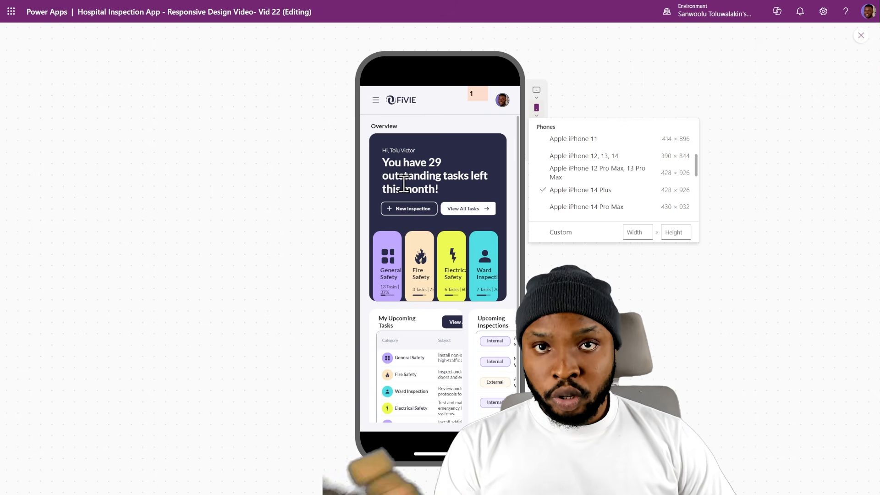
key(Escape)
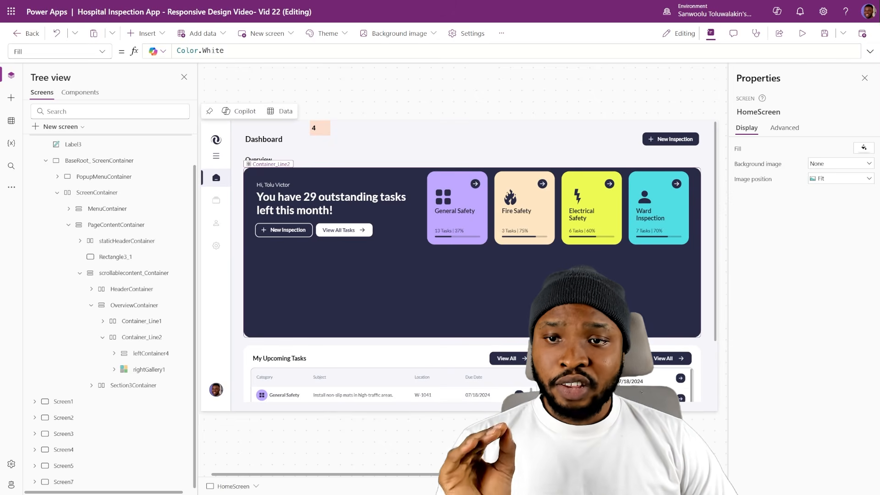
- Set the font size of the outstanding tasks label, Label1_2, to If(HomeScreen.Size > 2, 22, 18)
click(296, 202)
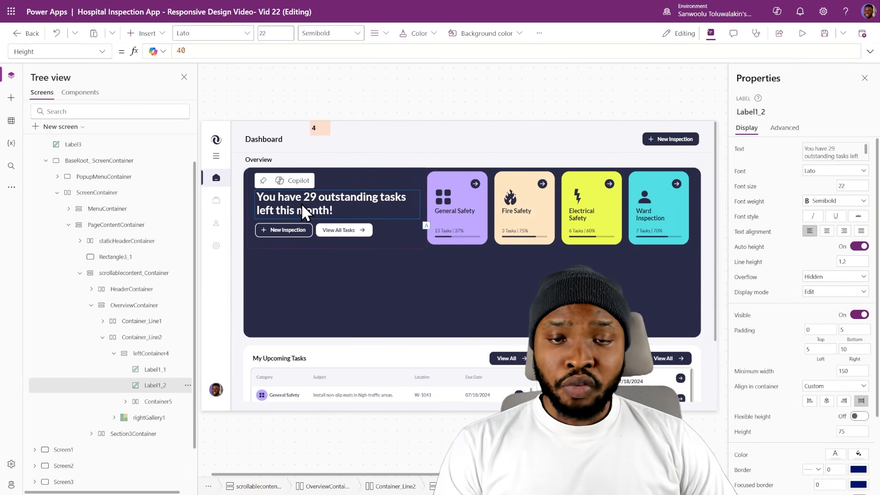
click(748, 188)
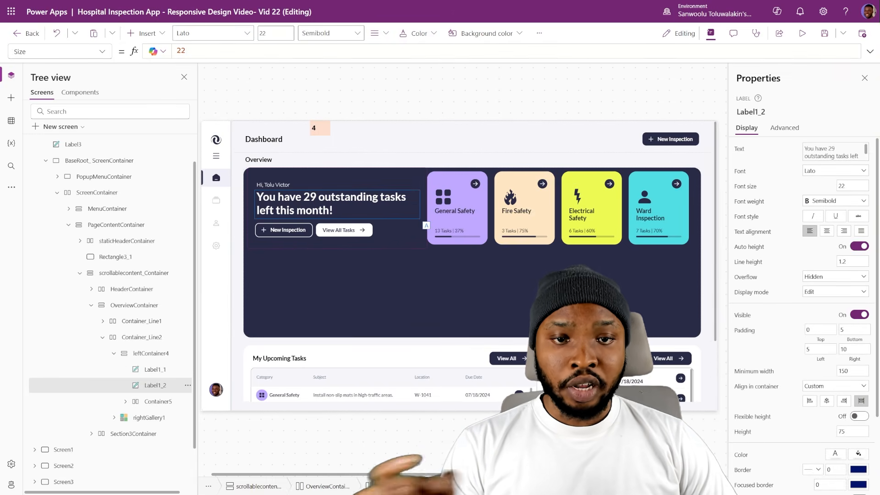
click(368, 53)
key(ctrl+a)
text(If(HomeScreen.Size > 2, 22, 18))
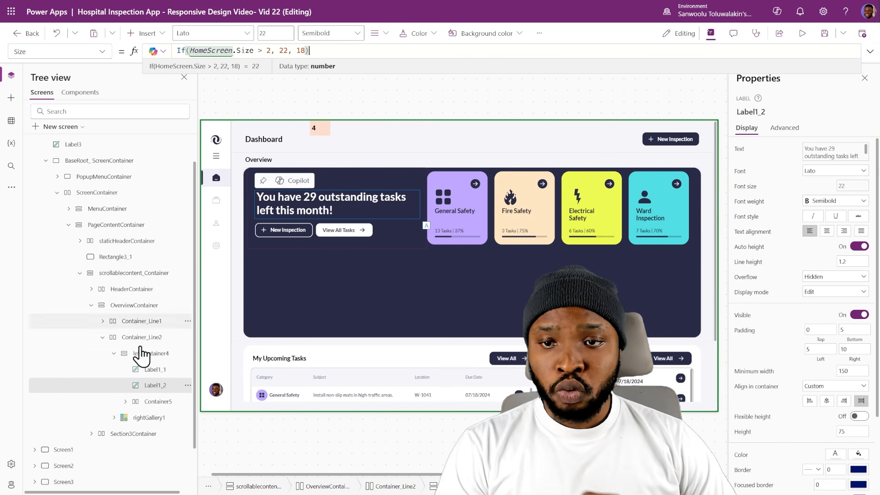
- Make CustomButton_4 in Container5 visible only when HomeScreen.Size >=3
click(124, 402)
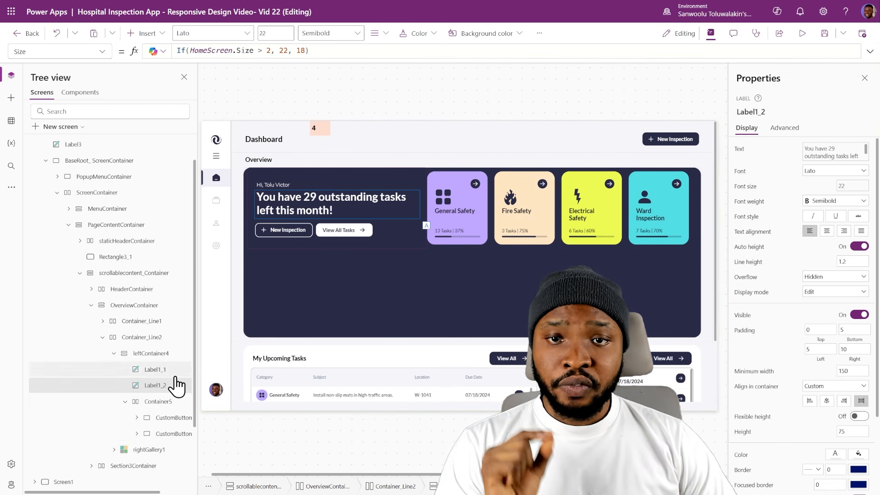
scroll(170, 390, down, 2)
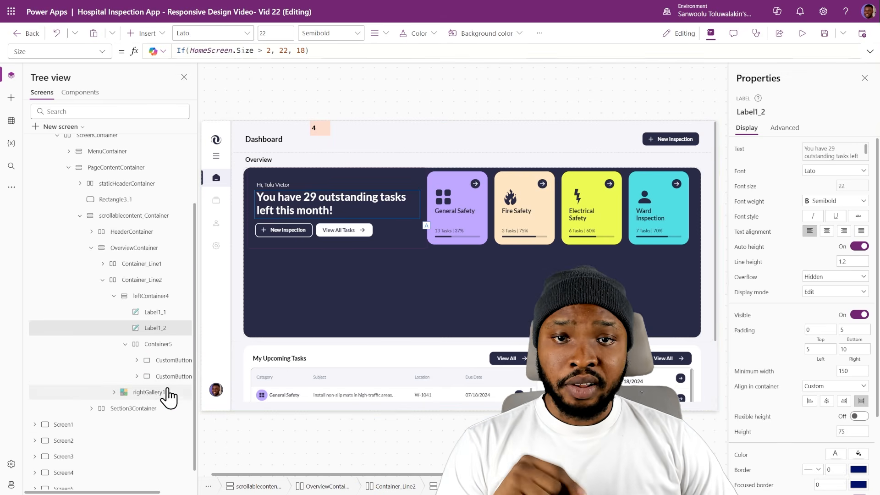
click(161, 362)
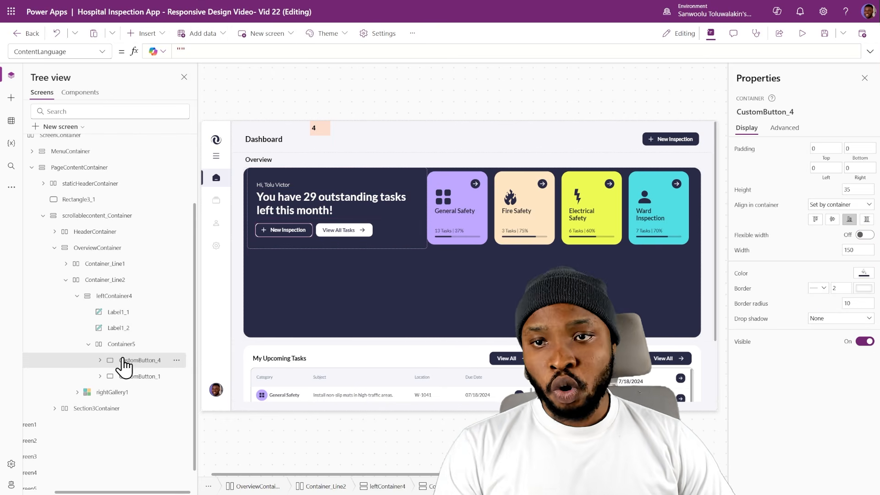
click(743, 341)
click(238, 49)
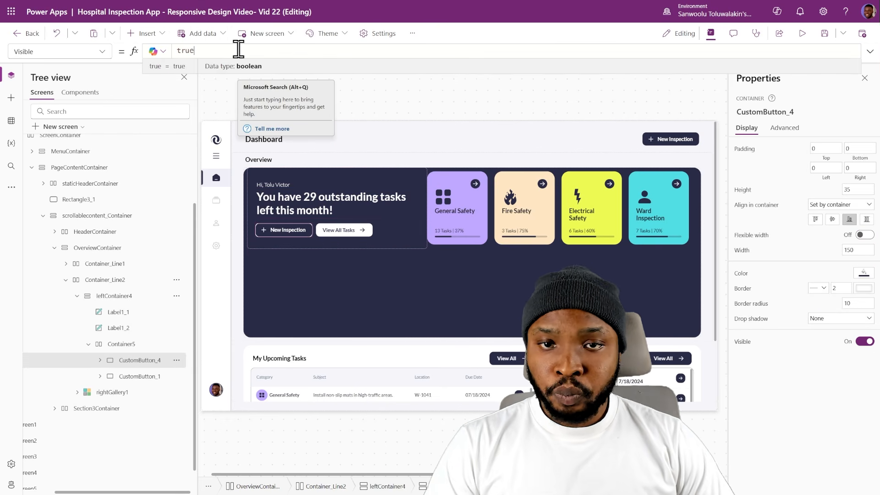
text(HomeScreen.Size >=3)
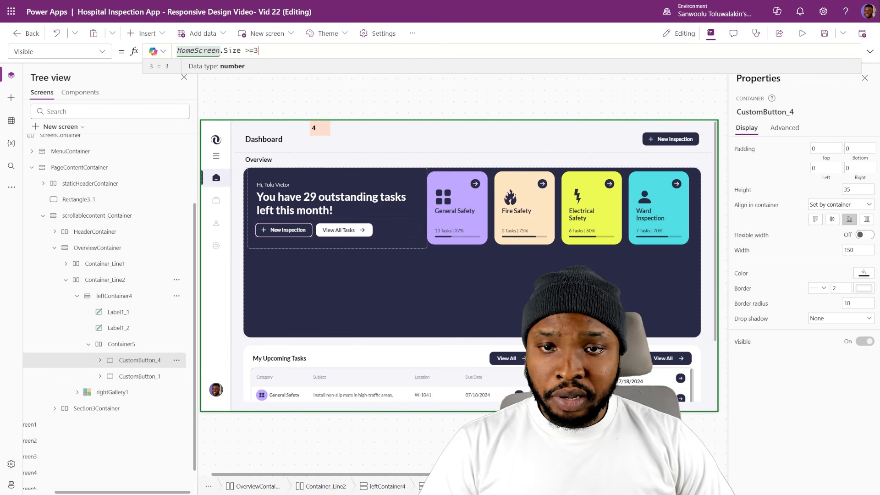
- Set both the top and bottom padding of leftContainer4 to If(HomeScreen.Size > 2, 30, 10)
click(126, 299)
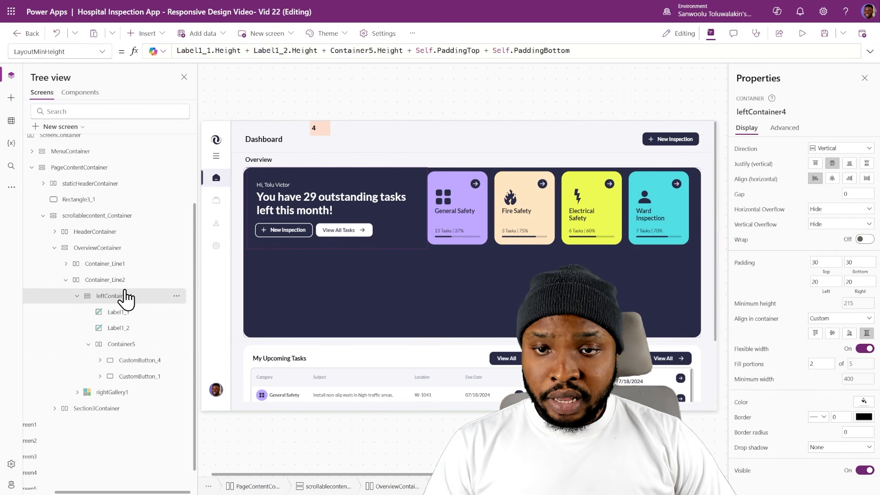
click(826, 264)
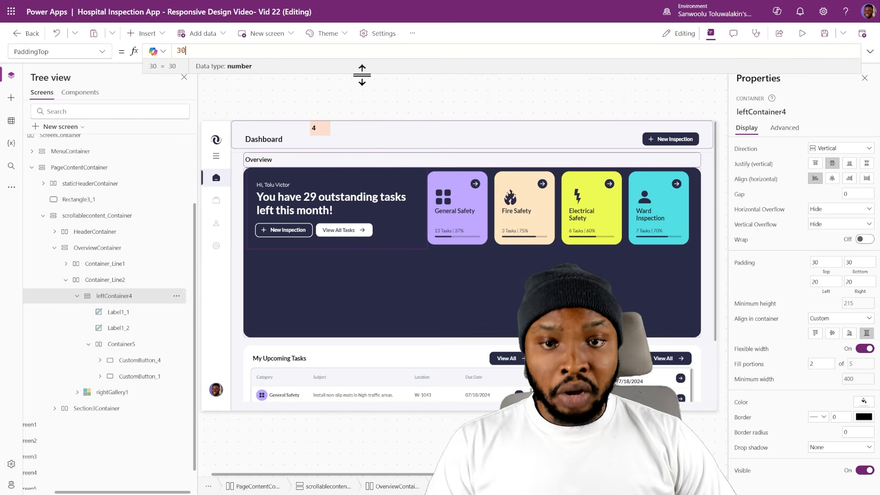
click(870, 51)
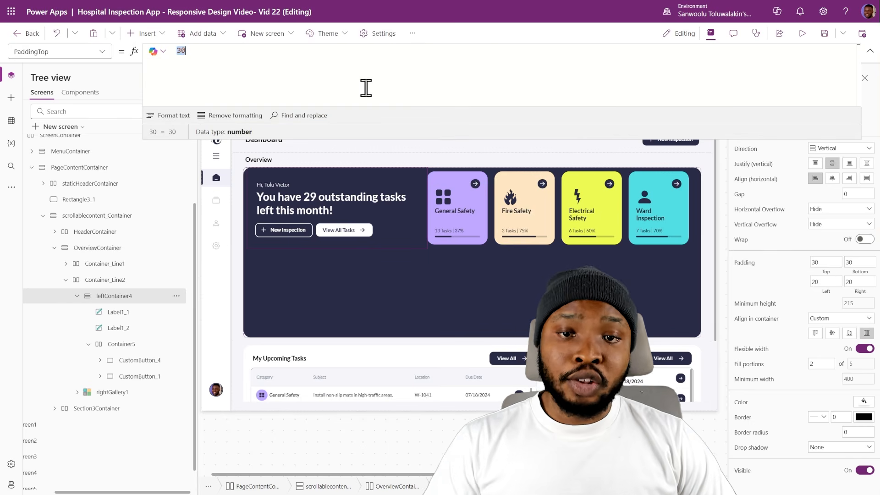
text(If(     HomeScreen.Size > 2,     30,     10 ))
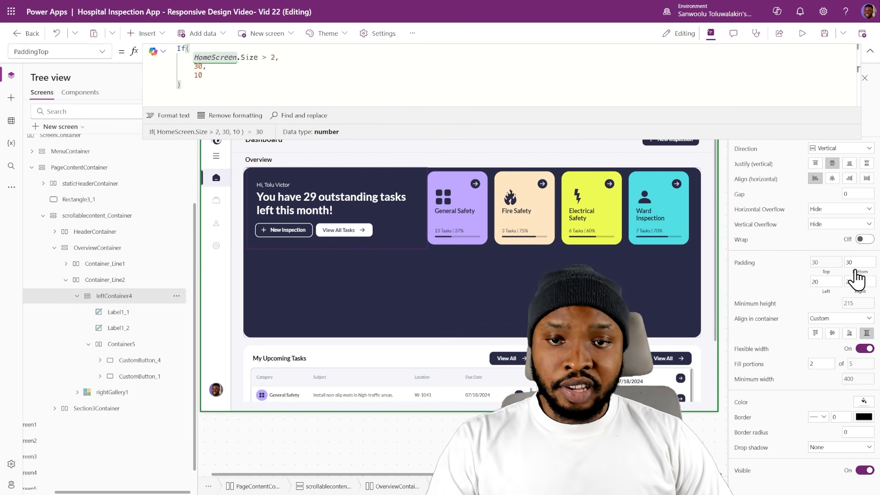
click(856, 268)
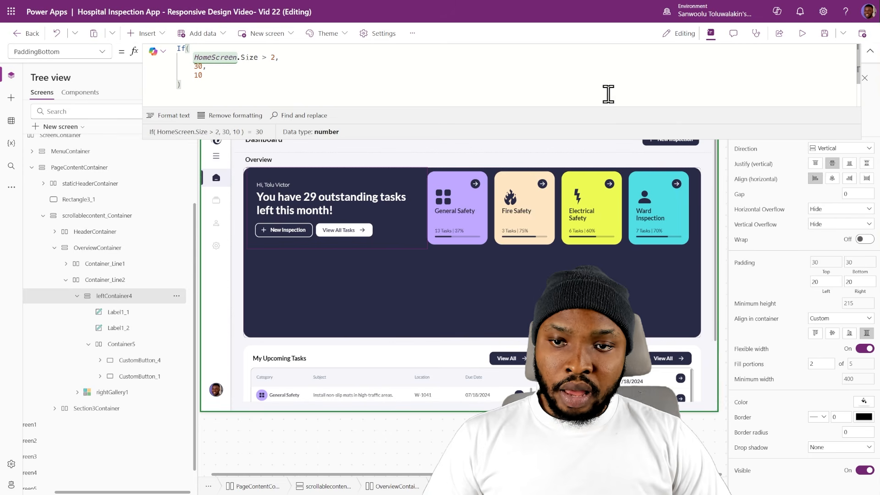
click(615, 78)
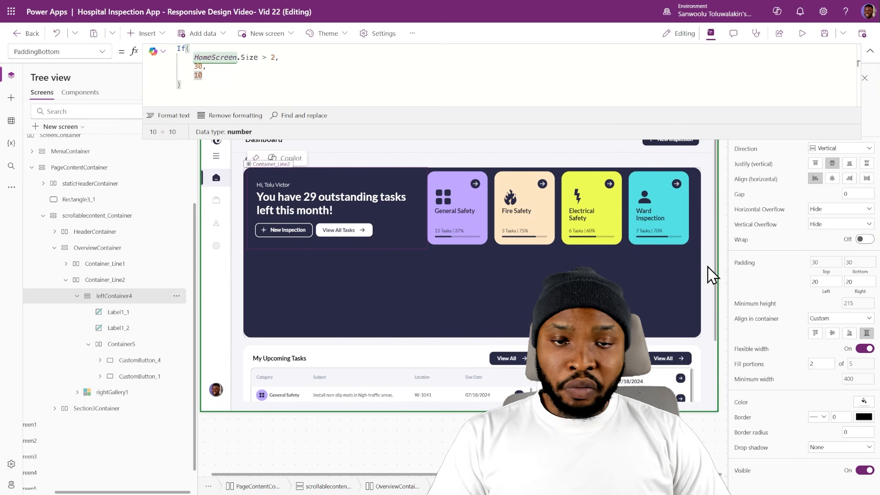
- Set both the left and right padding of leftContainer4 to If(HomeScreen.Size > 2, 20, 10)
click(830, 283)
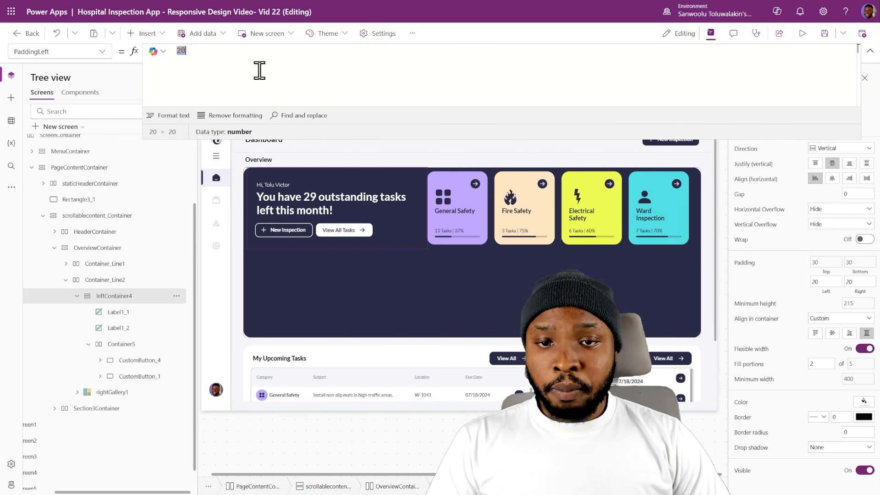
text(If( HomeScreen.Size > 2, 20, 10 ))
click(862, 290)
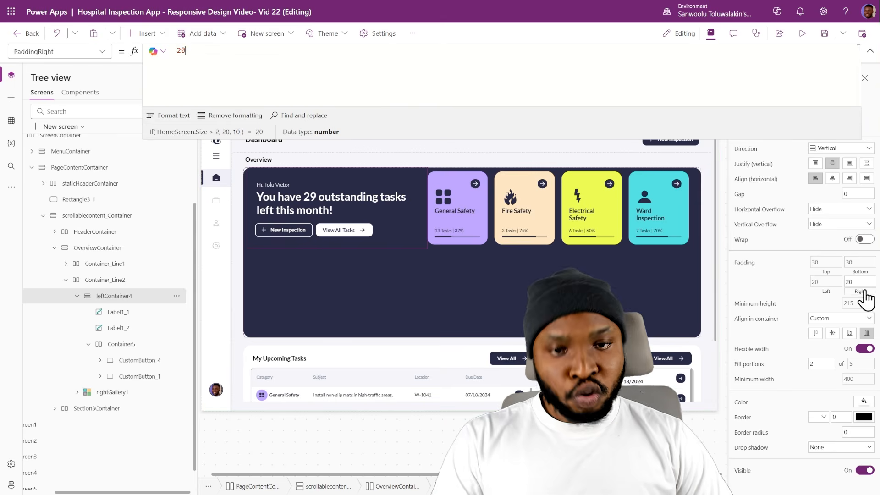
key(ctrl+a)
text(If(     HomeScreen.Size > 2,     20,     10 ))
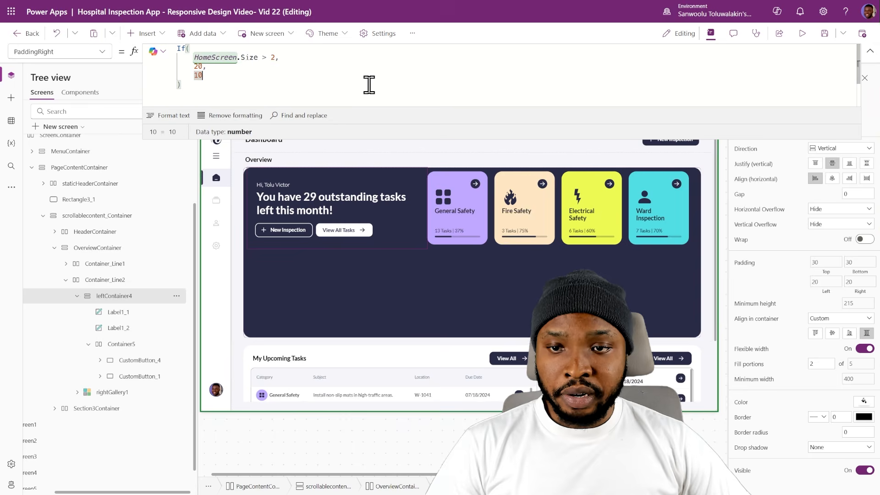
- Set Container_Line2's top padding to If(HomeScreen.Size > 2, 0, 10) and preview the app
click(108, 279)
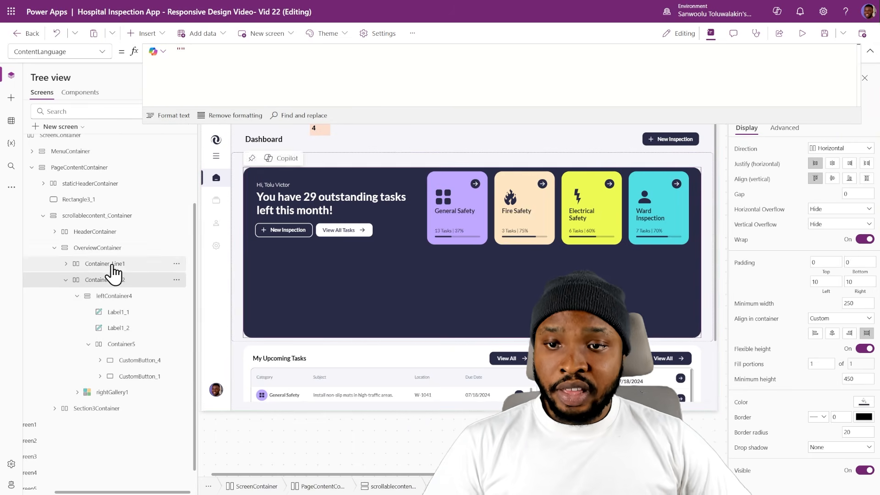
click(826, 271)
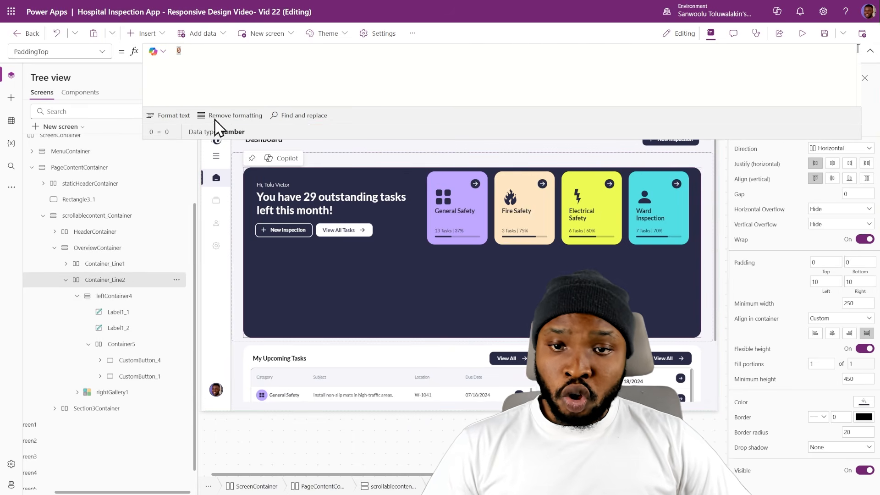
text(If(     HomeScreen.Size > 2,     0,     10 ))
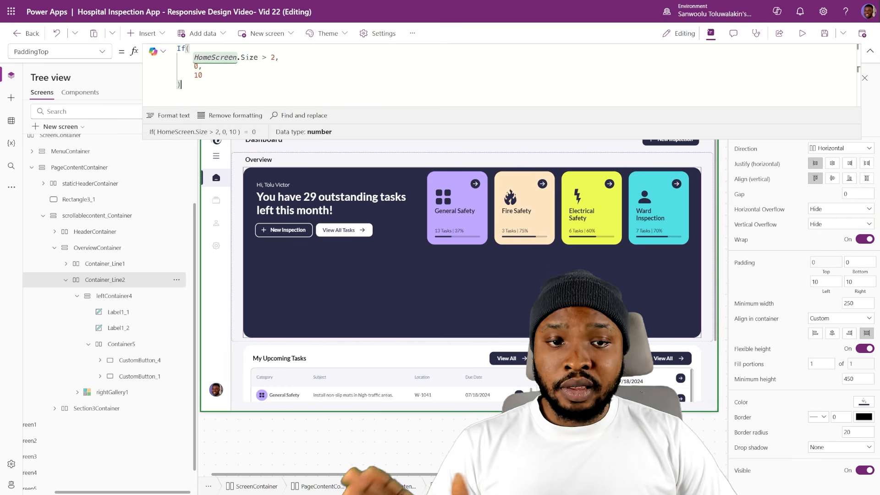
click(802, 33)
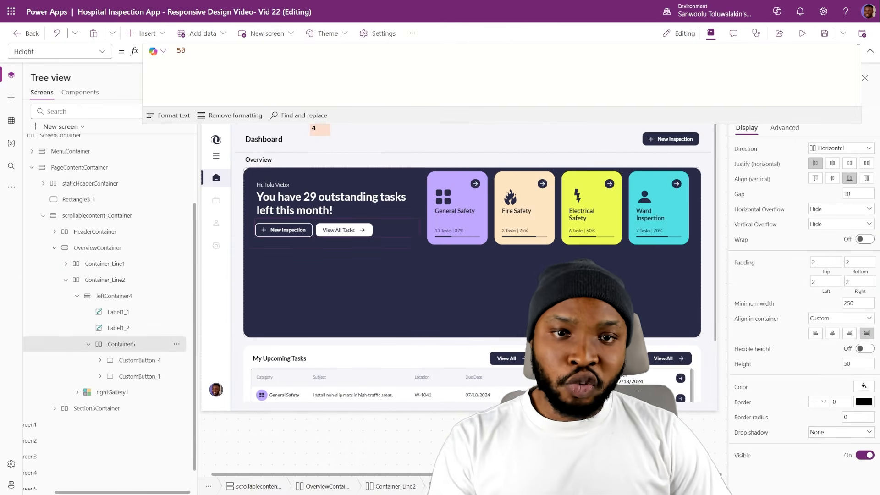
- Set the gap of Container5 to If(HomeScreen.Size > 2, 10, 0) and preview the app
click(740, 194)
click(273, 74)
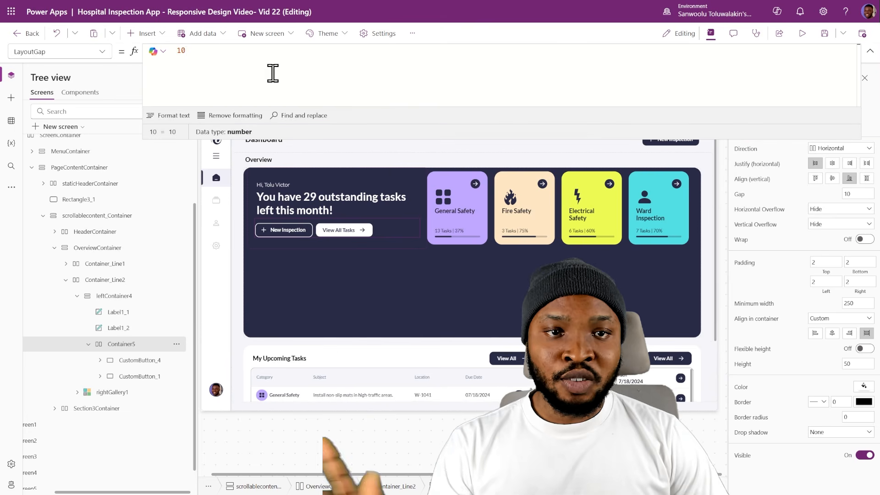
key(ctrl+a)
text(If(HomeScreen.Size > 2, 10, 0))
click(801, 34)
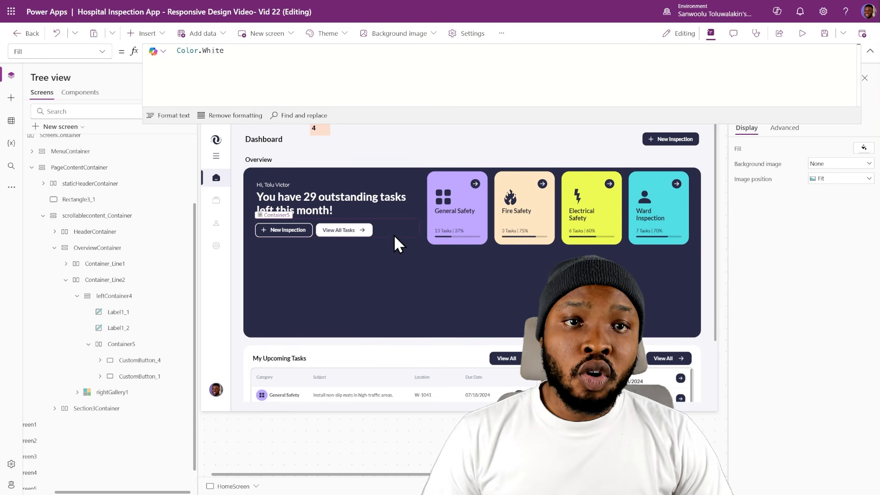
- Examine the full minimum height formula of rightGallery1 inside Container_Line2
click(77, 296)
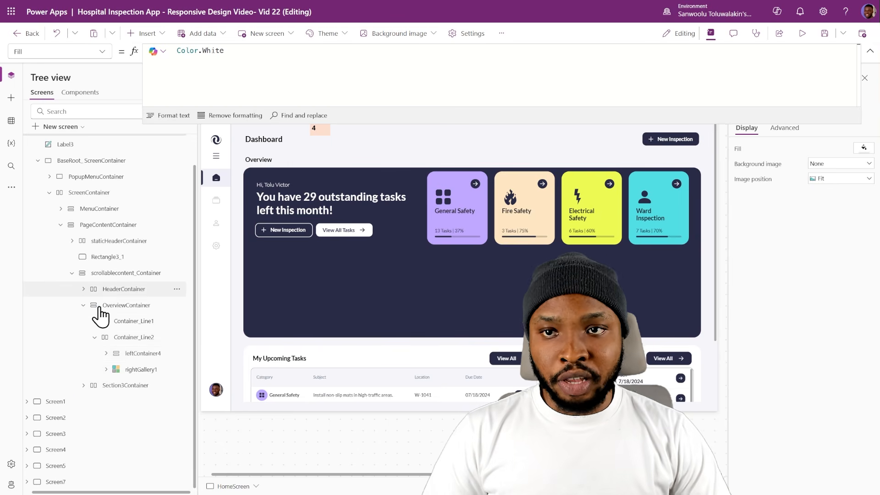
click(149, 358)
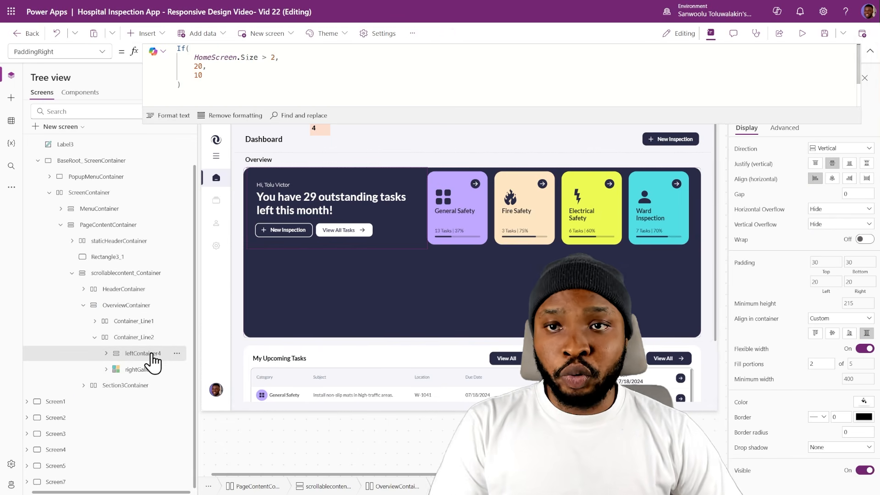
click(147, 370)
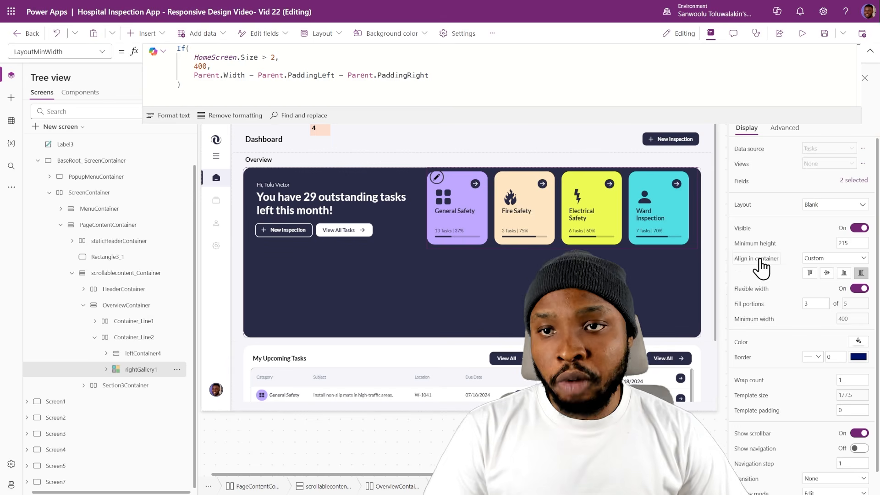
click(755, 244)
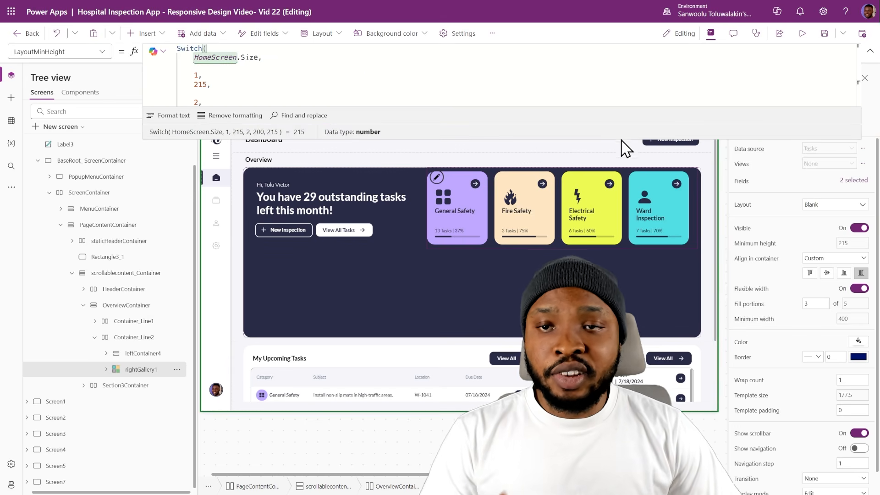
drag(621, 139, 614, 263)
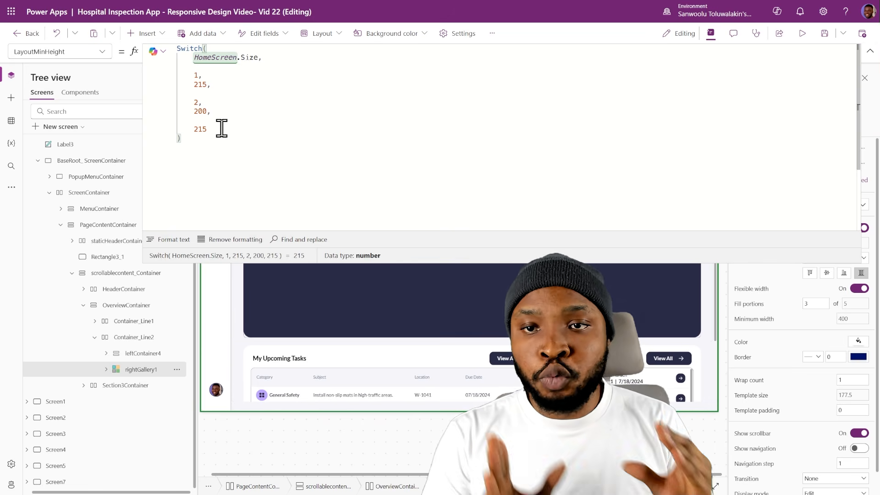
- Make Container6_2 inside rightGallery1's rootContainer3 visible only when HomeScreen.Size > 2
click(106, 369)
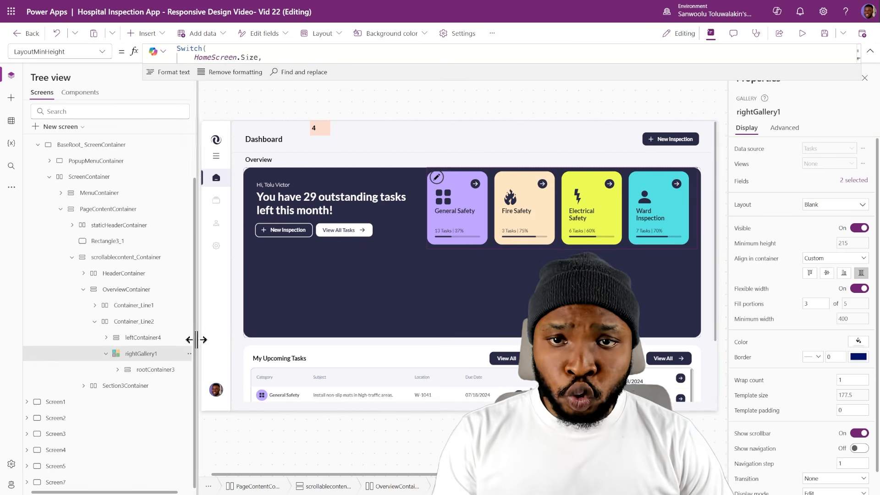
drag(199, 329, 226, 330)
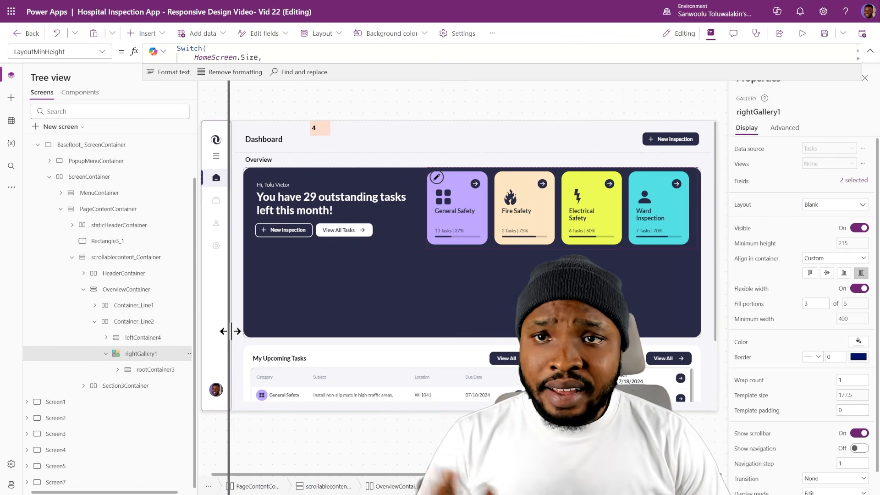
click(125, 375)
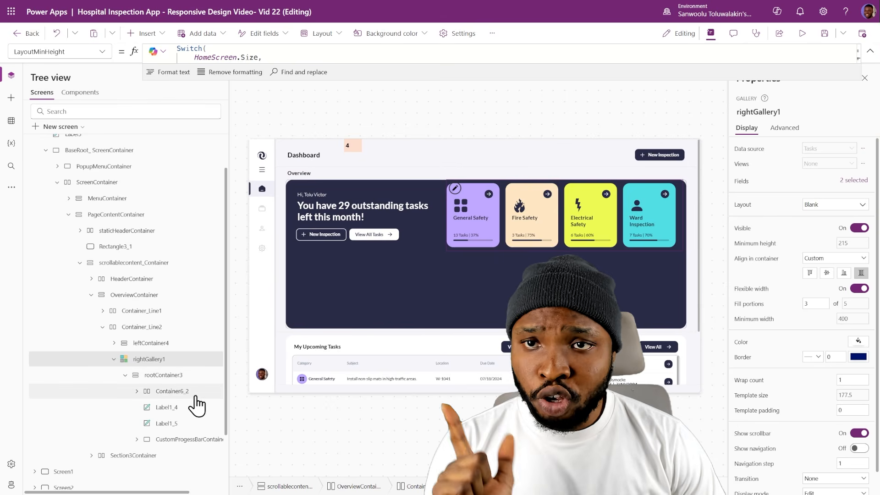
click(167, 392)
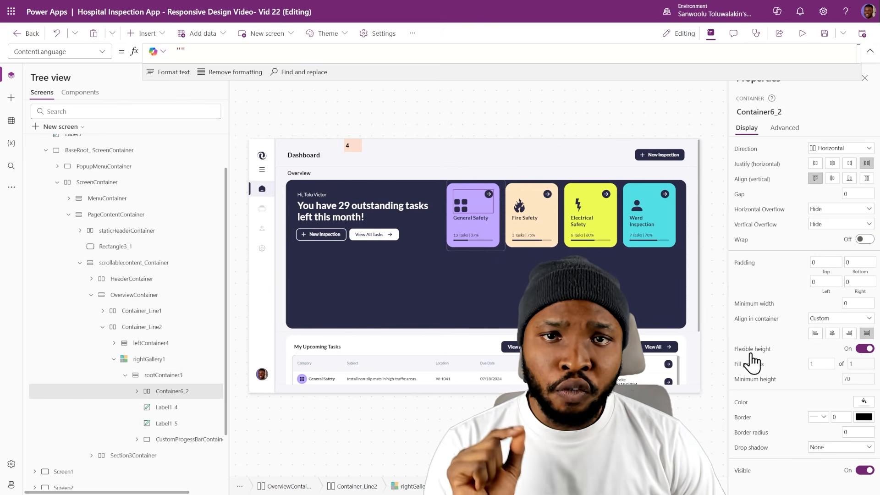
click(743, 470)
key(ctrl+a)
text(HomeScreen.Size > 2)
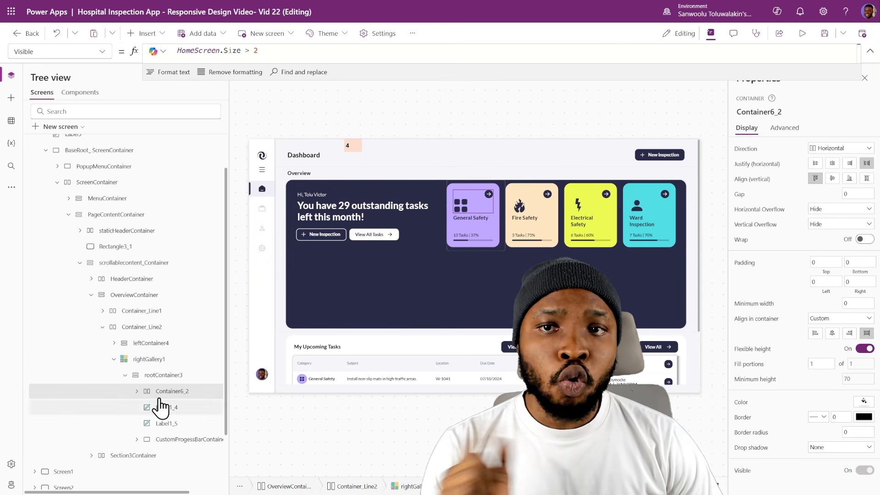
- Add a button to rightGallery1 that takes its position and size from rootContainer3 and is visible only when HomeScreen.Size <=2
click(151, 361)
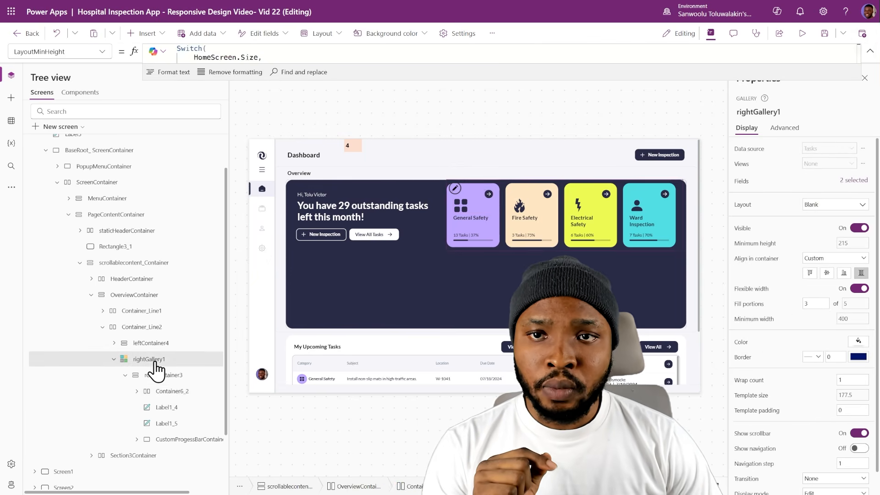
click(452, 208)
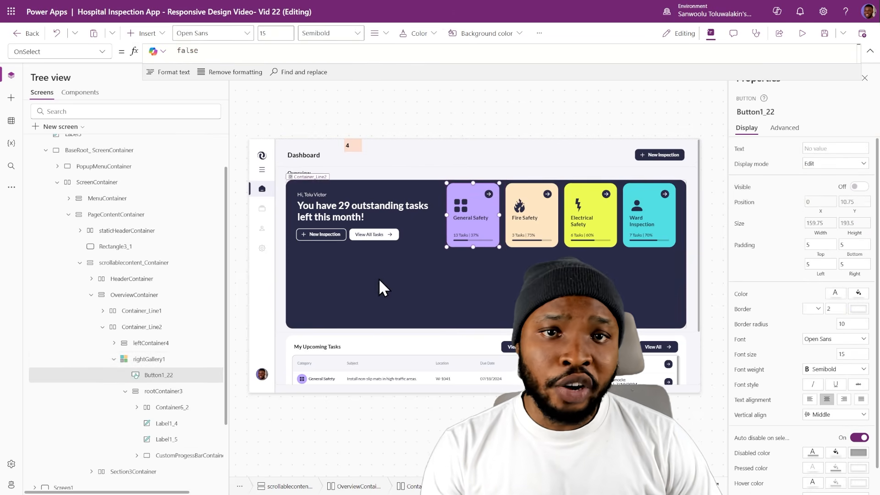
click(818, 205)
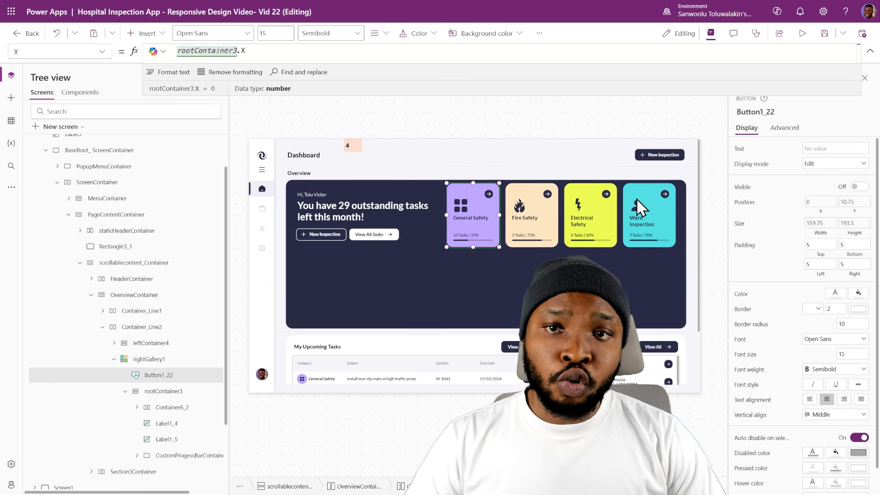
click(851, 203)
click(818, 223)
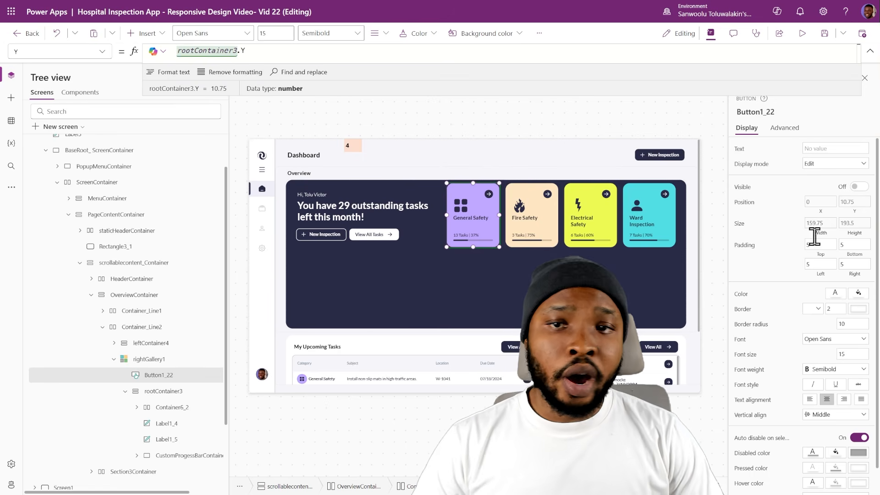
click(854, 224)
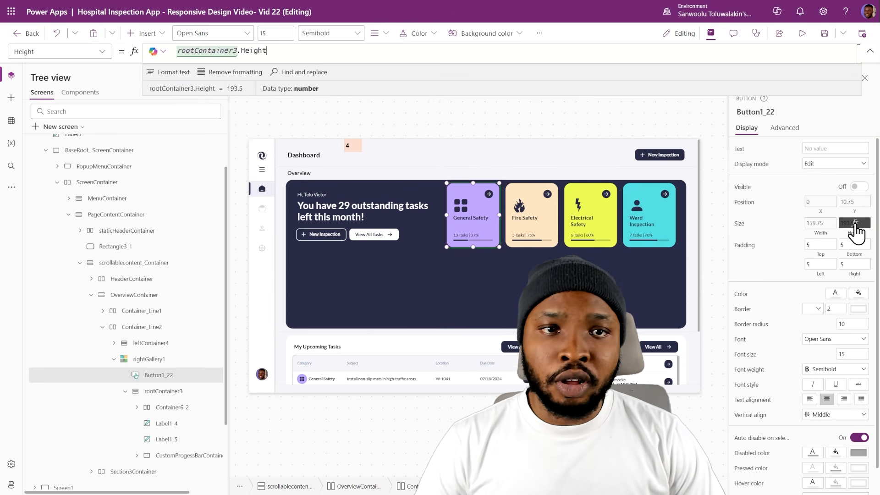
click(742, 186)
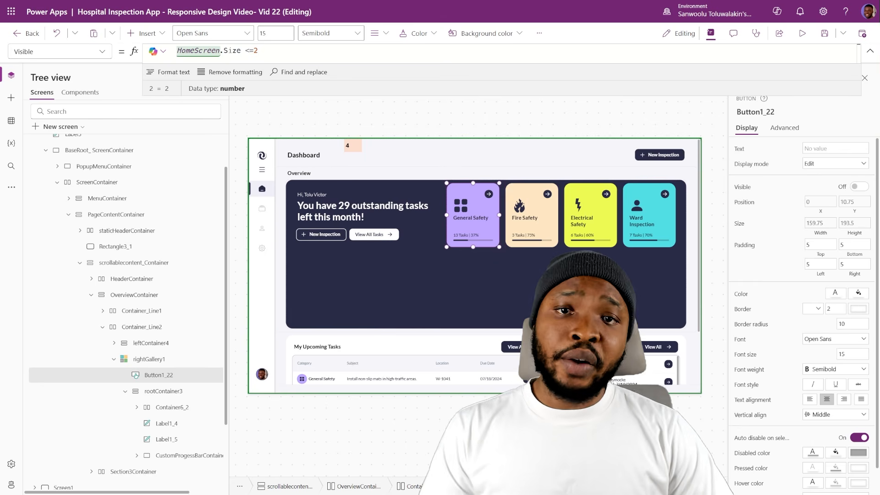
- Set the wrap count of rightGallery1 to If(HomeScreen.Size > 2, 1, 2)
click(148, 359)
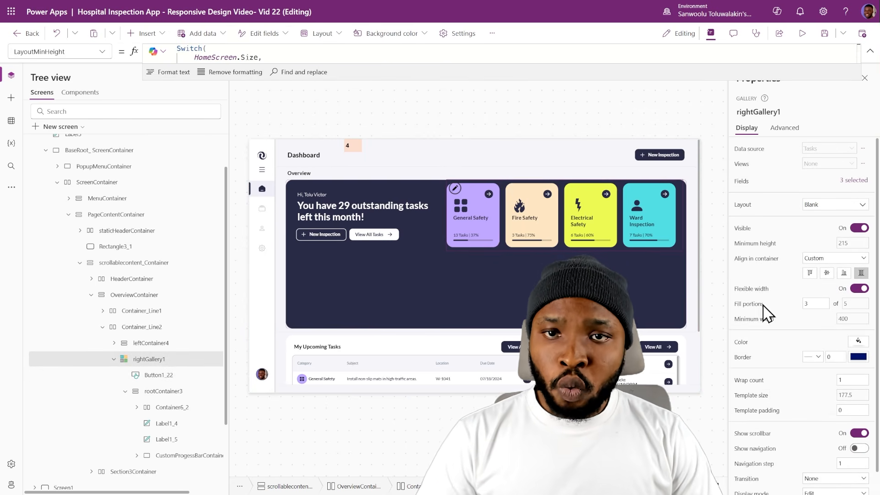
click(752, 382)
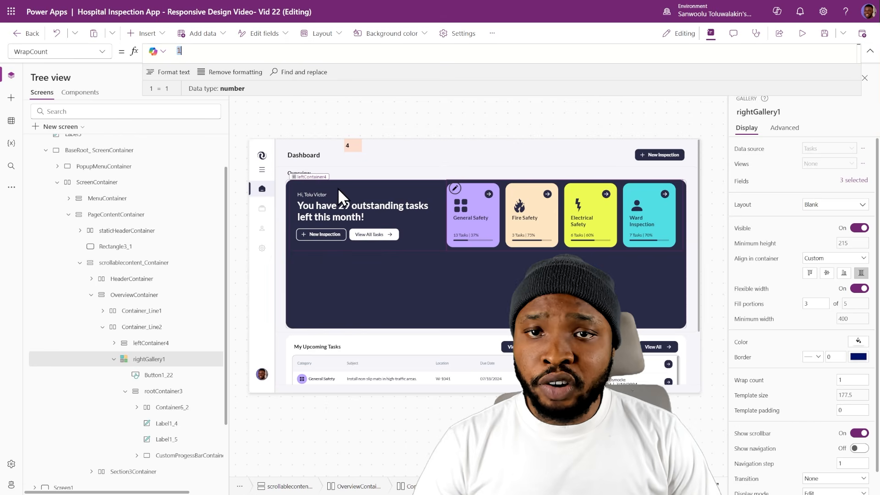
text(If(HomeScreen.Size > 2, 1, 2))
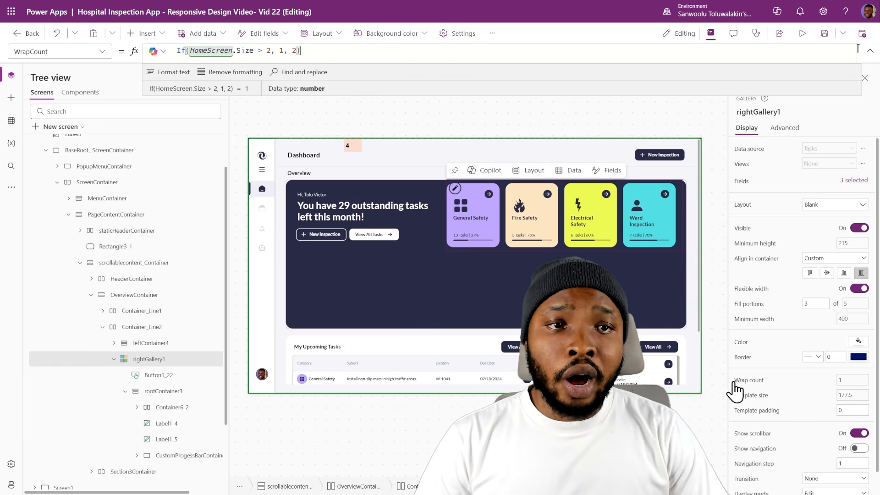
- Set rightGallery1's template size to If(HomeScreen.Size > 2, (Self.Width - (Self.TemplatePadding * (Self.AllItemsCount+1)))/Self.AllItemsCount, (Self.Width - (Self.TemplatePadding * (Self.AllItemsCount+1)))/2) - 1
click(747, 395)
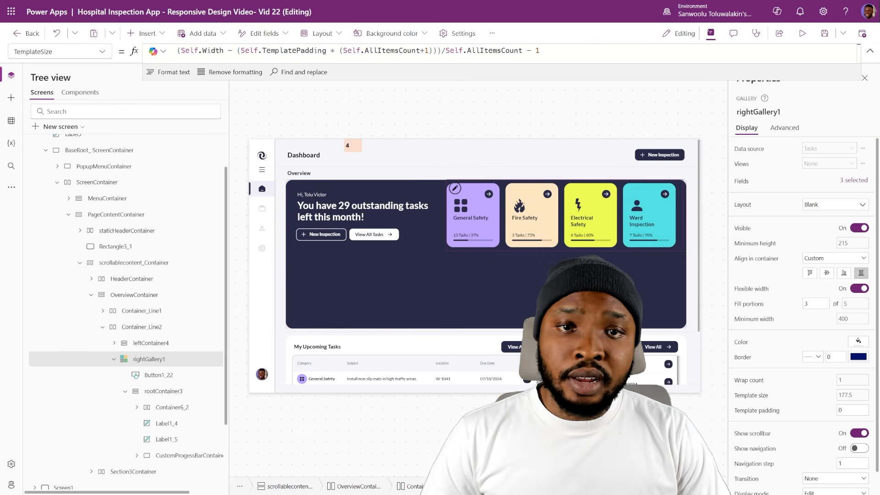
click(564, 57)
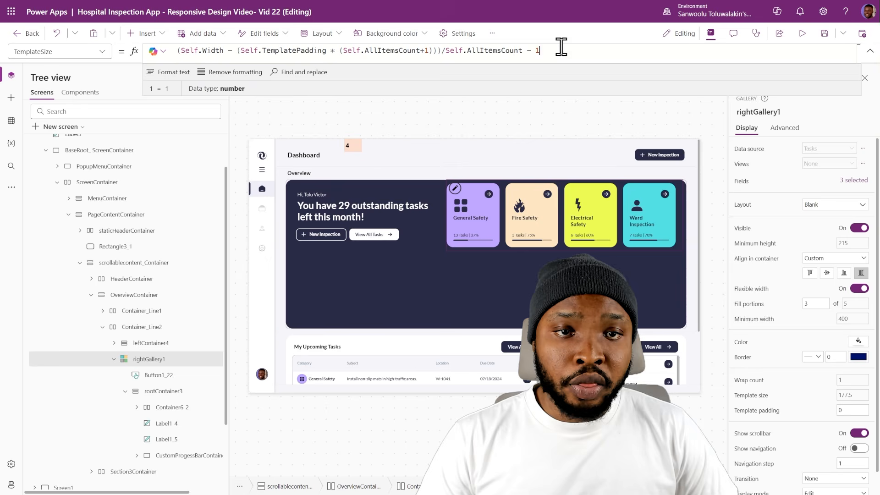
click(872, 54)
click(870, 51)
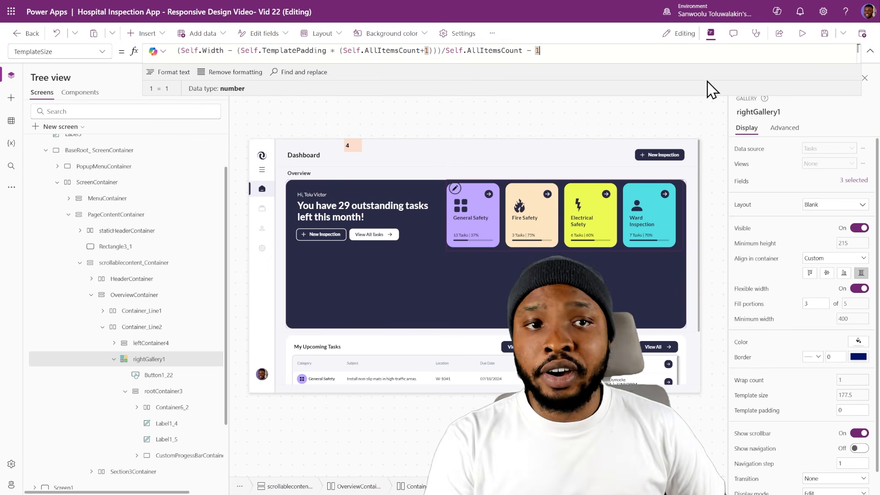
drag(591, 95, 596, 179)
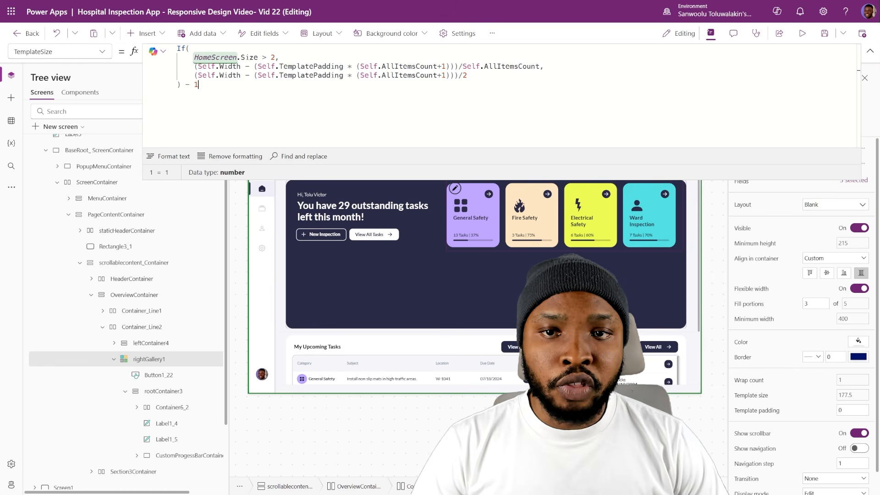
- Set the X position of rootContainer3 inside rightGallery1 to If(HomeScreen.Size > 2, 0, 10)
click(166, 391)
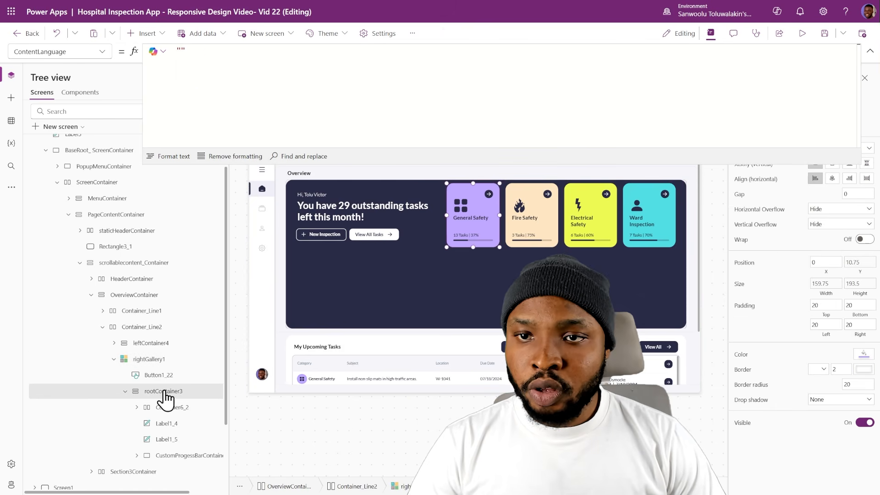
click(827, 271)
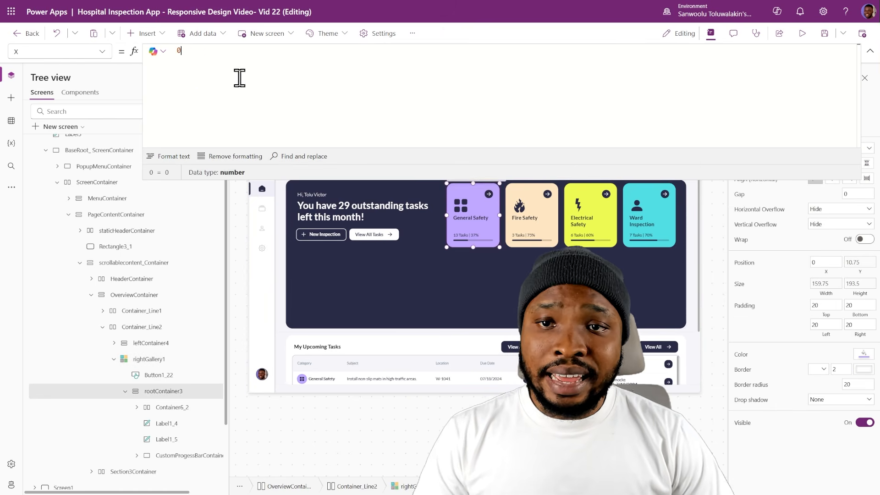
text(If(     HomeScreen.Size > 2,     0,     10 ))
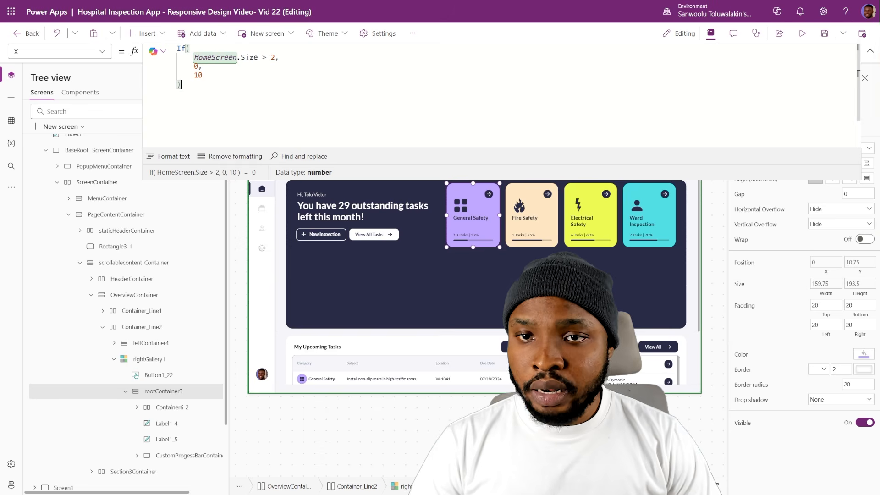
key(Escape)
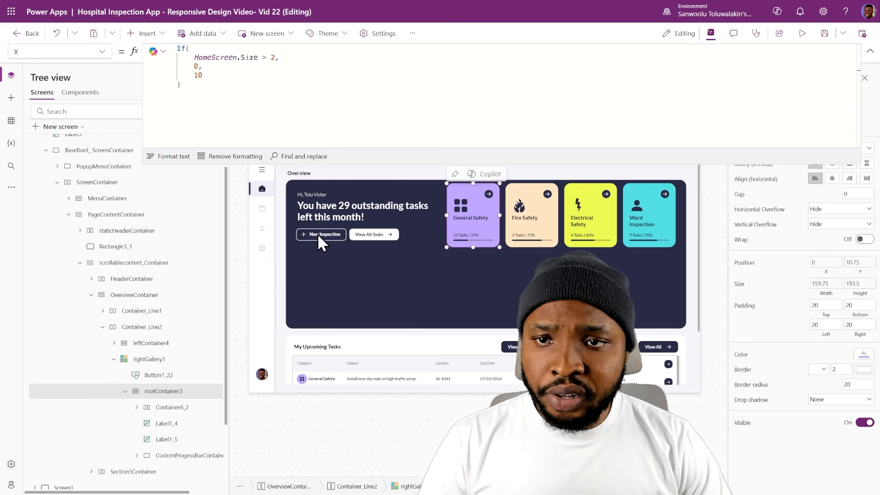
- Set Label1_4's height to If(HomeScreen.Size = 2, 25, 50) and centre rootContainer3's contents vertically
click(164, 424)
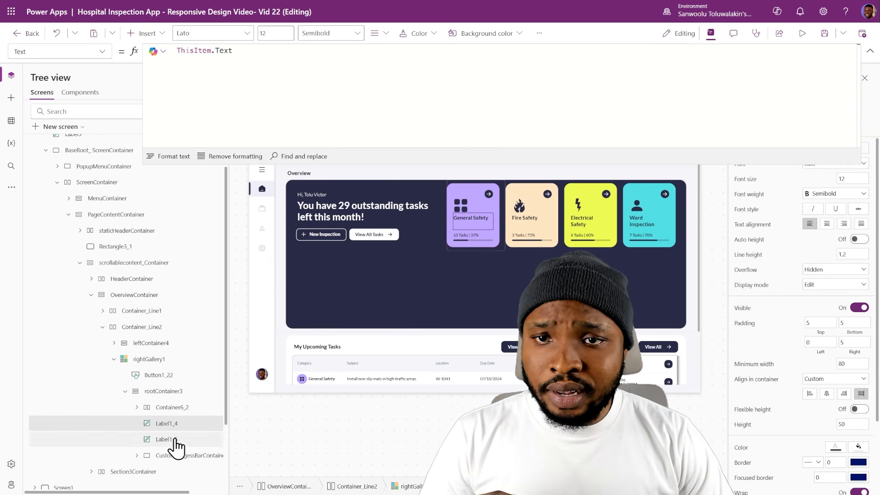
click(746, 426)
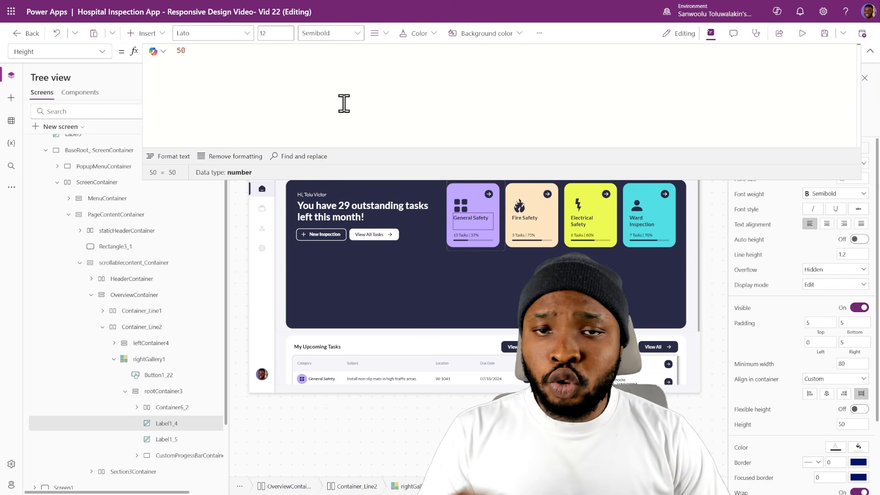
text(If(     HomeScreen.Size = 2,     25,     50 ))
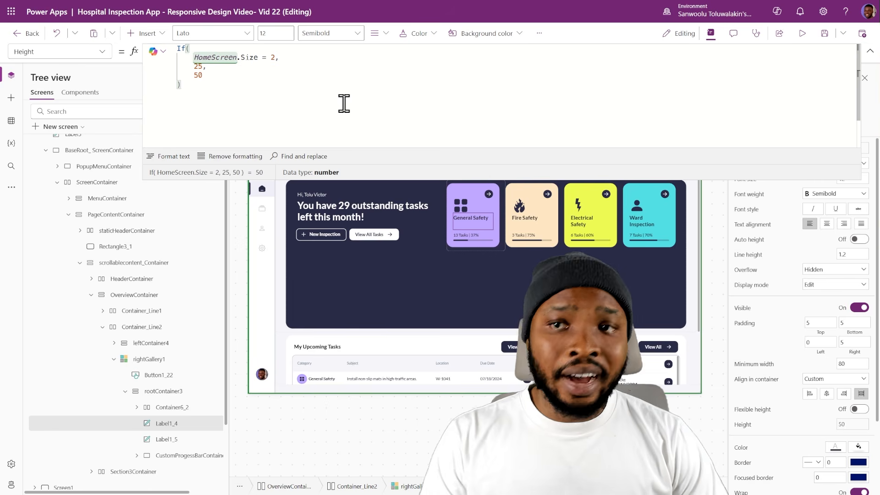
drag(205, 67, 193, 69)
click(202, 74)
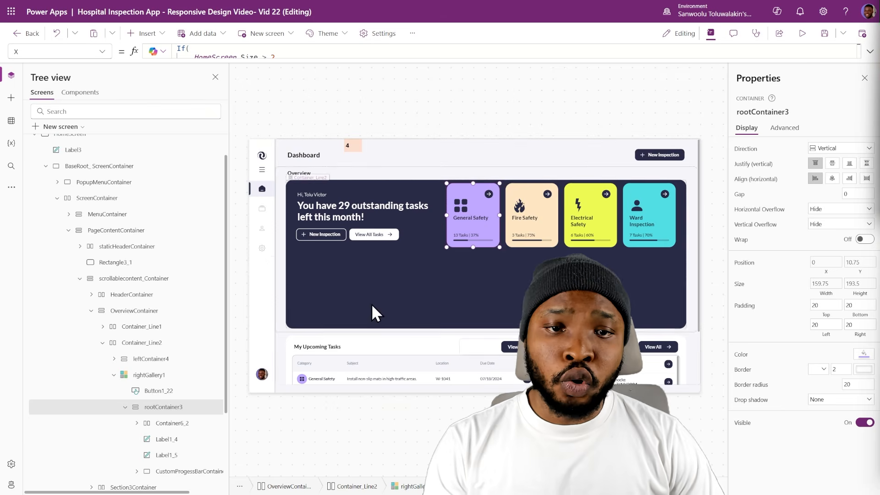
click(833, 165)
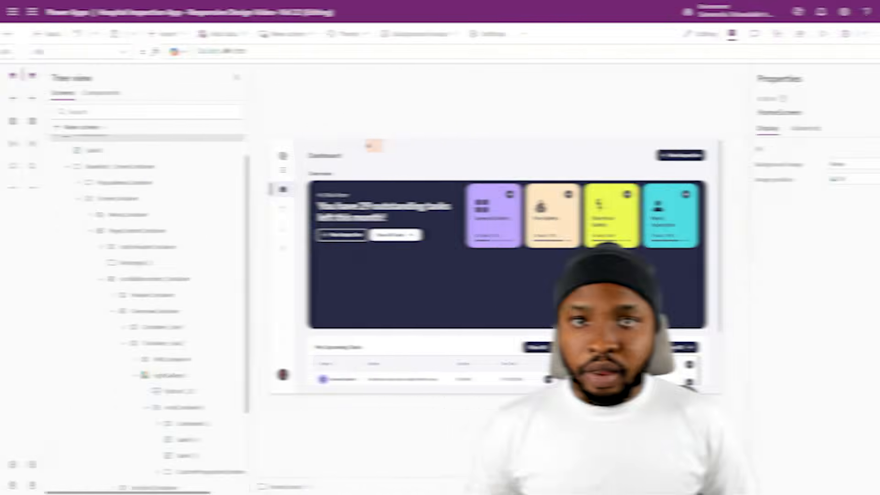
- Turn off Container_Line2's flexible height and set its height to Self.PaddingTop + Self.PaddingBottom + If(HomeScreen.Size > 2, leftContainer4.Height, leftContainer4.Height + Self.LayoutGap + rightGallery1.Height)
click(104, 370)
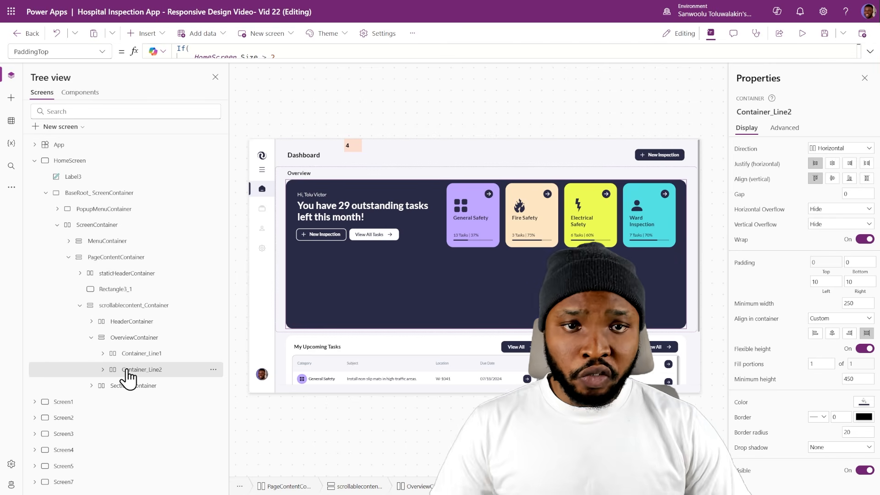
click(865, 348)
click(745, 369)
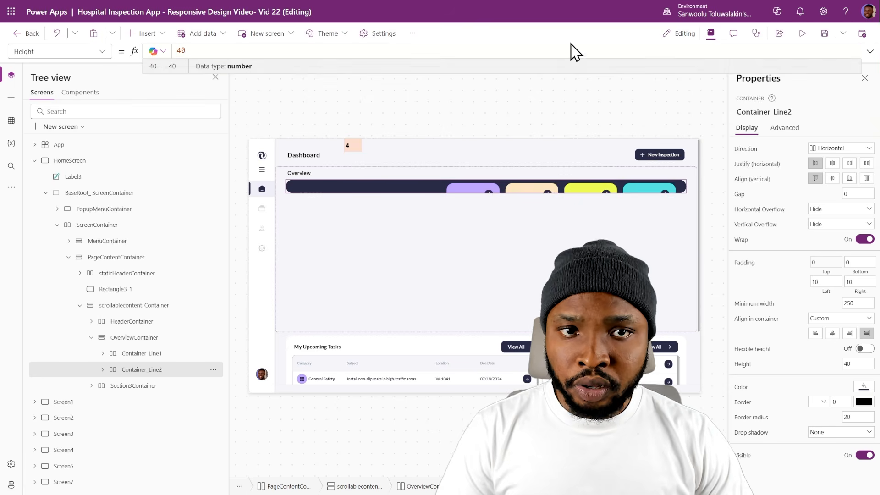
click(870, 51)
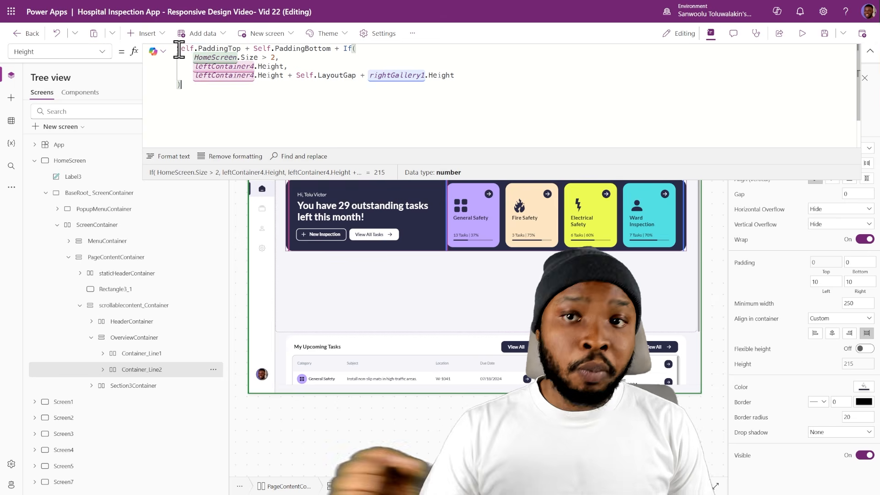
drag(177, 48, 331, 49)
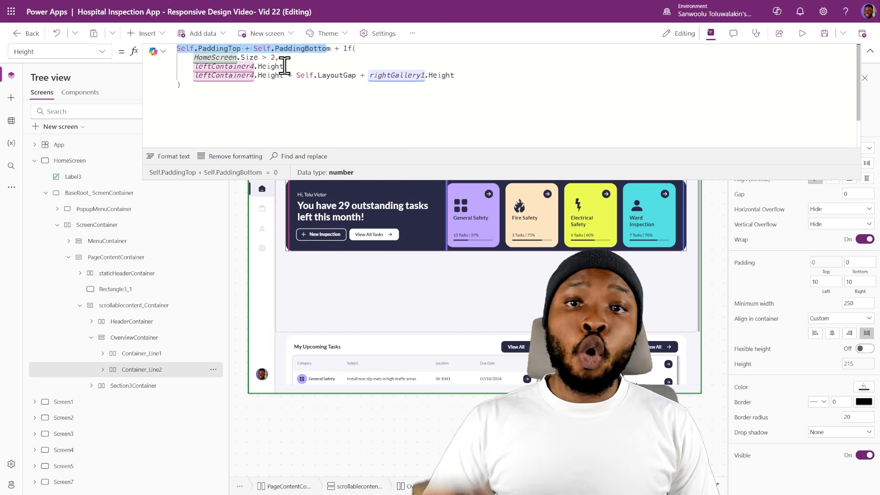
drag(283, 66, 195, 67)
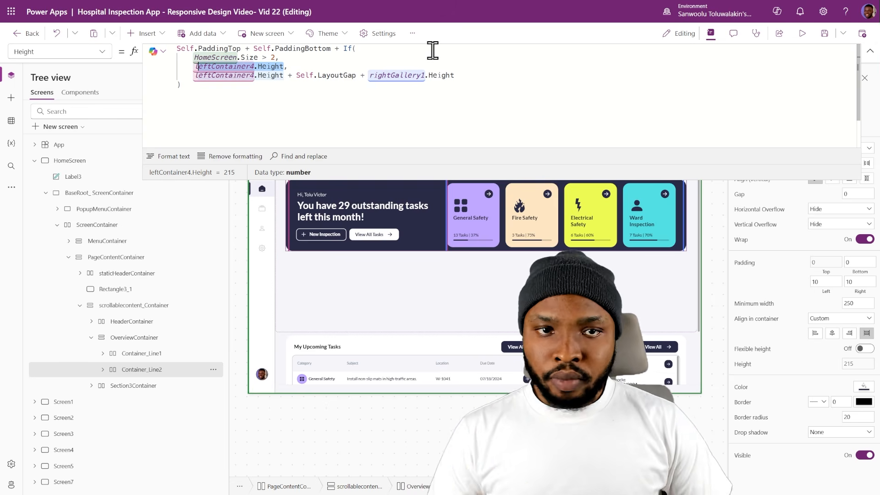
drag(455, 76, 196, 74)
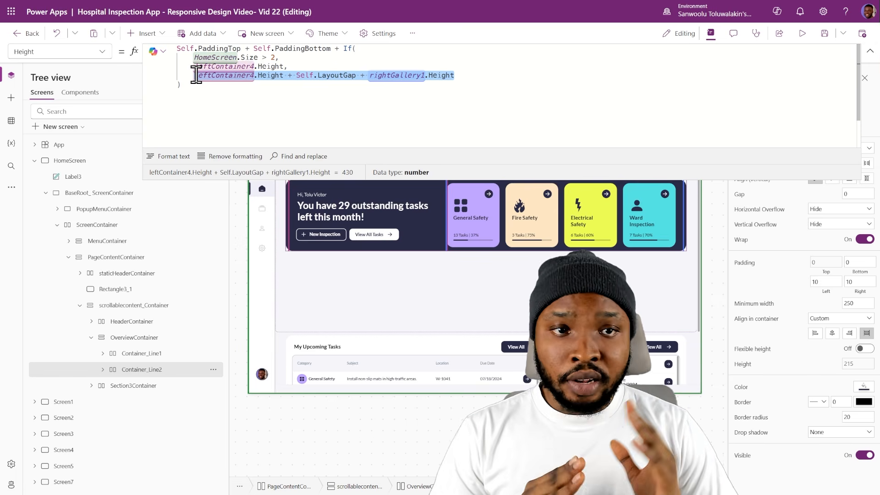
click(456, 68)
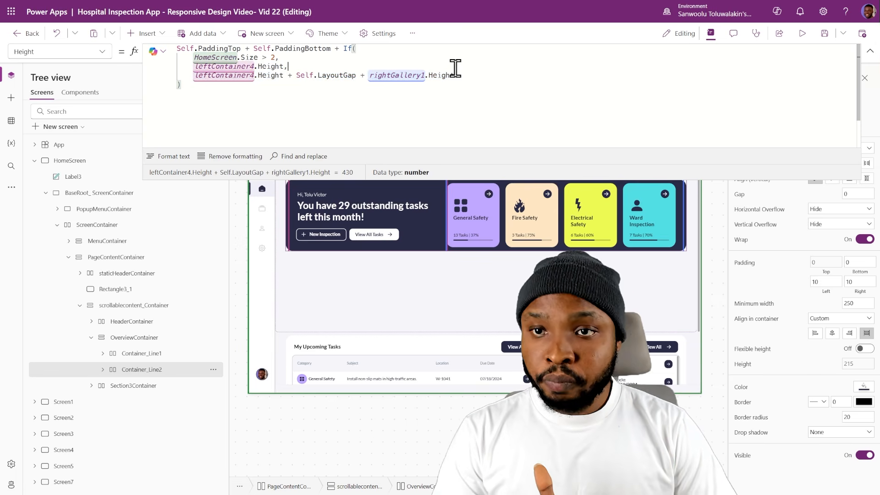
click(870, 51)
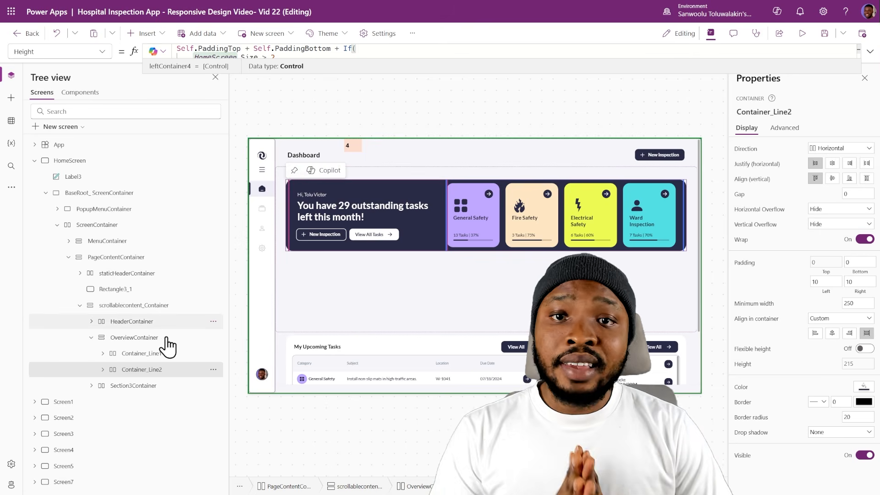
- Set OverviewContainer's height to Container_Line1.Height + Container_Line2.Height + Self.PaddingBottom + Self.PaddingTop
click(152, 339)
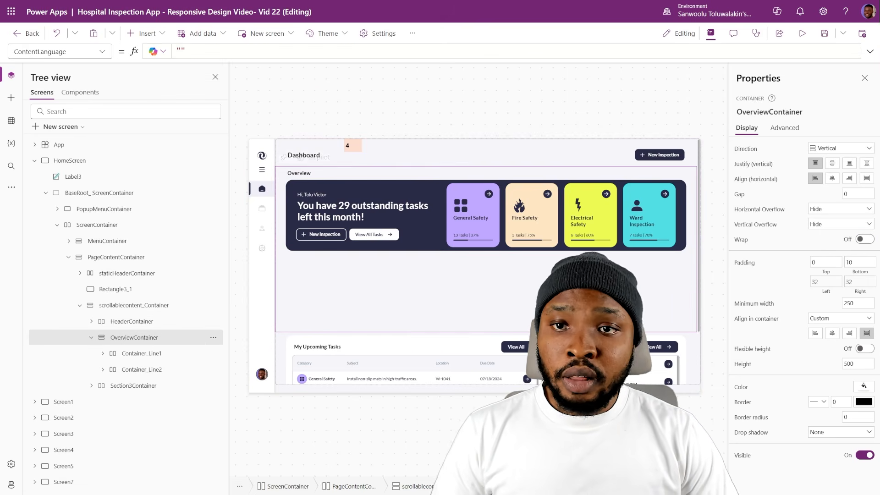
click(742, 365)
double_click(197, 51)
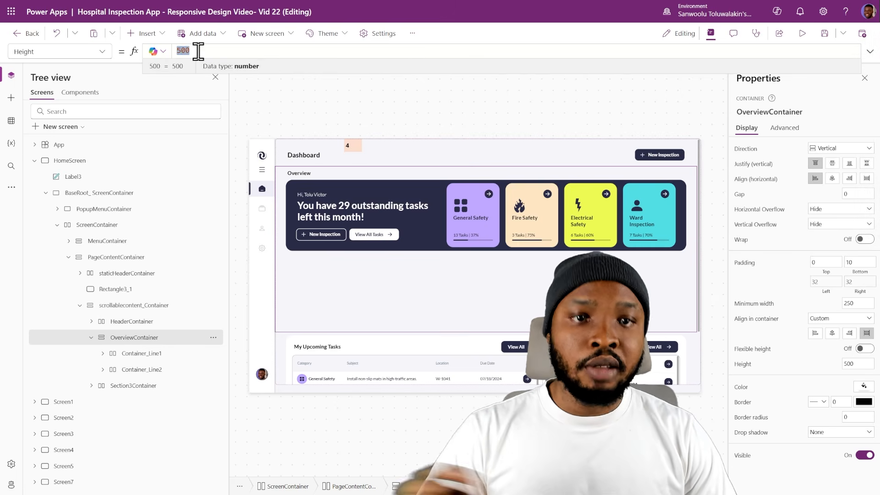
text(Container_Line1.Height + Container_Line2.Height + Self.PaddingBottom + Self.PaddingTop)
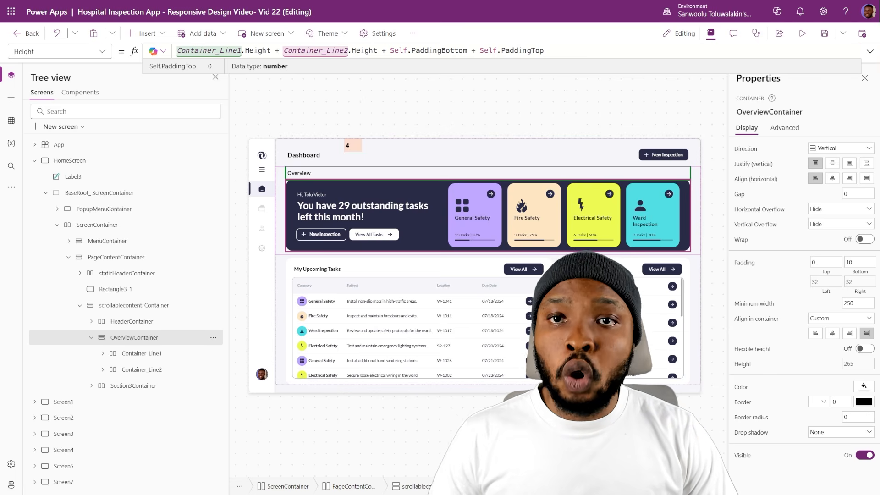
- Preview the app on a phone and set Container_Line2's bottom padding to If(HomeScreen.Size > 2, 0, 10)
click(802, 33)
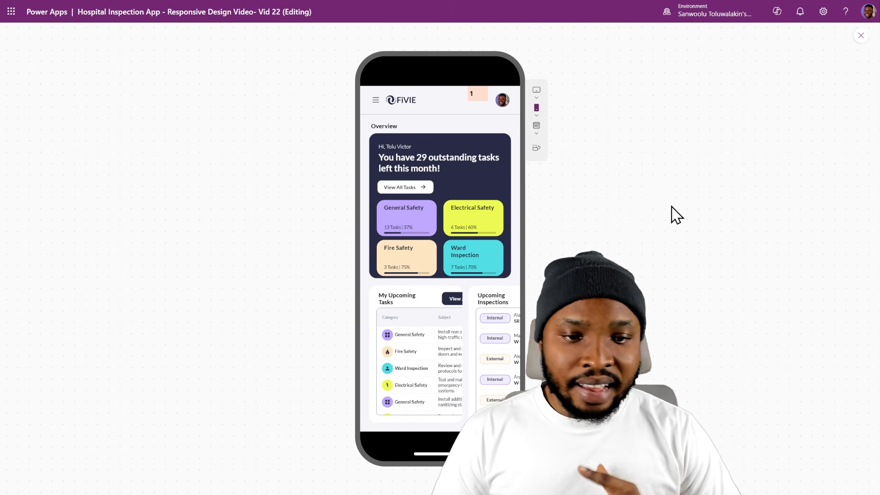
key(Escape)
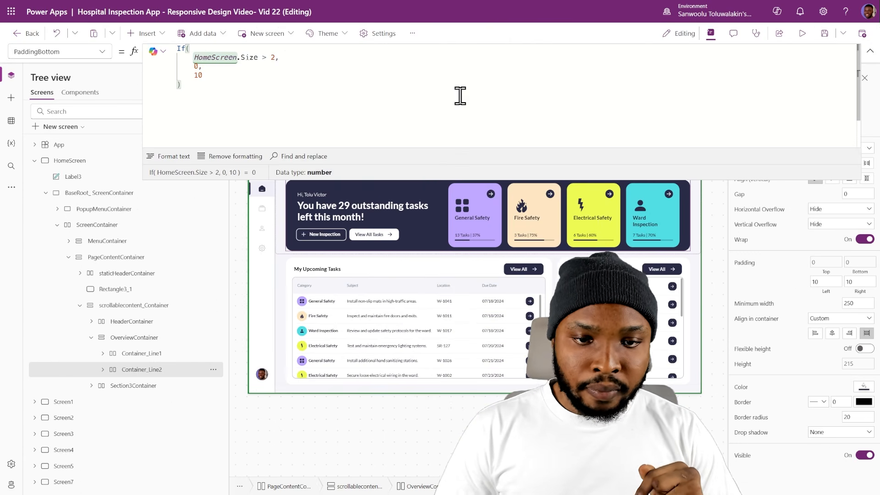
click(870, 50)
- Preview the dashboard on a phone, on the Apple iPad Pro 11" in both orientations, and at canvas size
click(803, 34)
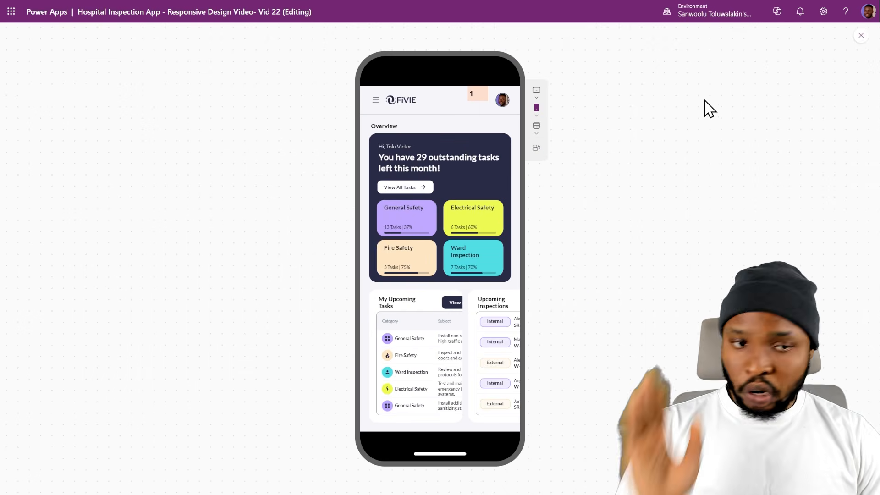
click(536, 91)
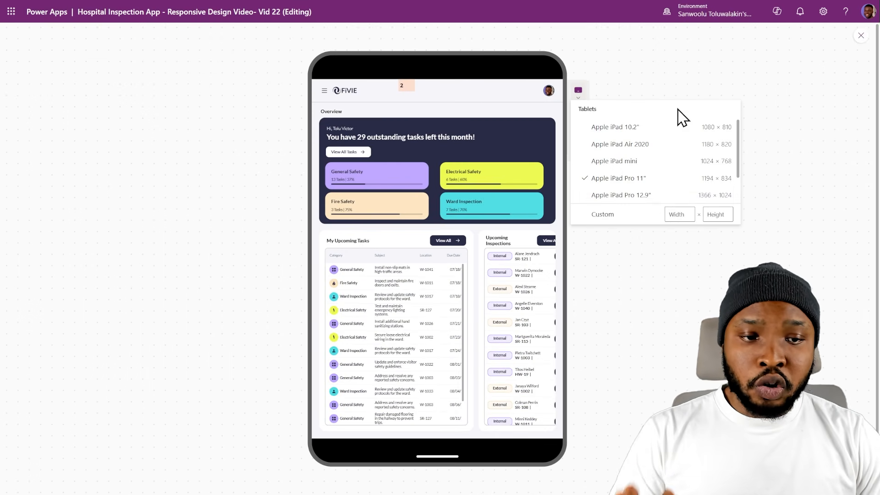
click(599, 177)
click(578, 148)
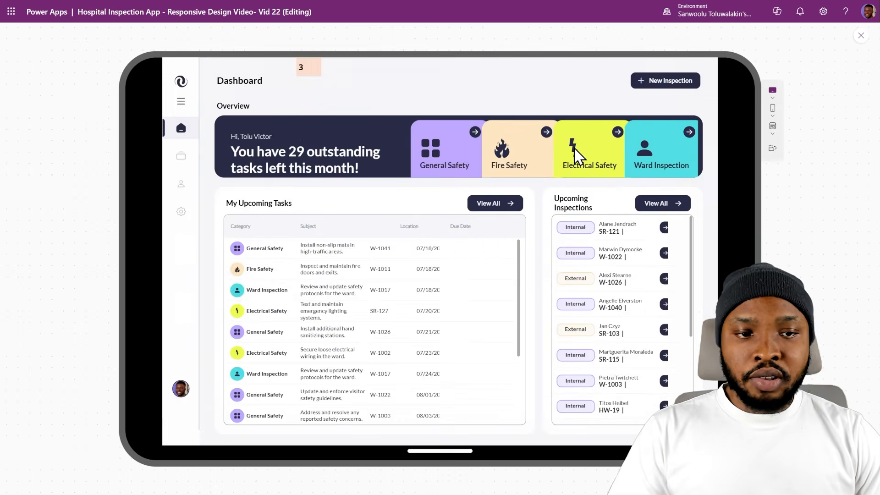
click(774, 132)
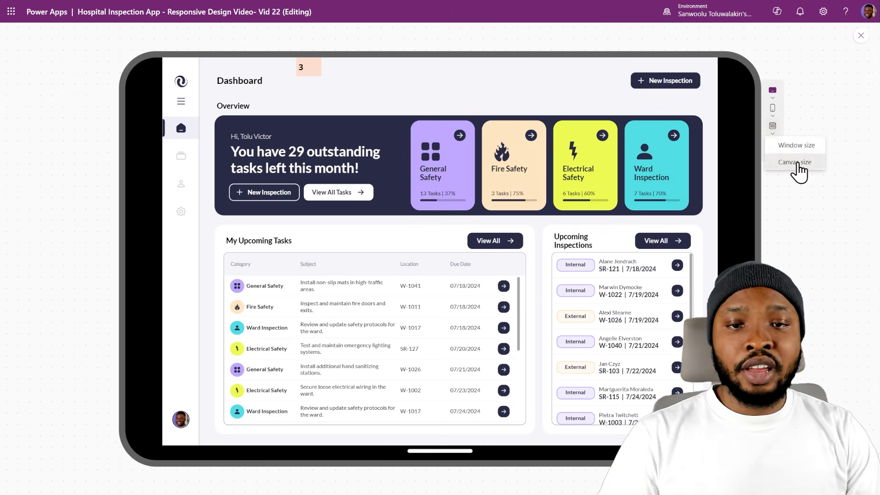
click(797, 166)
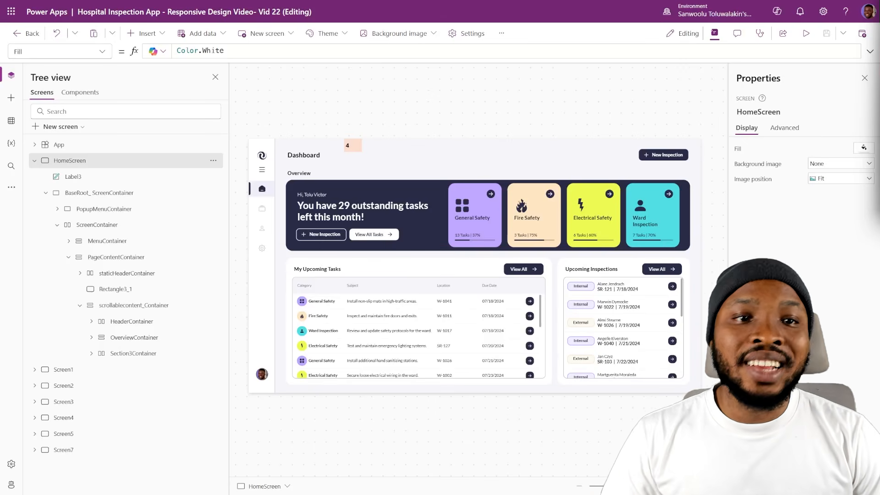
- Examine the layout properties of Section3Container and its nested TasksSectionContainer and InspectionSectionContainer
click(175, 354)
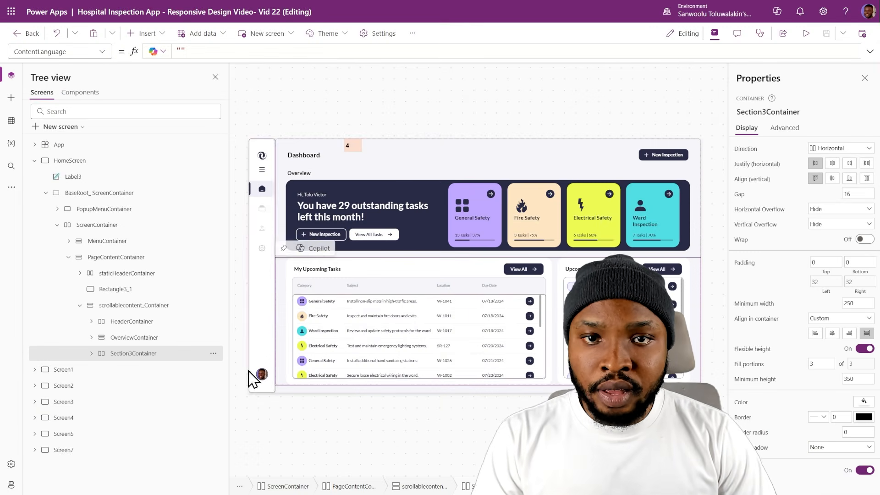
click(91, 354)
click(108, 370)
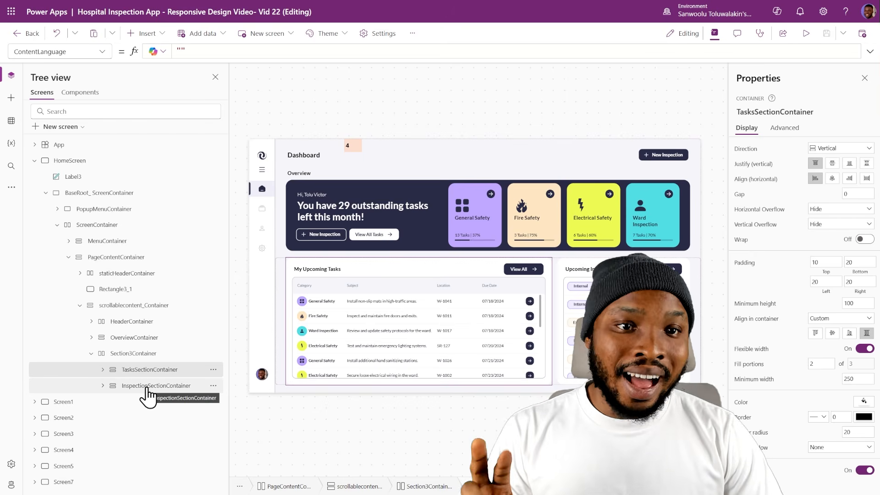
click(148, 388)
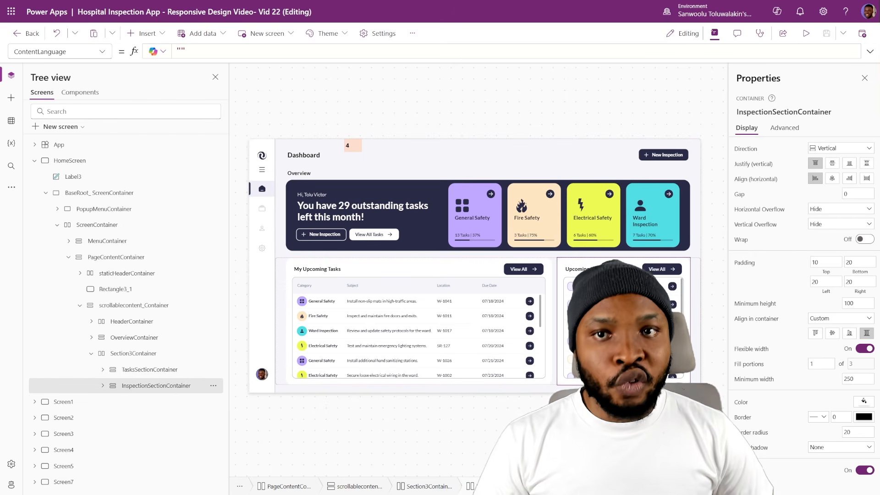
click(156, 354)
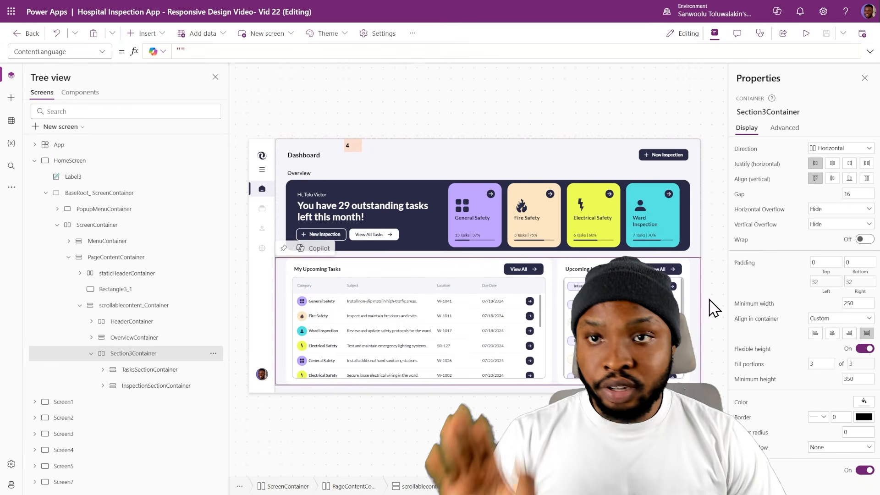
- Enable wrapping on Section3Container and set the minimum height of TasksSectionContainer and InspectionSectionContainer to 350
click(864, 240)
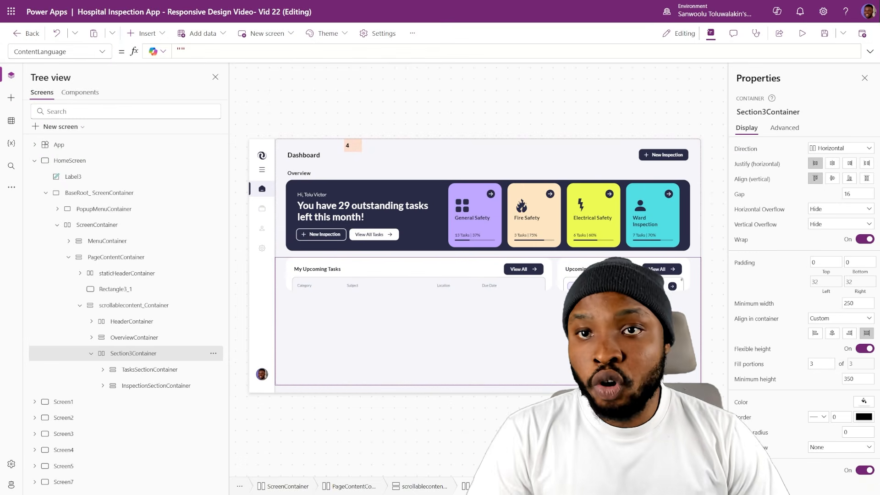
click(137, 369)
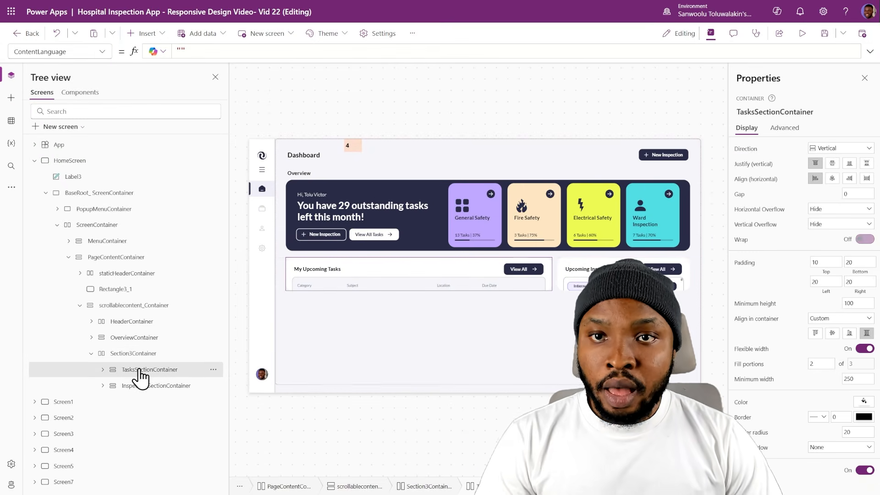
shift+click(142, 386)
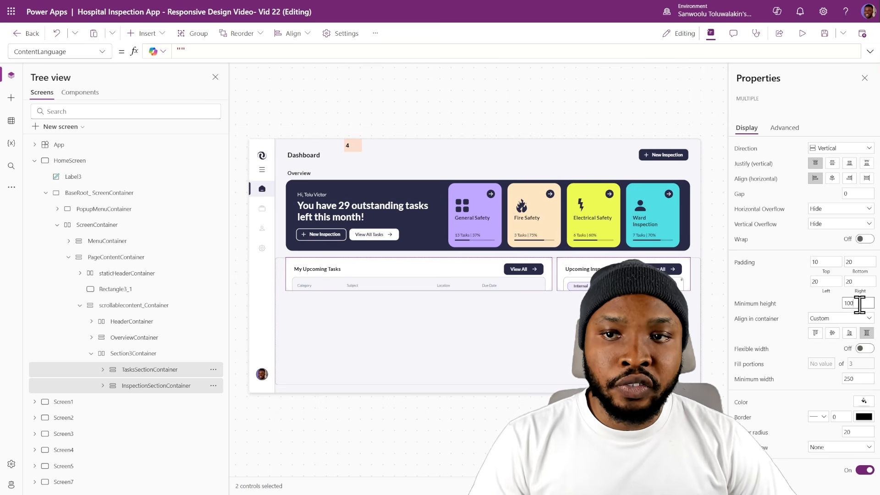
drag(860, 303, 809, 302)
text(350)
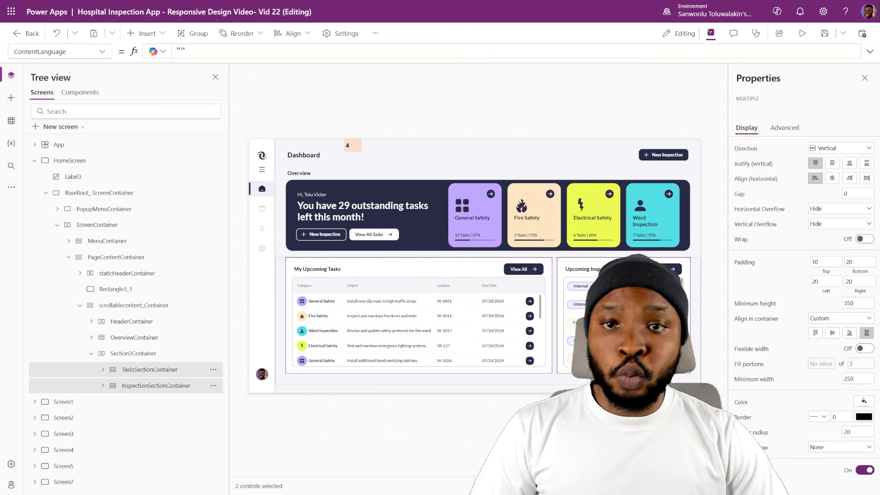
- Set the minimum width of TasksSectionContainer and InspectionSectionContainer to If(HomeScreen.Size > 2, 250, Parent.Width - Parent.PaddingLeft - Parent.PaddingRight)
click(157, 369)
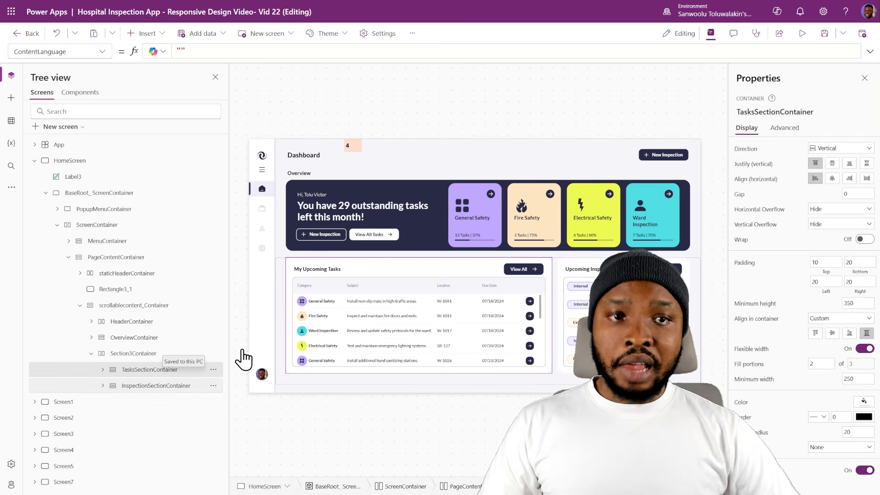
ctrl+click(158, 386)
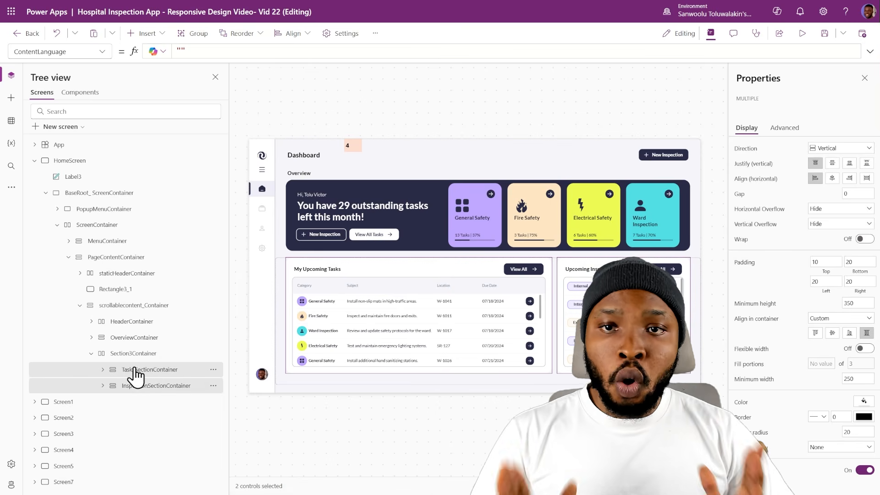
click(753, 380)
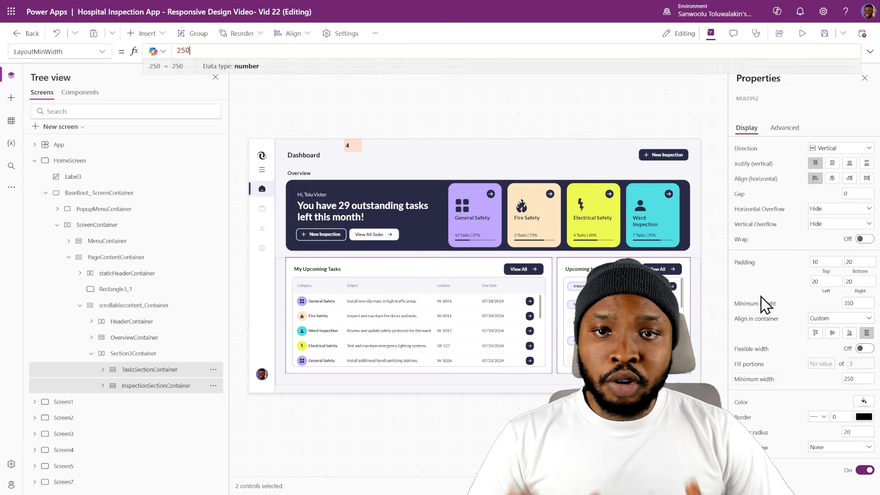
click(870, 51)
text(If(     HomeScreen.Size > 2,     250,     Parent.Width - Parent.PaddingLeft - Parent.PaddingRight ))
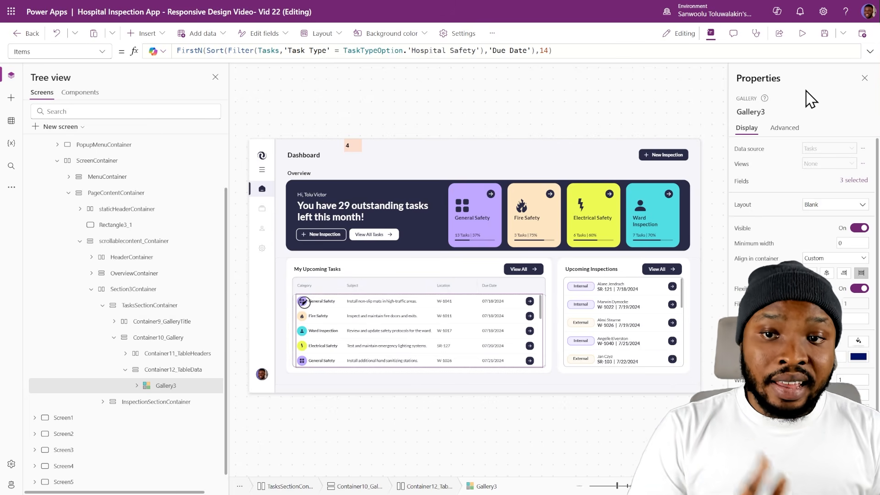
- In Gallery3's Items formula, replace the fixed FirstN record count with If(HomeScreen.Size > 2, 14, 7)
click(870, 52)
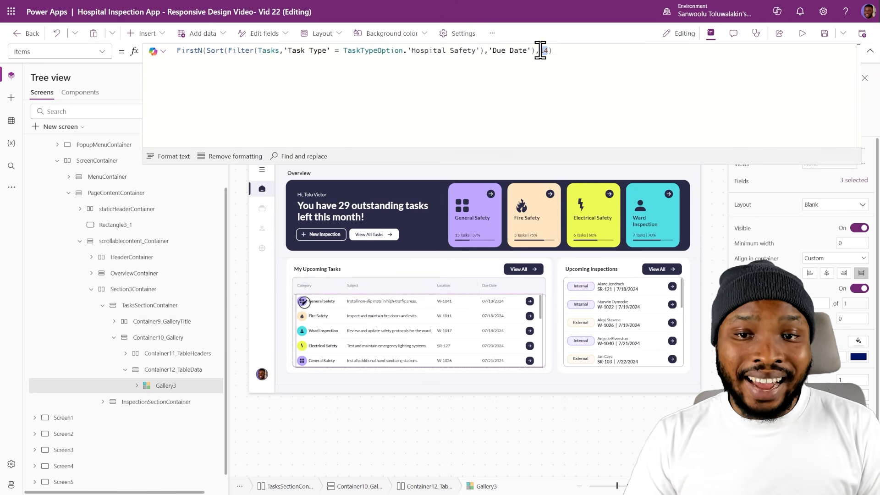
text(14)
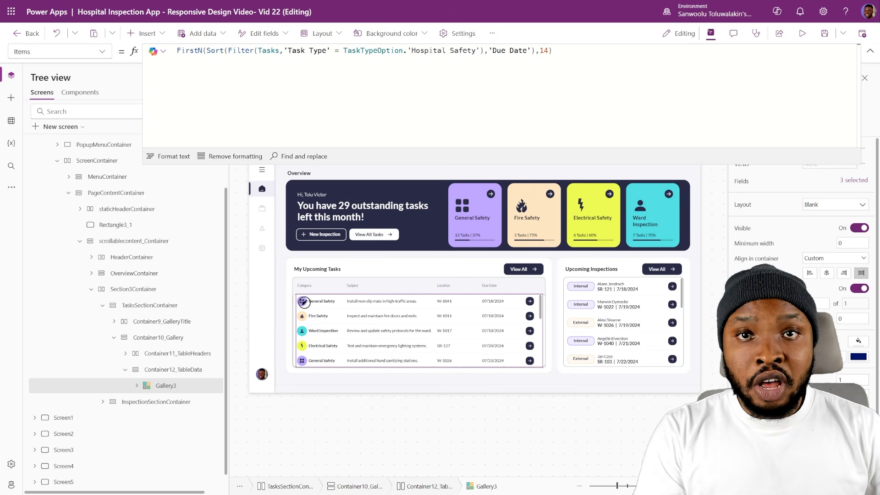
click(397, 79)
key(ctrl+a)
text(FirstN(     Sort(Filter(Tasks,'Task Type' = TaskTypeOption.'Hospital Safety'),'Due Date'),     If(         HomeScreen.Size > 2,         14,         7     ) ))
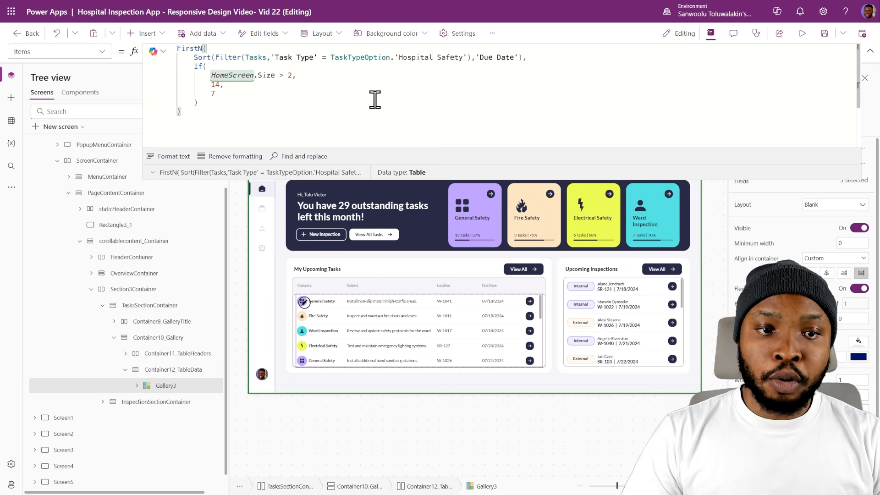
click(374, 99)
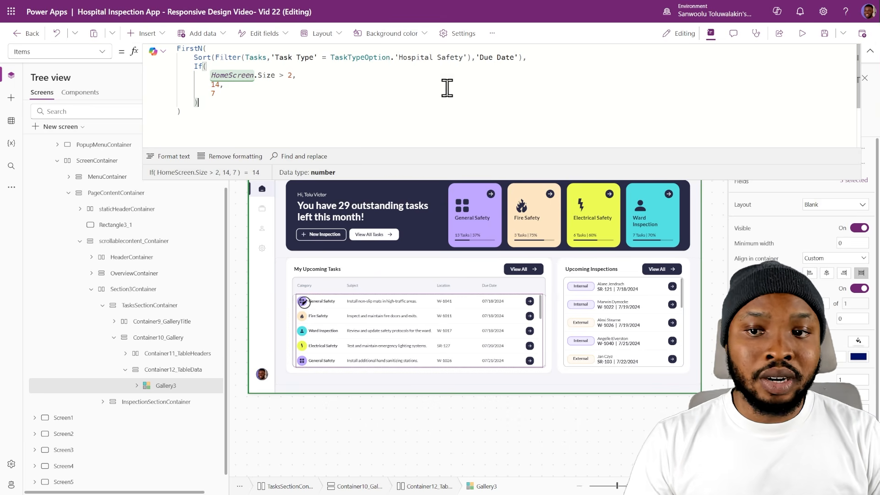
click(213, 93)
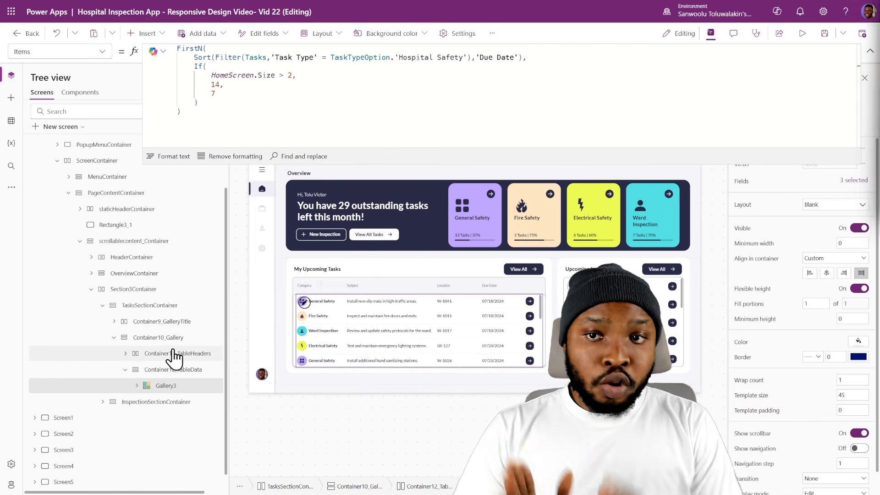
- Set the Visible property of Container11_TableHeaders to HomeScreen.Size > 2
click(177, 354)
click(741, 456)
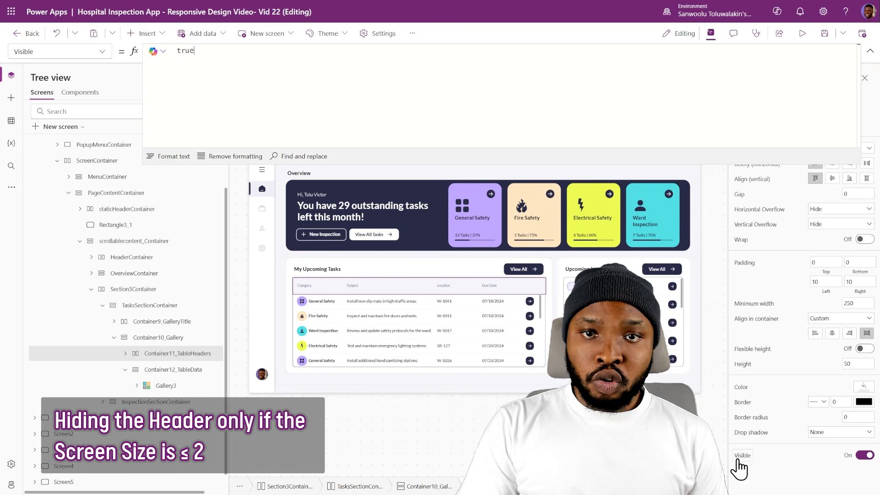
key(ctrl+a)
text(HomeScreen.Size > 2)
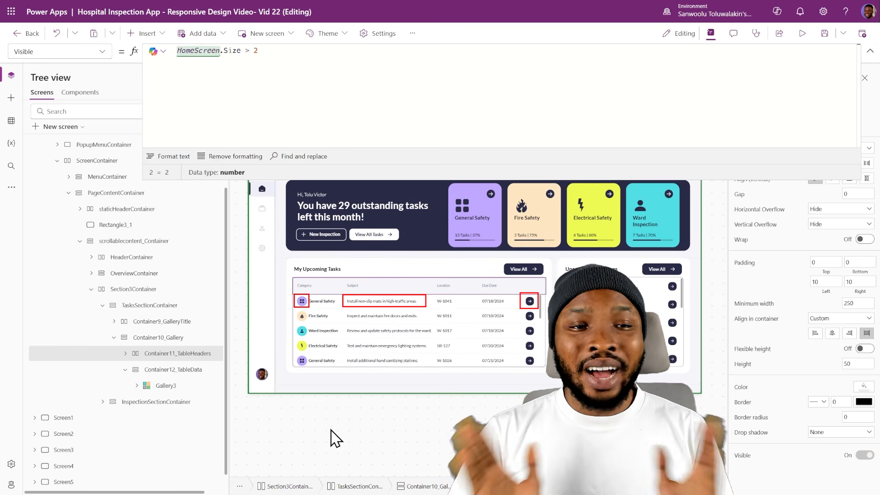
- Set the width of Container13, which holds the task category icon and label, to If(HomeScreen.Size > 2, 150, 40)
click(333, 305)
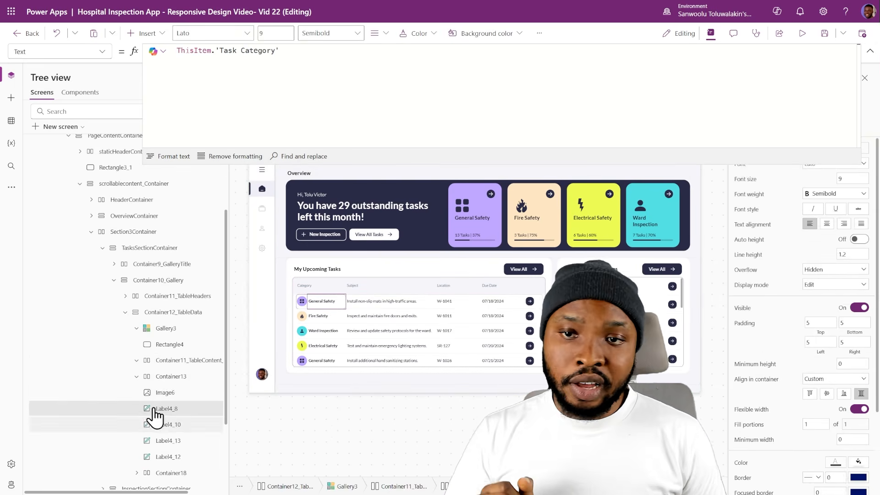
click(171, 377)
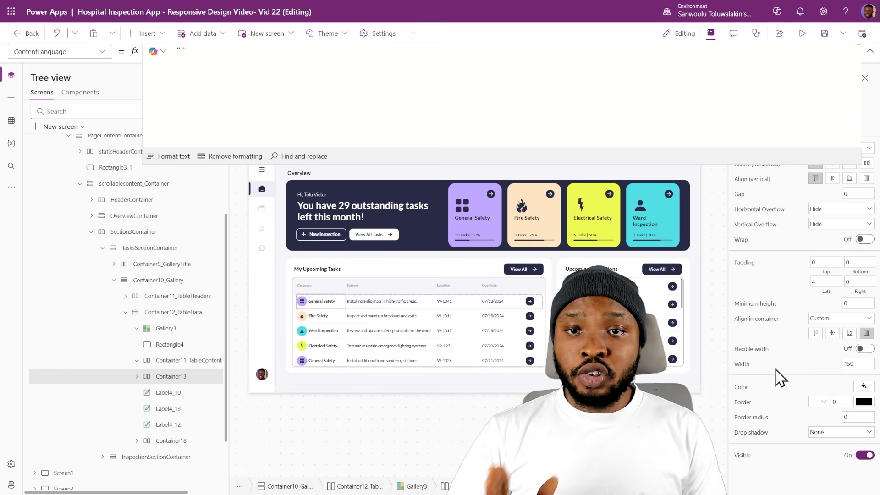
click(738, 364)
text(If(     HomeScreen.Size > 2,     150,     40 ))
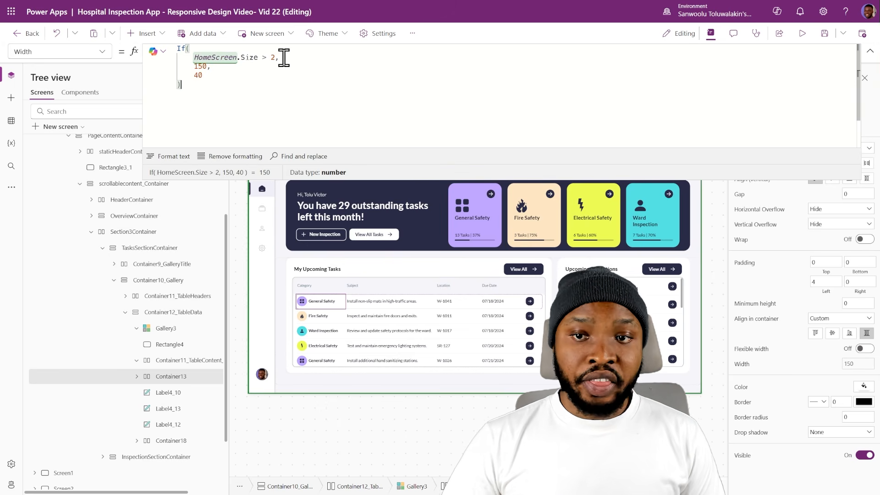
- Set the Visible property of the task row's category, location and due date labels to HomeScreen.Size > 2
click(337, 298)
click(740, 308)
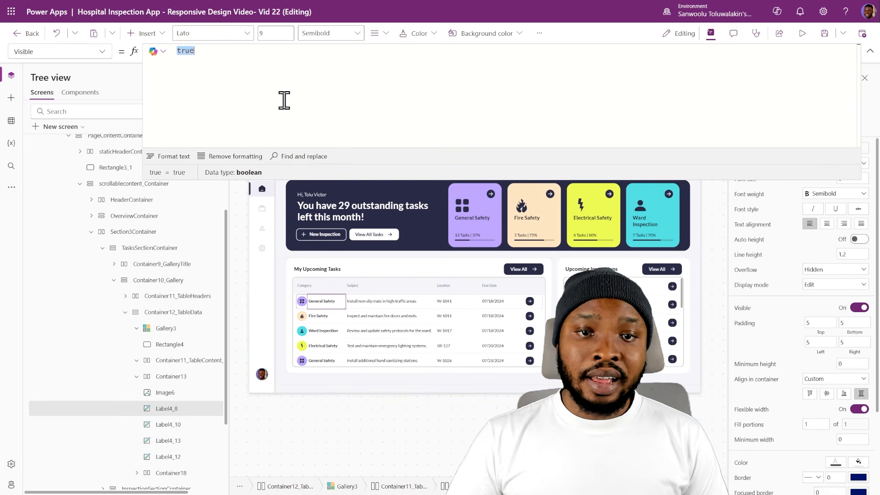
click(452, 302)
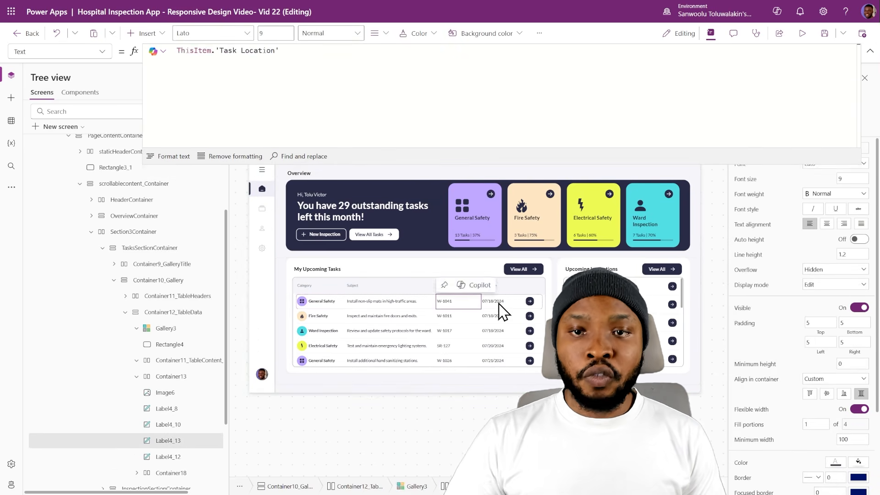
ctrl+click(499, 304)
scroll(739, 251, down, 1)
click(739, 251)
click(422, 81)
key(ctrl+a)
text(HomeScreen.Size > 2)
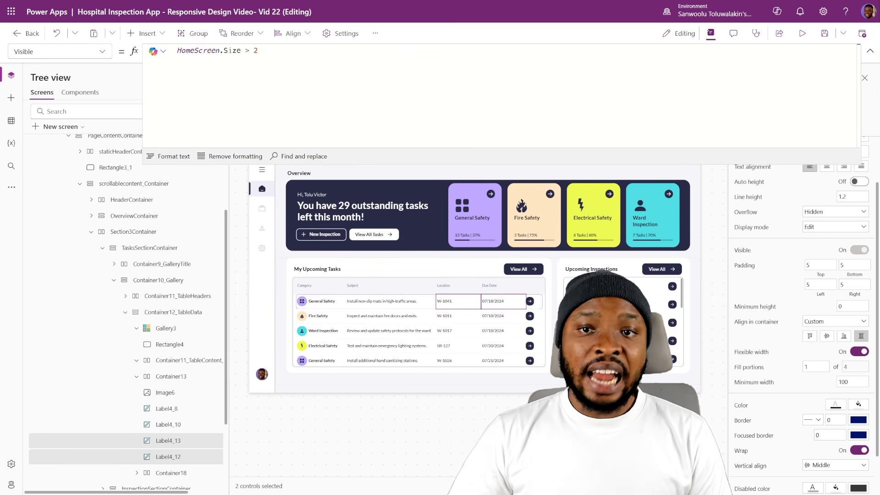
- Set the My Upcoming Tasks label's minimum width to 100, and give Container1_1 a fixed width of 140 with flexible width off
click(323, 271)
click(490, 274)
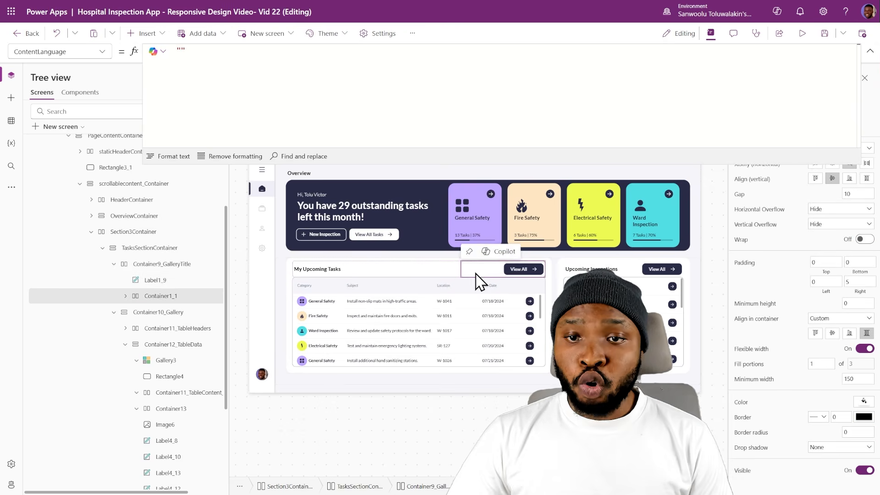
click(363, 274)
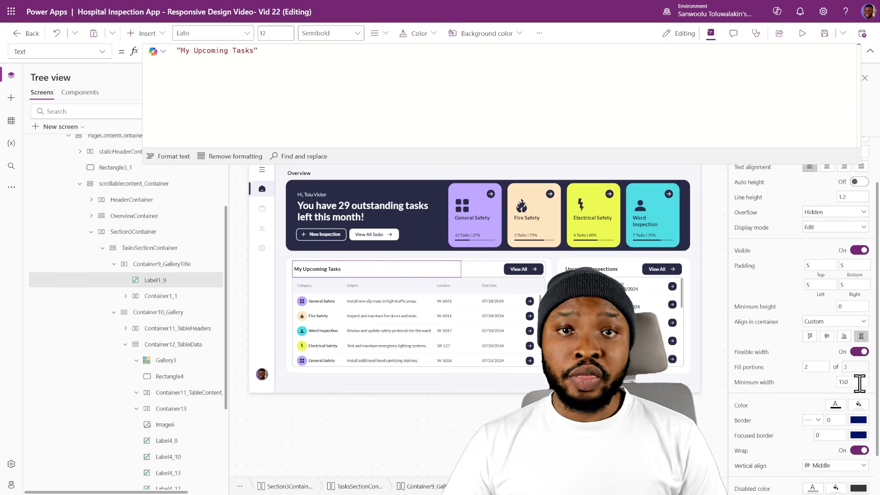
drag(849, 382, 821, 378)
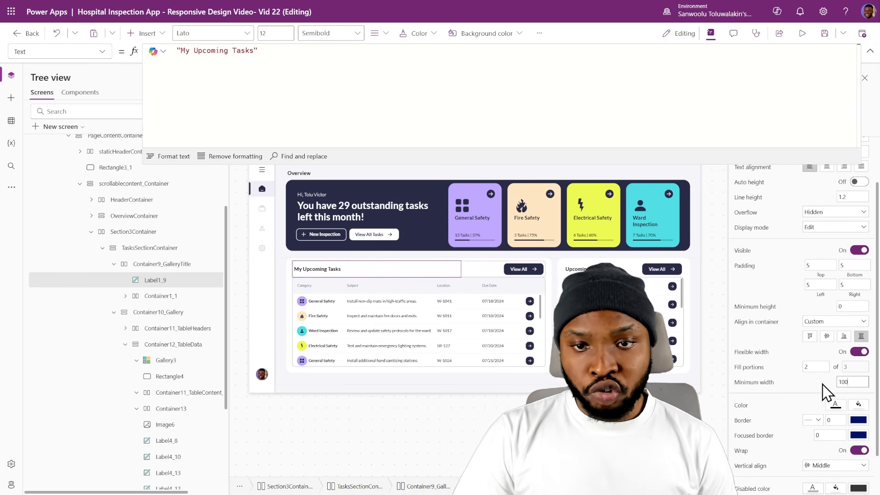
click(482, 277)
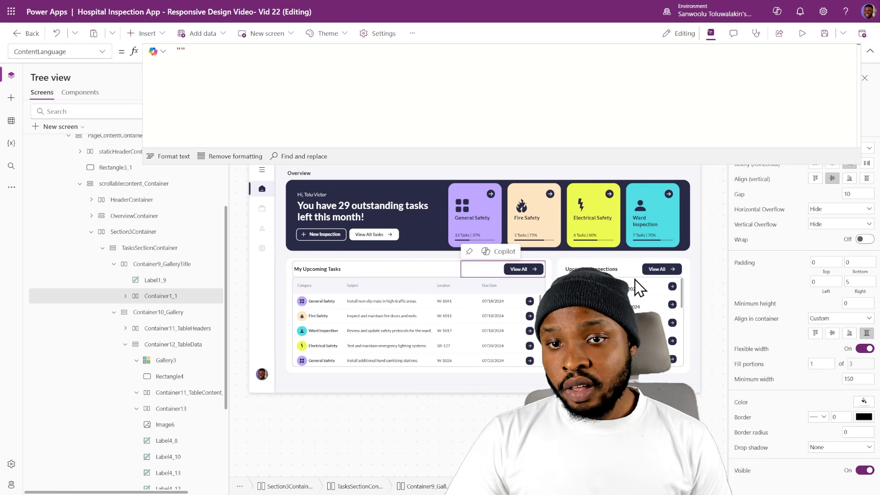
click(863, 349)
drag(853, 364, 812, 372)
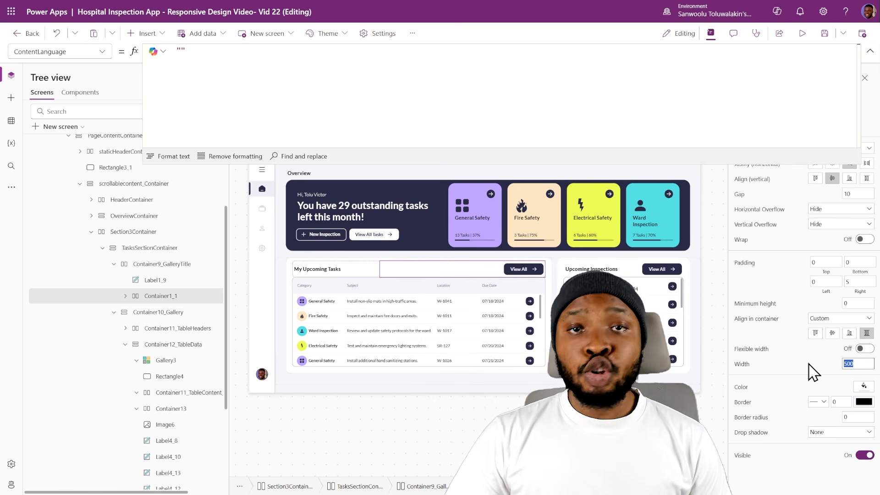
text(14)
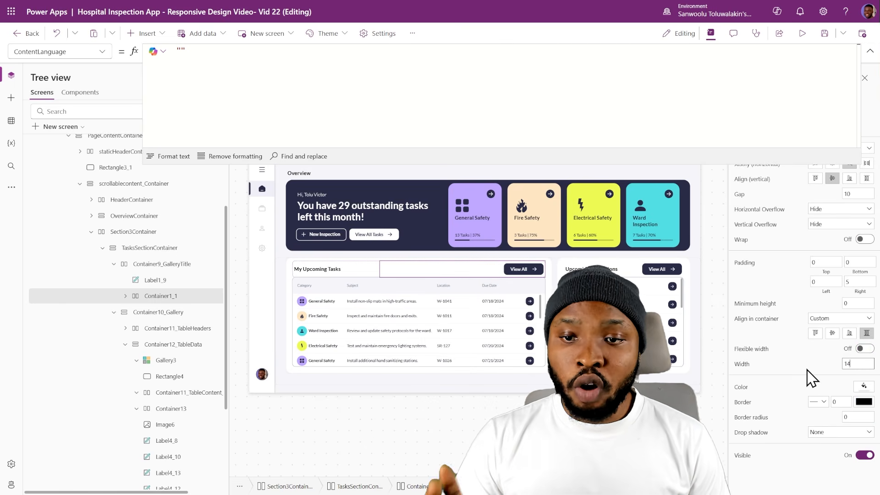
text(0)
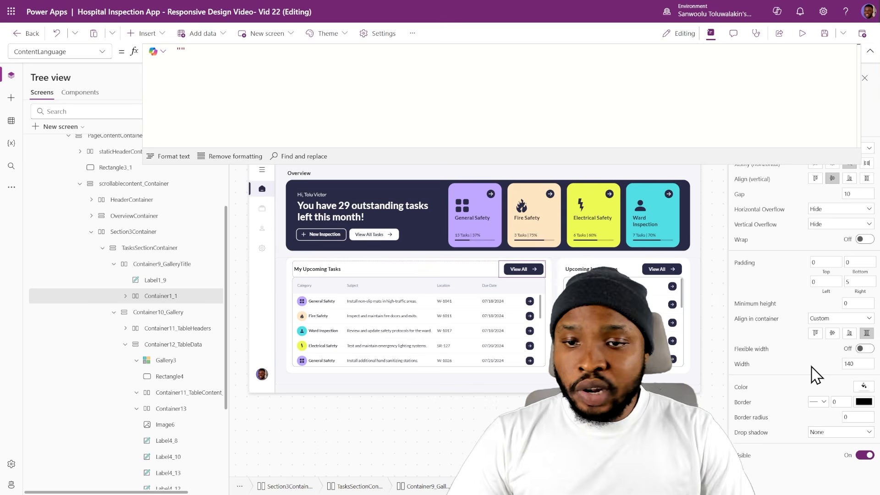
- Preview the app and examine the containers that enclose Gallery3, from Container12_TableData up to Section3Container
key(F5)
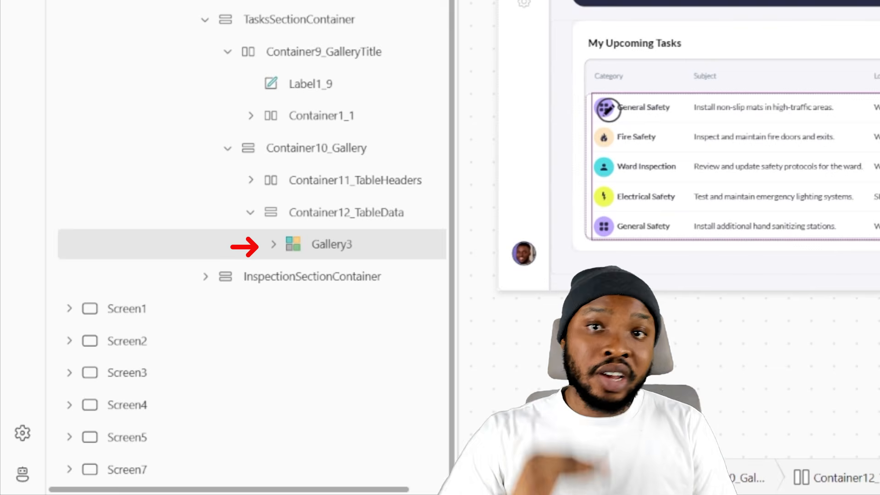
click(360, 214)
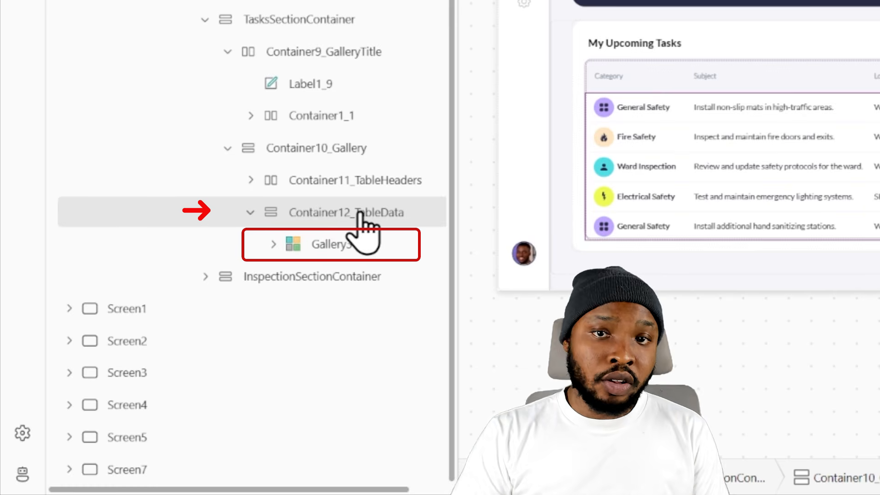
click(372, 154)
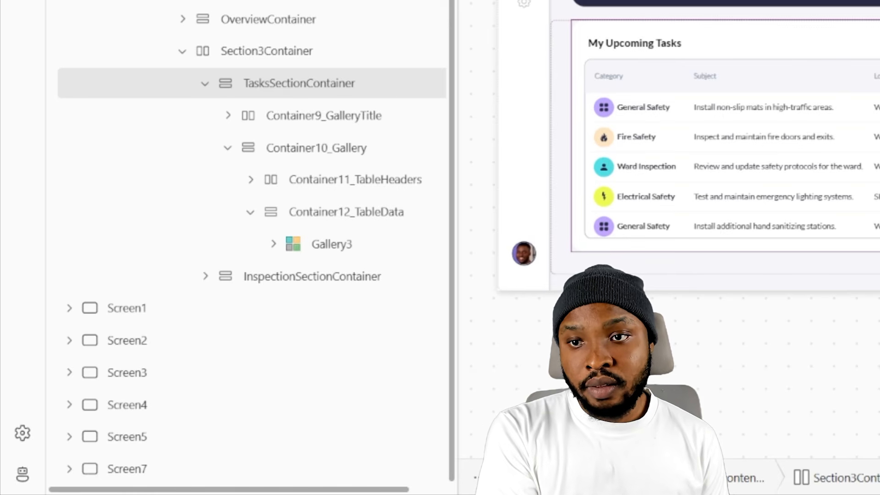
click(267, 51)
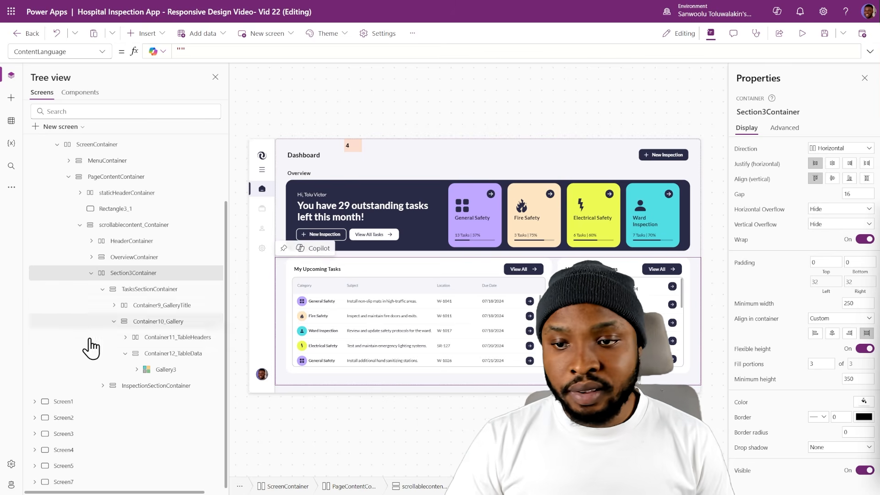
- Turn off flexible height for Gallery3 and set its height to Self.AllItemsCount * Self.TemplateHeight
click(177, 371)
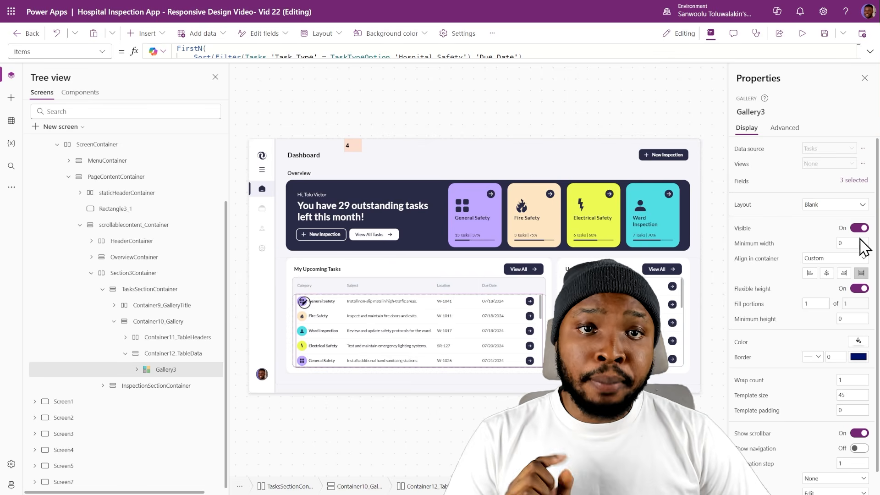
click(856, 288)
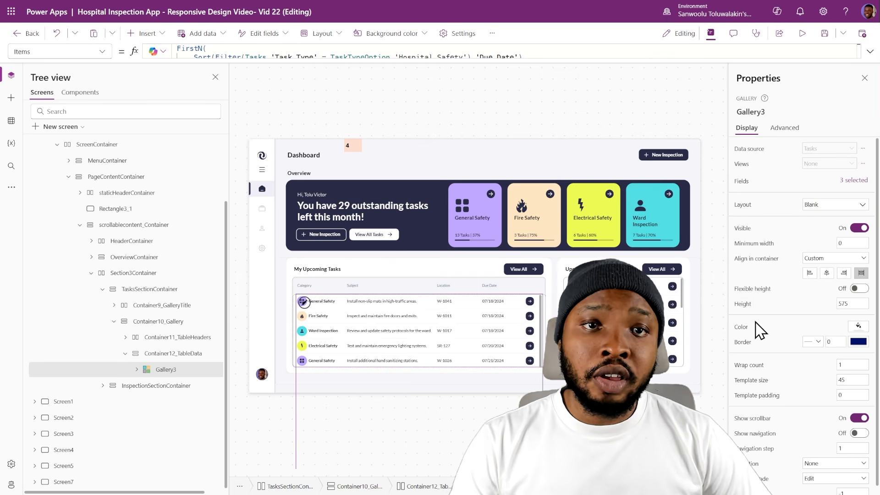
click(740, 306)
key(ctrl+a)
text(Self.AllItemsCount * Self.TemplateHeight)
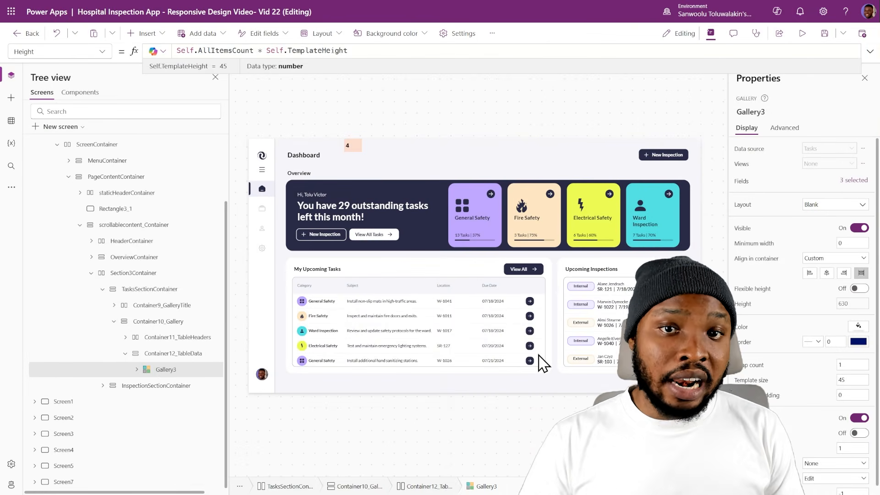
- Set the FillPortions property of Container12_TableData to If(HomeScreen.Size > 2, 1, 0)
click(539, 345)
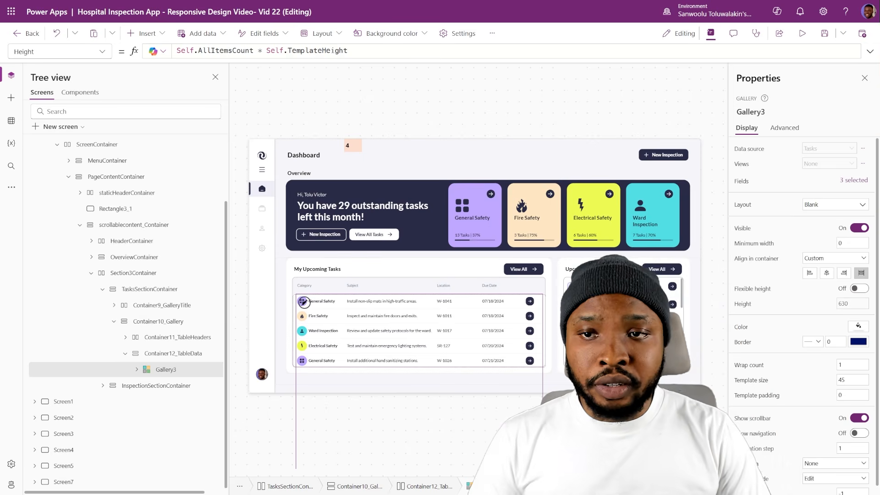
click(167, 354)
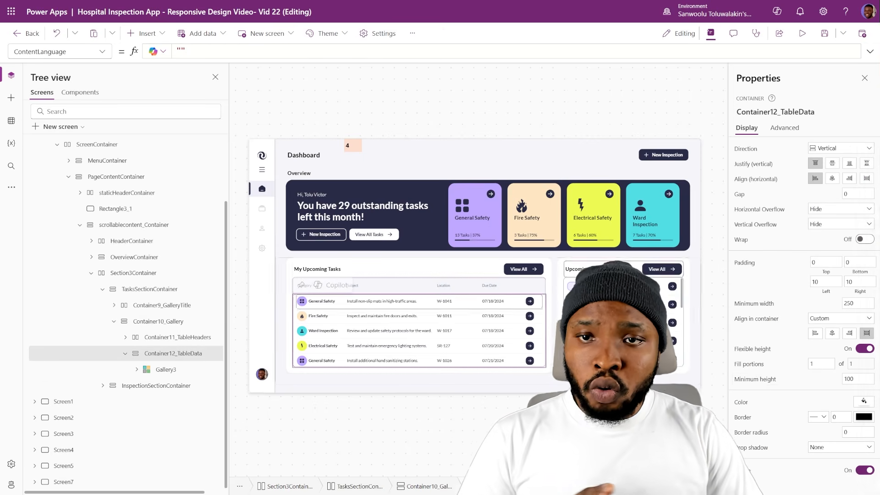
click(758, 363)
click(47, 50)
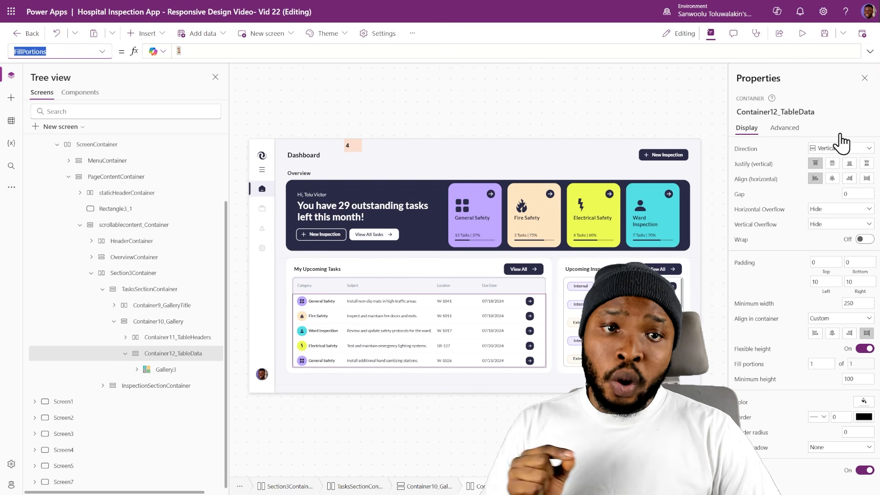
click(870, 51)
text(If(     HomeScreen.Size > 2,     1,     0 ))
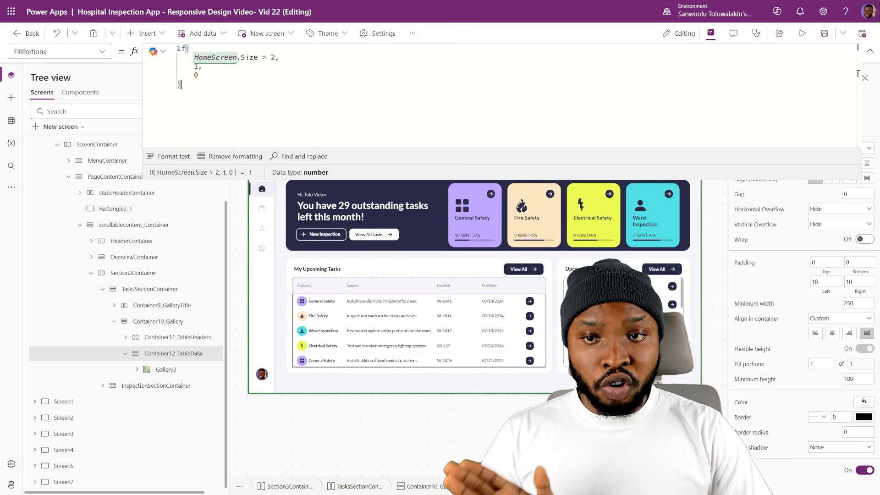
click(869, 52)
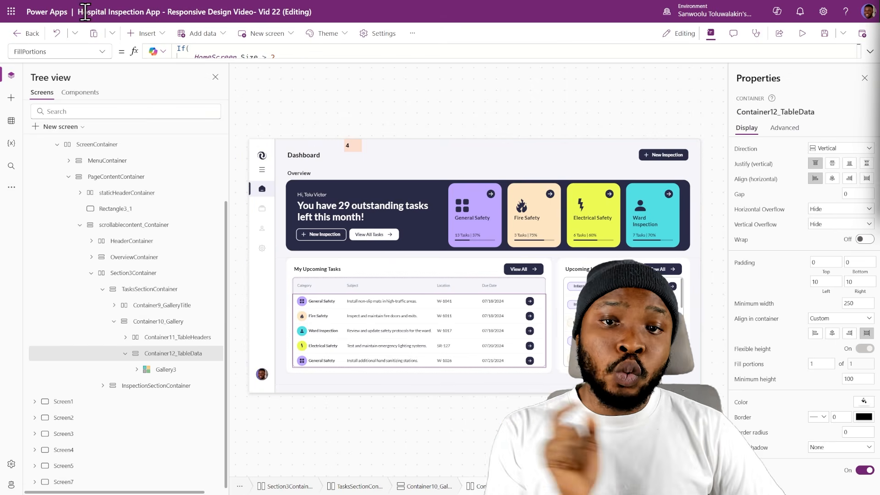
- Set the Height property of Container12_TableData to Gallery3.Height + Self.PaddingBottom + Self.PaddingTop
click(101, 53)
scroll(59, 310, down, 2)
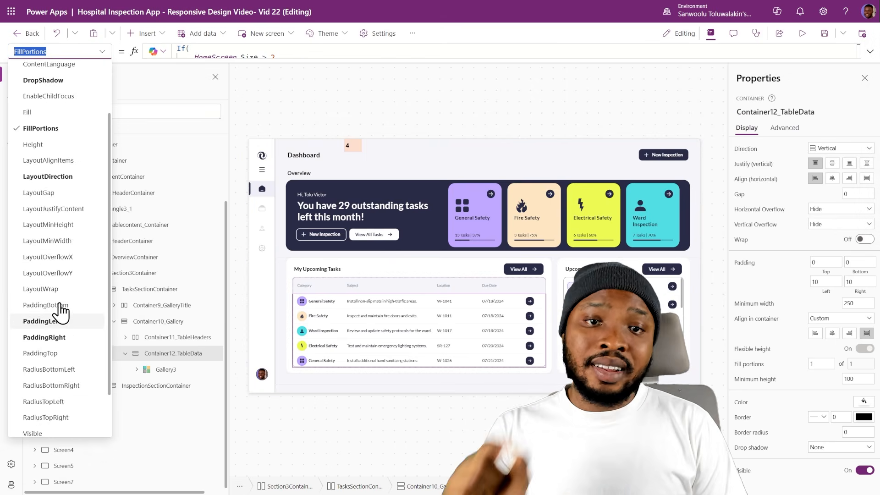
scroll(60, 306, up, 1)
click(51, 185)
click(296, 54)
key(ctrl+a)
text(Gallery3.Height + Self.PaddingBottom + Self.PaddingTop)
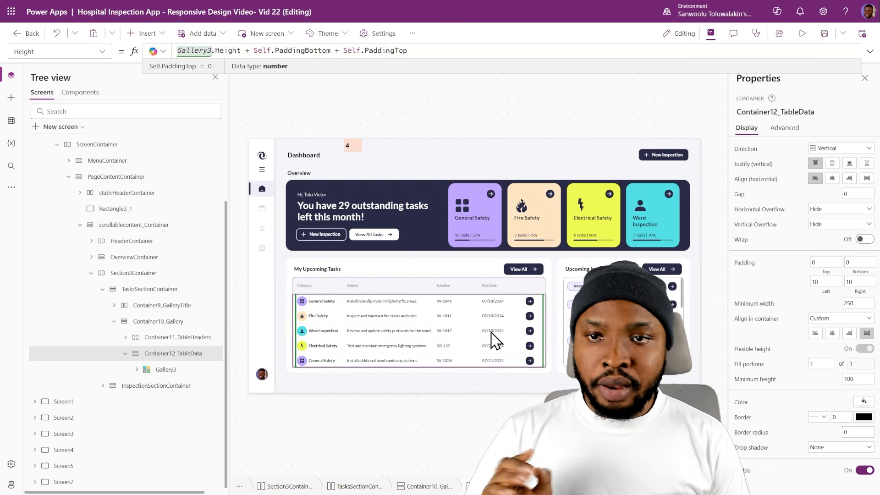
- Review the FillPortions formula of Container12_TableData and set its vertical overflow to Scroll
click(759, 350)
drag(46, 52, 14, 52)
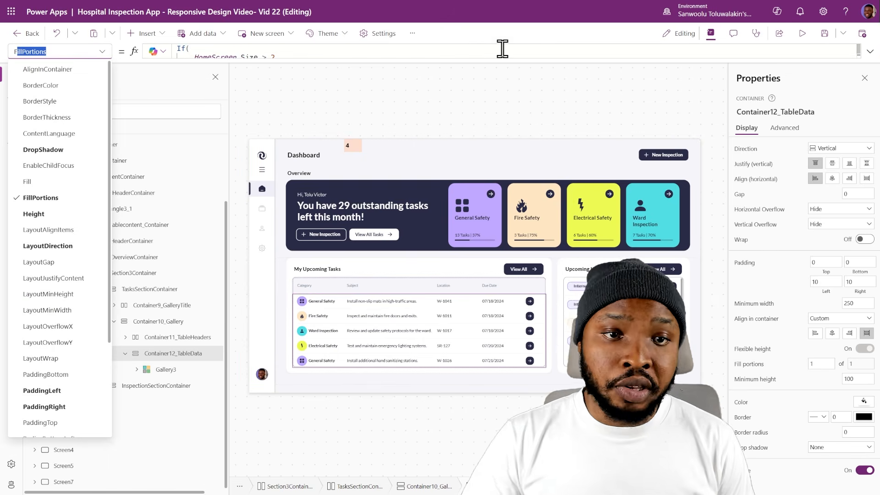
click(538, 44)
click(870, 51)
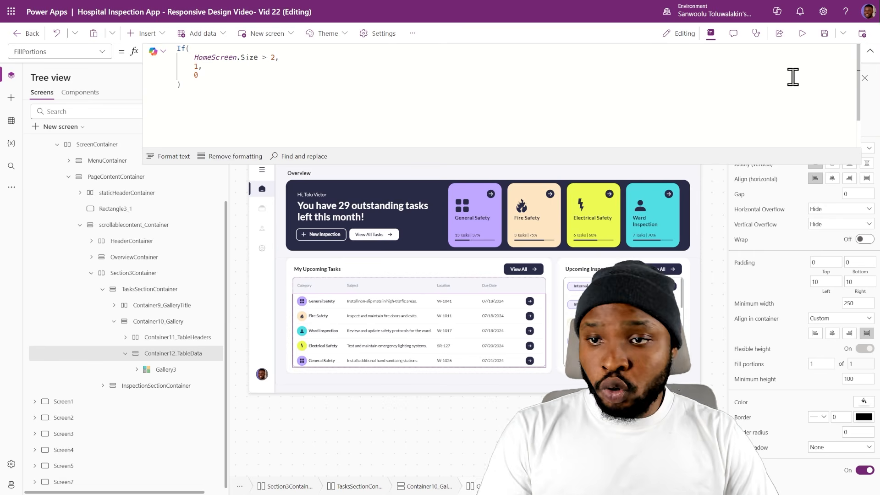
click(868, 52)
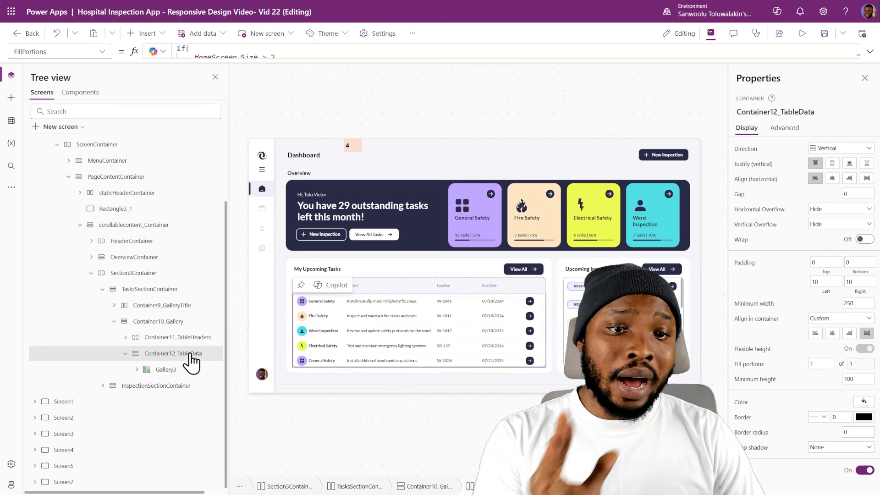
click(838, 224)
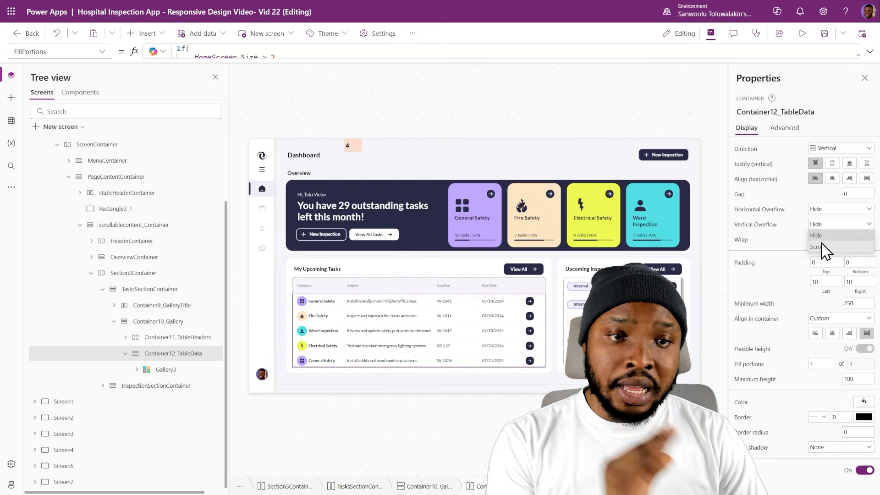
click(828, 256)
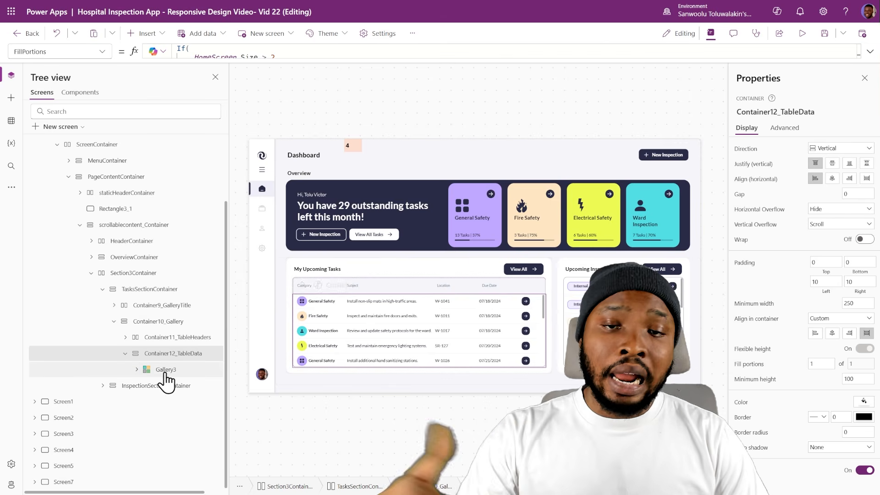
- Set the right padding of Container11_TableHeaders to 23
click(501, 288)
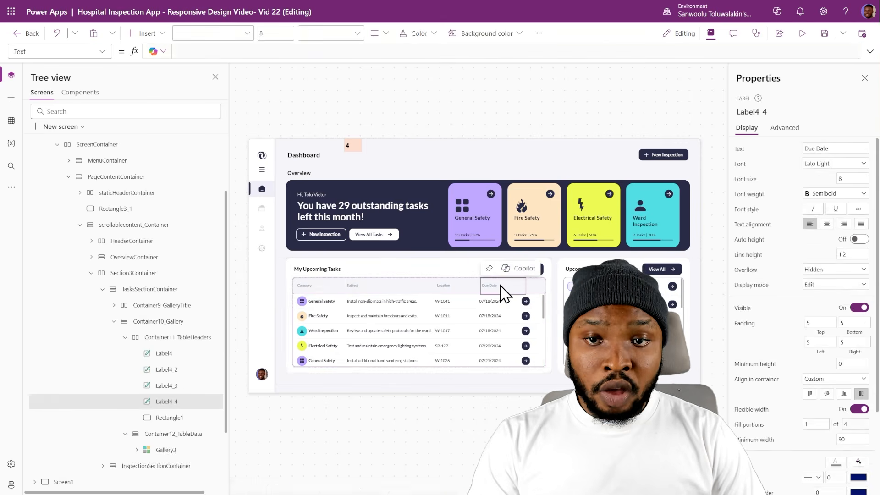
click(534, 287)
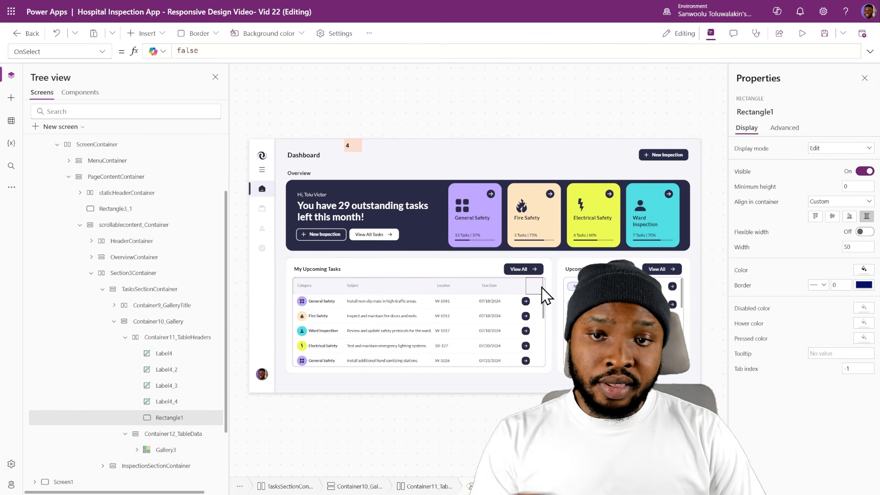
click(298, 293)
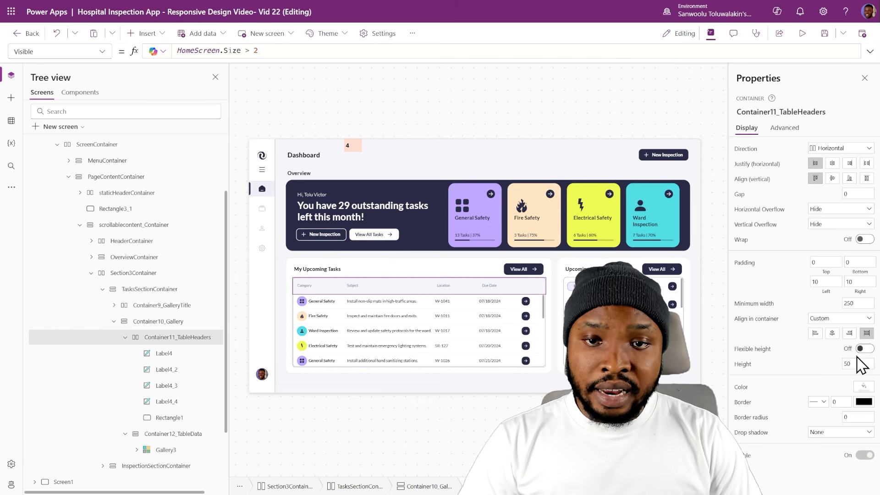
double_click(860, 281)
text(2)
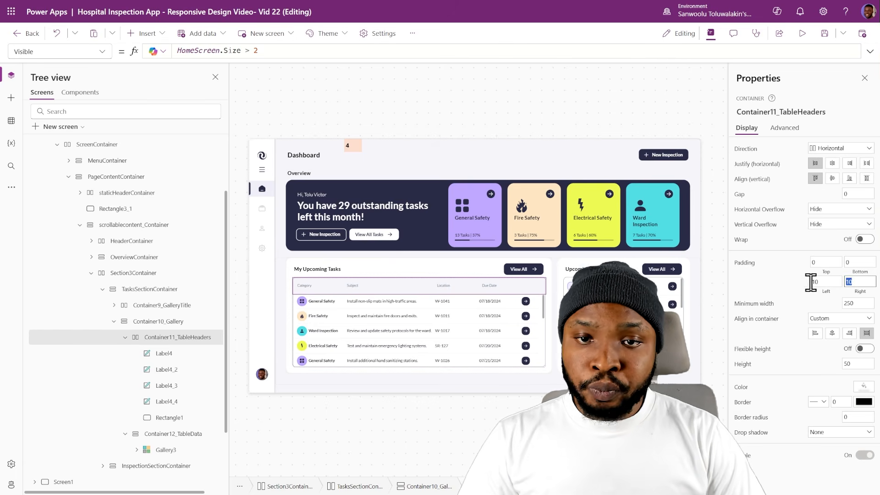
text(3)
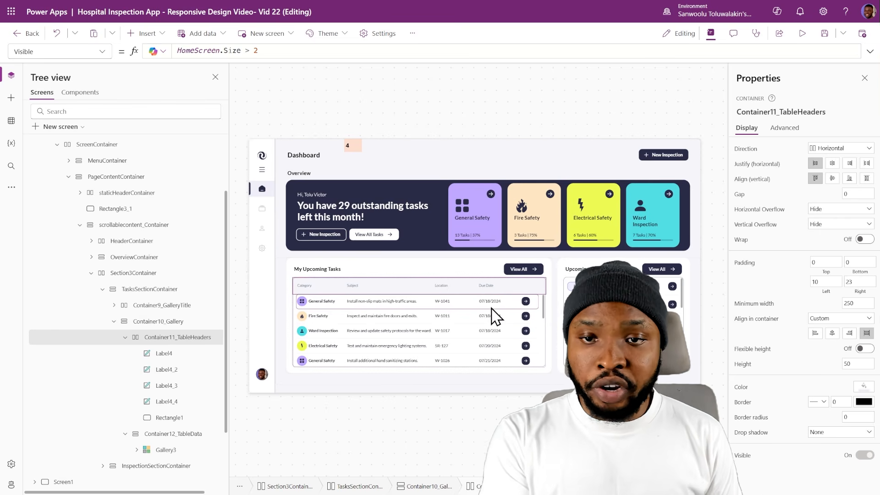
- Set the width of Rectangle1, the spacer at the end of the table headers, to 30
click(528, 288)
double_click(845, 247)
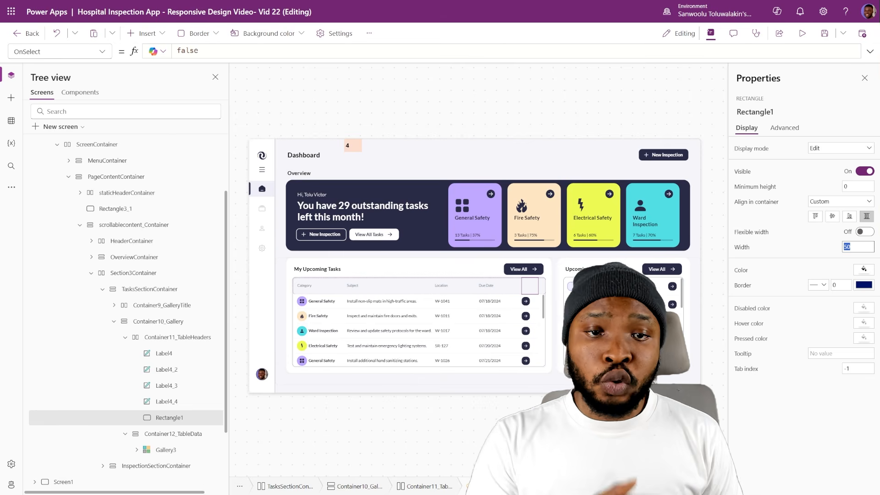
text(30)
- Set the width of Container18, which holds the arrow button in the task gallery rows, to 30
click(515, 303)
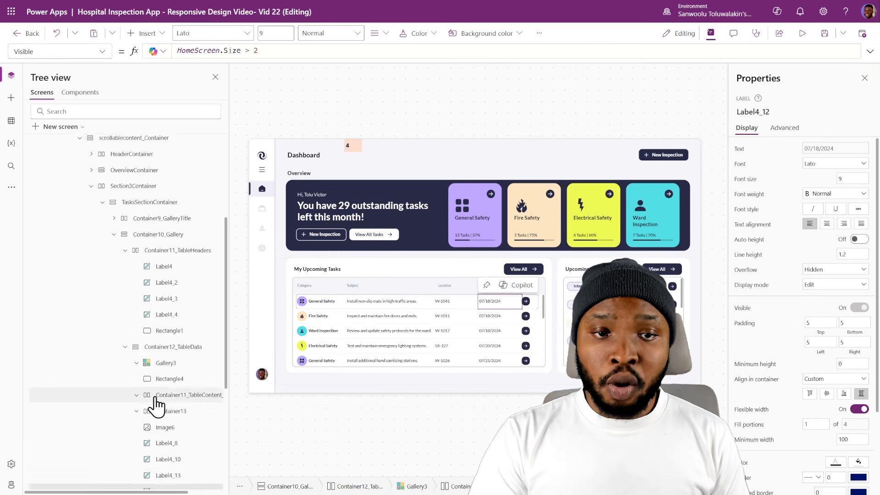
scroll(157, 404, down, 2)
click(158, 439)
click(170, 423)
double_click(859, 363)
text(30)
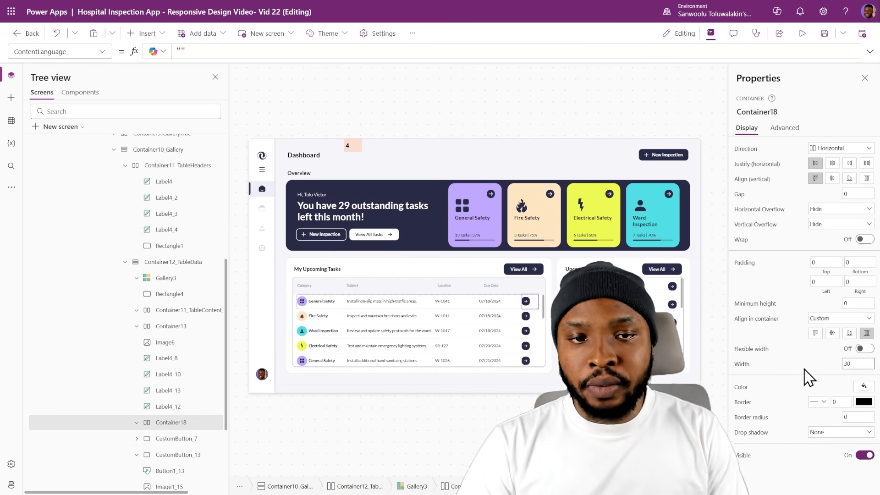
click(136, 422)
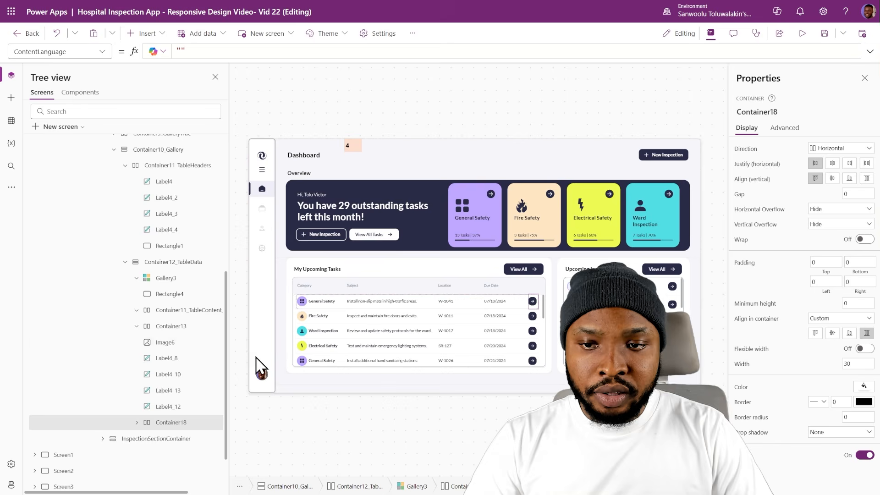
- Set the FillPortions property of Container10_Gallery to If(HomeScreen.Size > 2, 1, 0)
click(136, 278)
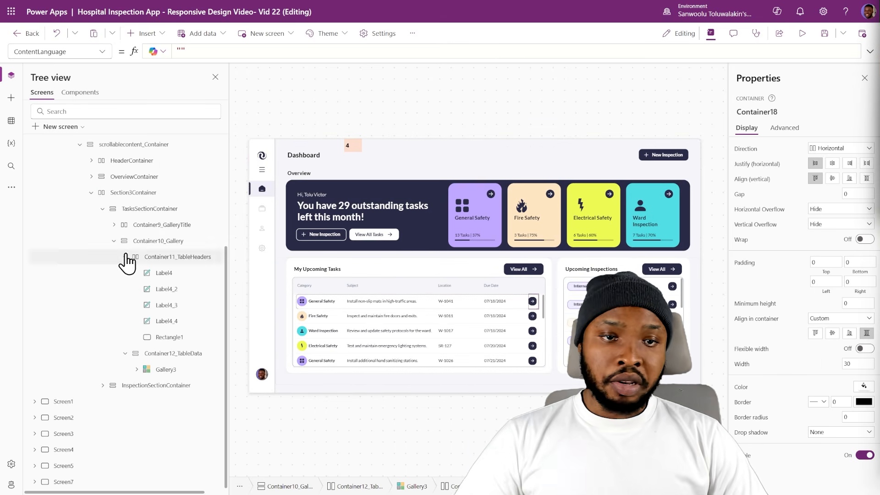
click(142, 261)
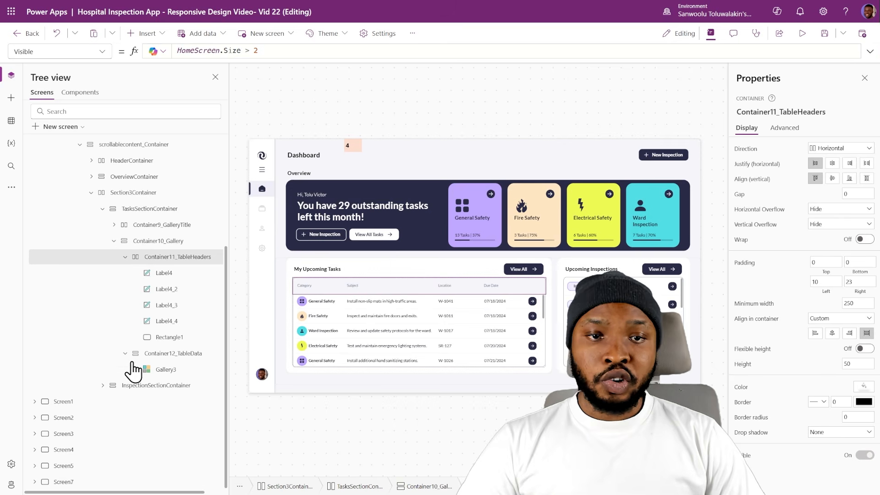
scroll(130, 364, up, 1)
scroll(131, 376, up, 5)
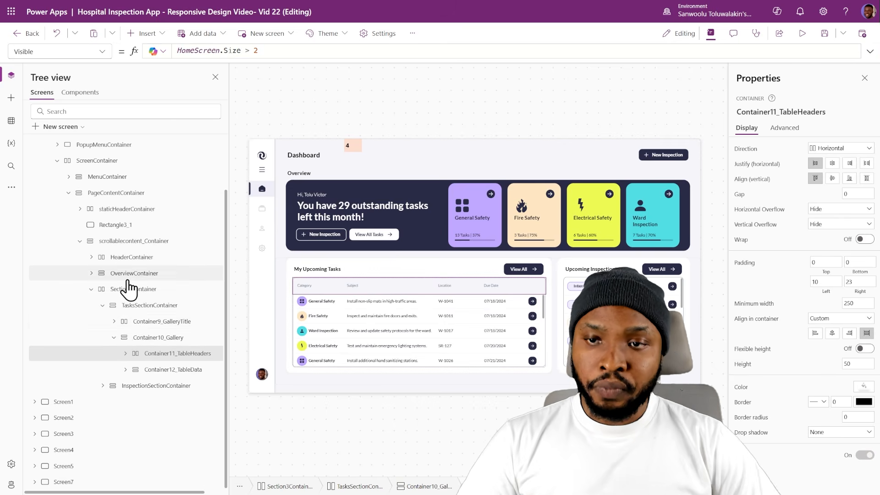
click(171, 340)
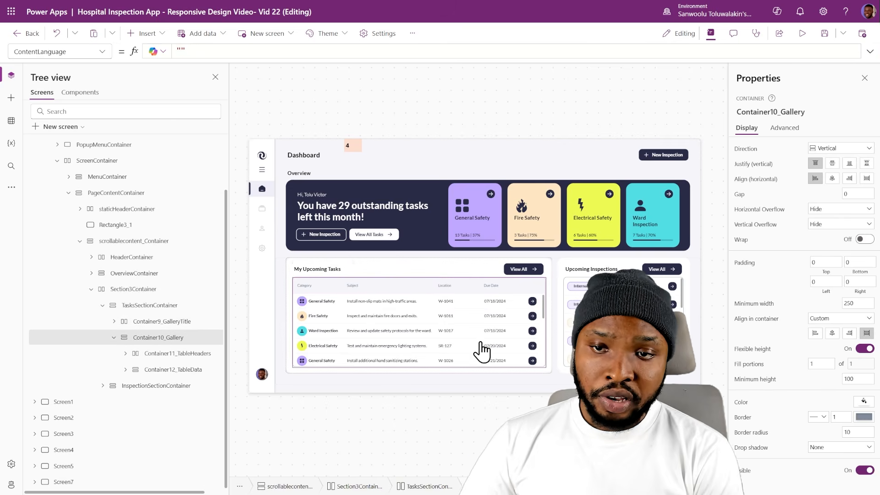
click(865, 348)
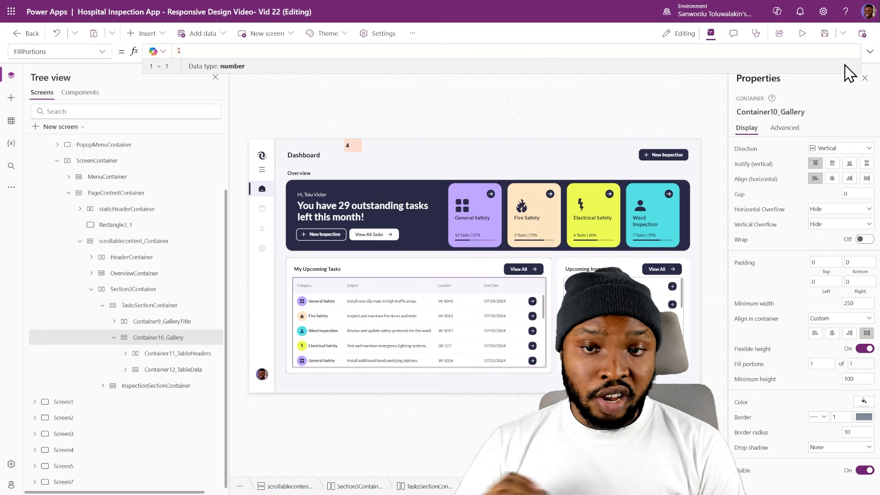
click(870, 52)
text(If(     HomeScreen.Size > 2,     1,     0 ))
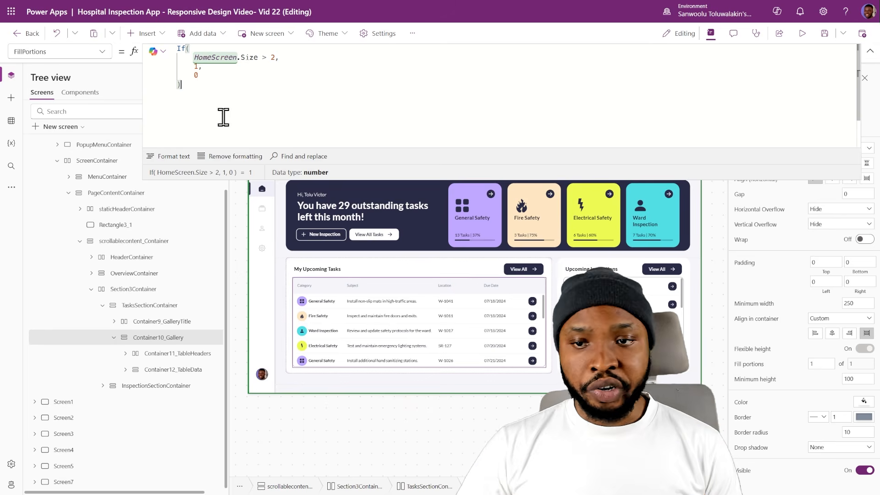
- Set the Height property of Container10_Gallery to Container12_TableData.Height + Self.PaddingBottom + Self.PaddingTop
click(101, 52)
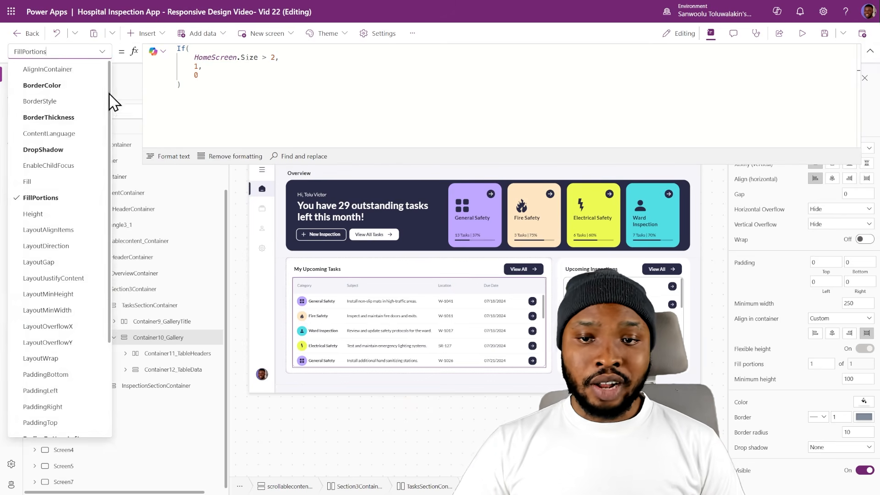
click(53, 213)
click(257, 69)
key(ctrl+a)
text(Container12_TableData.Height + Self.PaddingBottom + Self.PaddingTop)
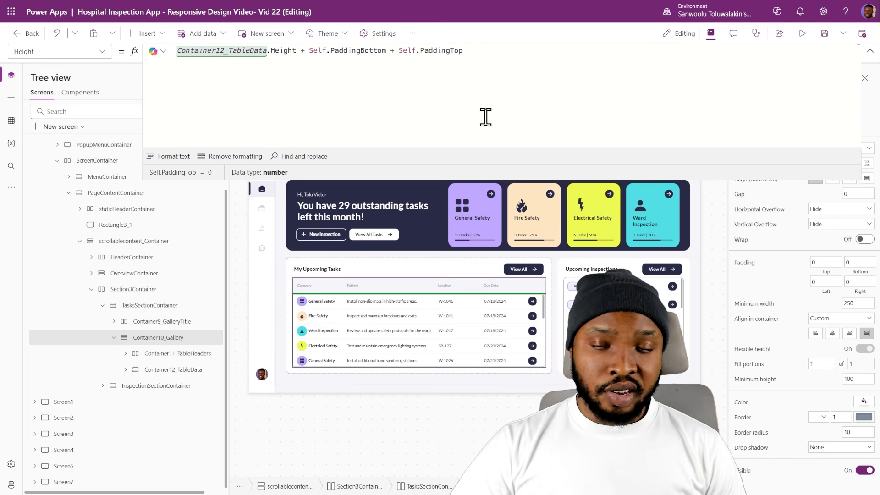
- Set the AlignInContainer property of TasksSectionContainer to If(HomeScreen.Size > 2, AlignInContainer.Stretch, AlignInContainer.Start)
click(165, 305)
click(113, 337)
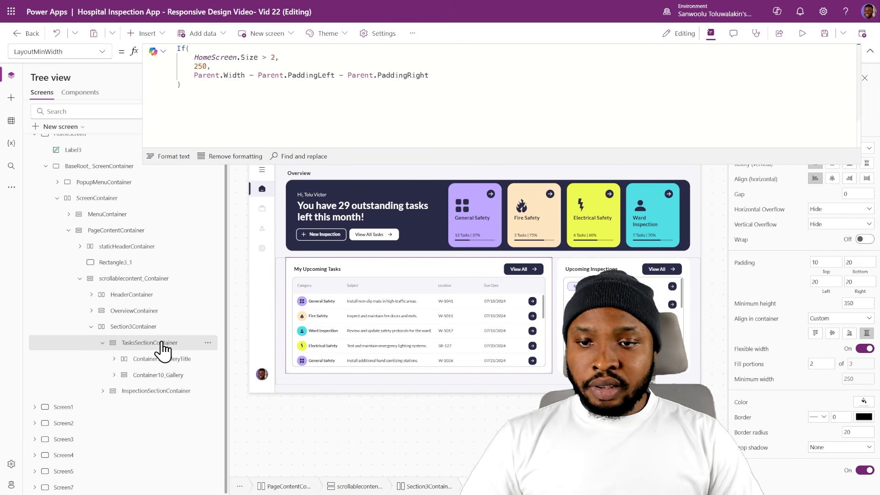
click(740, 360)
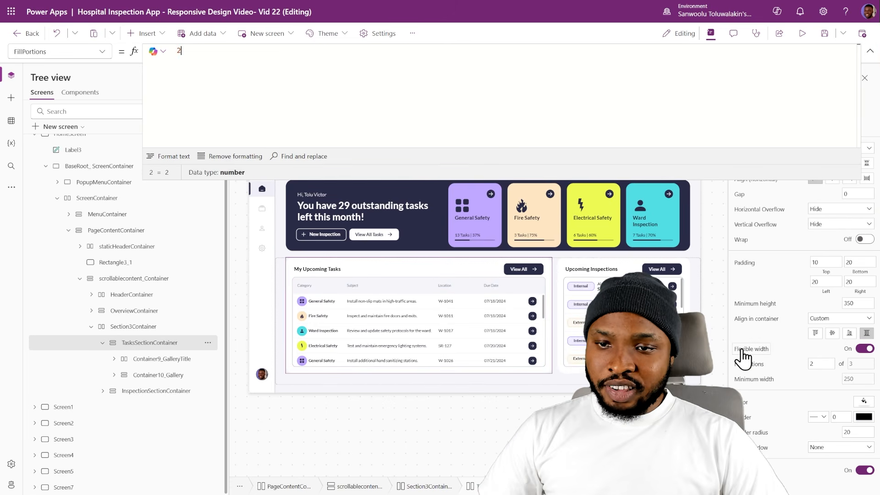
click(759, 320)
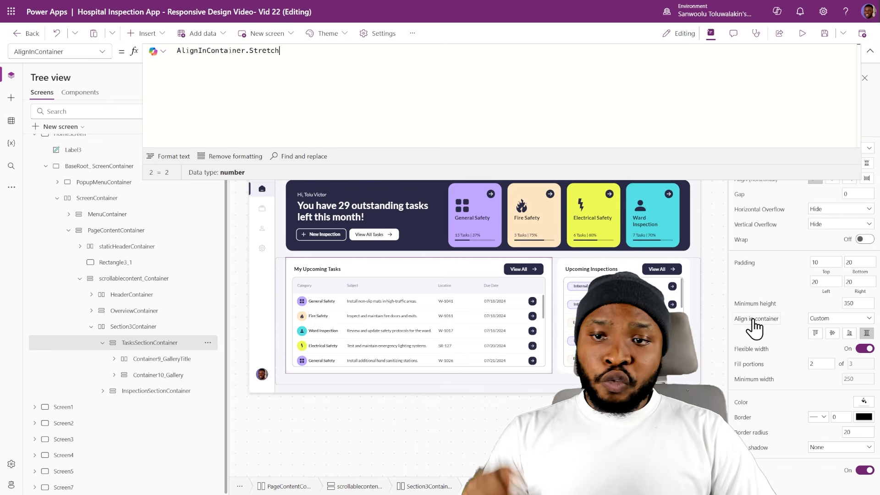
key(ctrl+a)
text(If(     HomeScreen.Size > 2,     AlignInContainer.Stretch,     AlignInContainer.Start ))
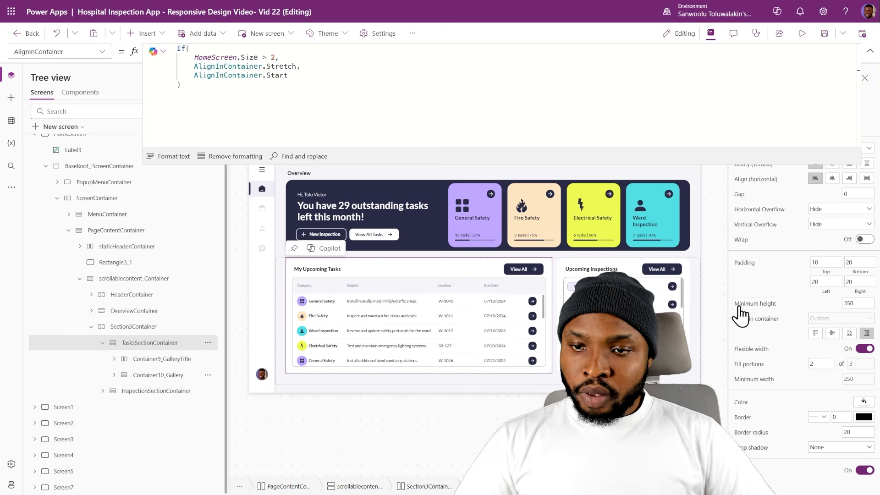
- Set the LayoutMinHeight property of TasksSectionContainer to Parent.Height - Parent.PaddingBottom - Parent.PaddingTop
click(740, 308)
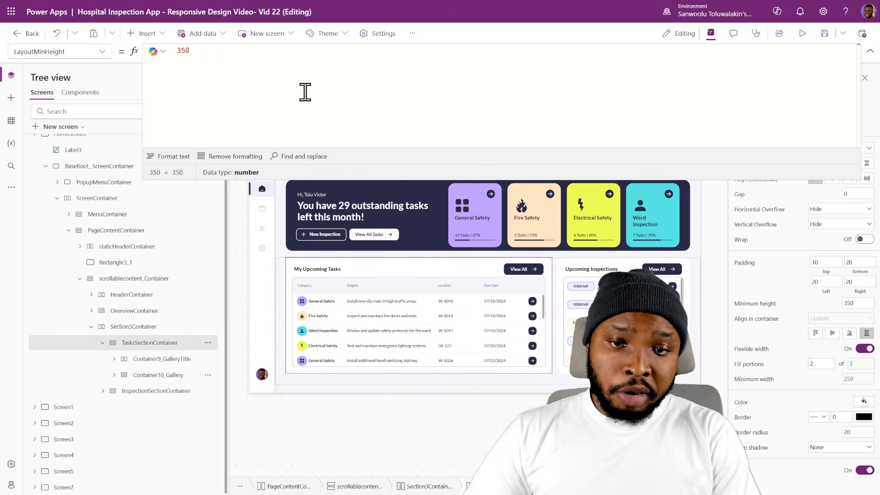
text(Parent.Height - Parent.PaddingBottom - Parent.PaddingTop)
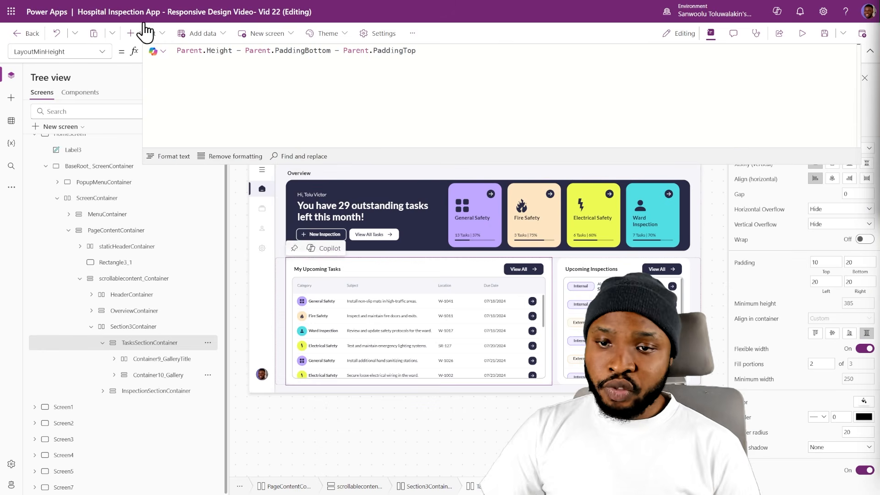
- Set the Height property of TasksSectionContainer to Container9_GalleryTitle.Height + Container10_Gallery.Height + Self.PaddingTop + Self.PaddingBottom
click(103, 51)
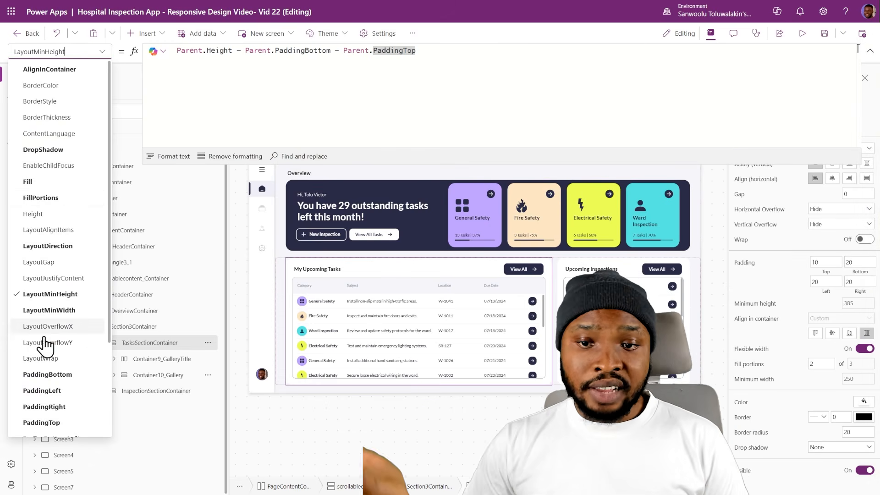
scroll(62, 215, down, 2)
click(56, 155)
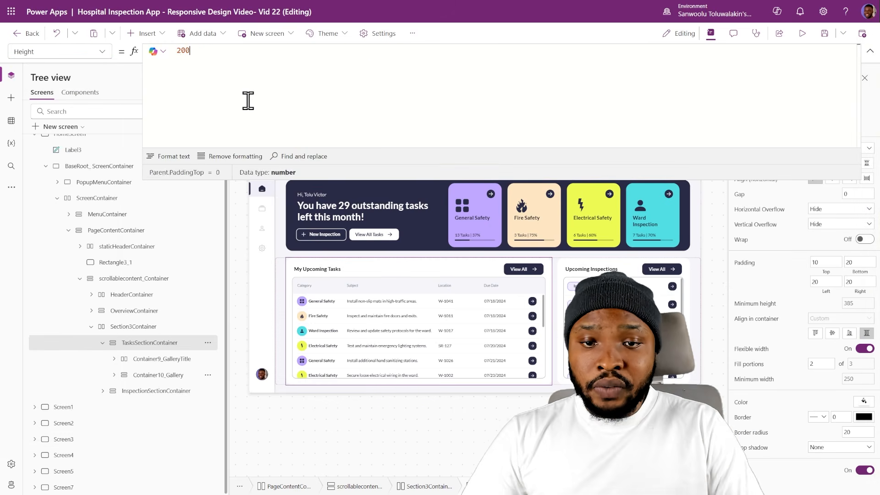
text(Container9_GalleryTitle.Height + Container10_Gallery.Height + Self.PaddingTop + Self.PaddingBottom)
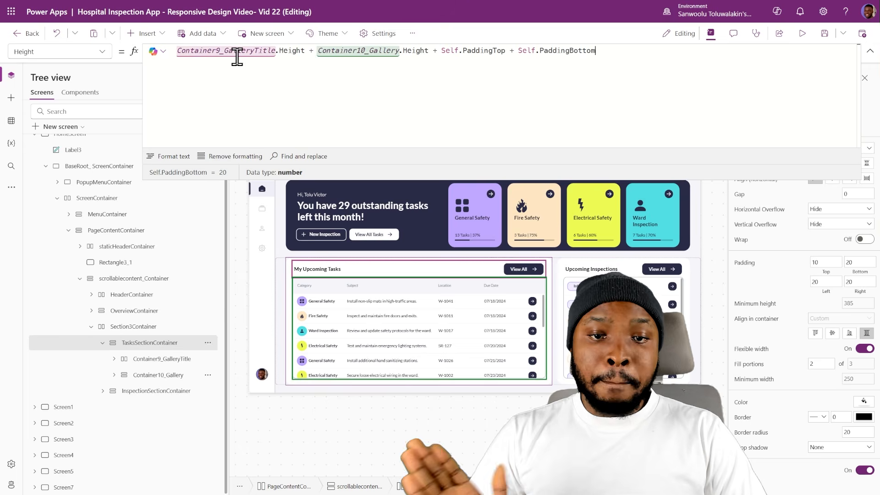
click(169, 359)
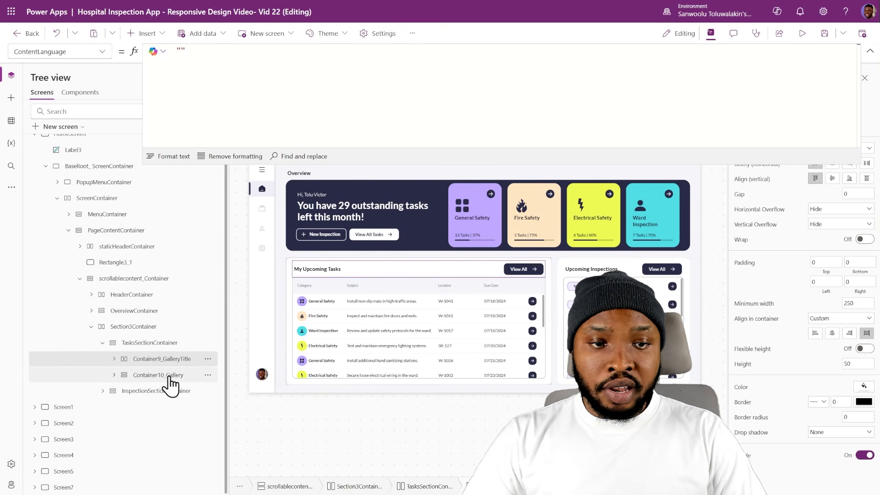
click(165, 347)
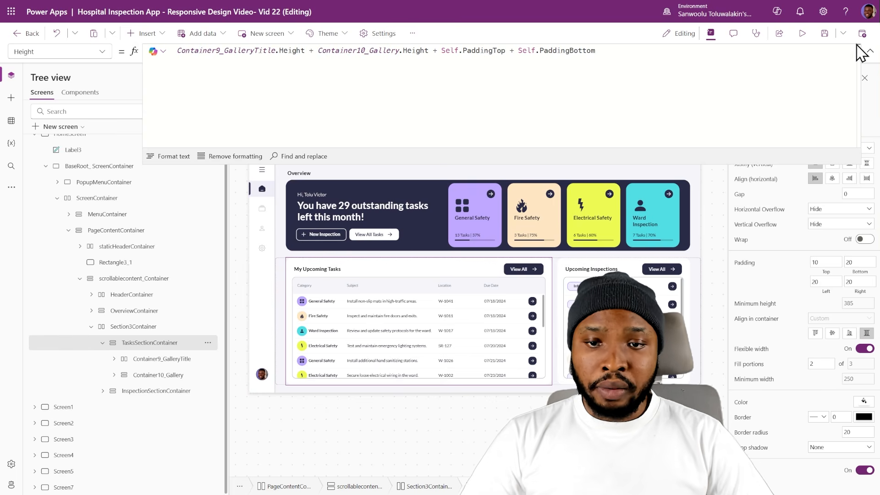
click(869, 52)
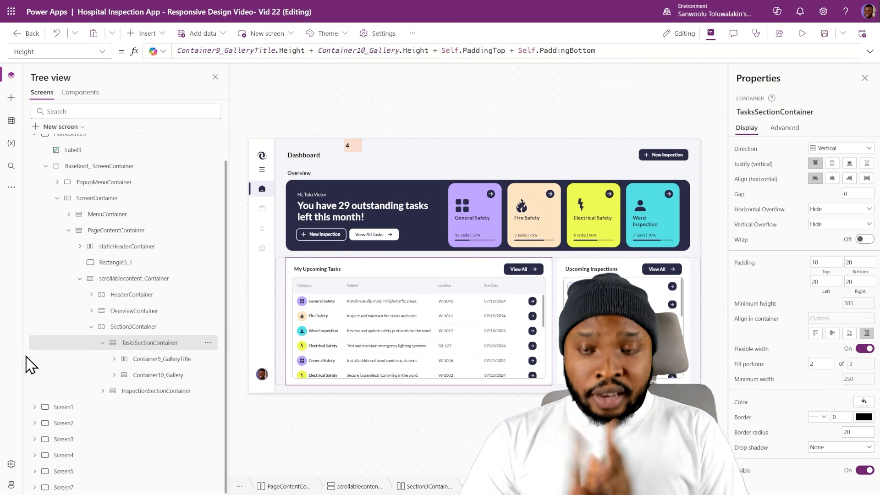
- Inspect the title and gallery containers nested in InspectionSectionContainer
click(102, 343)
click(102, 386)
click(154, 402)
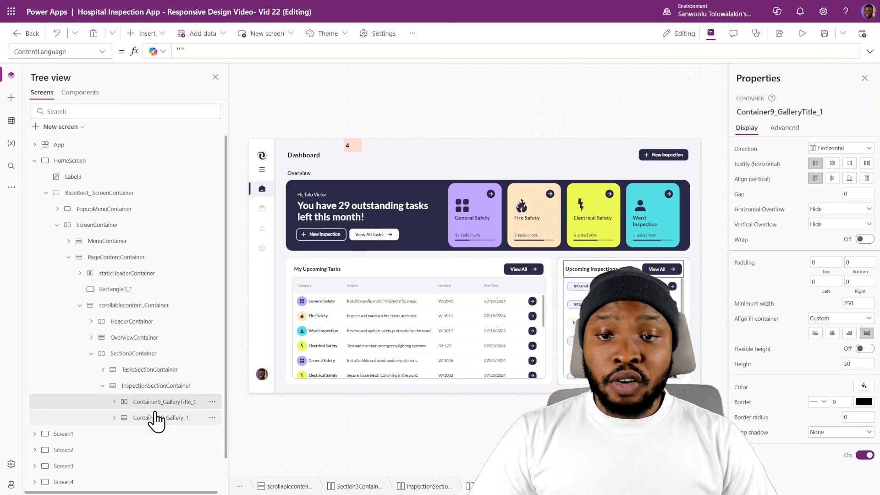
click(157, 418)
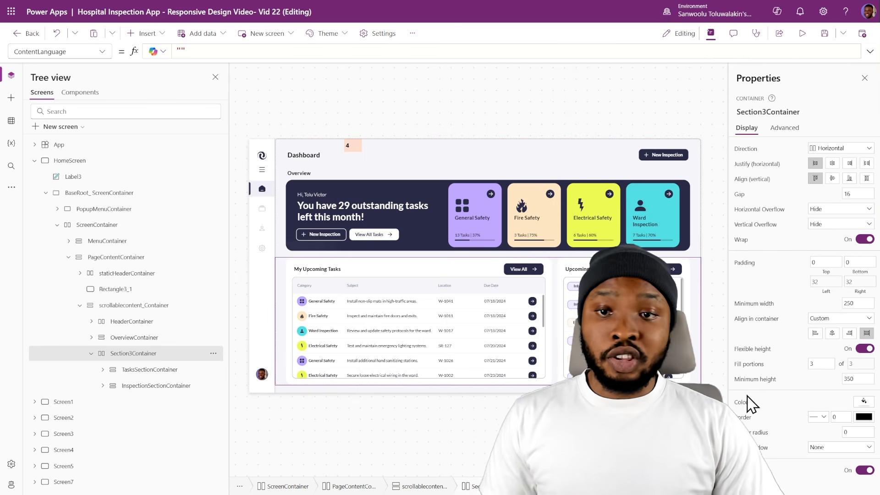
- Set the FillPortions property of Section3Container to If(HomeScreen.Size > 2, 1, 0)
click(753, 362)
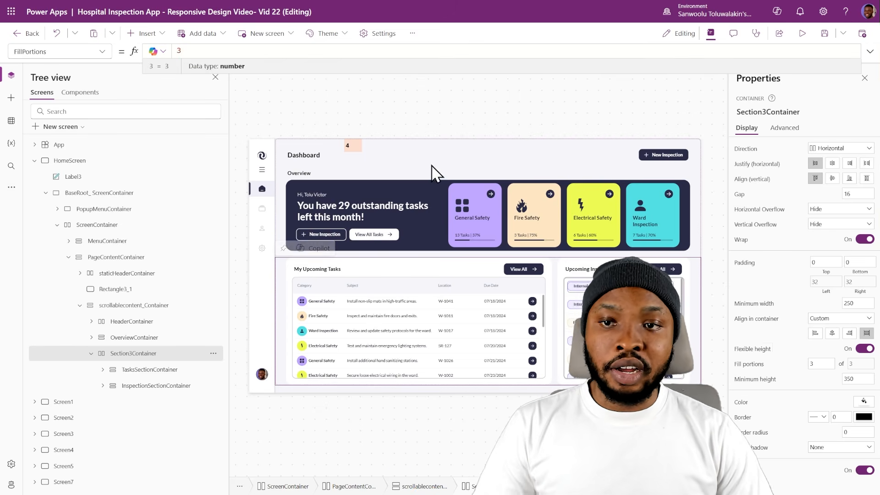
click(281, 51)
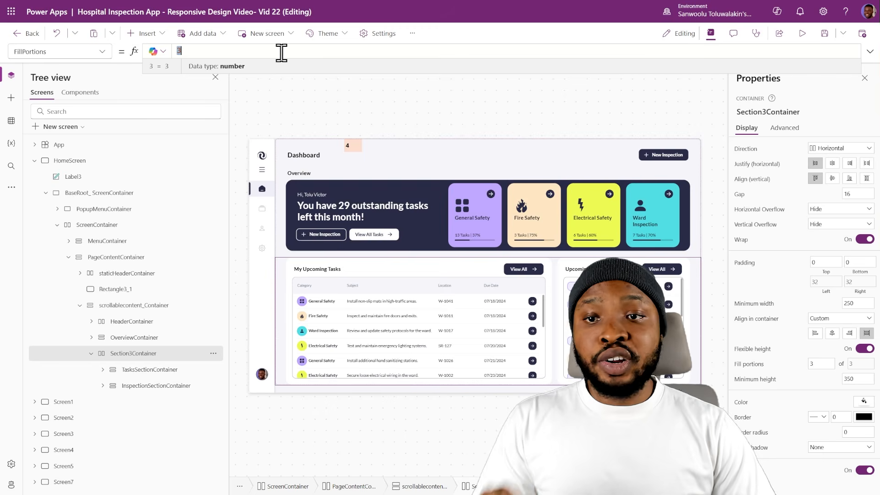
click(869, 52)
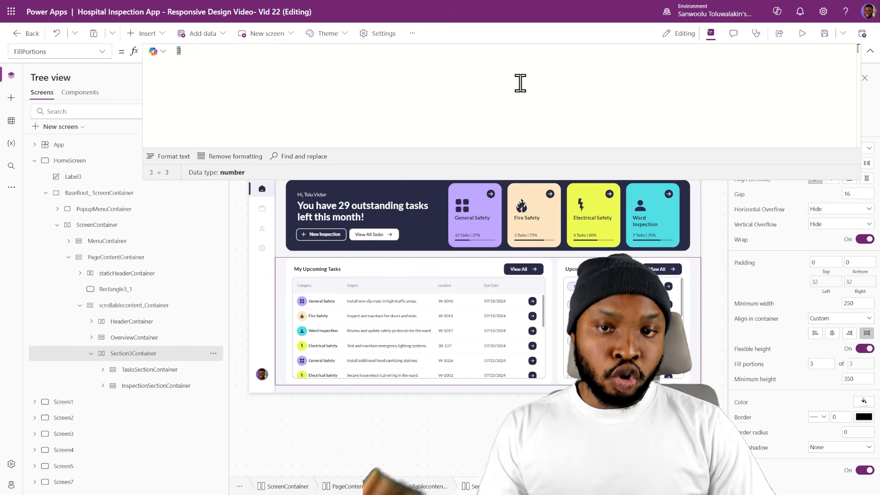
text(If(     HomeScreen.Size > 2,     1,     0 ))
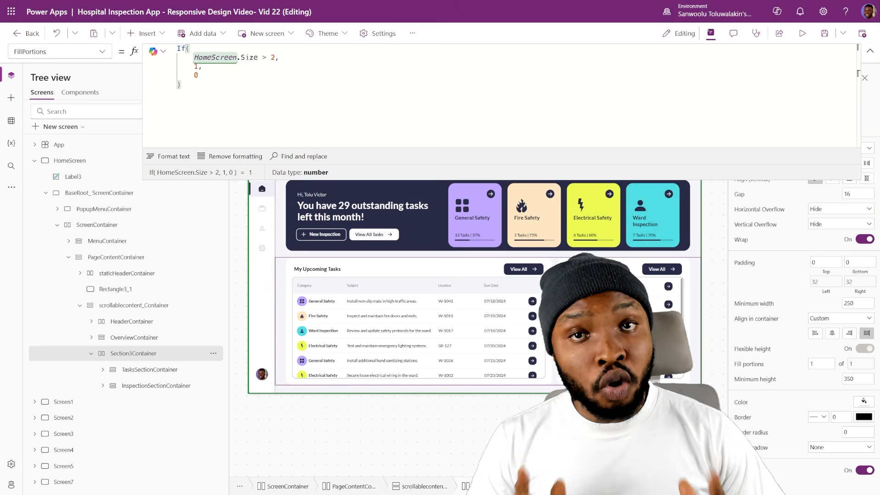
- Set the Height property of Section3Container to TasksSectionContainer.Height + InspectionSectionContainer.Height + Self.PaddingBottom + Self.PaddingTop + Self.LayoutGap
click(102, 51)
click(43, 214)
click(202, 98)
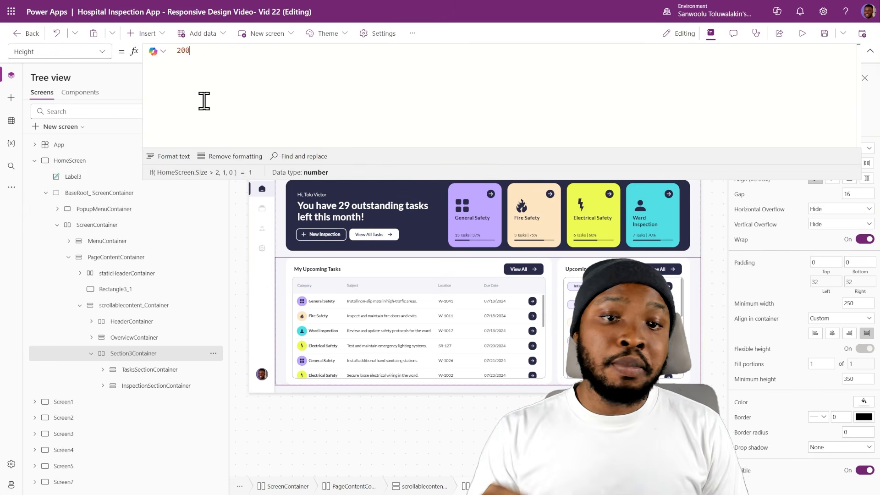
key(ctrl+a)
text(TasksSectionContainer.Height + InspectionSectionContainer.Height + Self.PaddingBottom + Self.PaddingTop + Self.LayoutGap)
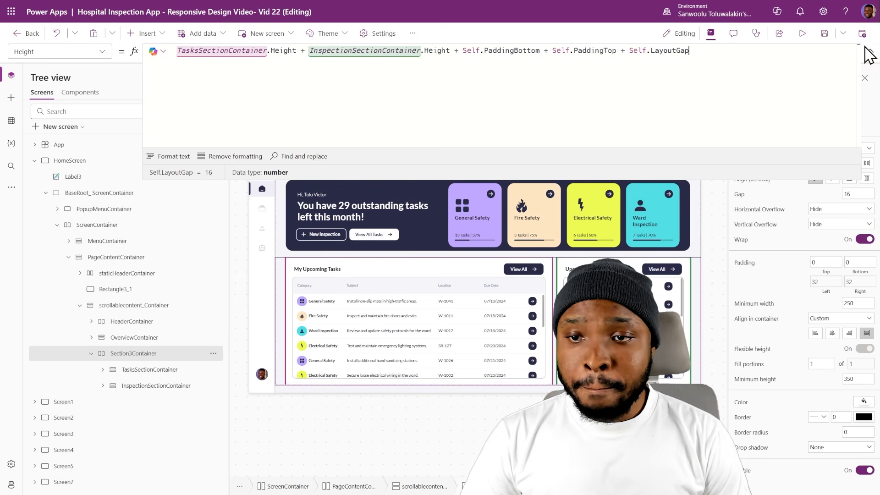
- Preview the app and test expanding and collapsing the dashboard's side navigation menu
key(F5)
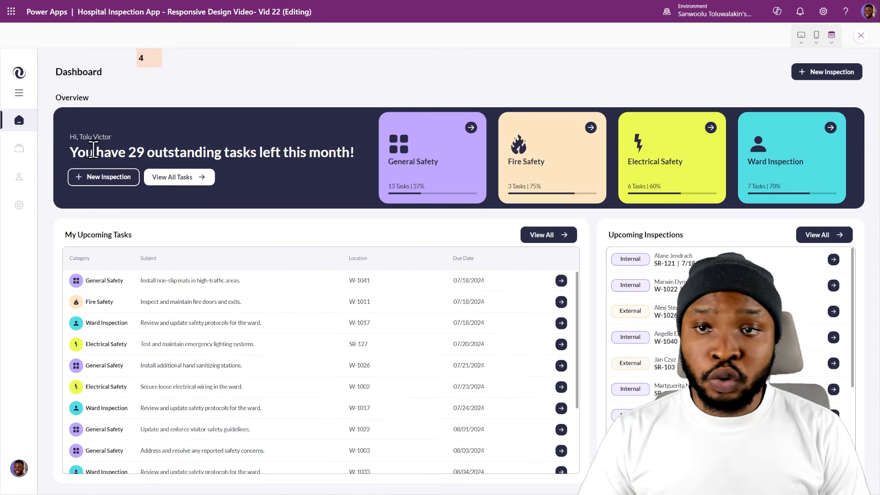
click(20, 93)
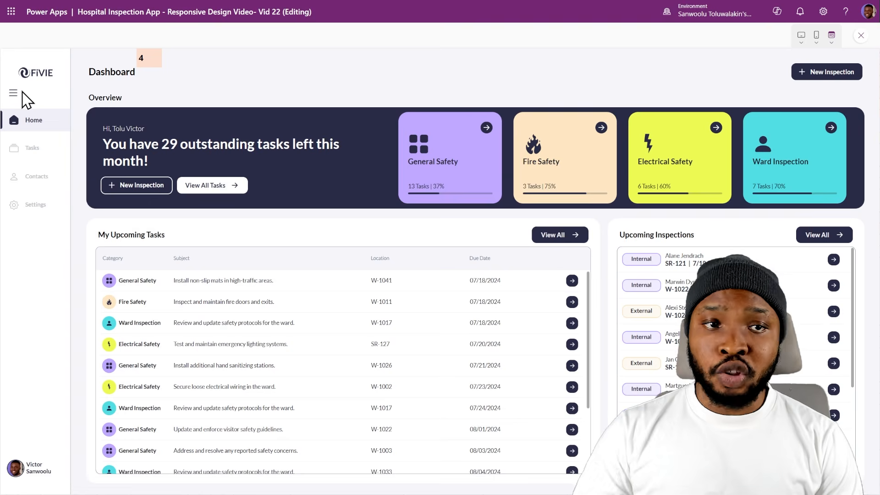
click(13, 93)
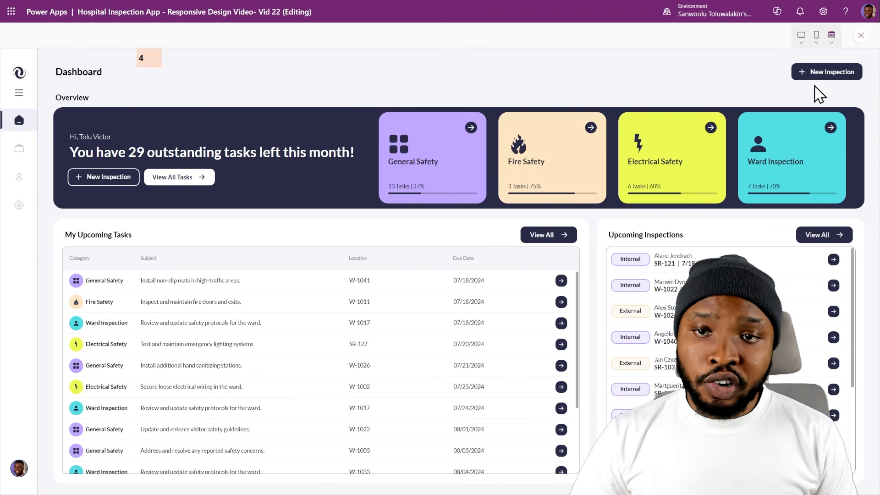
- Preview the dashboard on a tablet, rotate it to portrait, and check the navigation menu and the scrollable sections
click(801, 37)
click(754, 118)
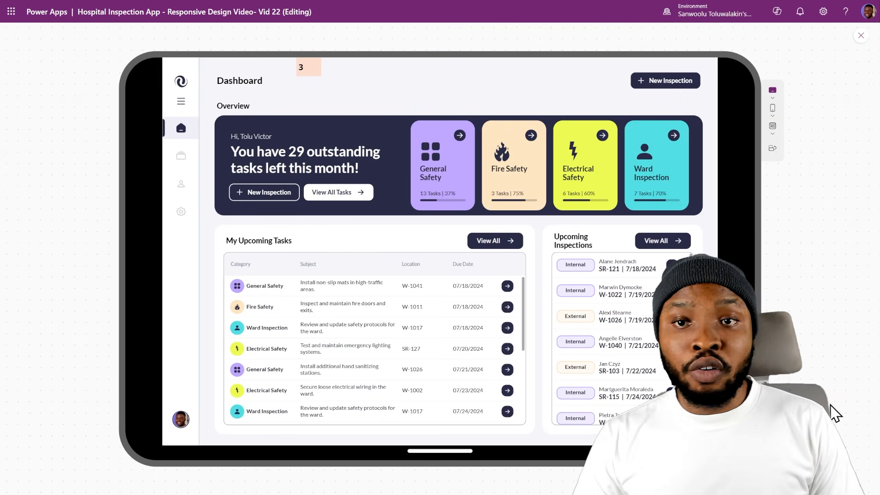
click(773, 149)
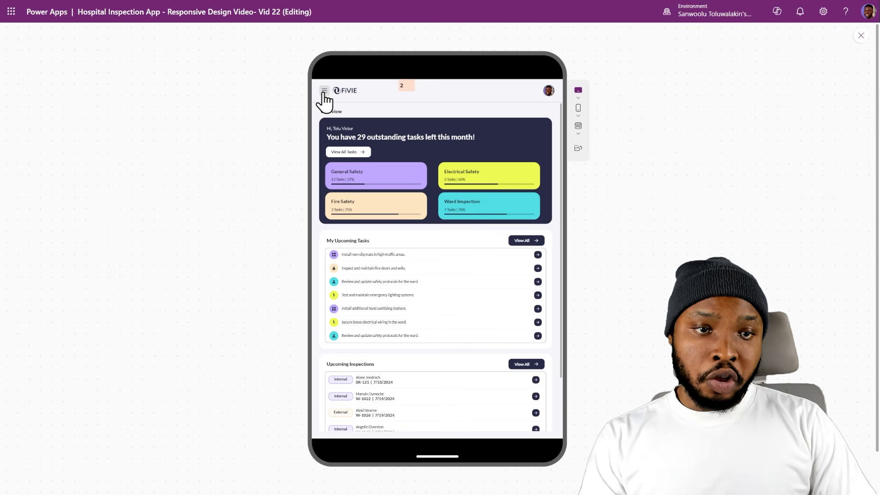
click(324, 91)
click(519, 115)
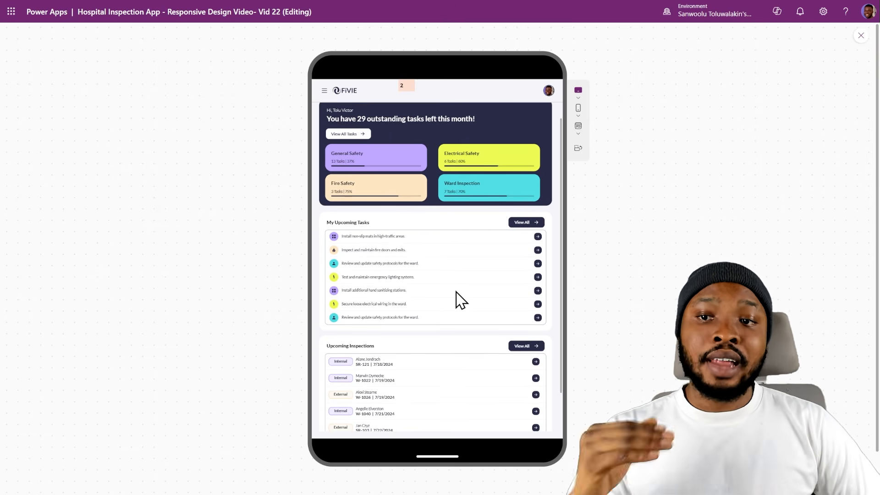
scroll(457, 298, down, 1)
scroll(460, 301, down, 2)
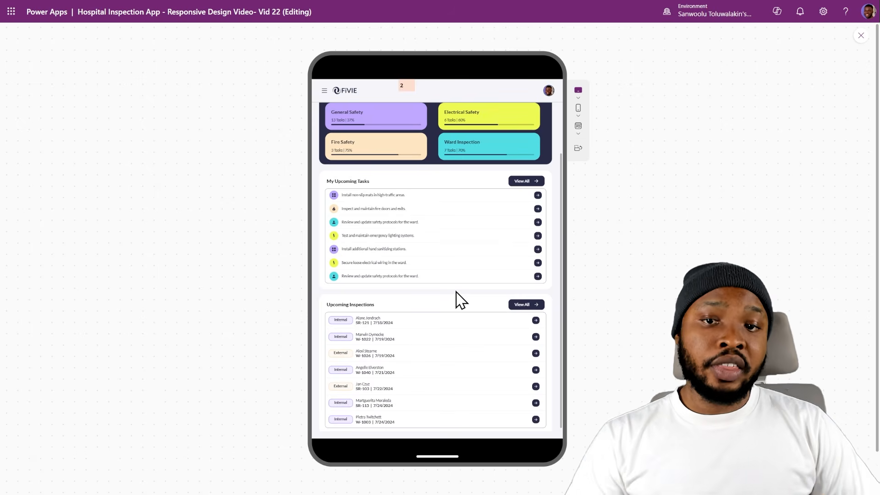
scroll(459, 300, down, 1)
scroll(459, 298, up, 5)
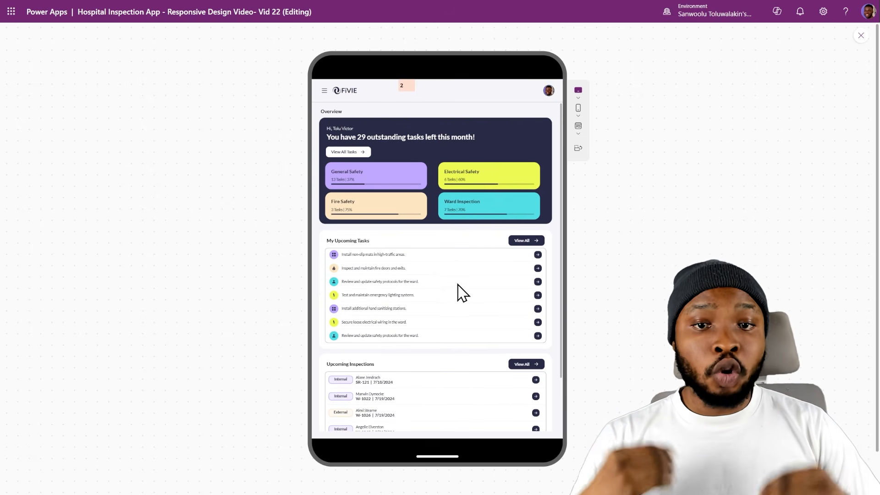
- Preview the dashboard on an Apple iPhone 14 Plus and check the navigation menu and the scrollable sections
click(578, 115)
scroll(605, 183, down, 2)
click(616, 215)
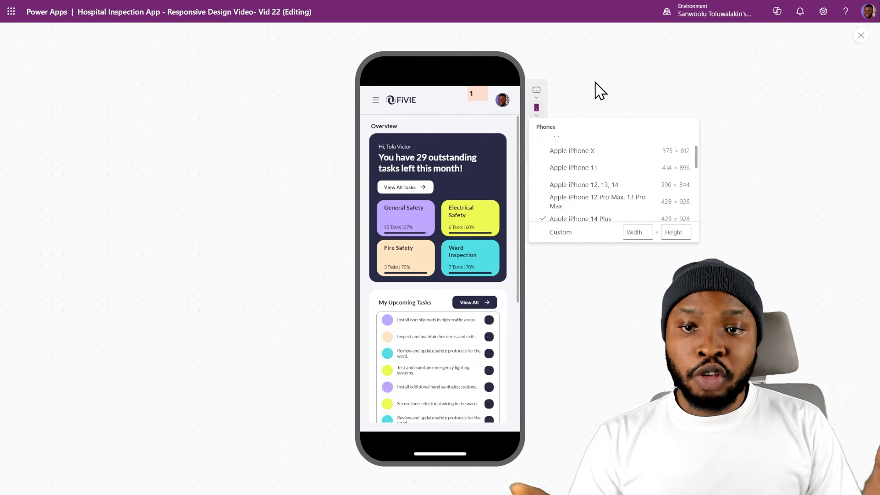
click(370, 106)
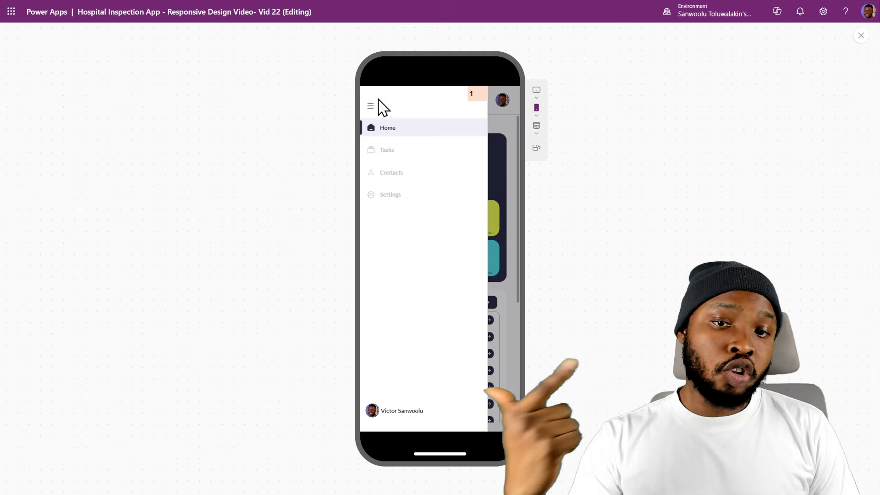
click(508, 131)
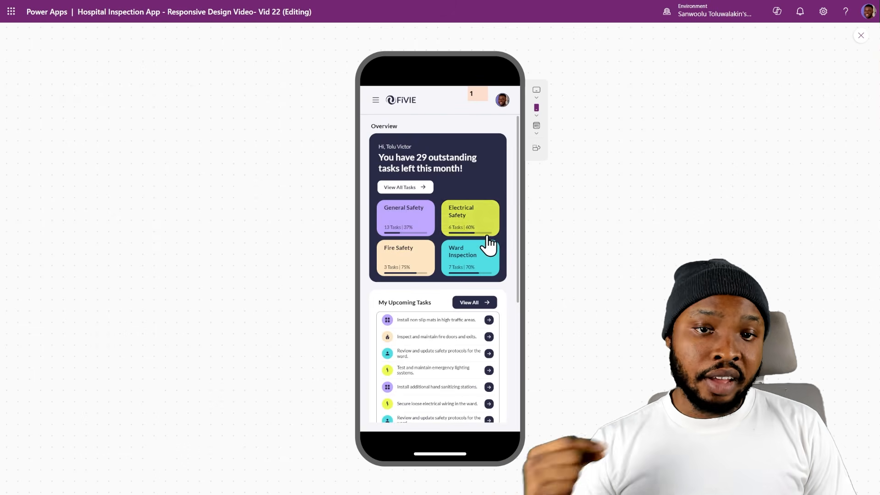
scroll(488, 270, down, 1)
scroll(490, 271, down, 6)
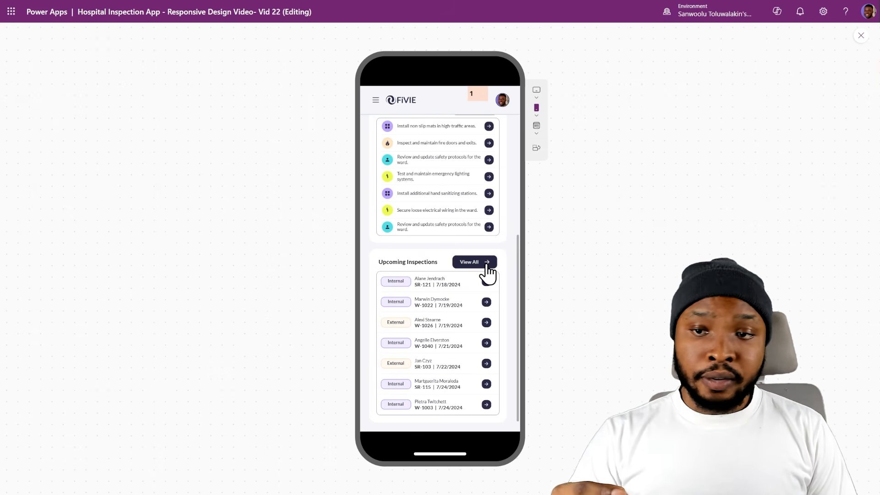
scroll(491, 260, up, 5)
scroll(493, 260, up, 3)
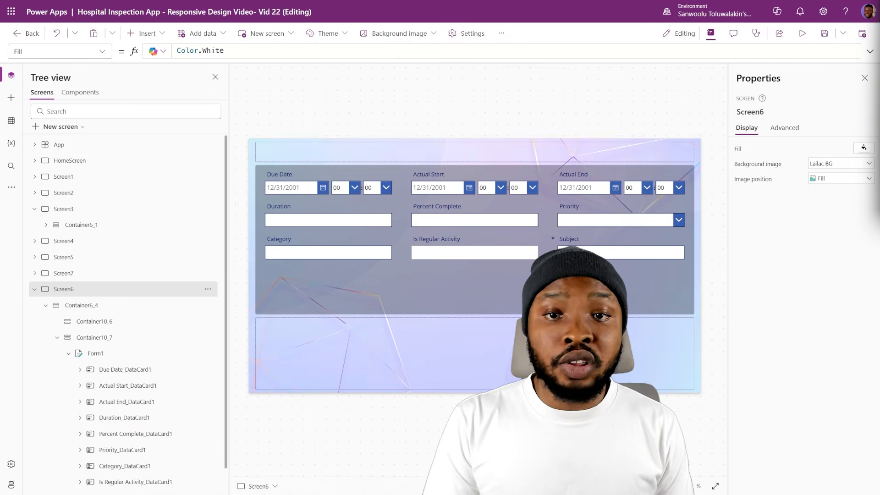
- Examine the settings of Form1 on Screen6 and the properties of its Duration label
scroll(175, 344, down, 2)
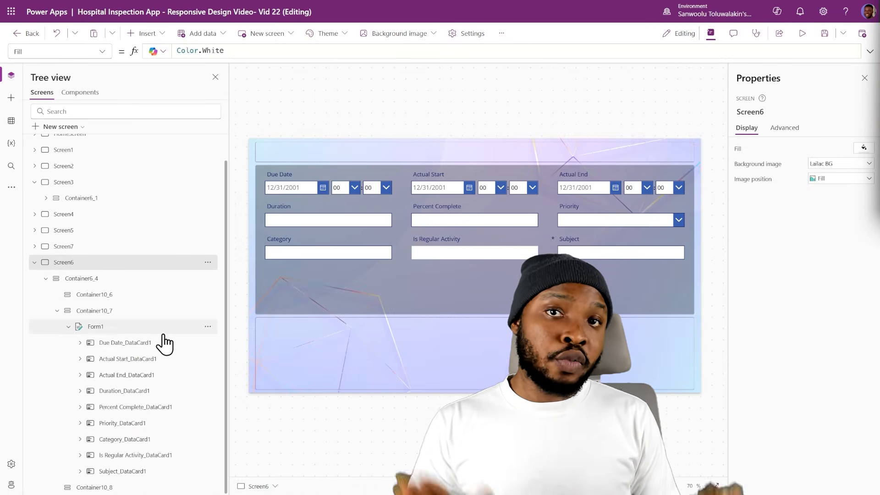
click(103, 330)
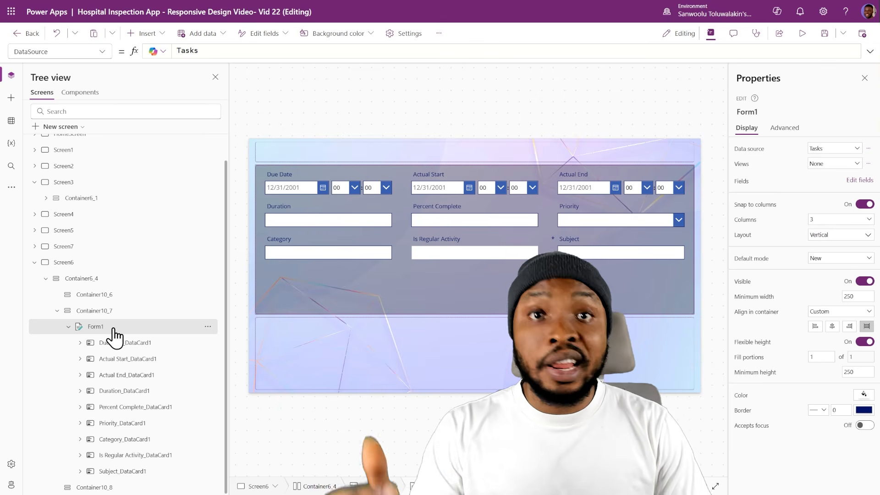
click(278, 206)
click(278, 206)
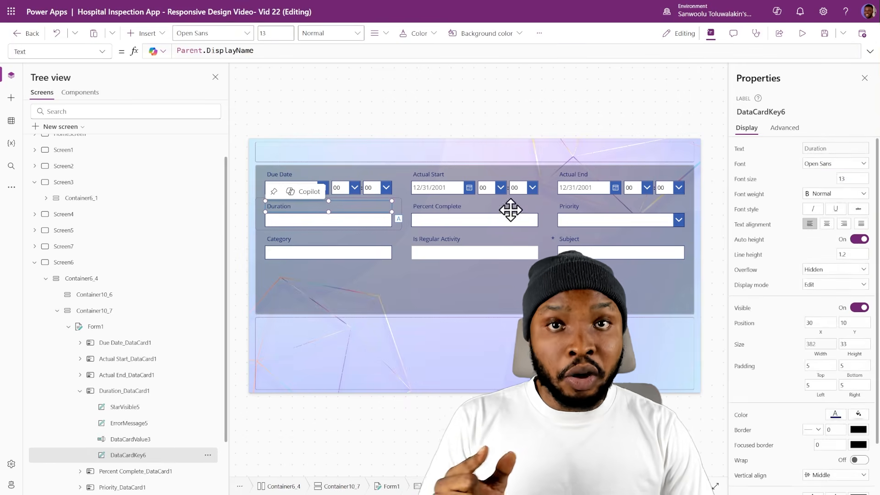
scroll(849, 329, down, 2)
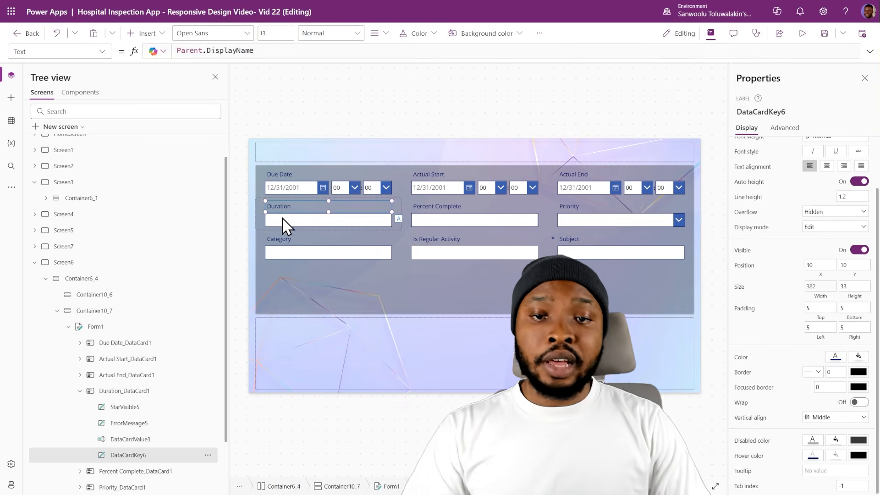
- Examine the Y position formula of the Duration text input and the DataCardKey6 label it references
click(295, 220)
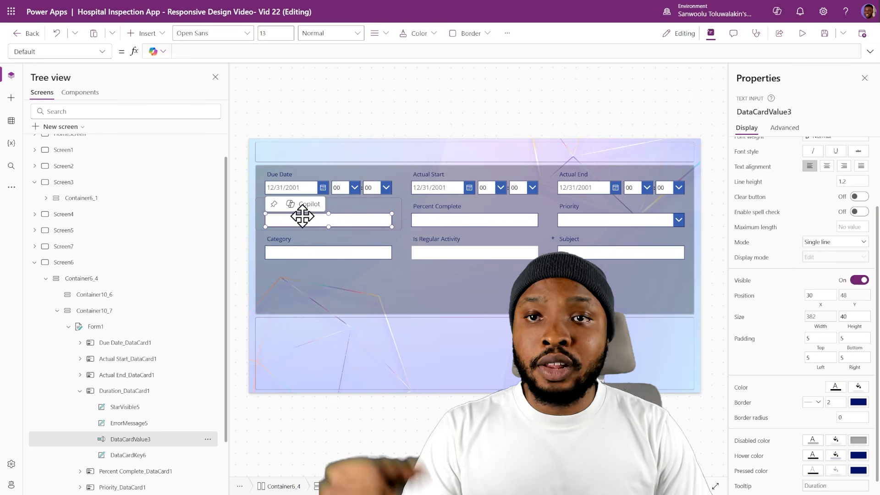
click(855, 295)
click(385, 51)
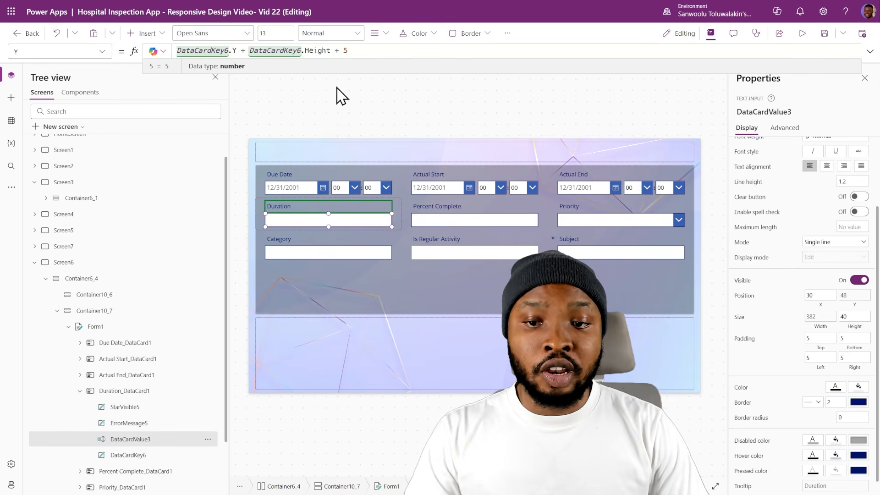
drag(350, 50, 175, 51)
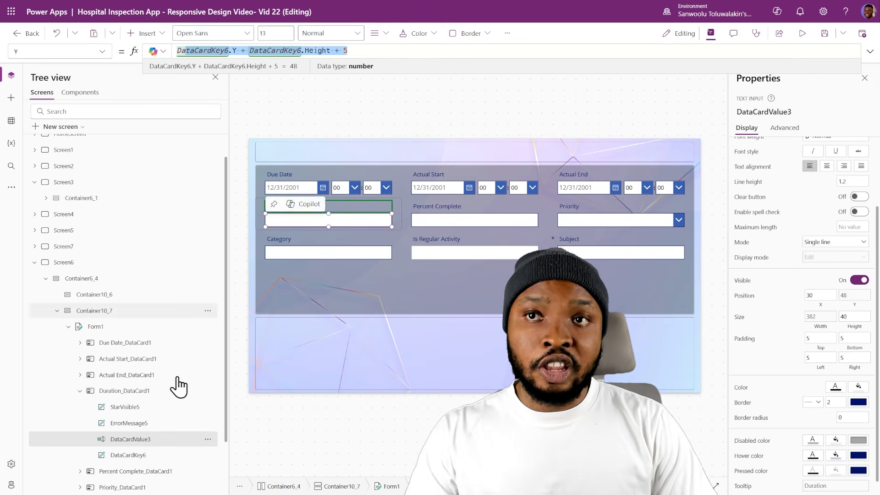
scroll(177, 385, down, 1)
click(130, 398)
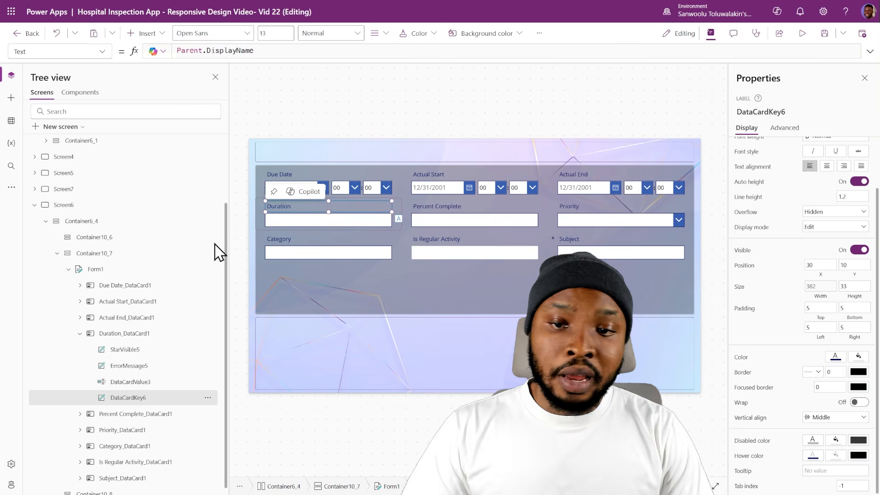
- Examine the Y position formula of the Duration card's ErrorMessage5 label
click(138, 367)
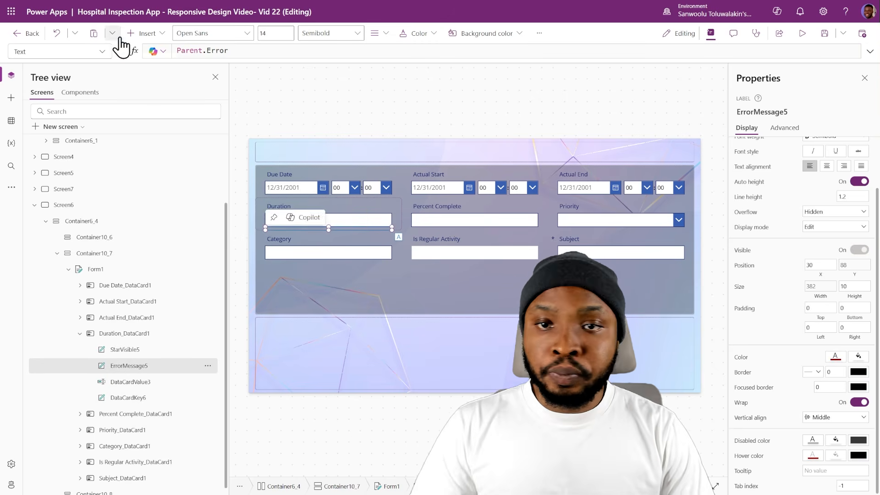
click(832, 266)
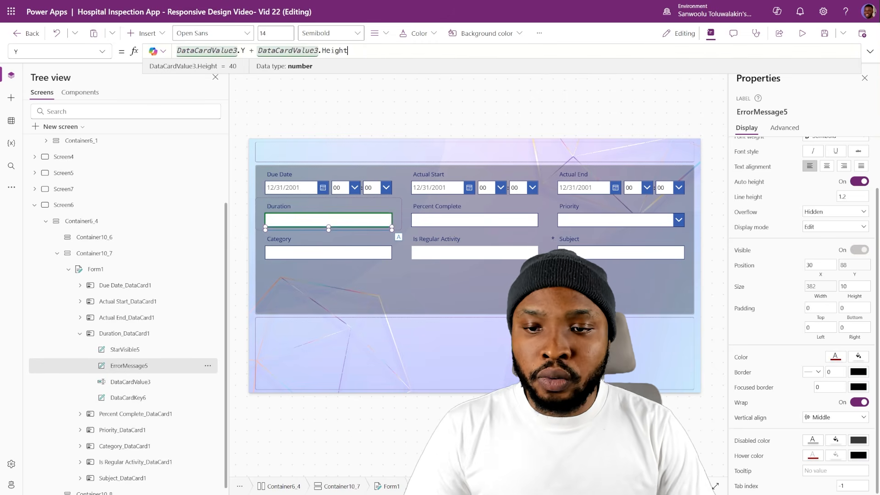
shift+click(241, 51)
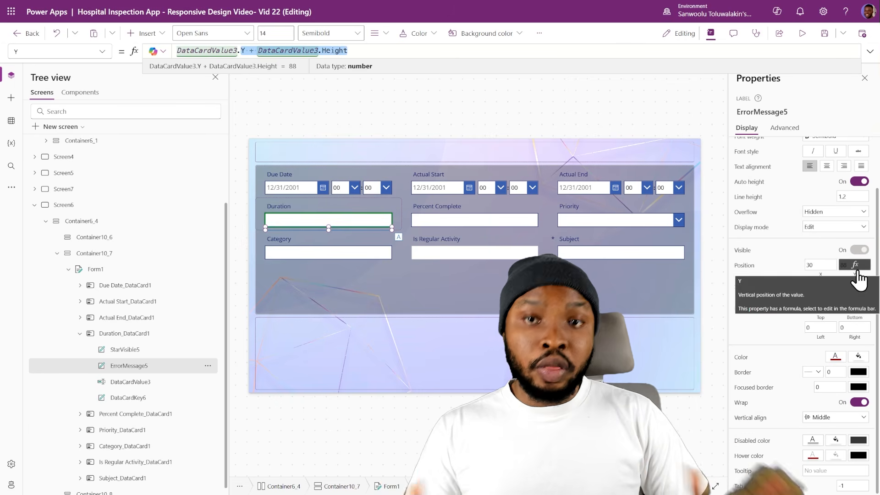
- Examine the shared width formula of the Duration card's label, input and error message, and the card's own size settings
shift+click(135, 398)
click(828, 298)
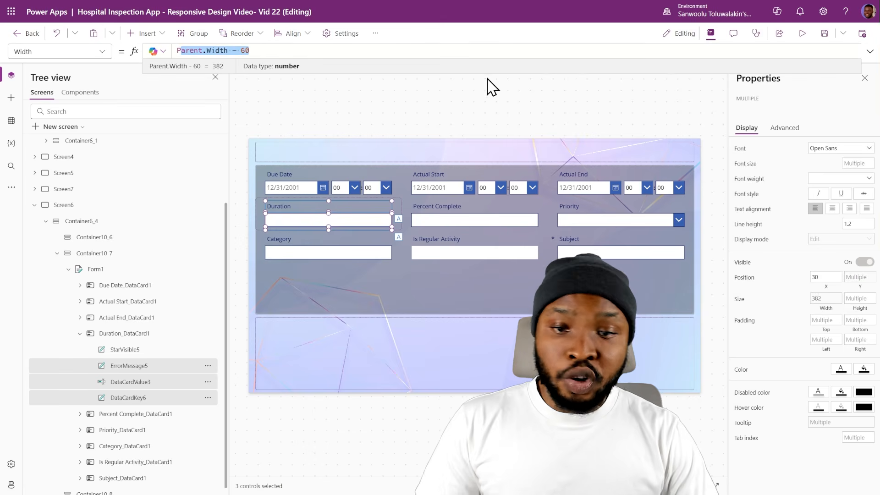
click(131, 334)
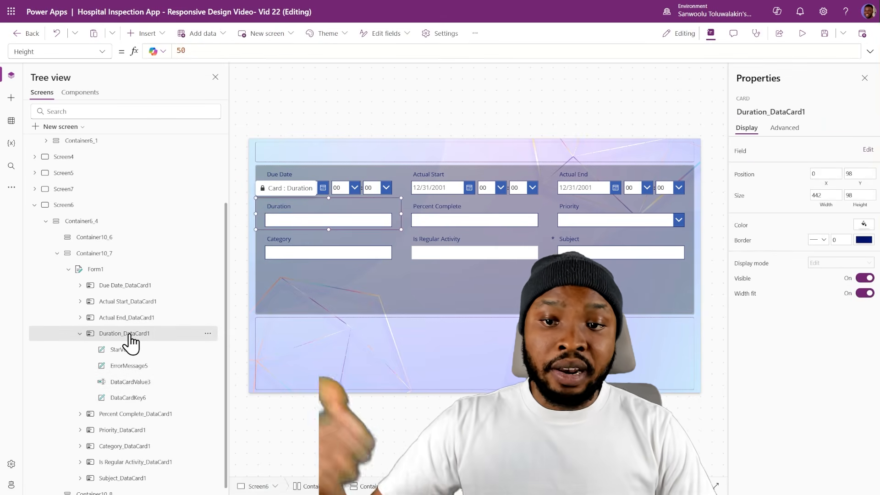
click(81, 334)
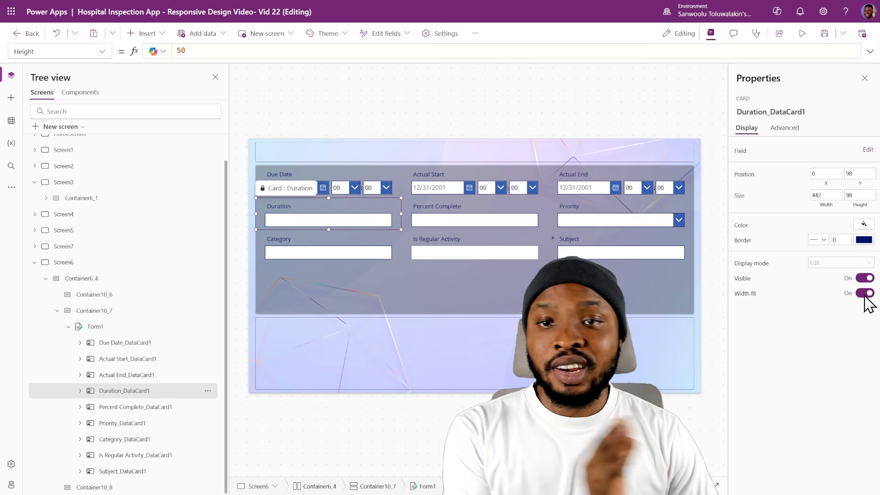
- Try a 2-column layout on Form1, and restore it to 3 columns
click(135, 327)
click(825, 220)
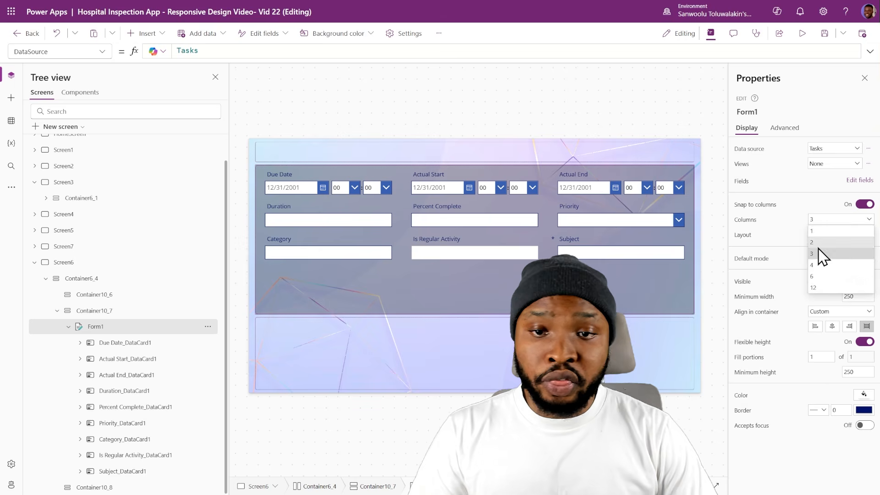
click(821, 242)
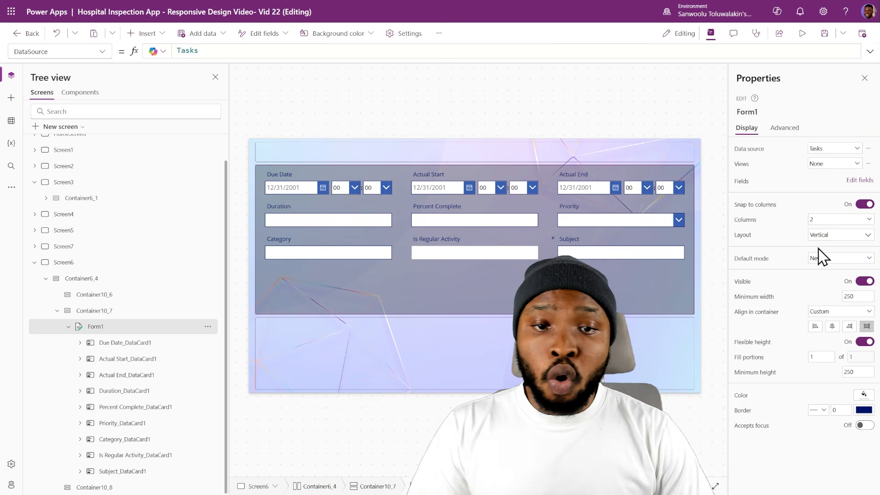
click(828, 220)
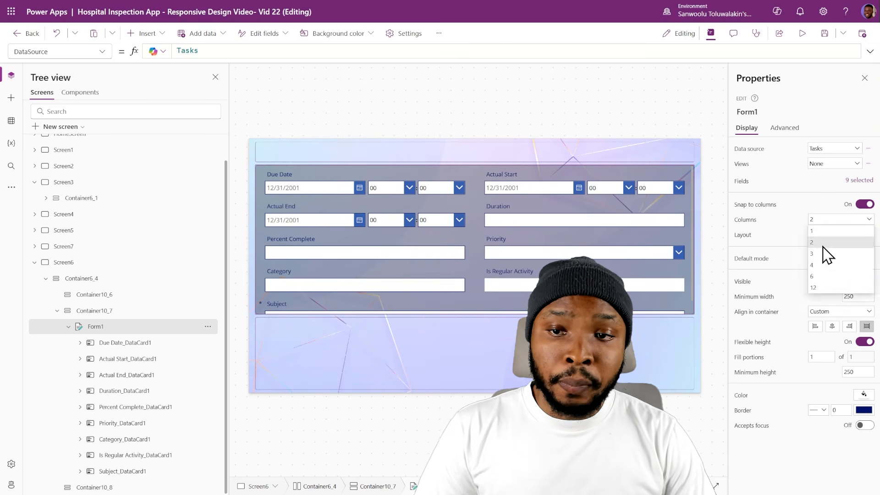
click(825, 255)
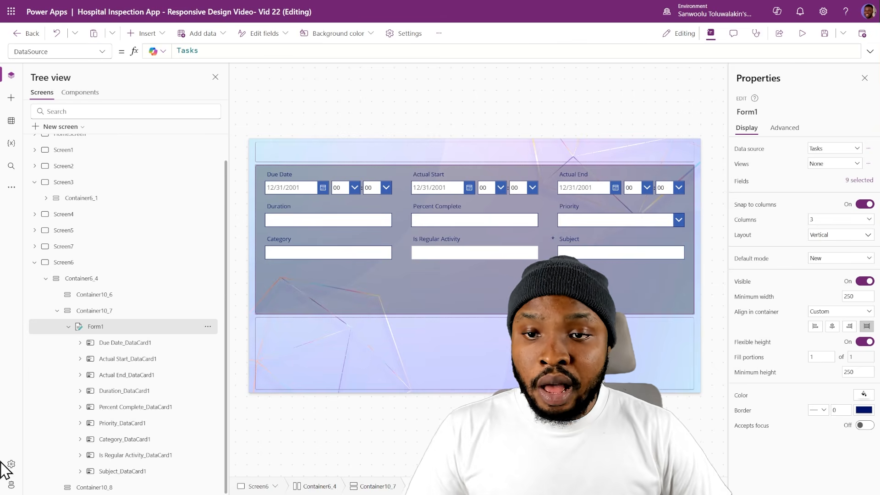
- Set the width of the Duration and Percent Complete data cards to Parent.Width/2
click(122, 375)
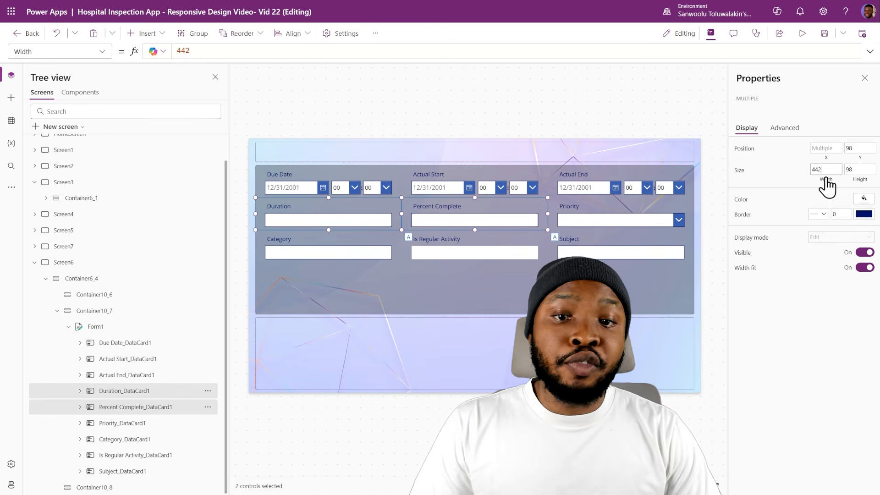
click(827, 181)
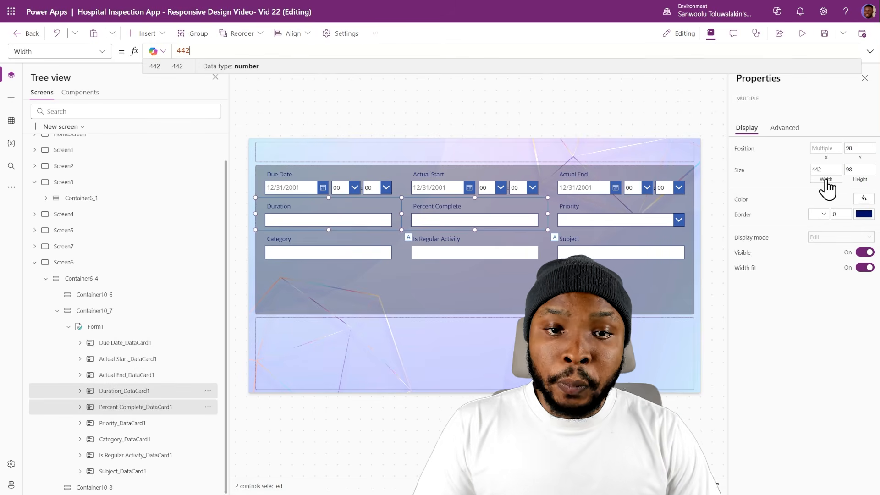
text(parent.Width/2)
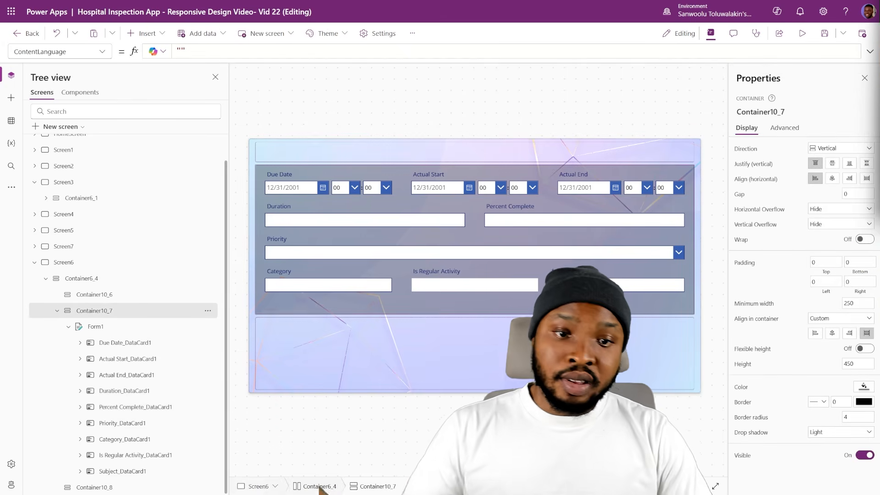
- Check the Actual End data card's properties, collapse Form1 in the tree, and inspect Container10_7 and the form
click(138, 375)
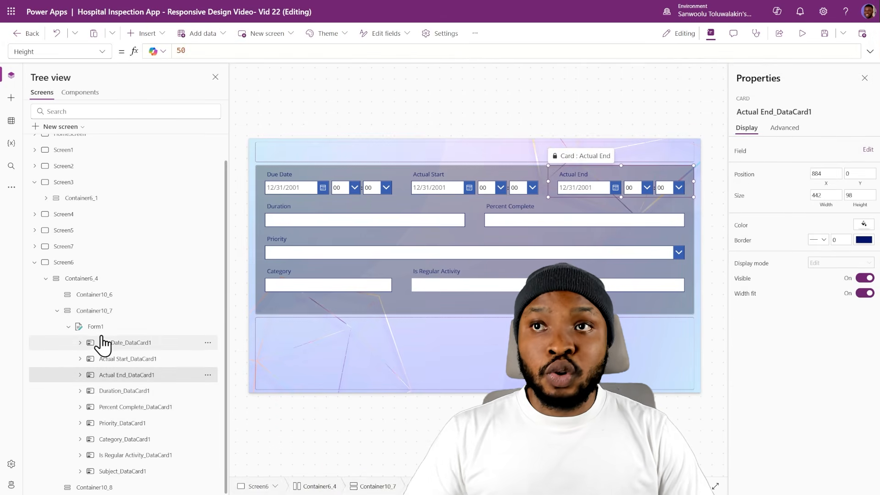
click(68, 327)
click(98, 340)
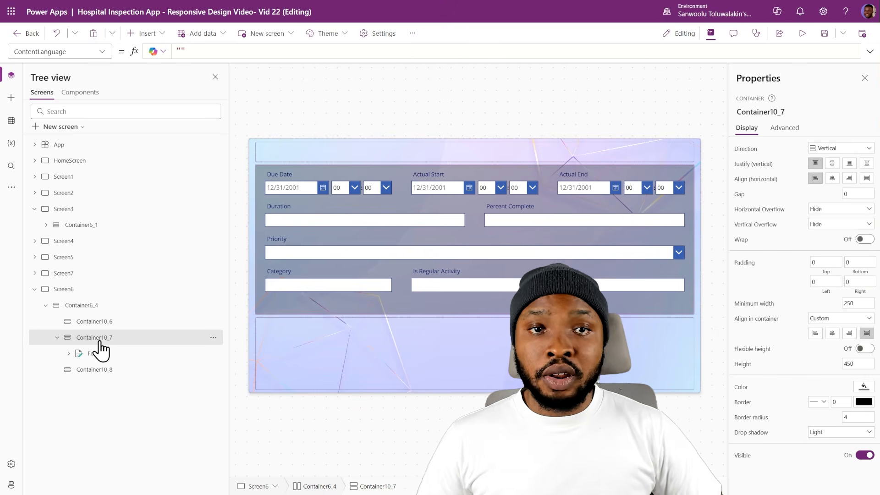
click(110, 354)
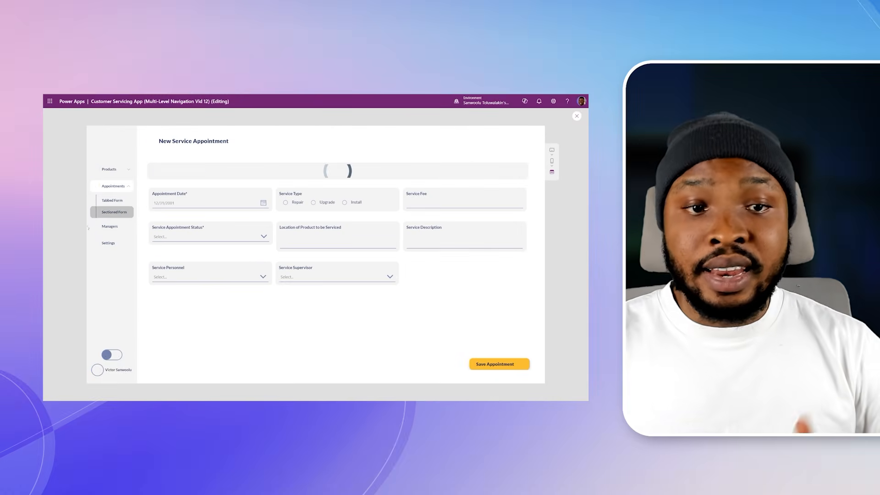
- In the Customer Servicing App preview, view the Sectioned Form page and toggle the light/dark theme
click(114, 212)
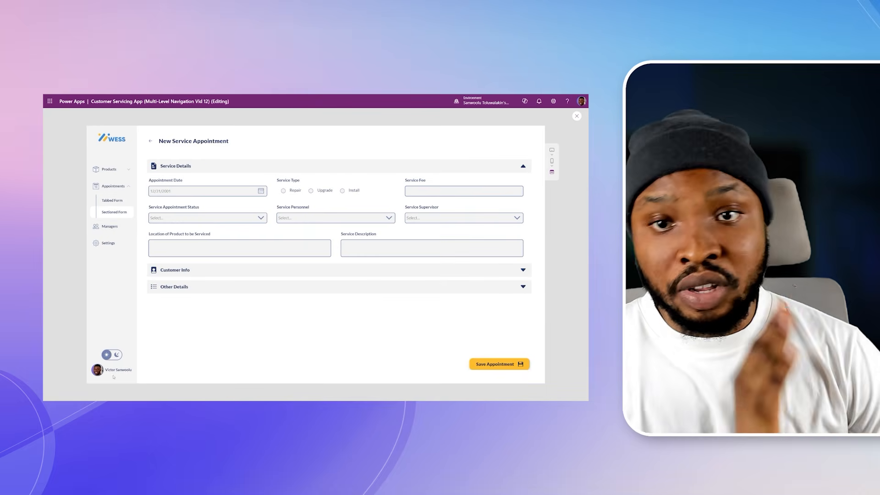
click(115, 354)
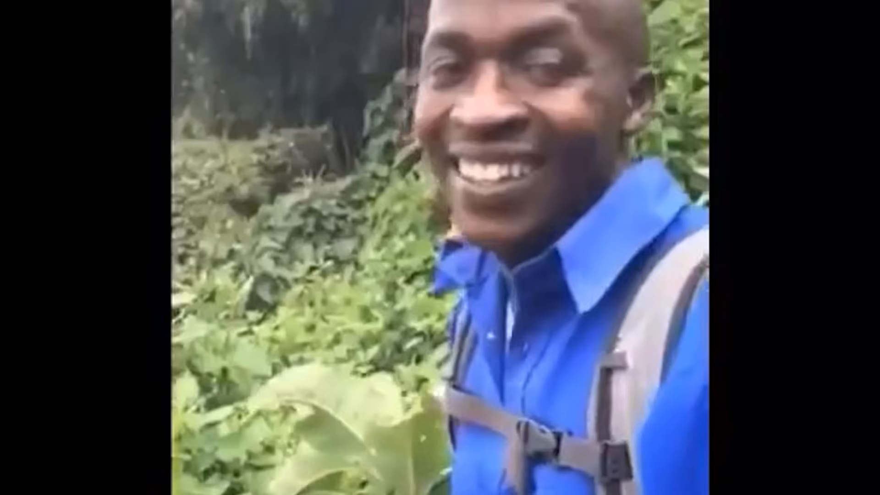